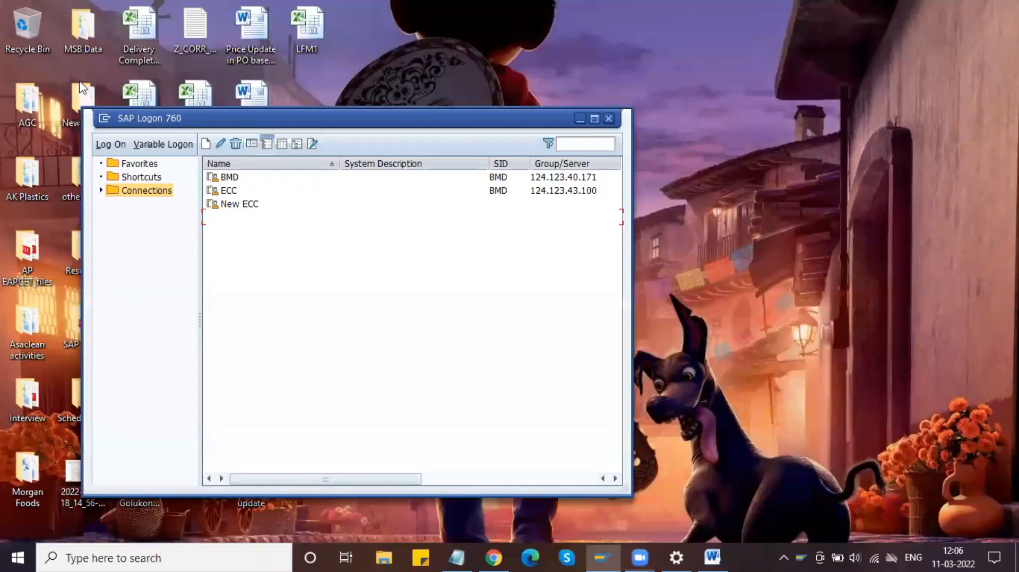
Step: Log on to the ECC system in client 800 with the stored user name and password
click(594, 119)
click(23, 33)
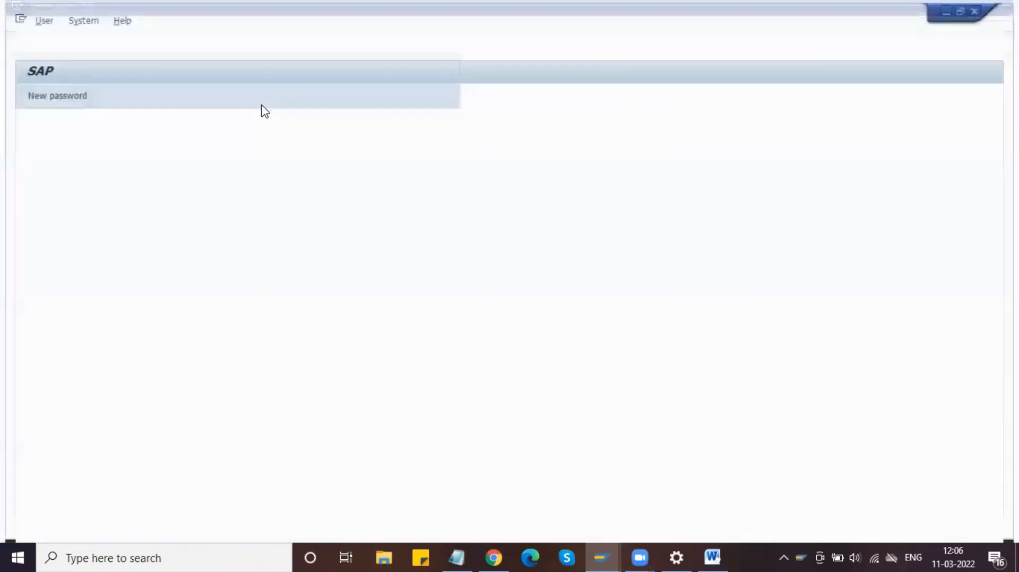
text(mm)
key(Down)
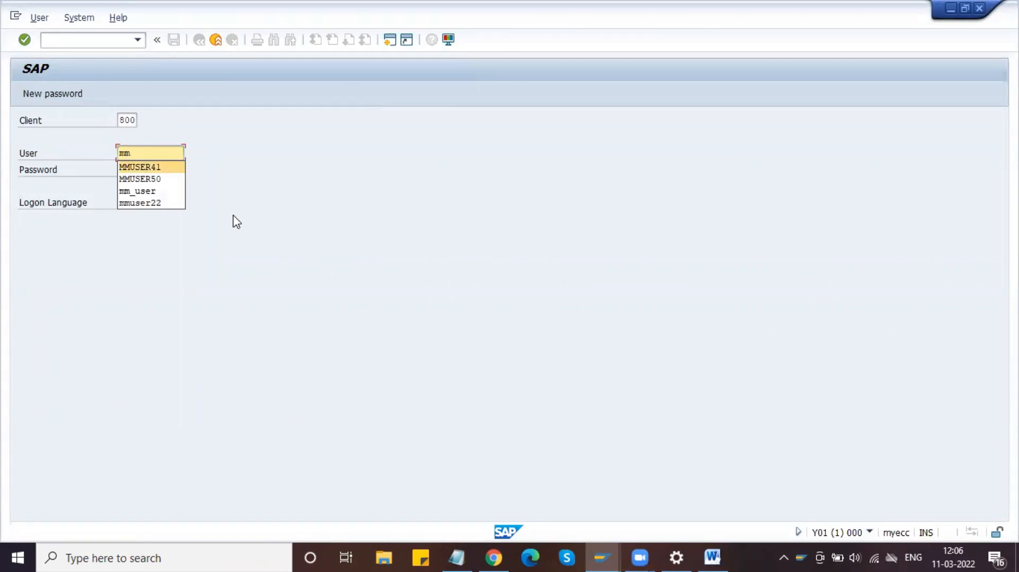
key(Return)
key(Tab)
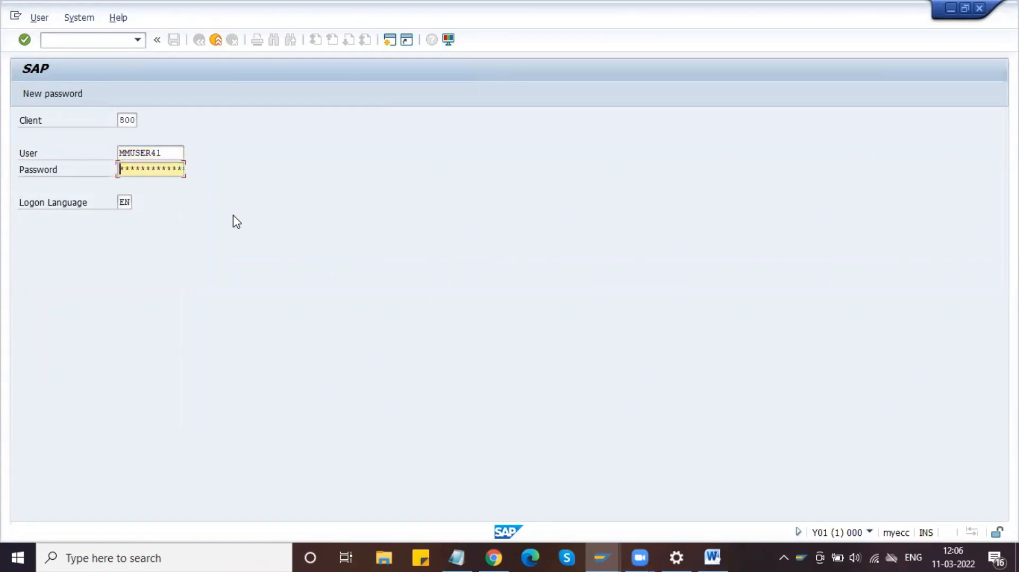
text(*********)
key(Return)
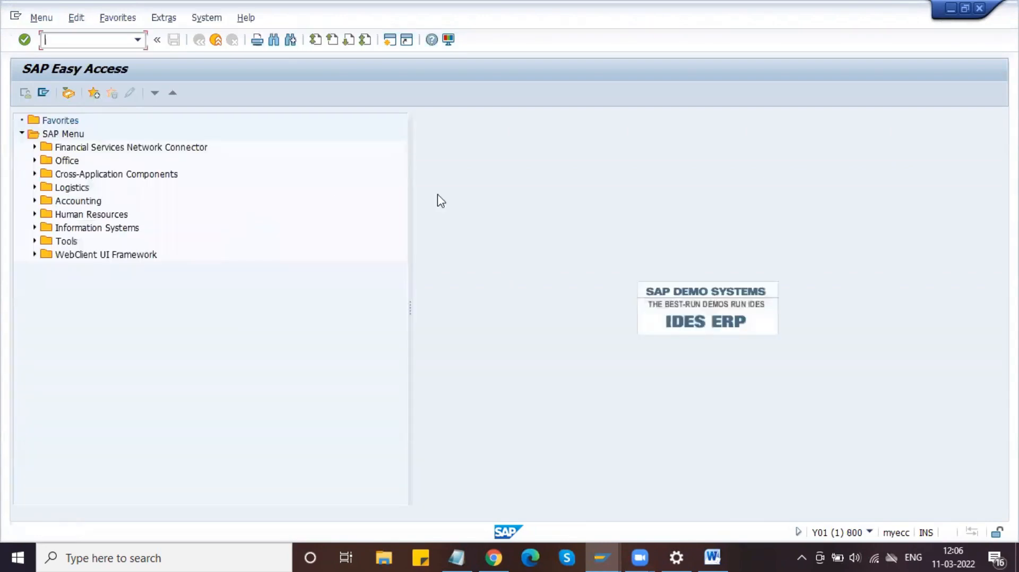
Step: Check the '5)Subcontracting Info Record' line in the Notepad notes, then bring the Word guide forward
click(458, 557)
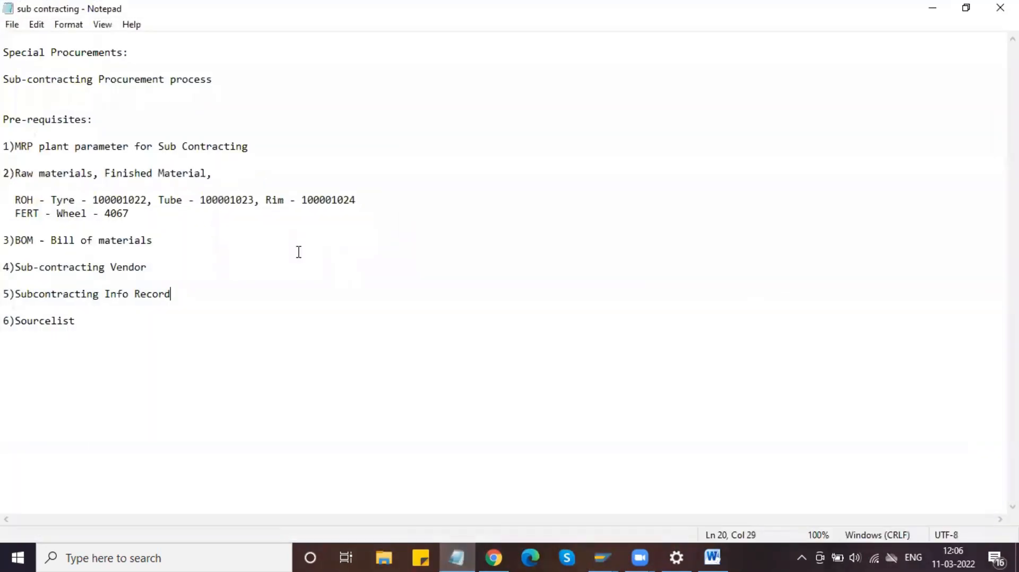
drag(127, 298, 7, 284)
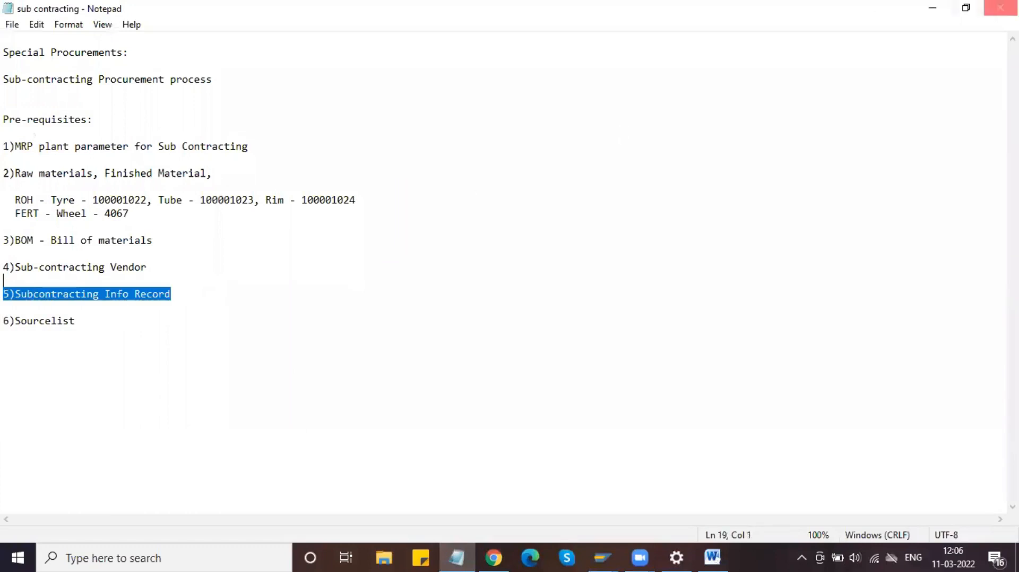
click(935, 9)
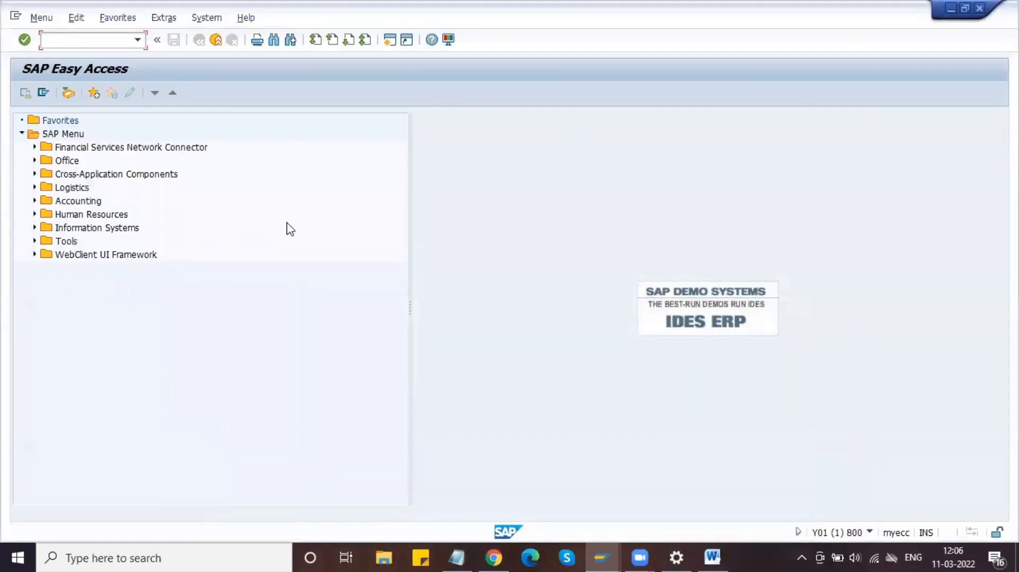
click(712, 557)
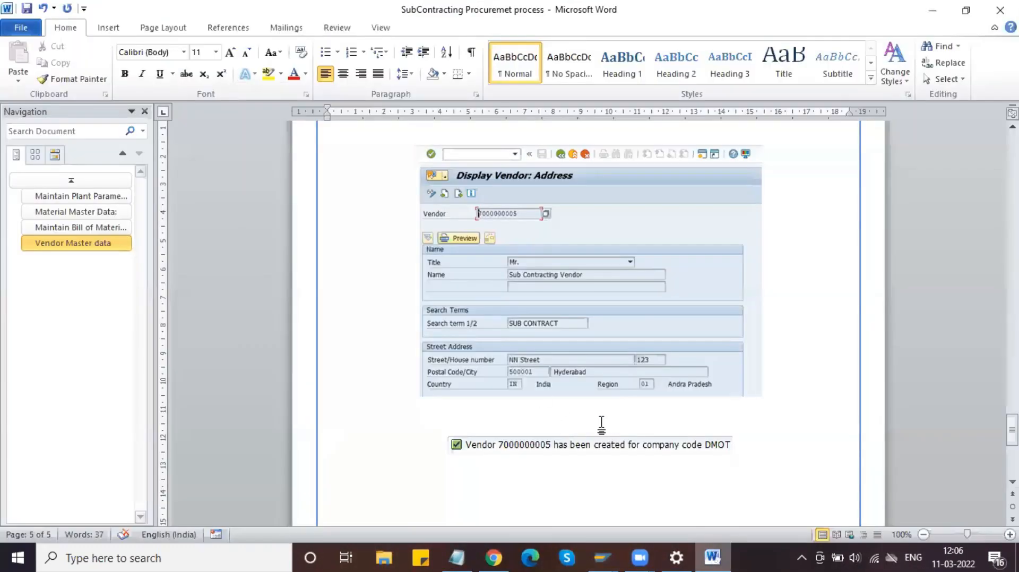
Step: Add a new line 'Info Record' below the vendor message in the guide
scroll(607, 387, down, 3)
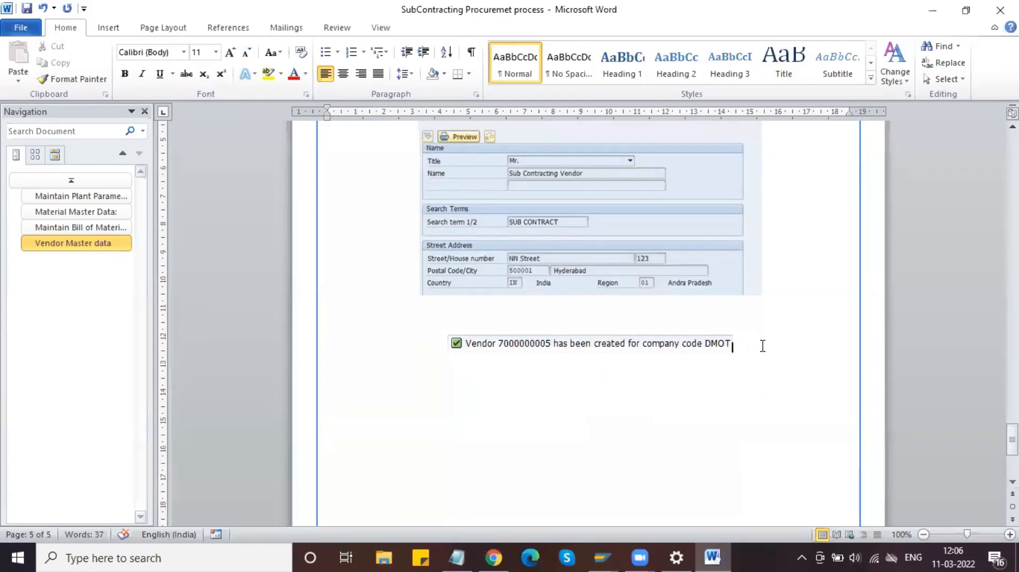
click(765, 345)
key(Return)
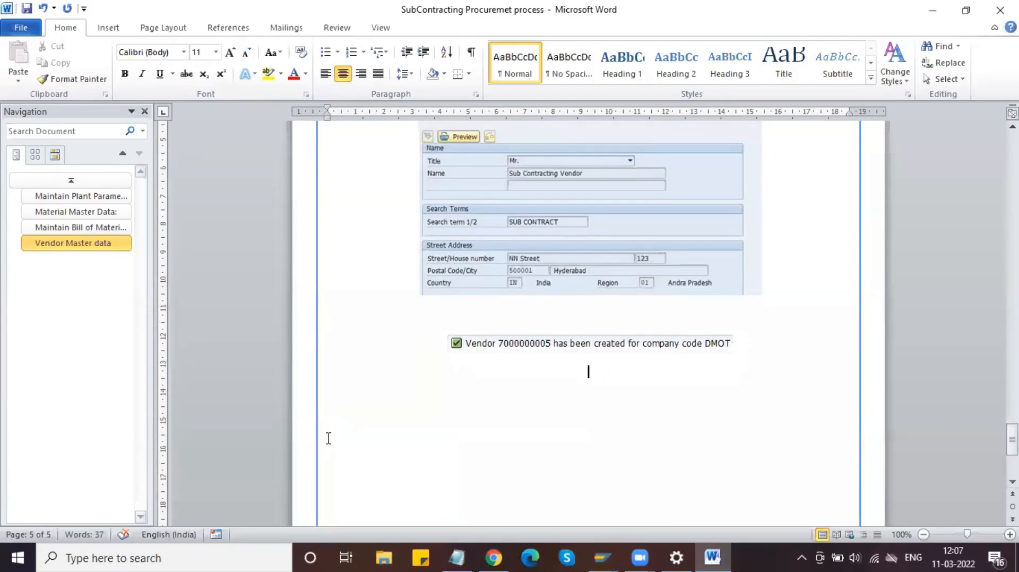
text(S)
key(BackSpace)
text(Info Record)
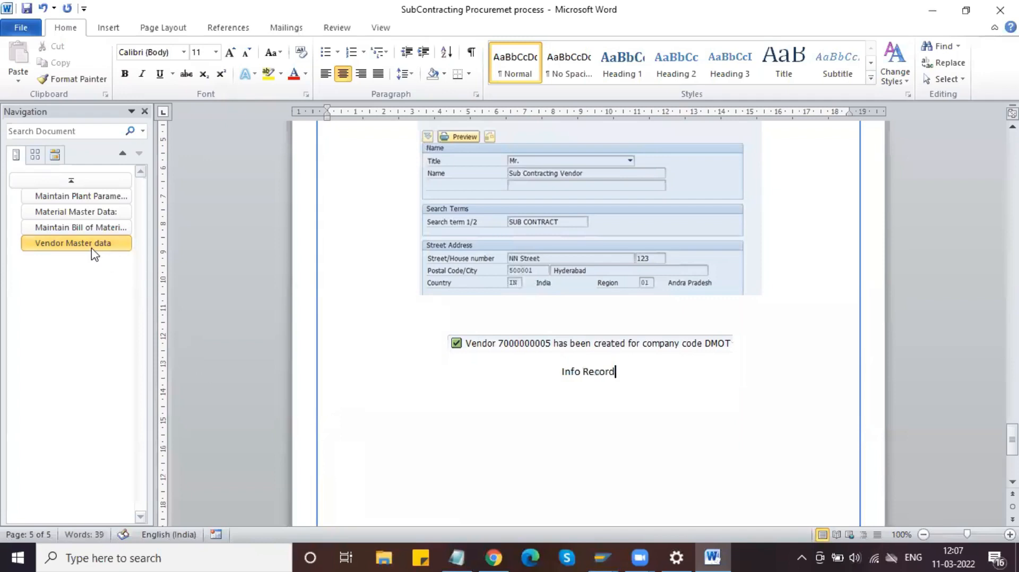
Step: Give 'Info Record' the Vendor Master data heading format and end it with a colon
click(92, 249)
click(455, 133)
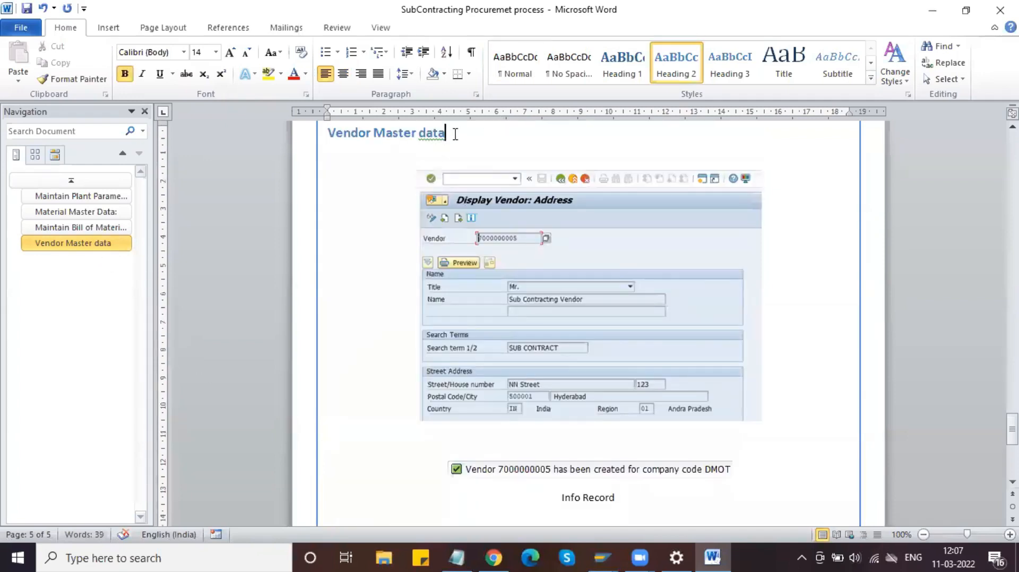
click(308, 133)
click(103, 81)
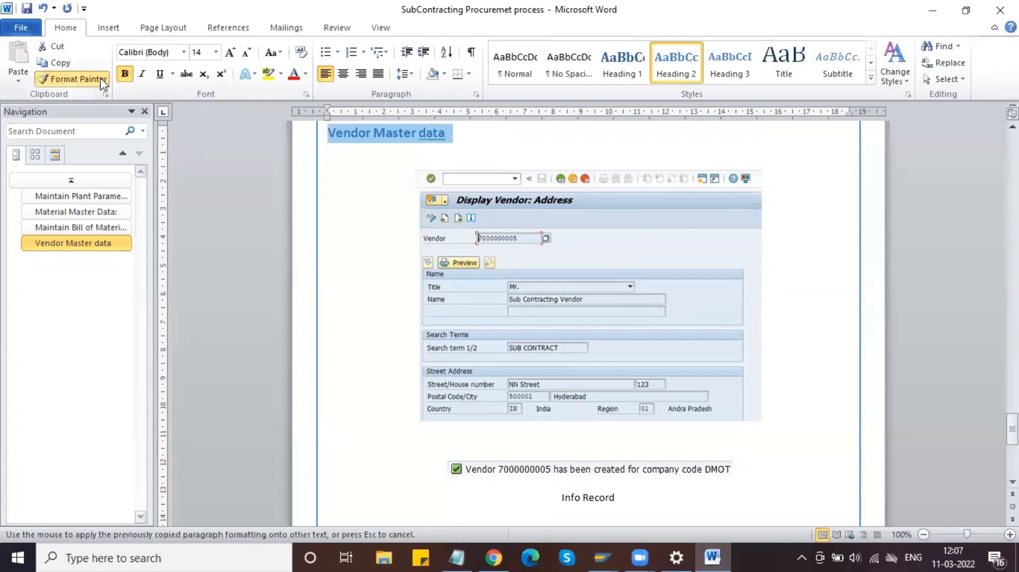
scroll(432, 203, down, 10)
drag(620, 192, 554, 189)
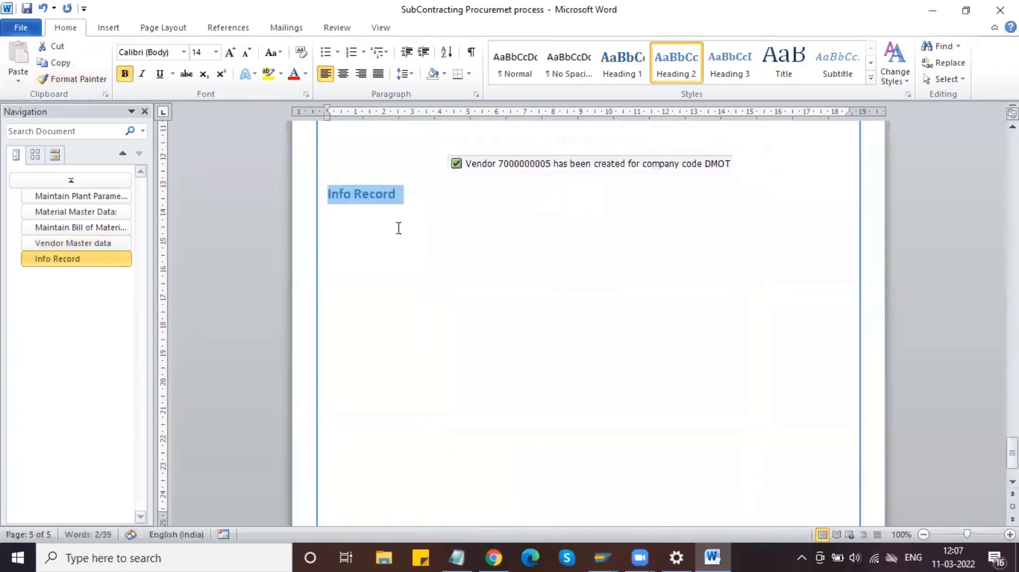
click(399, 200)
text(:)
Step: Add the bullet 'T-code : ME11' directly under the Info Record: heading
key(Return)
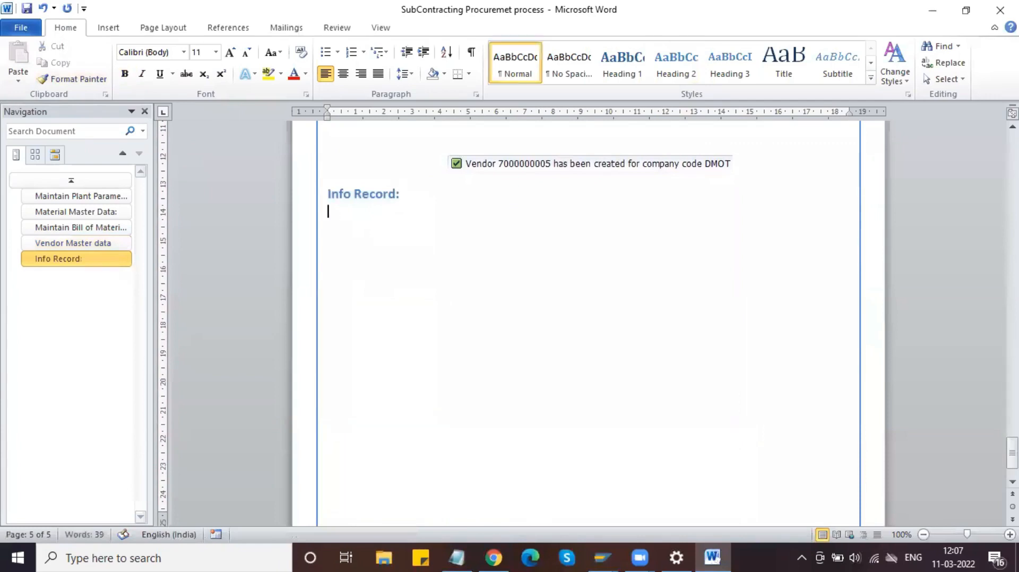
key(Return)
click(326, 52)
text(T-)
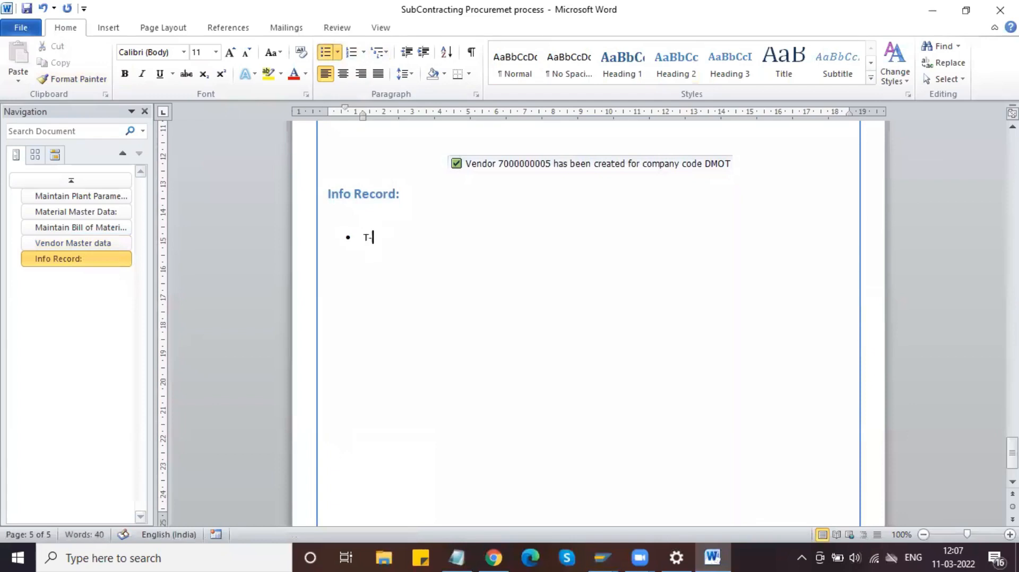
text(code : M)
text(E11)
click(417, 197)
key(Delete)
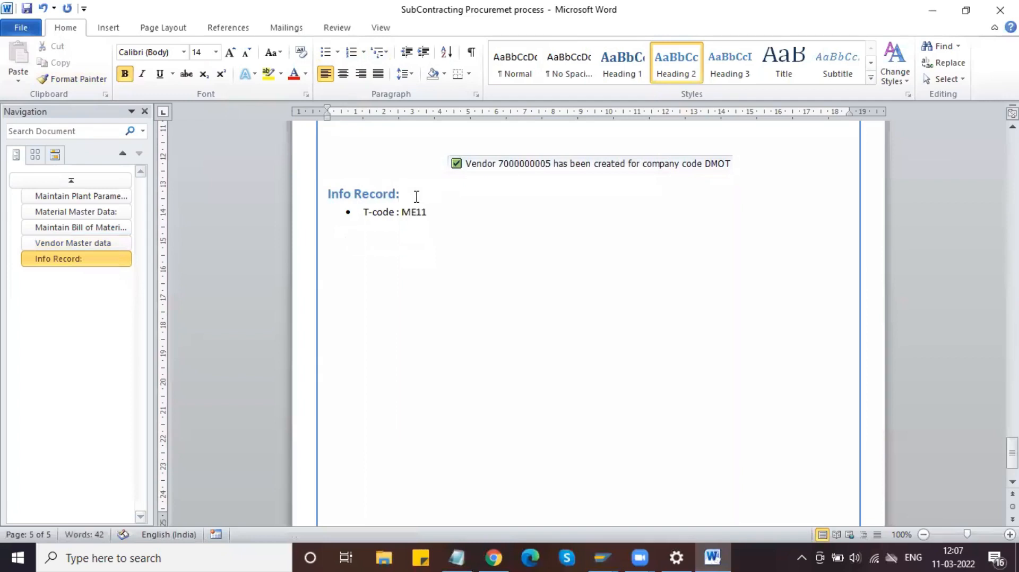
click(439, 213)
key(Return)
key(Return)
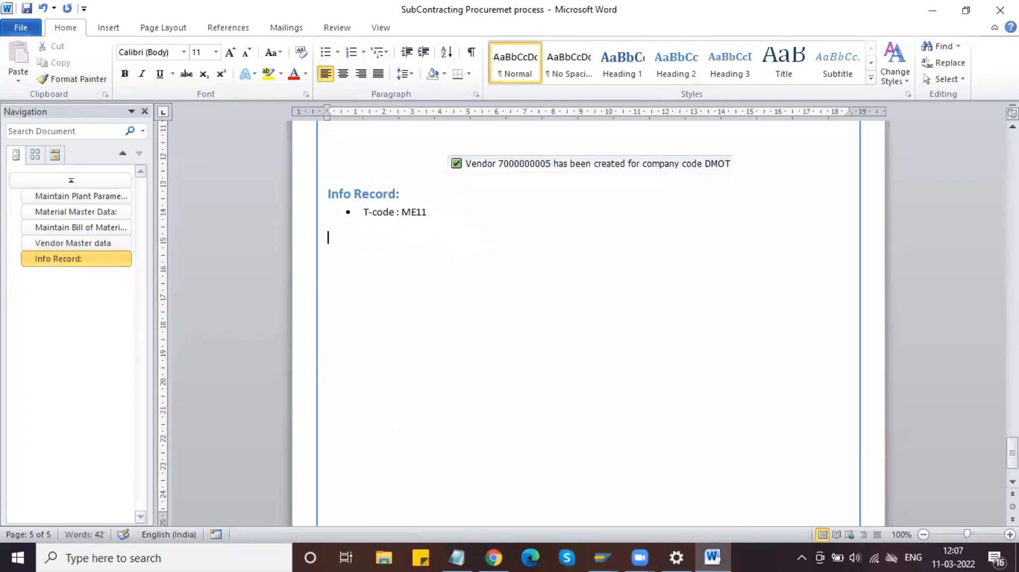
mouse_move(608, 556)
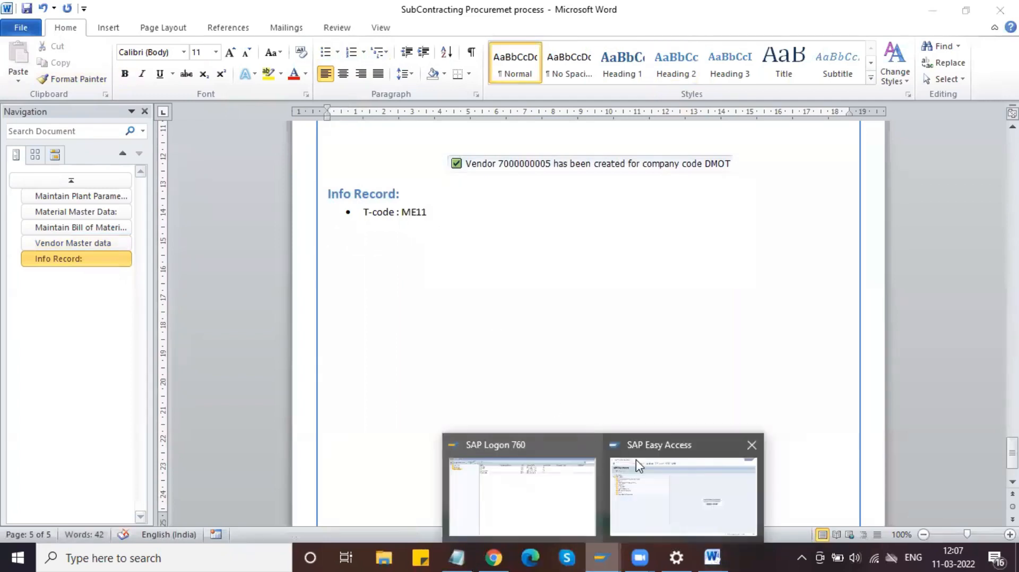
click(672, 477)
Step: Start an ME11 info record with the Subcontracting info category
text(ME11)
key(Return)
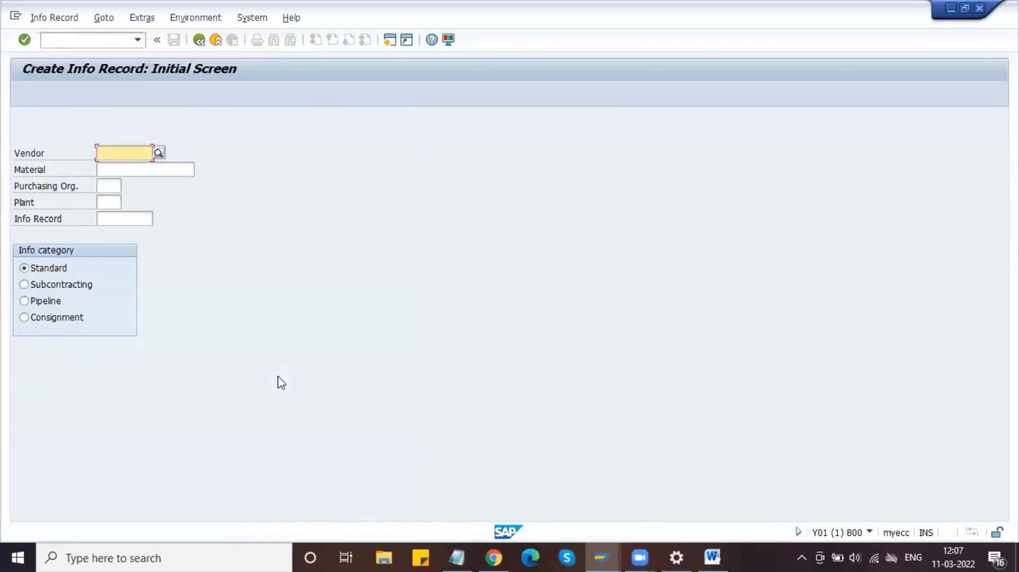
click(64, 288)
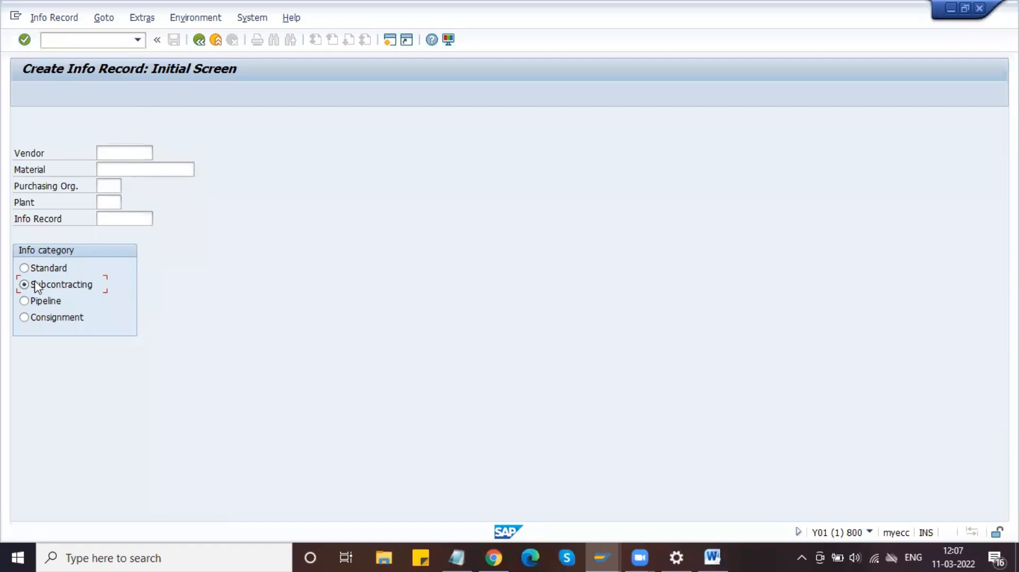
Step: Fill the Vendor field with the subcontracting vendor found by search term 'Sub*'
click(138, 155)
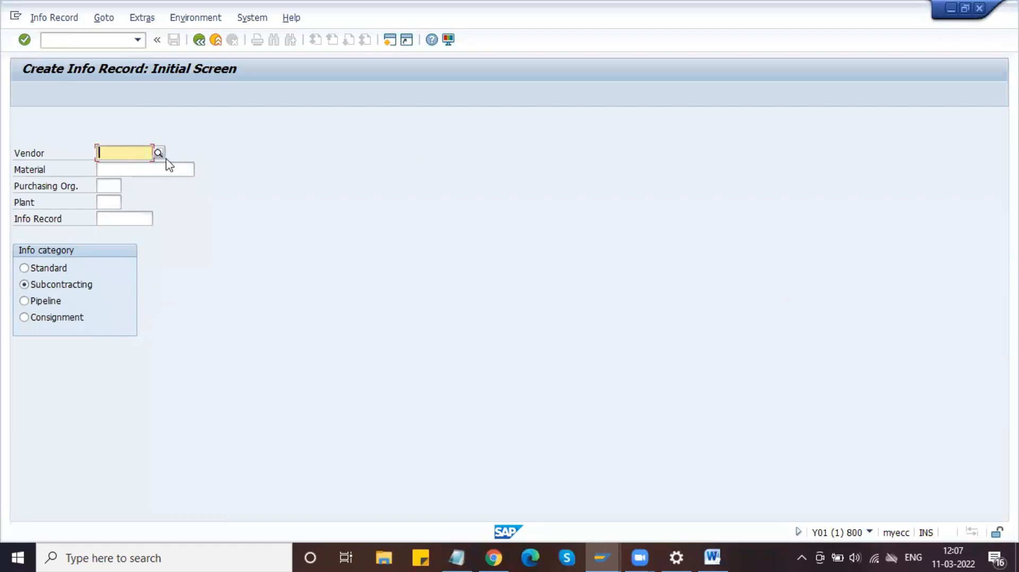
click(158, 154)
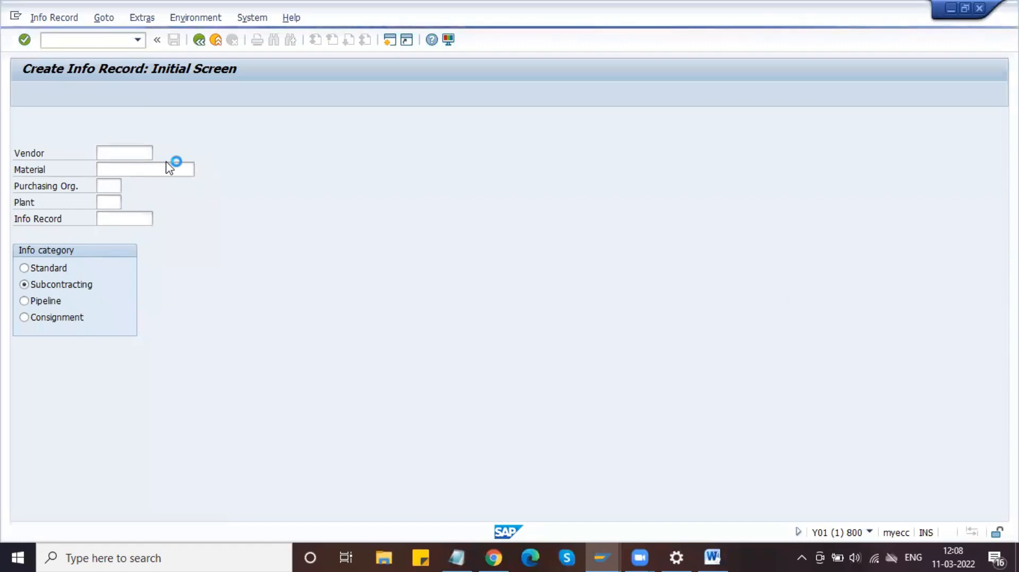
click(236, 244)
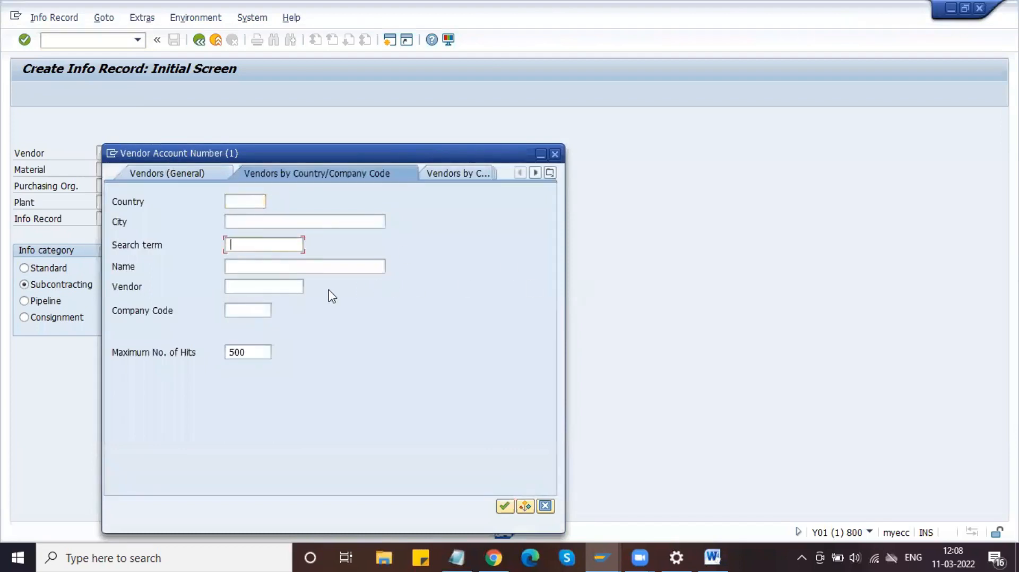
click(276, 285)
click(228, 266)
click(294, 244)
text(Sub*)
key(Return)
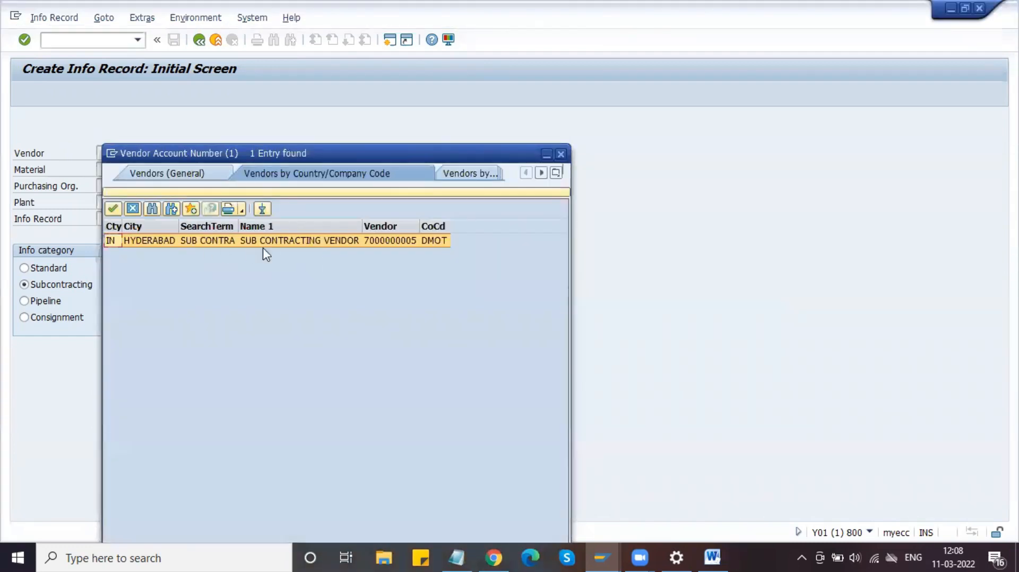
click(112, 210)
click(118, 169)
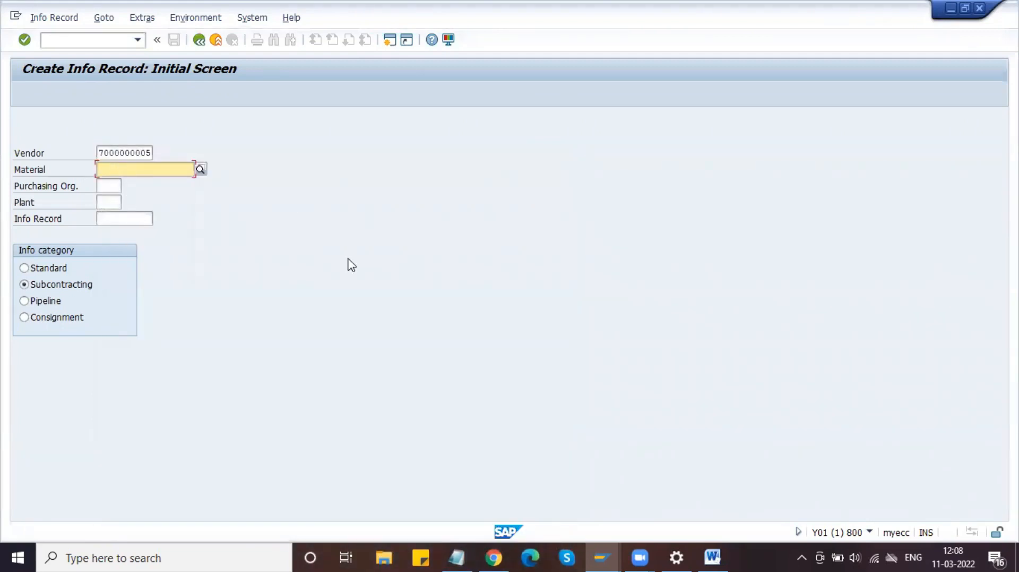
click(461, 557)
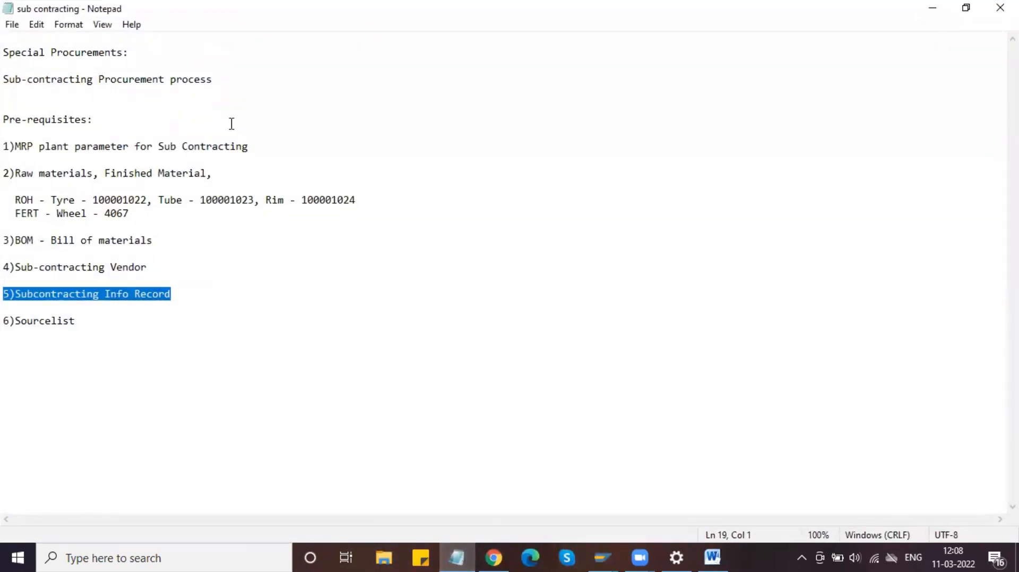
Step: Append '- Finished material' to note line 5 and select material number 4067
click(170, 295)
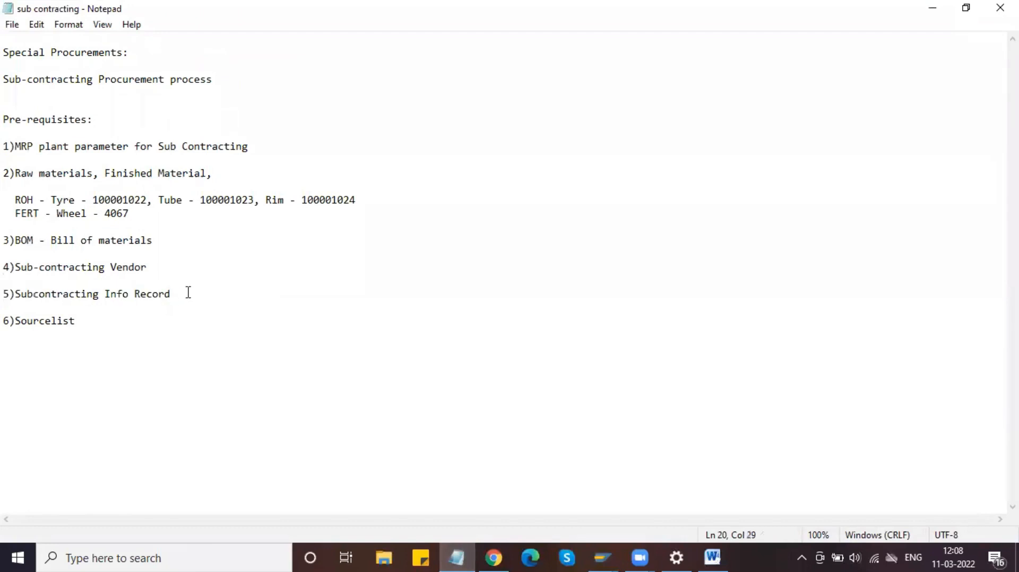
text(- )
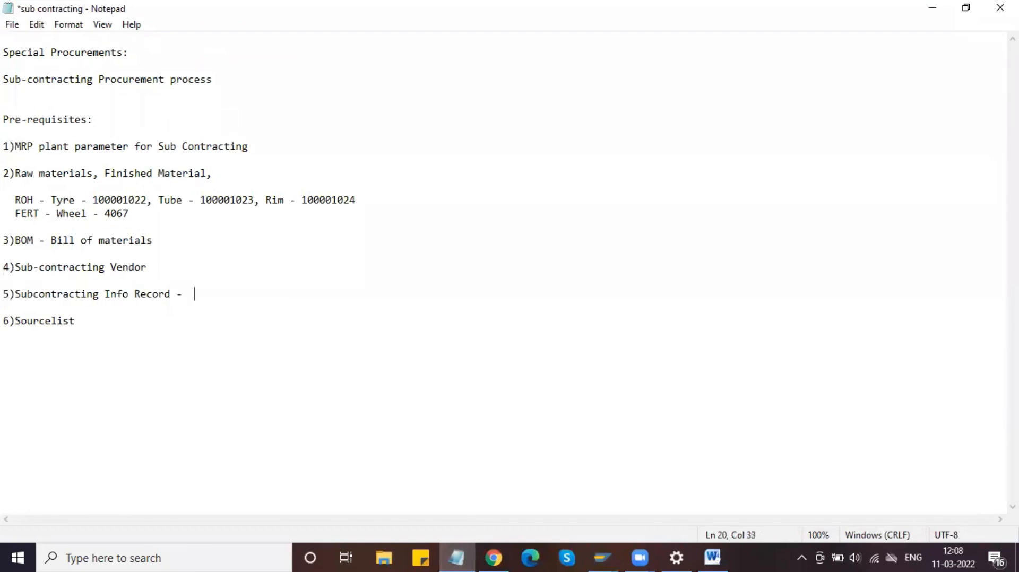
text( Finished material)
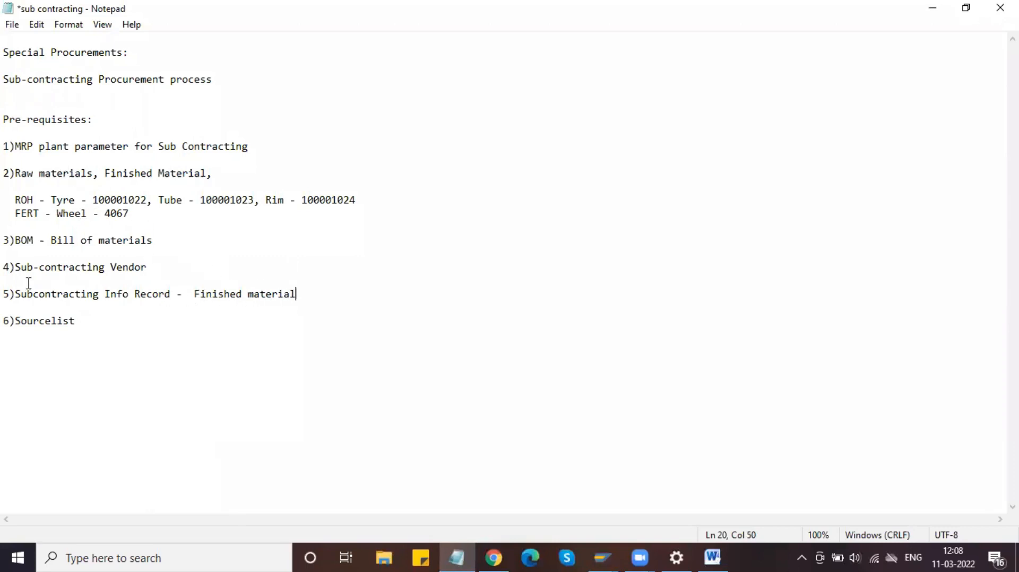
double_click(114, 214)
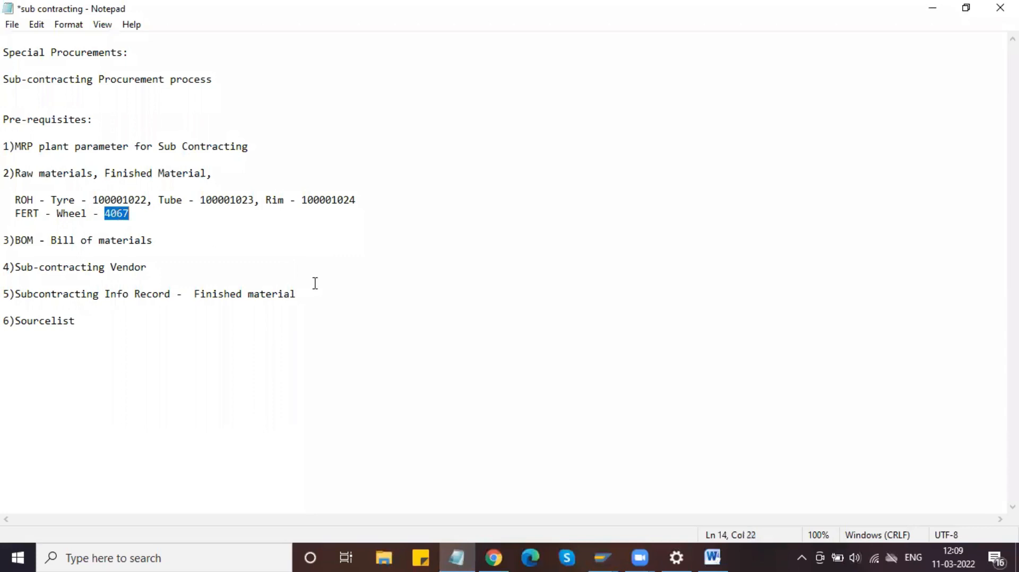
Step: Enter material 4067, purchasing organization DLPO and plant DPL1 on the info record screen
click(933, 8)
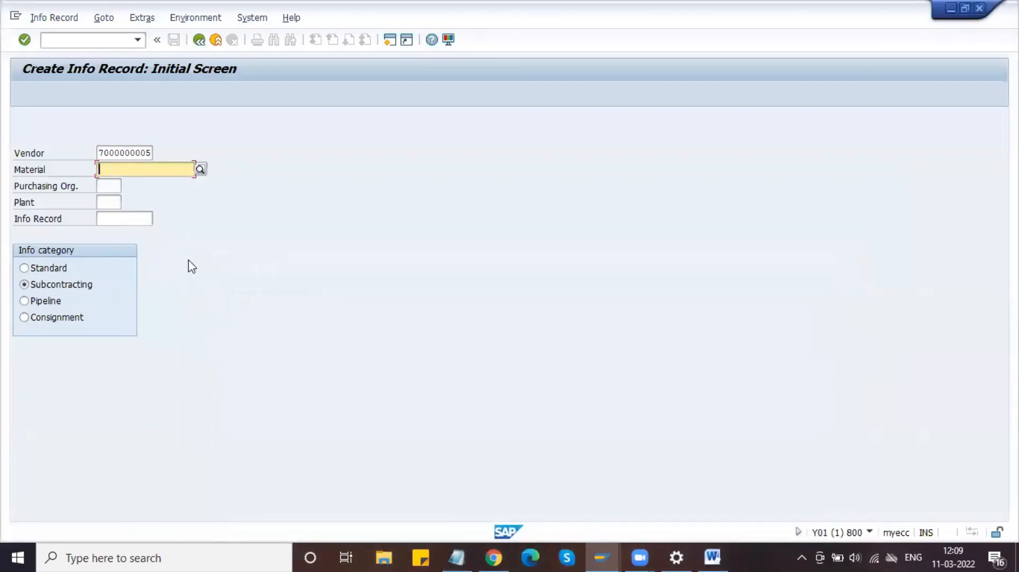
key(ctrl+v)
click(107, 186)
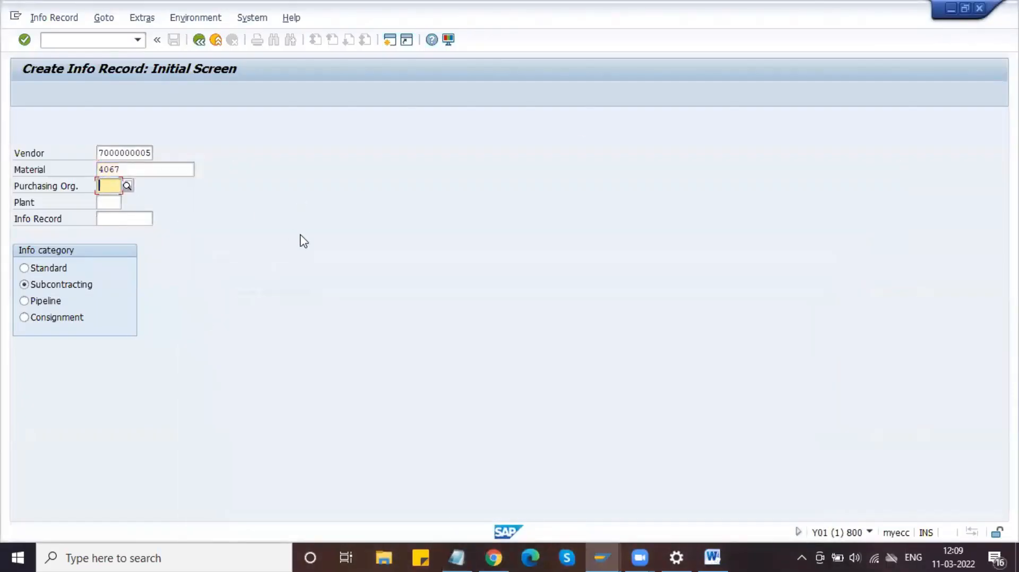
text(DLPO)
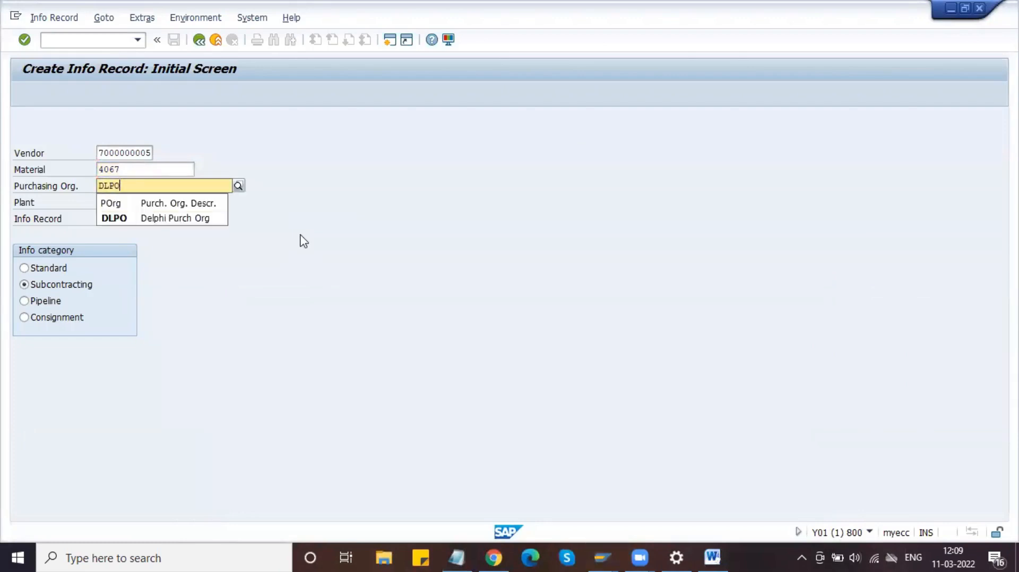
key(Tab)
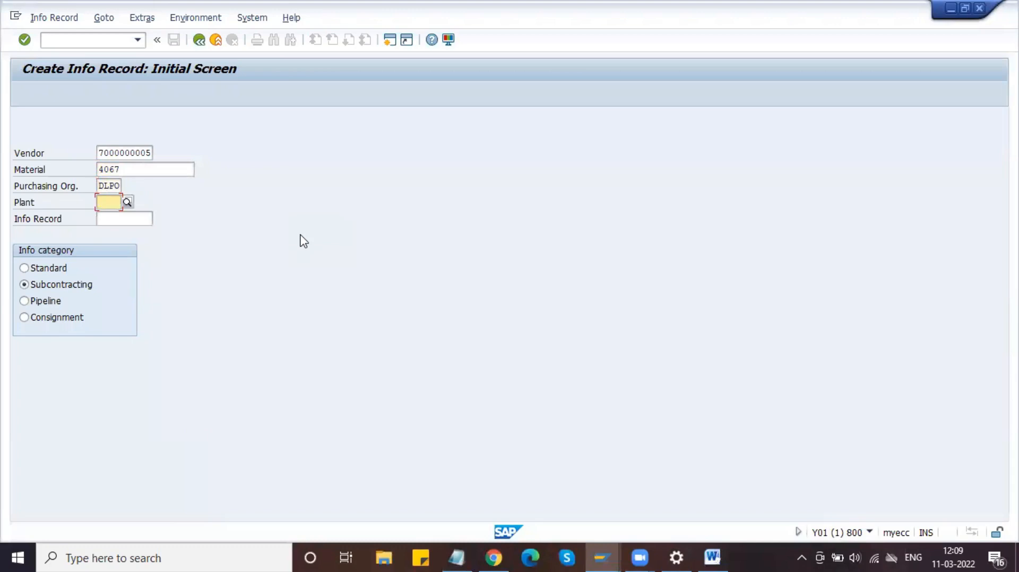
text(DPL1)
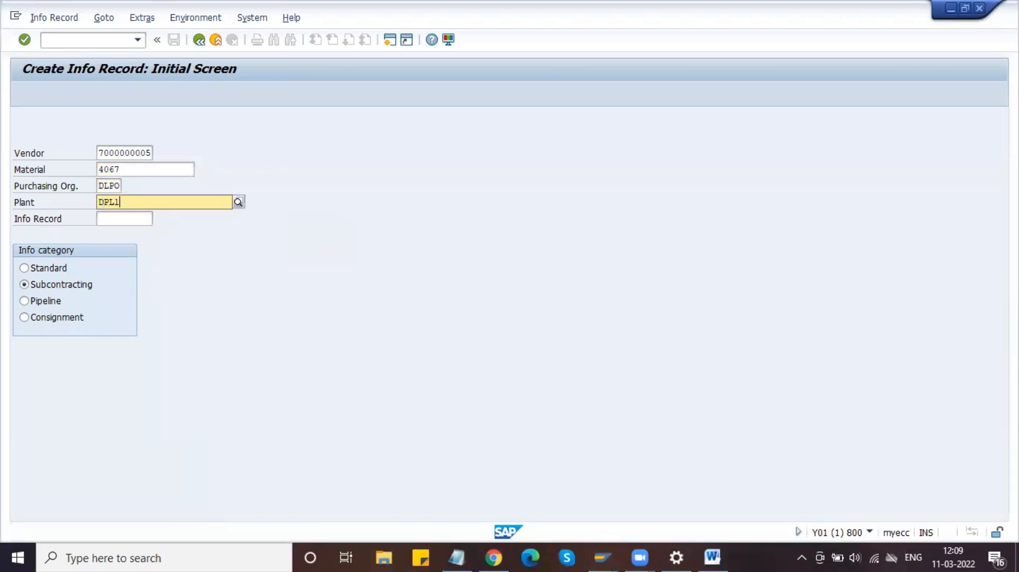
click(301, 235)
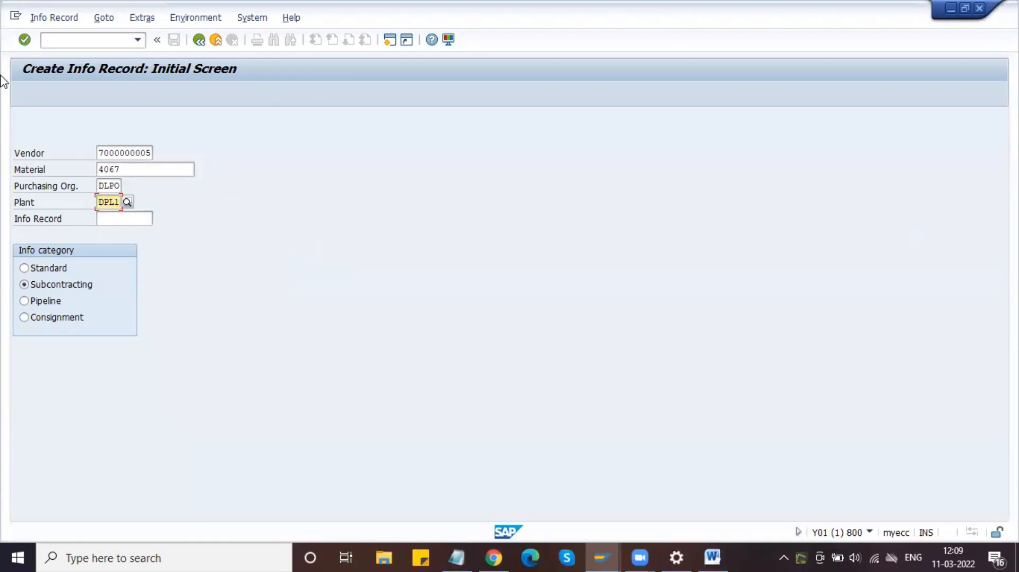
key(Print)
Step: Capture the Create Info Record screen, box the Subcontracting option in red, and copy it
drag(3, 19, 474, 339)
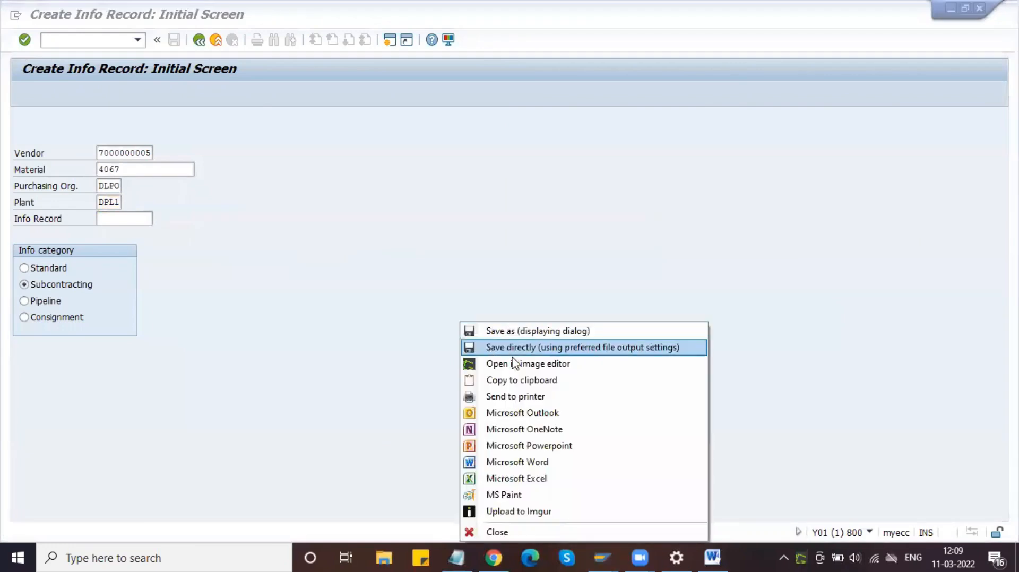
click(514, 365)
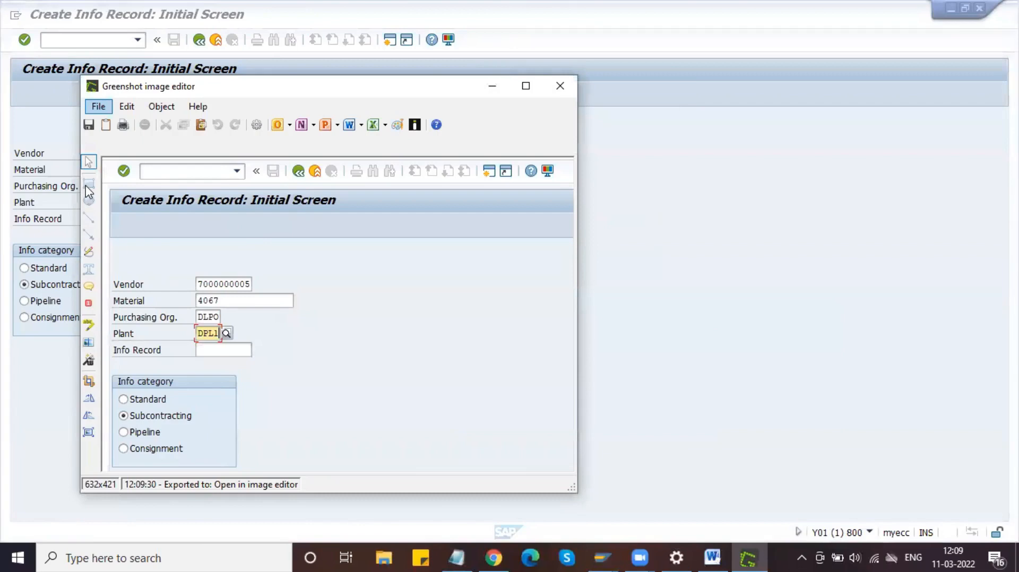
click(89, 186)
drag(114, 408, 192, 424)
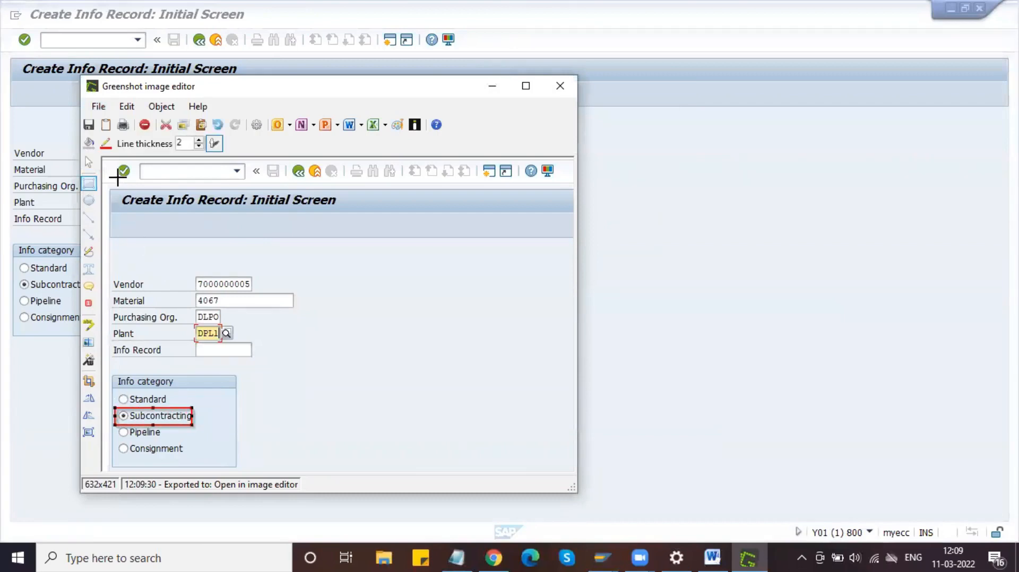
click(99, 107)
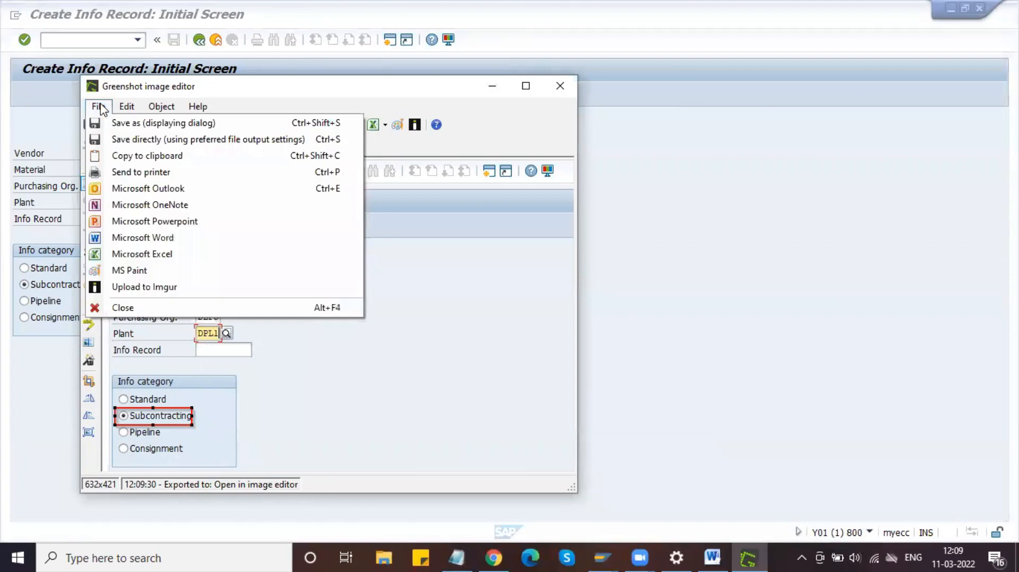
click(136, 155)
click(712, 558)
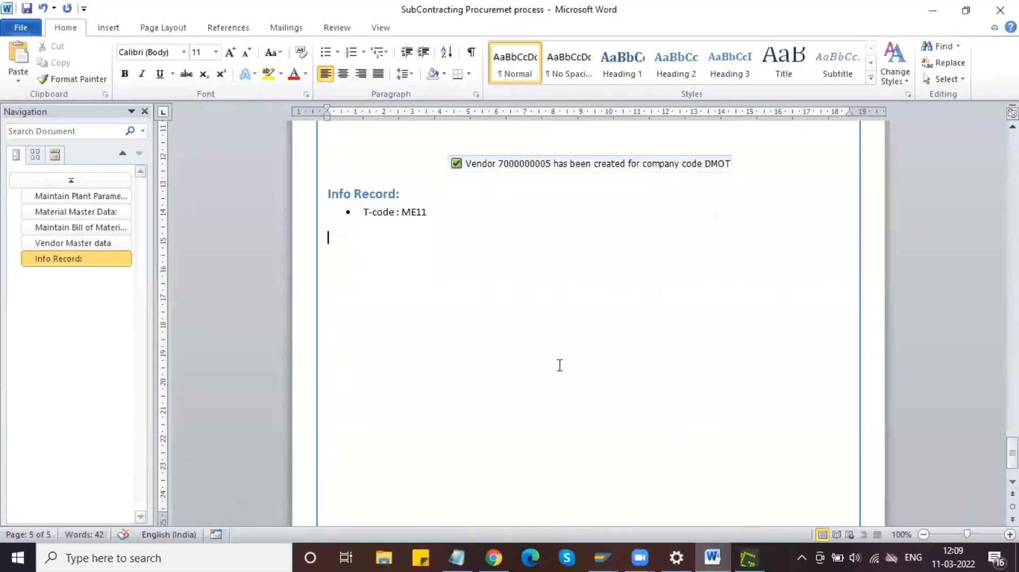
Step: Paste the boxed capture under the ME11 bullet, shrink it, and centre it
key(ctrl+v)
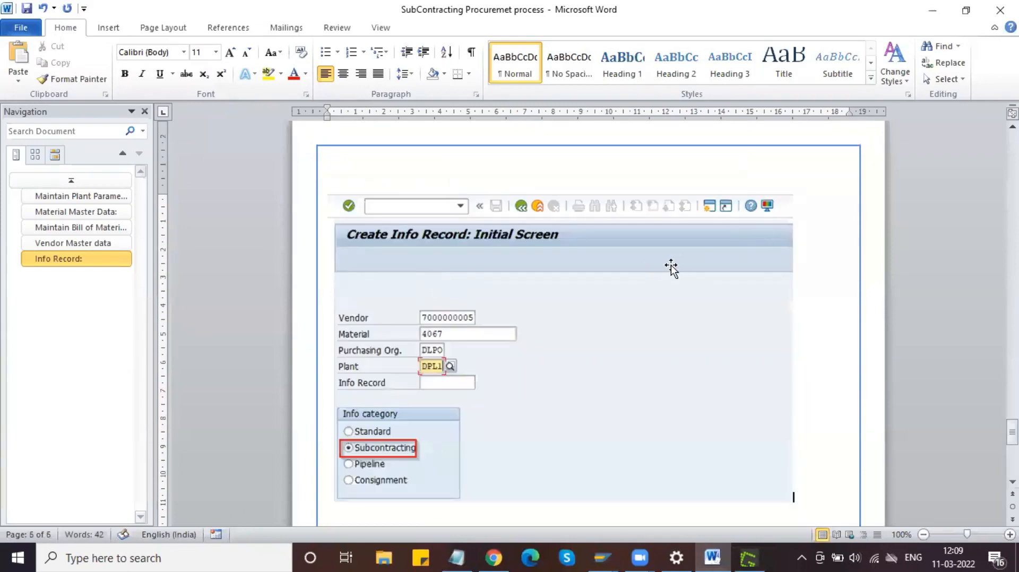
click(671, 268)
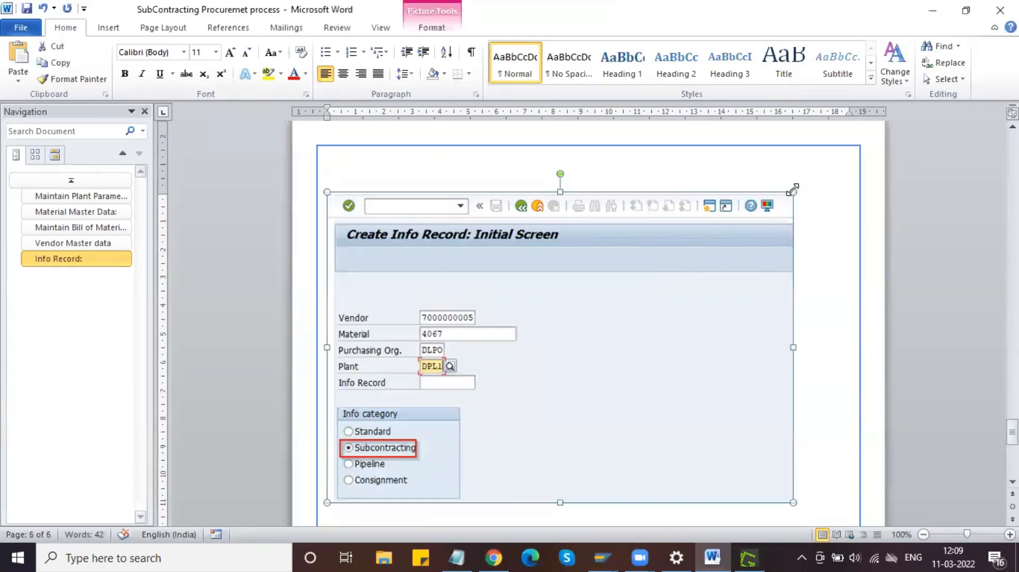
drag(792, 191, 661, 286)
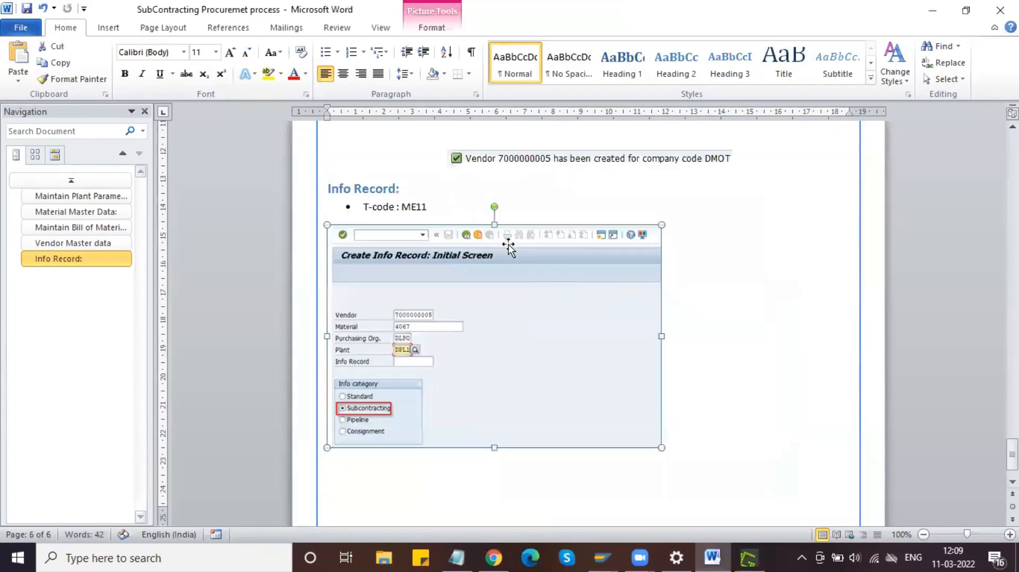
click(343, 73)
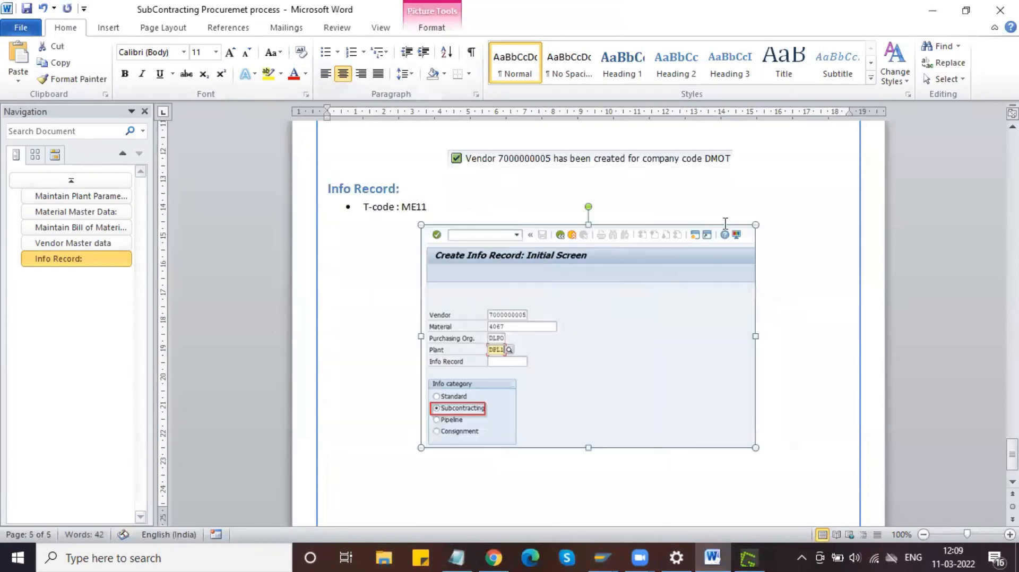
click(769, 431)
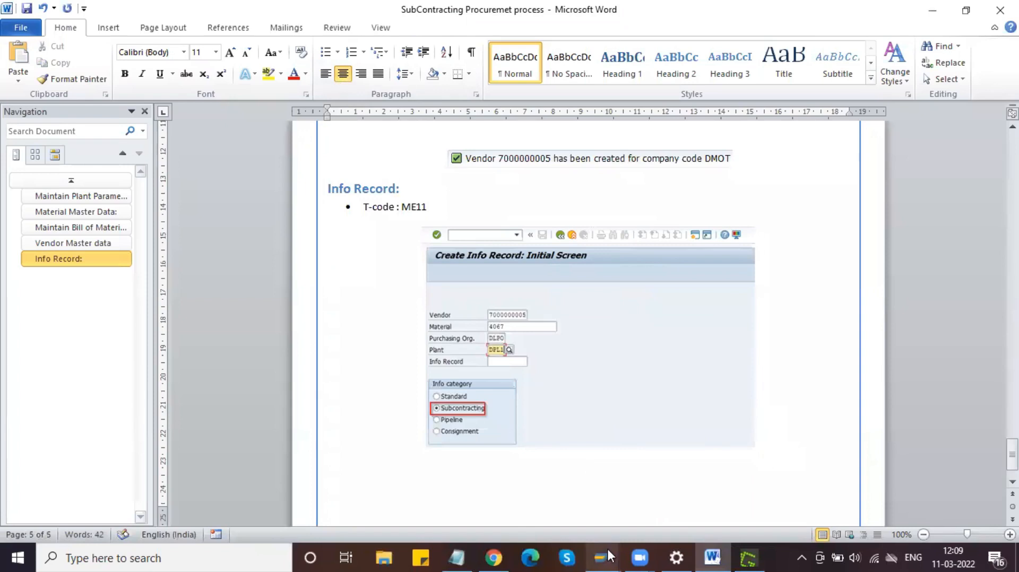
mouse_move(606, 552)
click(646, 496)
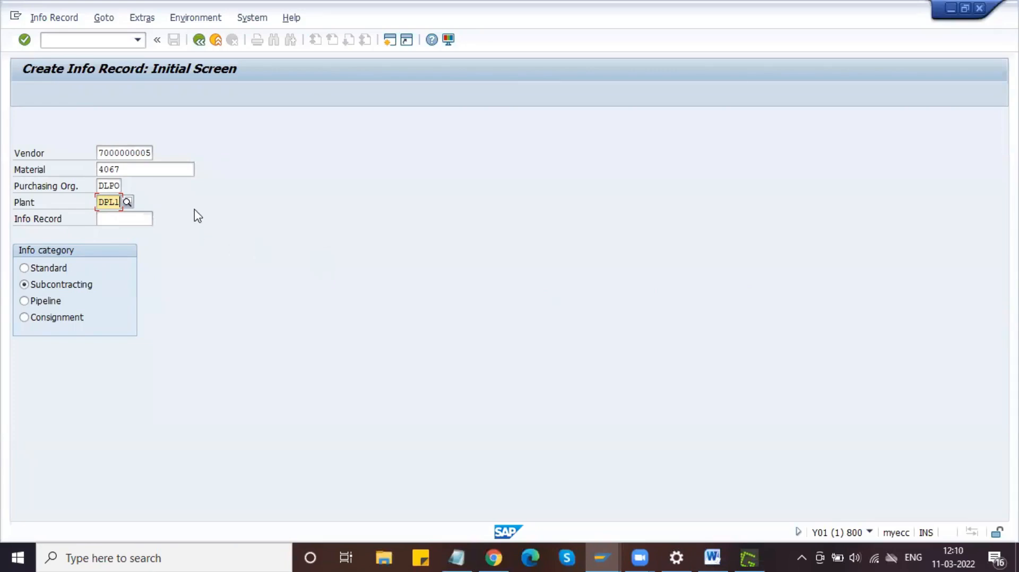
Step: Submit the initial screen, accept the warning, and pass General Data to Purch. Organization Data 1
key(Return)
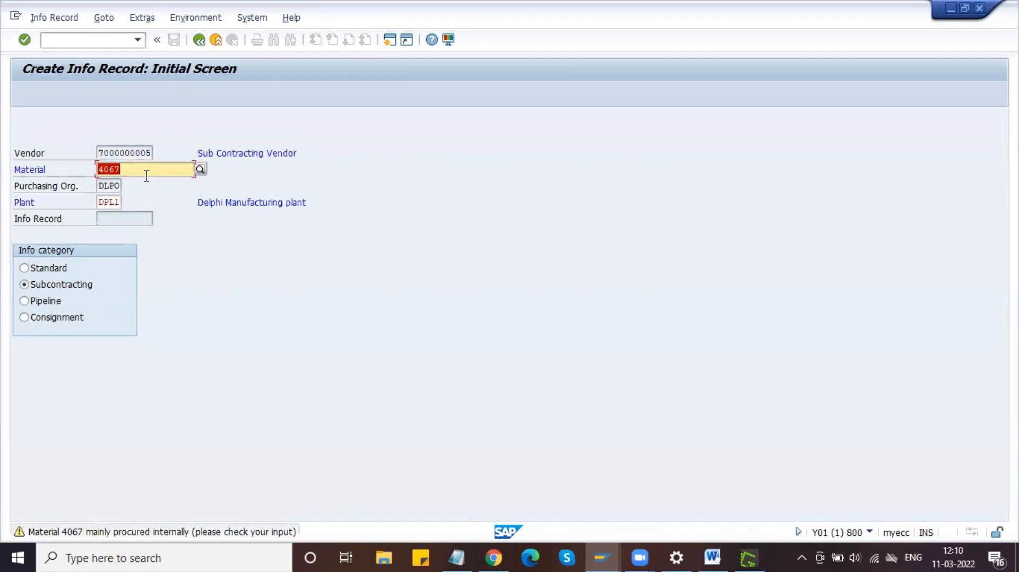
key(Return)
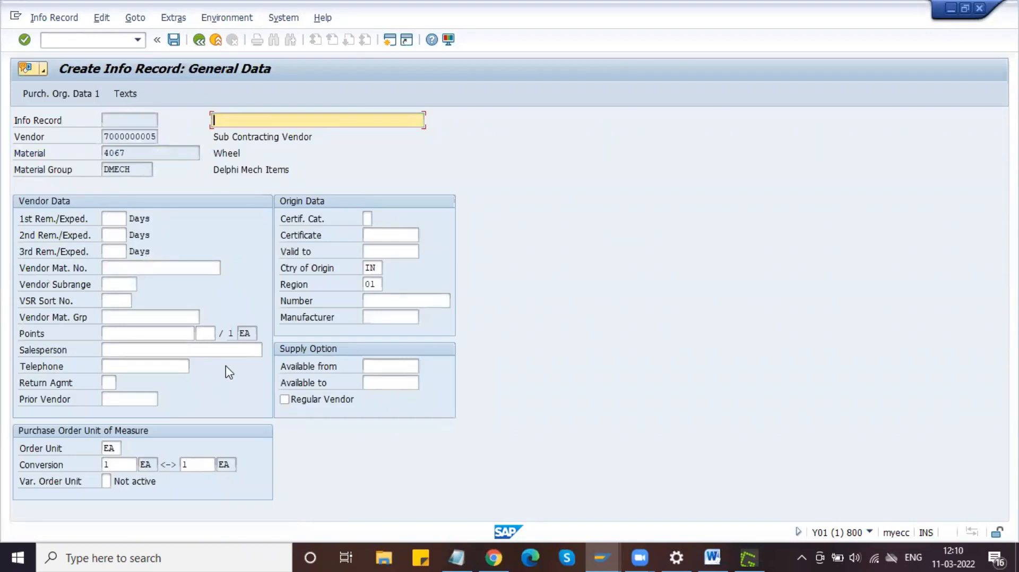
key(Return)
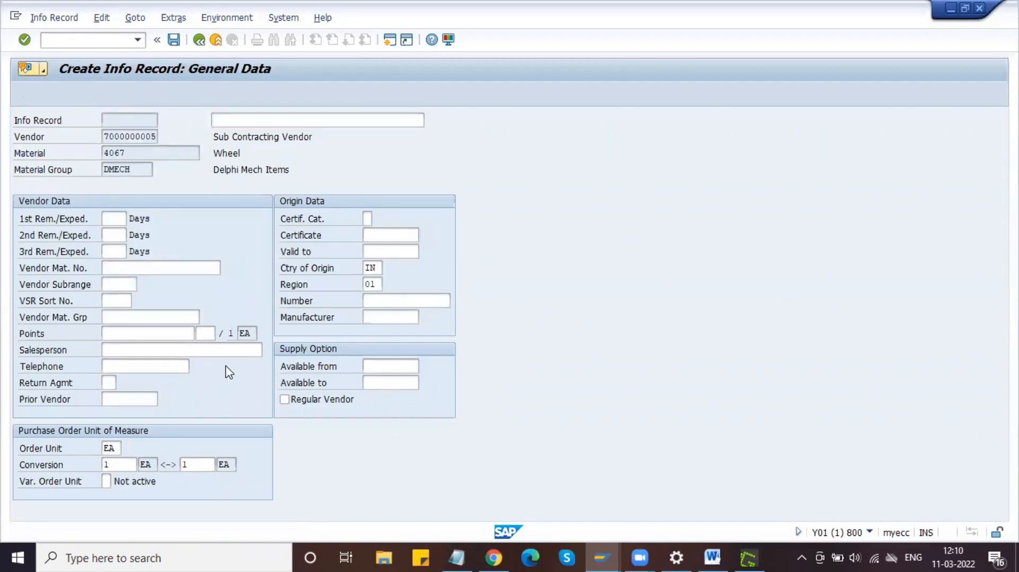
key(Tab)
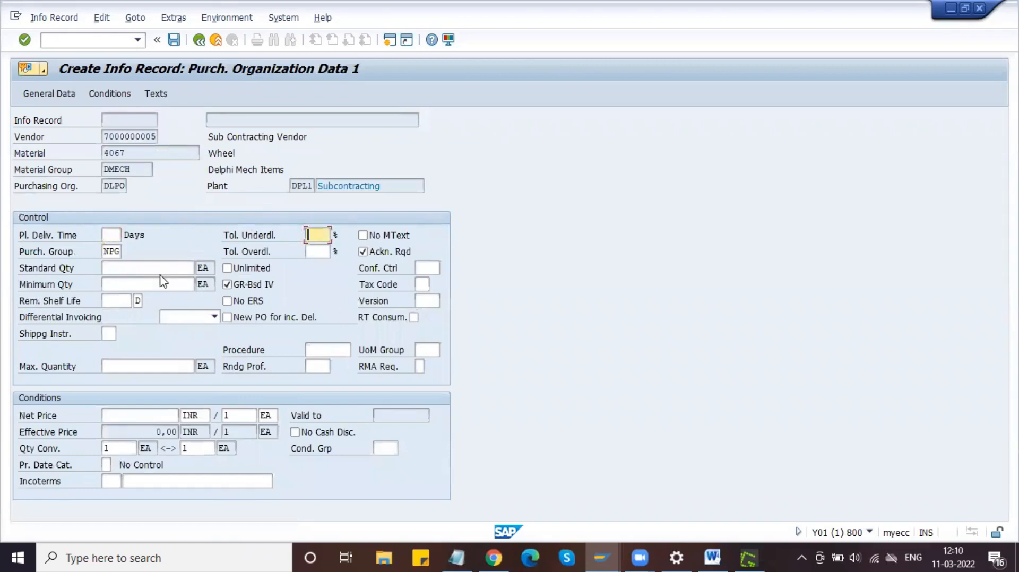
Step: Set planned delivery time to 2 days and net price to 200 INR, then continue
click(112, 234)
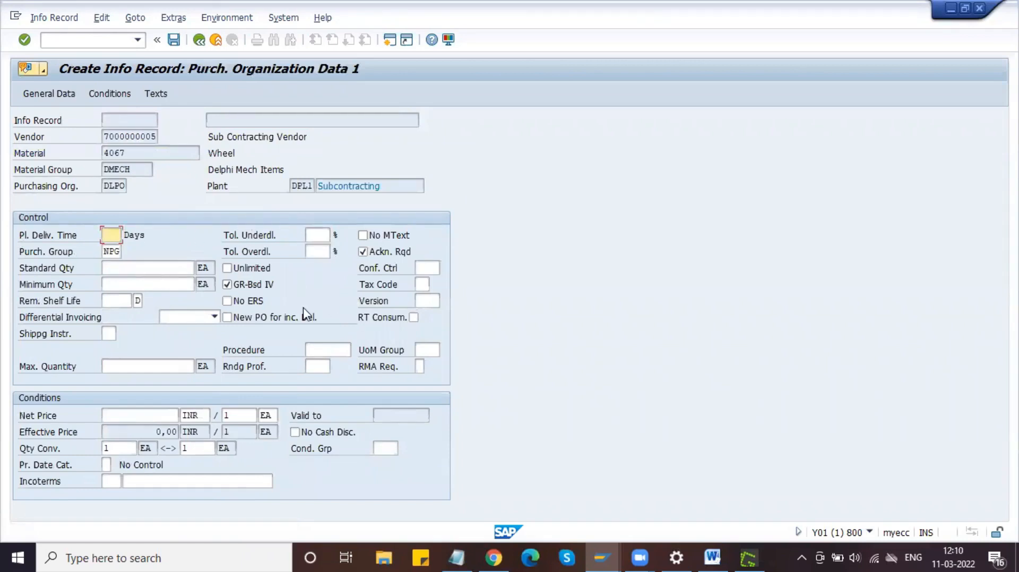
click(171, 272)
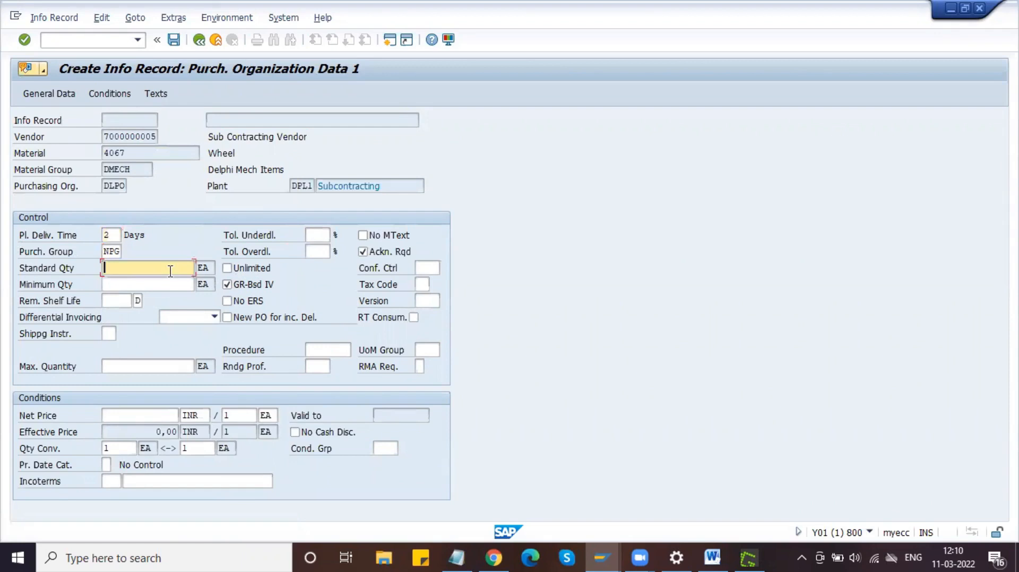
click(159, 416)
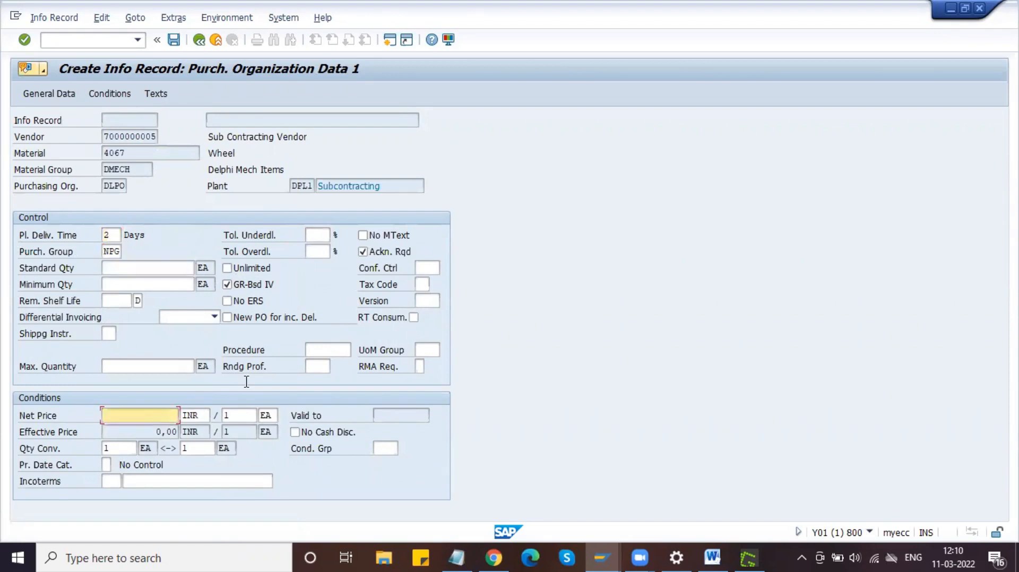
click(140, 151)
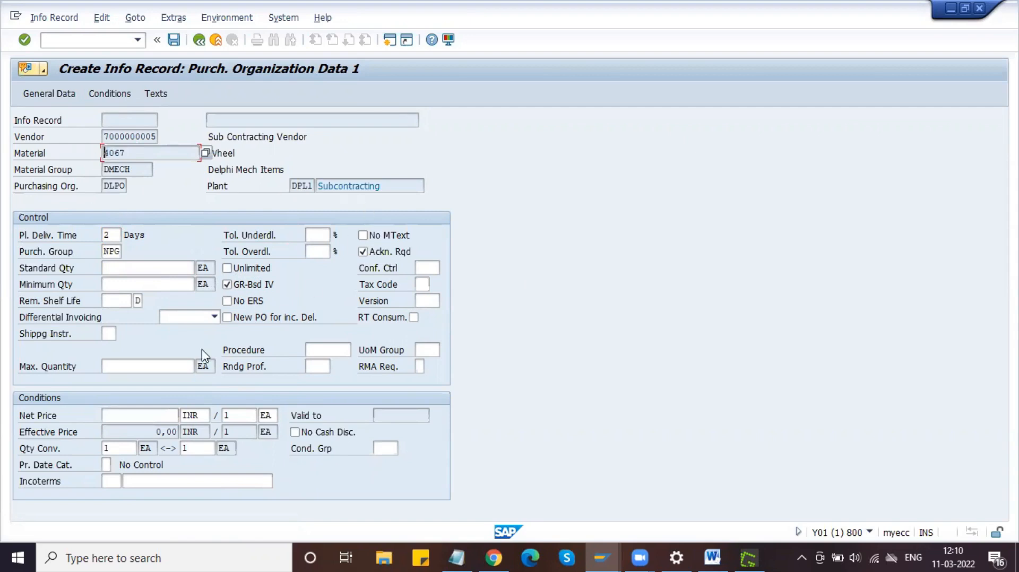
click(160, 417)
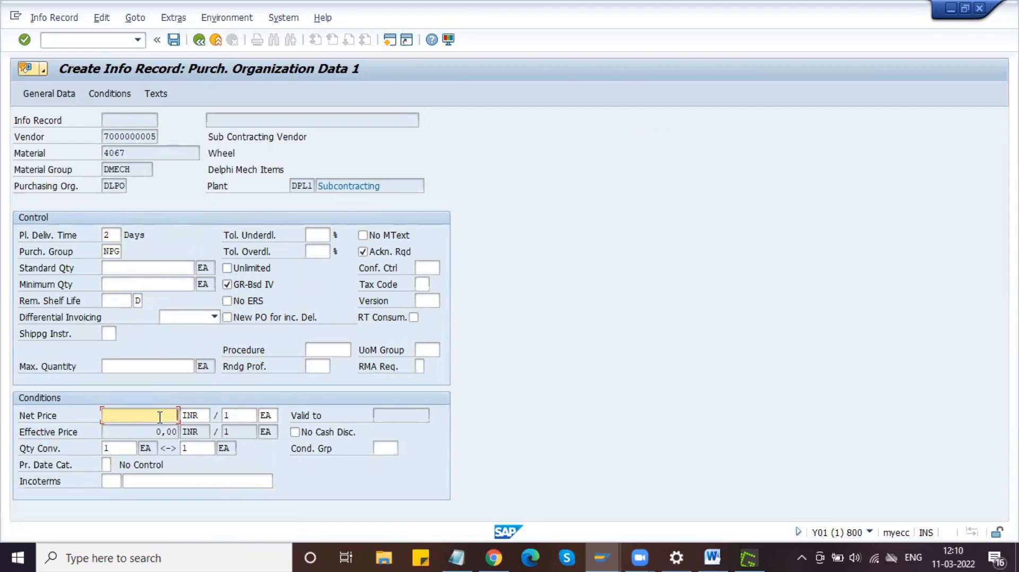
drag(142, 152, 105, 154)
click(238, 153)
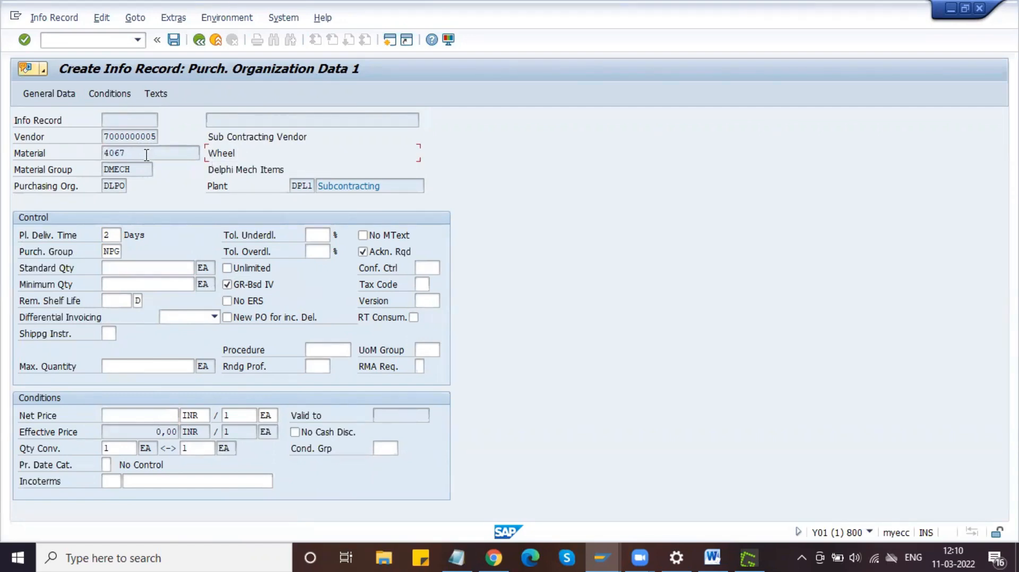
click(152, 415)
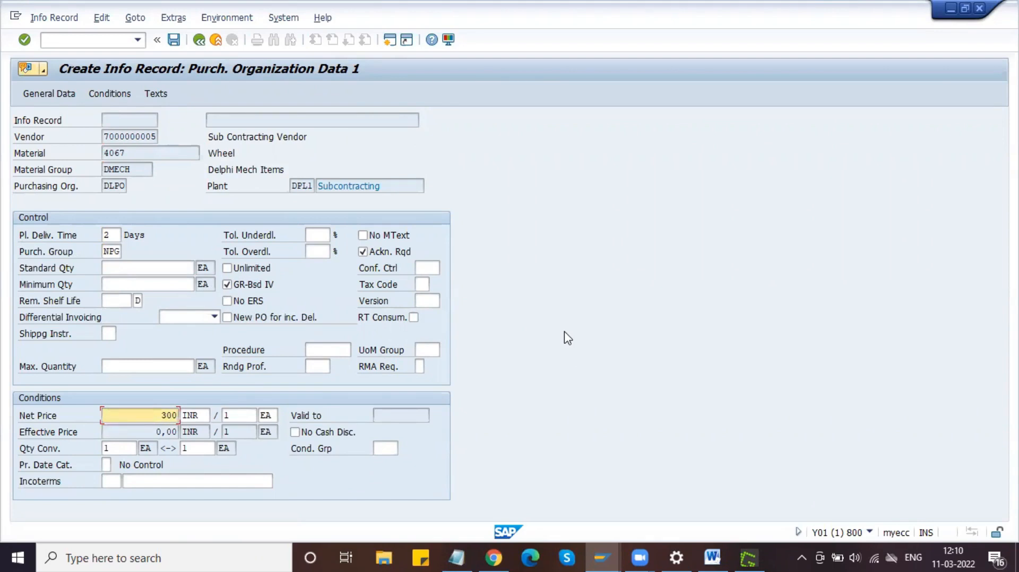
click(133, 153)
click(162, 416)
key(BackSpace)
key(BackSpace)
key(BackSpace)
click(135, 367)
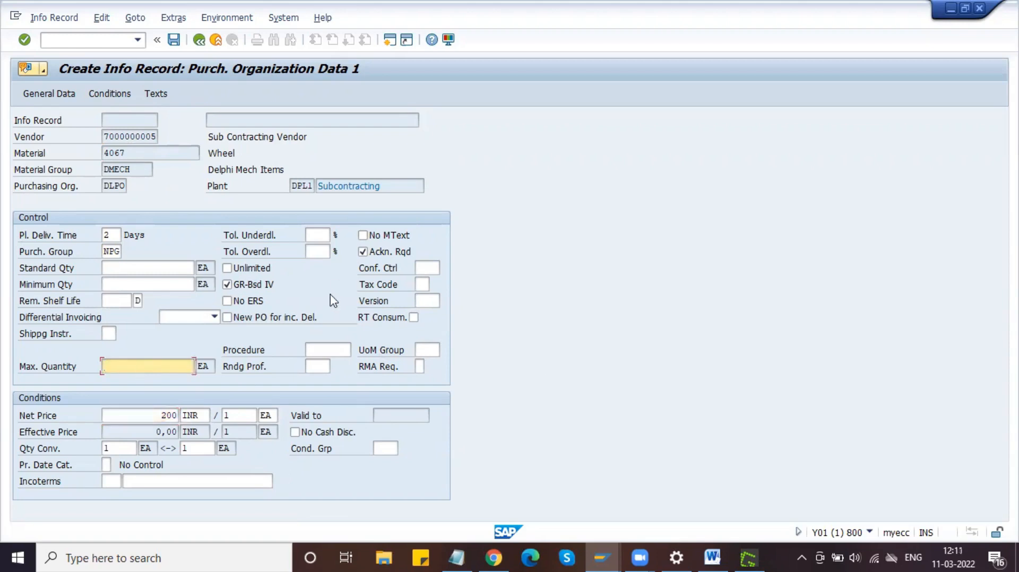
key(Return)
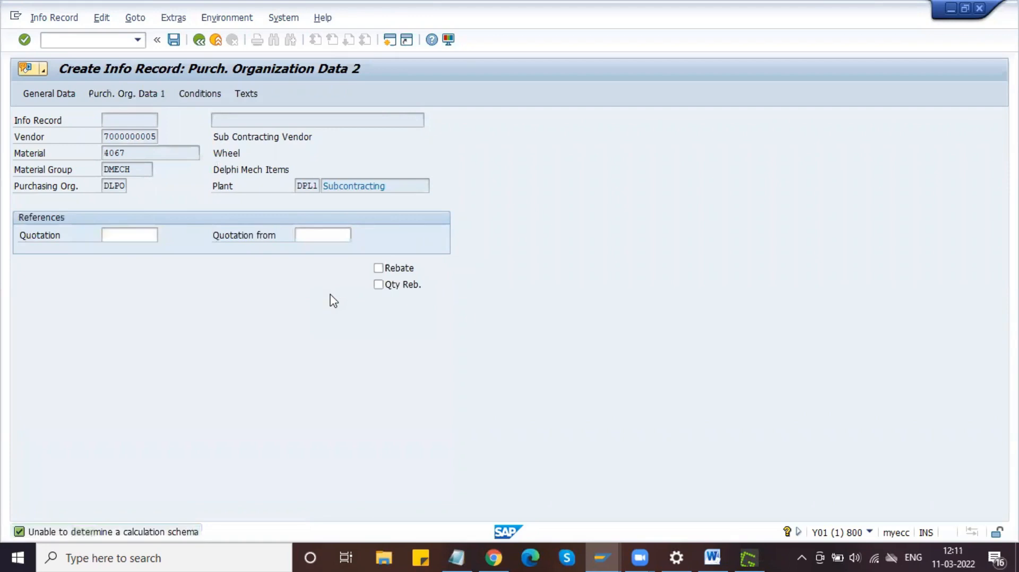
Step: Pass the Texts screen and confirm saving the new info record
key(Return)
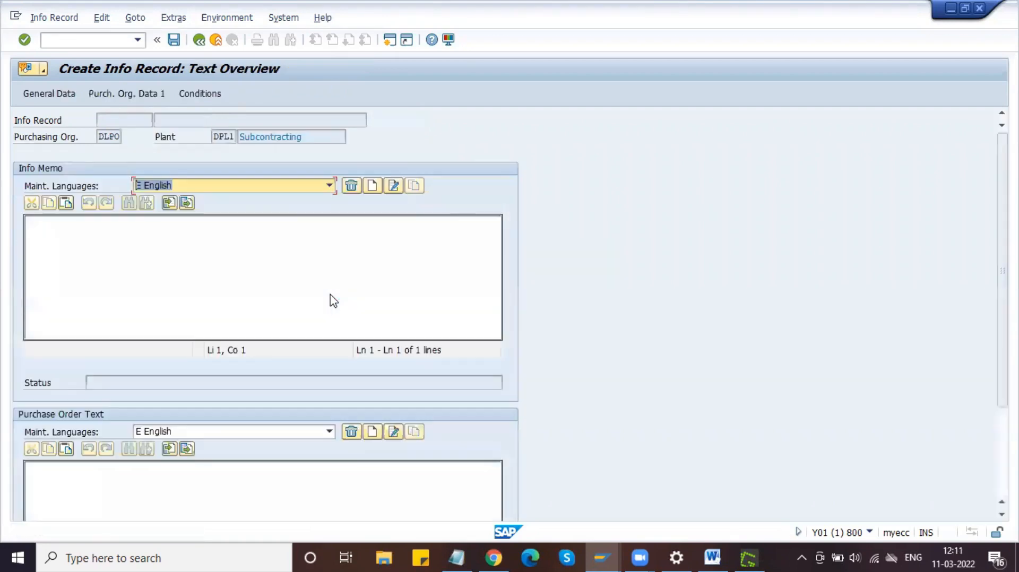
key(Return)
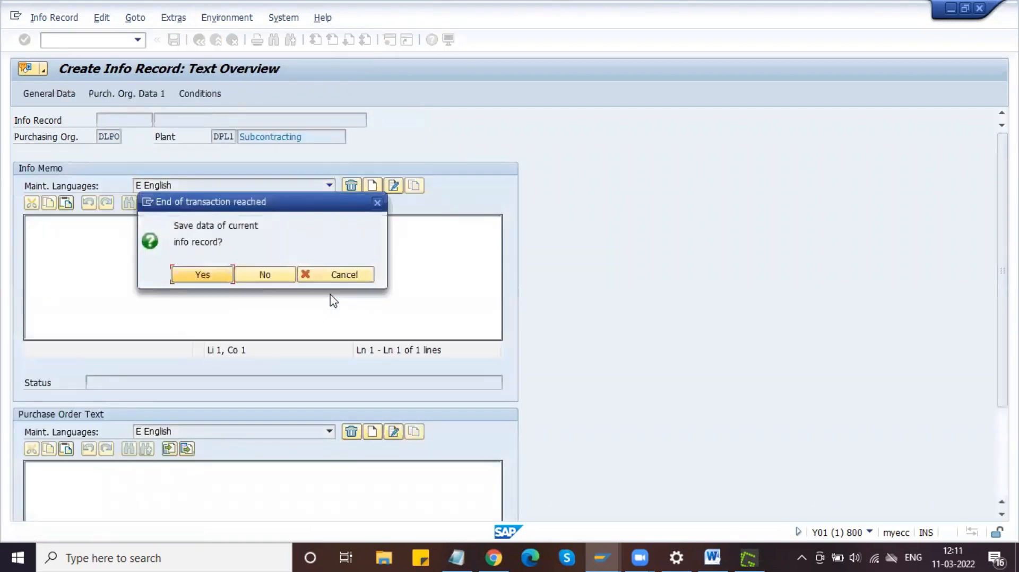
click(200, 275)
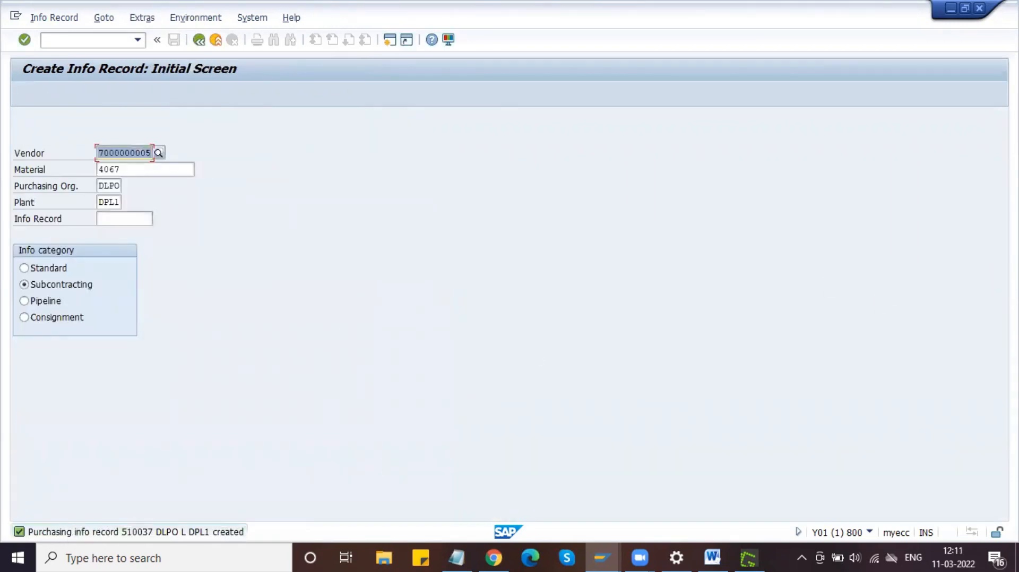
Step: Capture the info record 510037 creation message and paste it into the Word guide
key(Print)
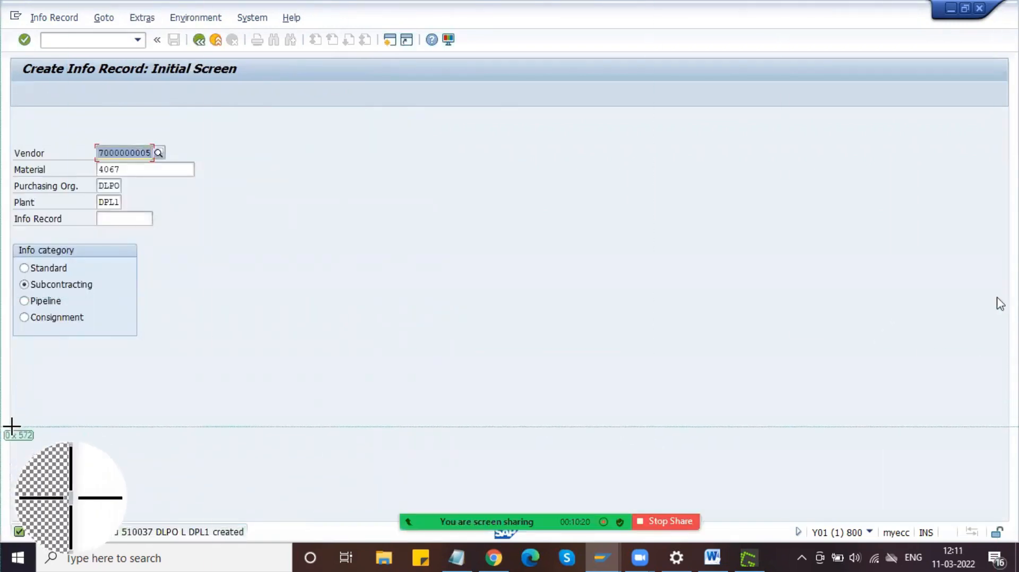
drag(12, 524, 248, 541)
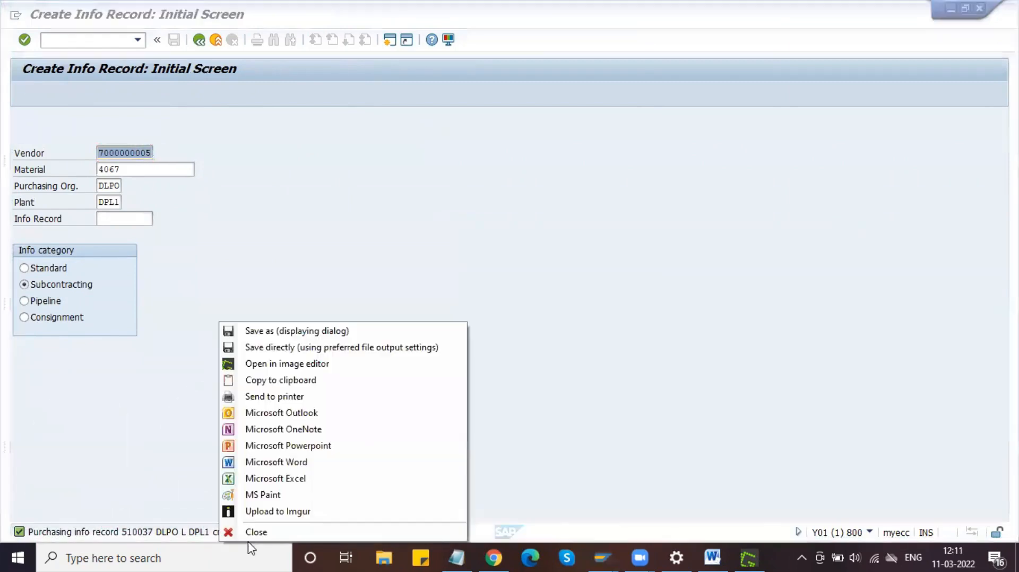
click(286, 380)
click(713, 557)
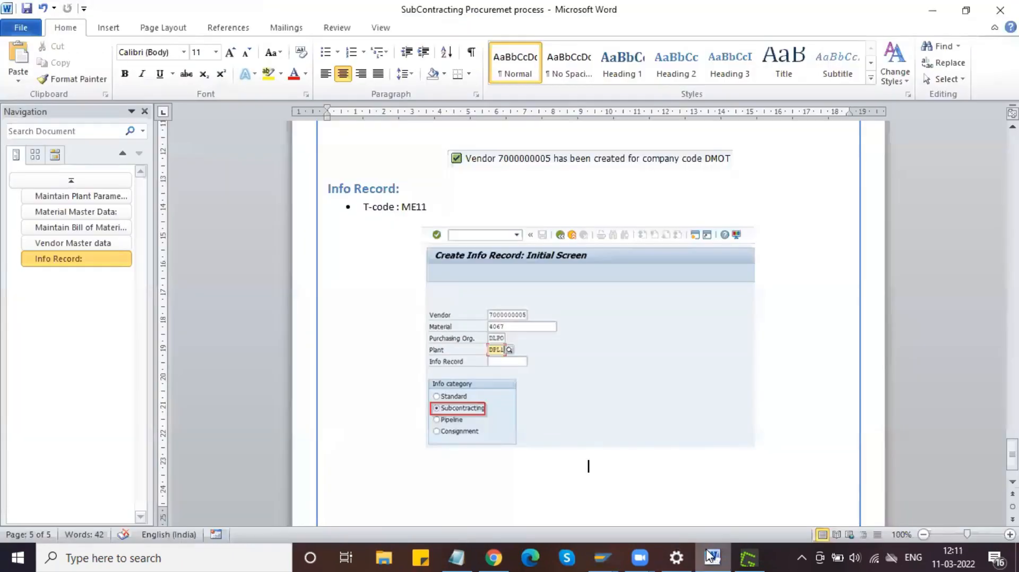
key(ctrl+v)
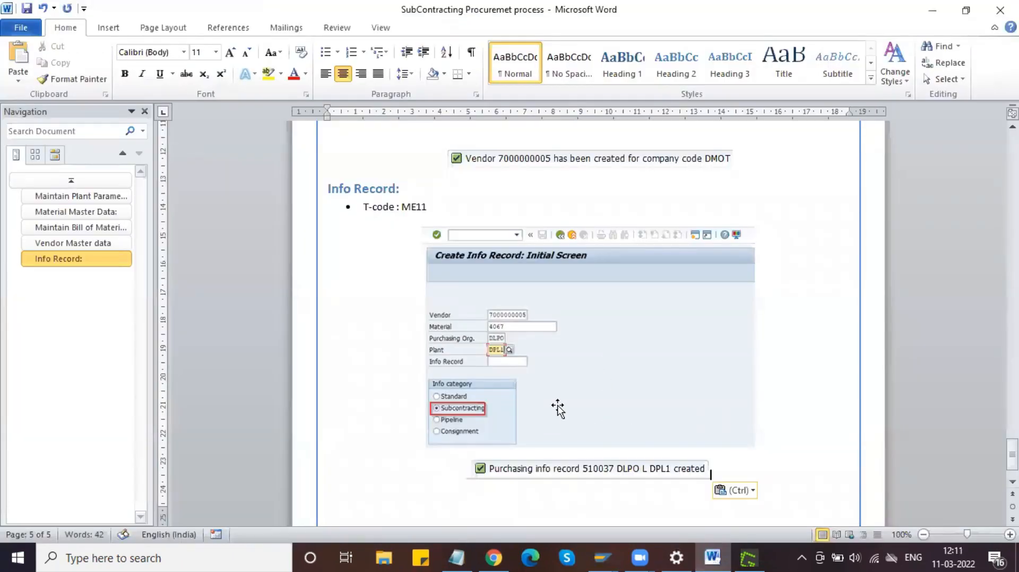
key(alt+Tab)
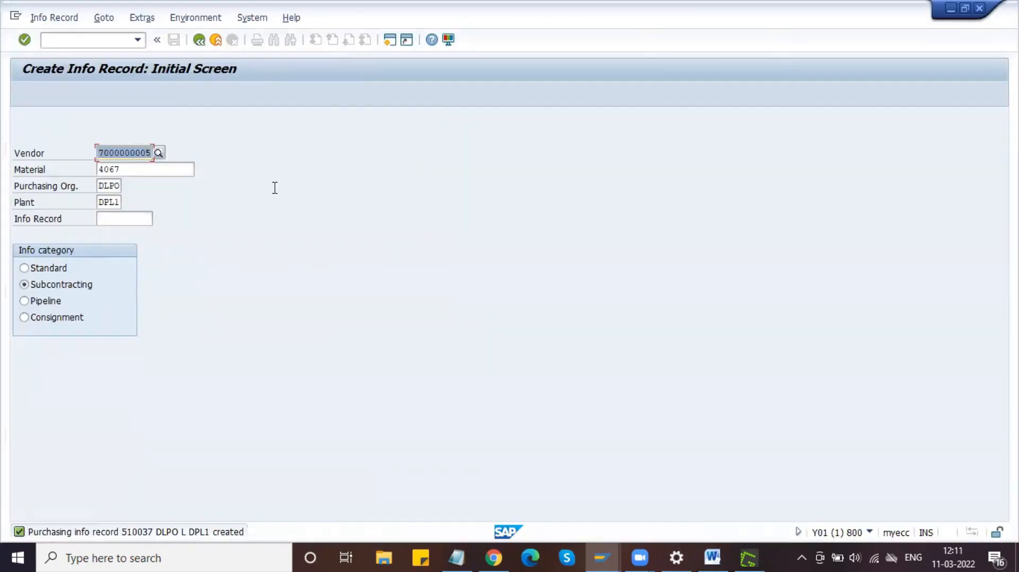
Step: Reopen info record 510037 in ME12 and advance to its Purch. Organization Data 1 screen
click(74, 41)
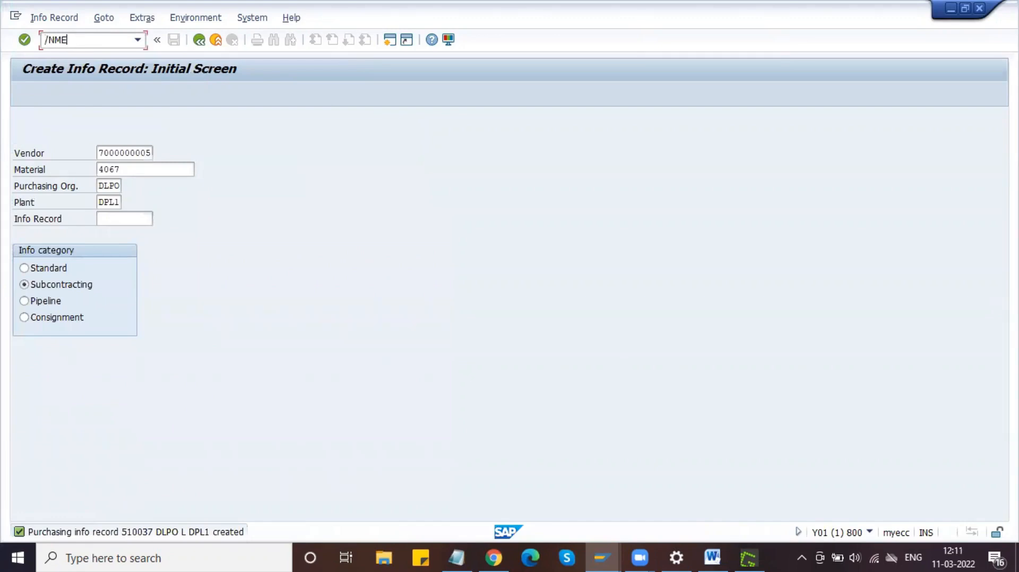
key(Return)
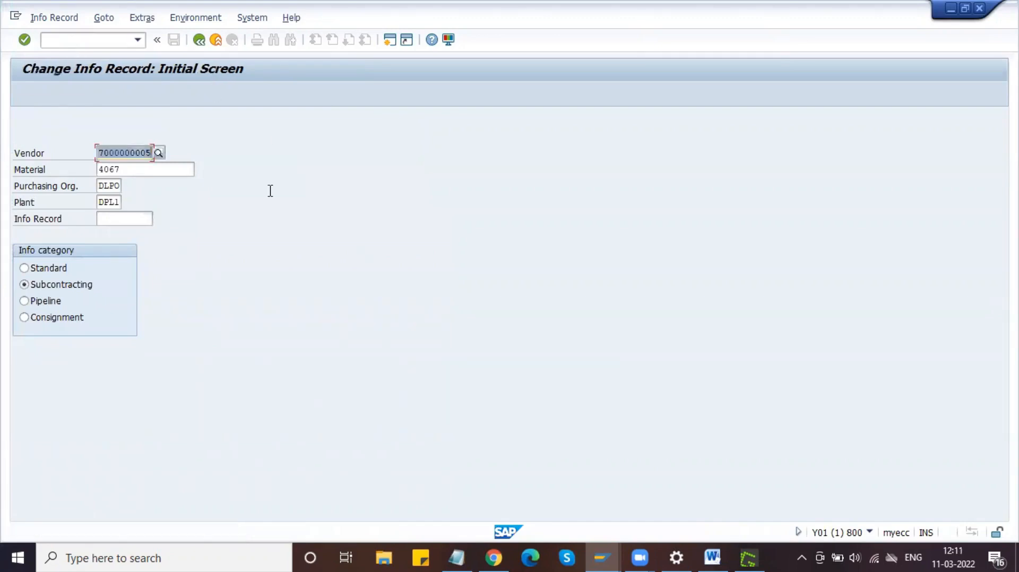
key(Return)
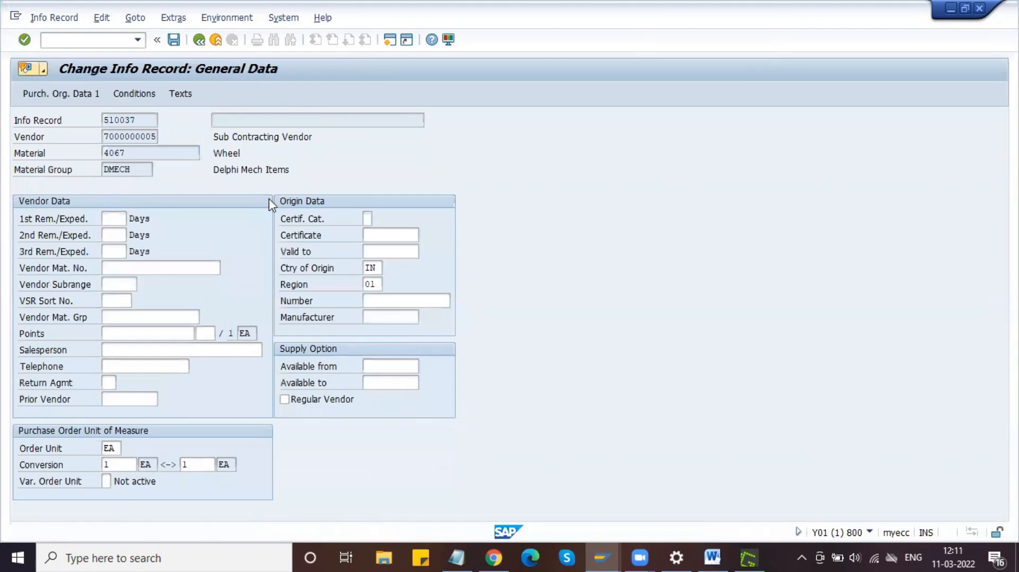
key(Return)
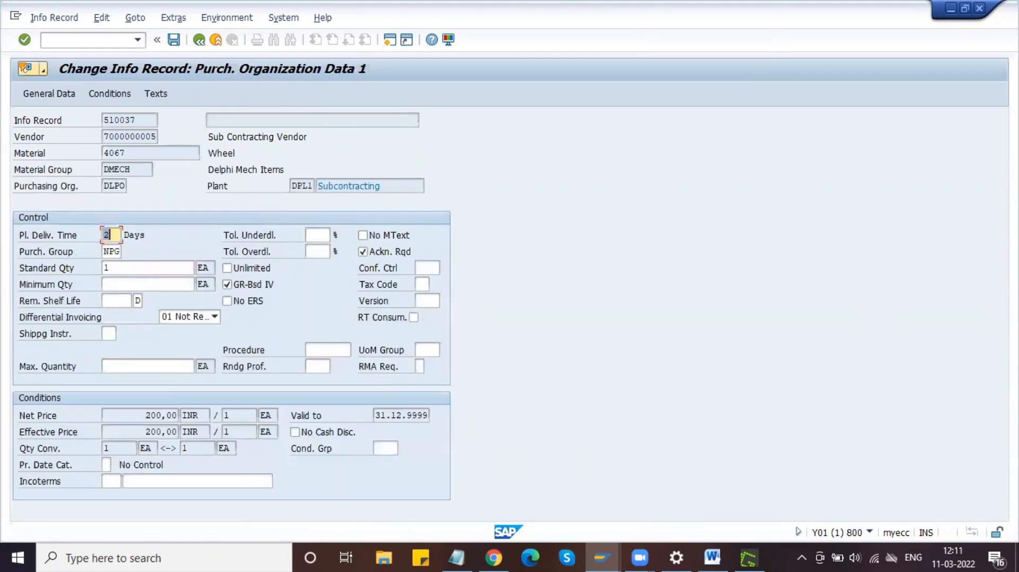
Step: Capture a region screenshot of the Purch. Organization Data 1 screen to the clipboard with Greenshot
key(Print)
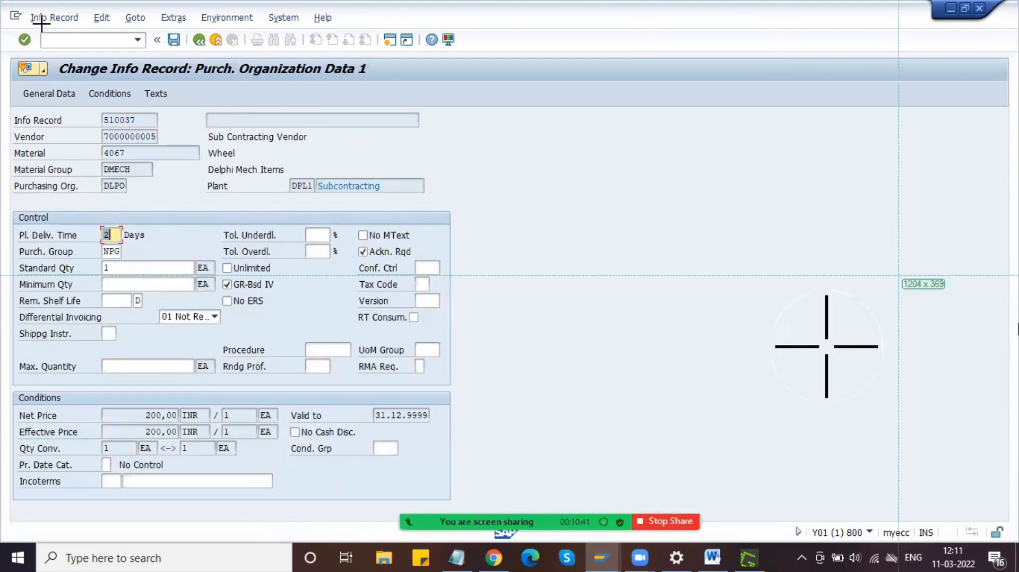
drag(10, 89, 457, 505)
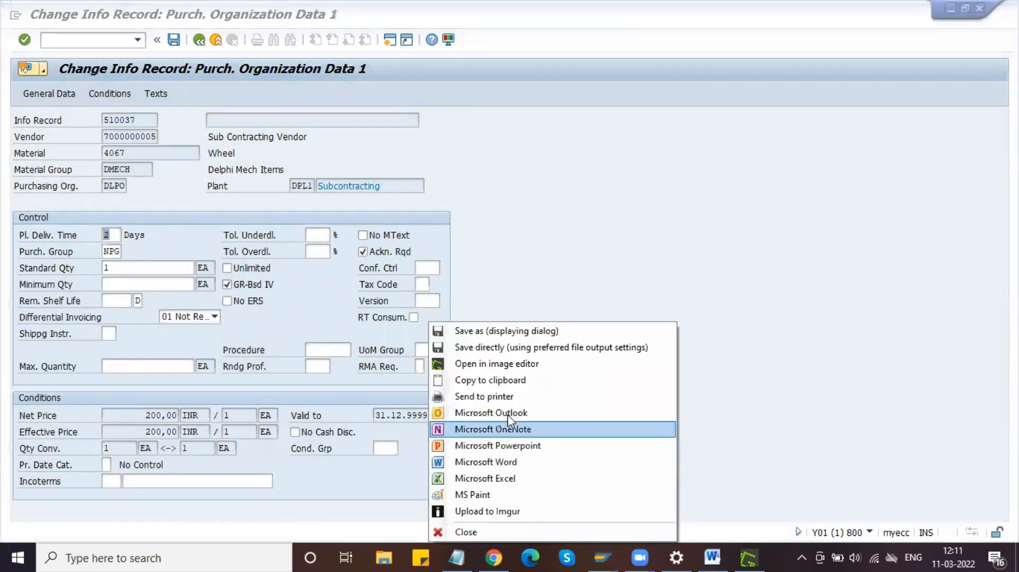
click(496, 381)
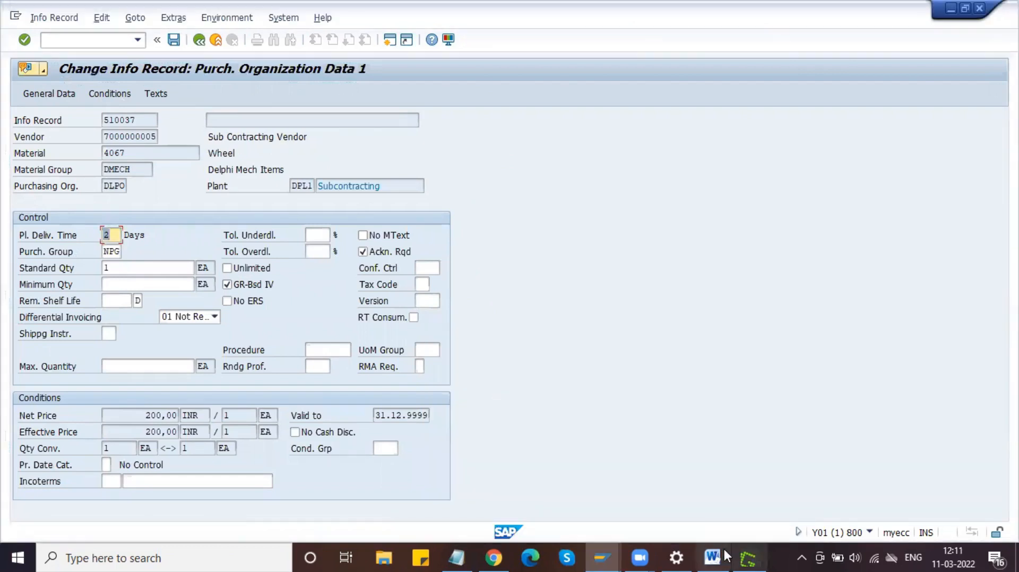
Step: Paste the Purch. Org. Data 1 screenshot above the creation message and shrink it from the corner
click(712, 557)
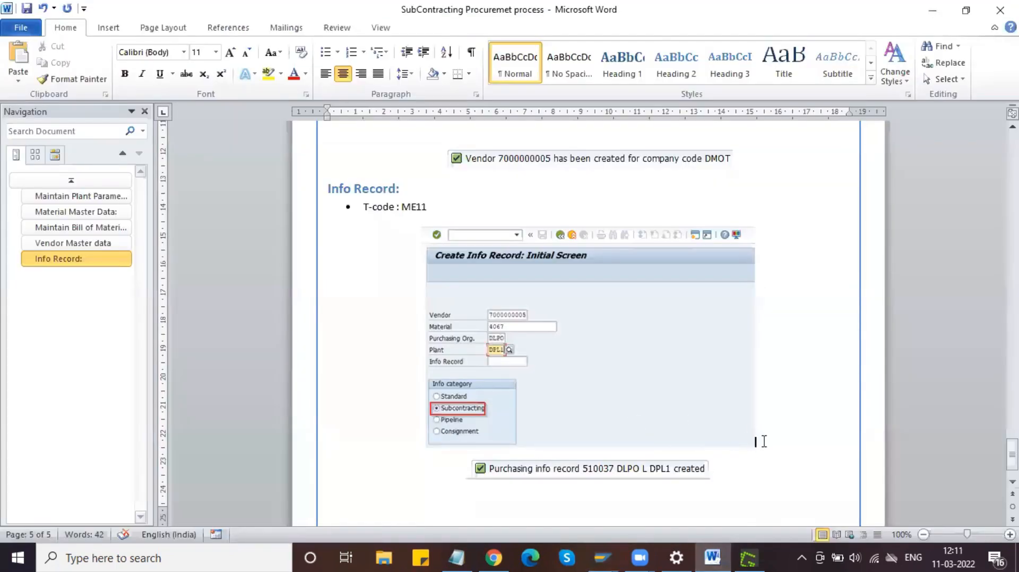
key(Return)
key(ctrl+v)
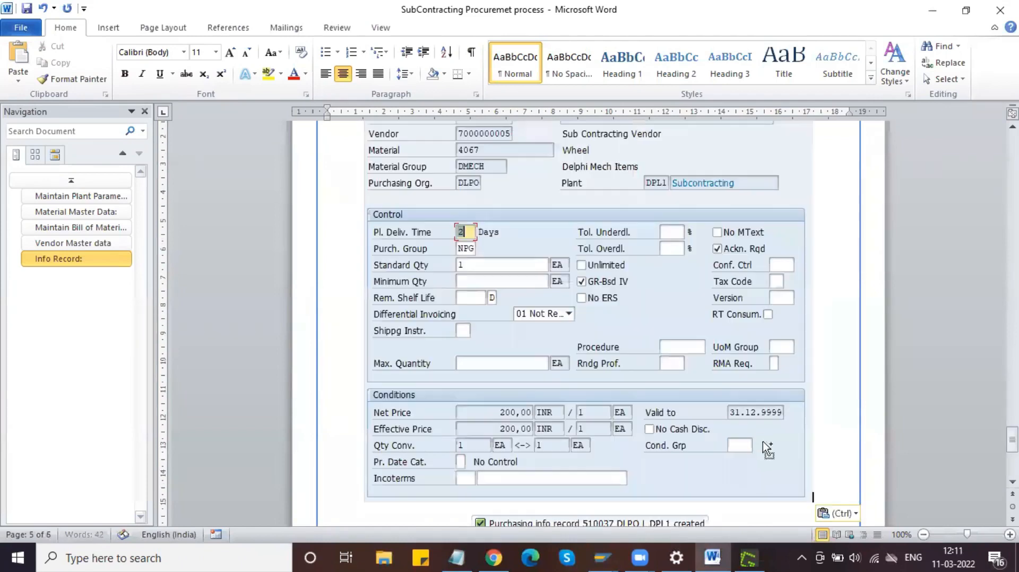
click(684, 434)
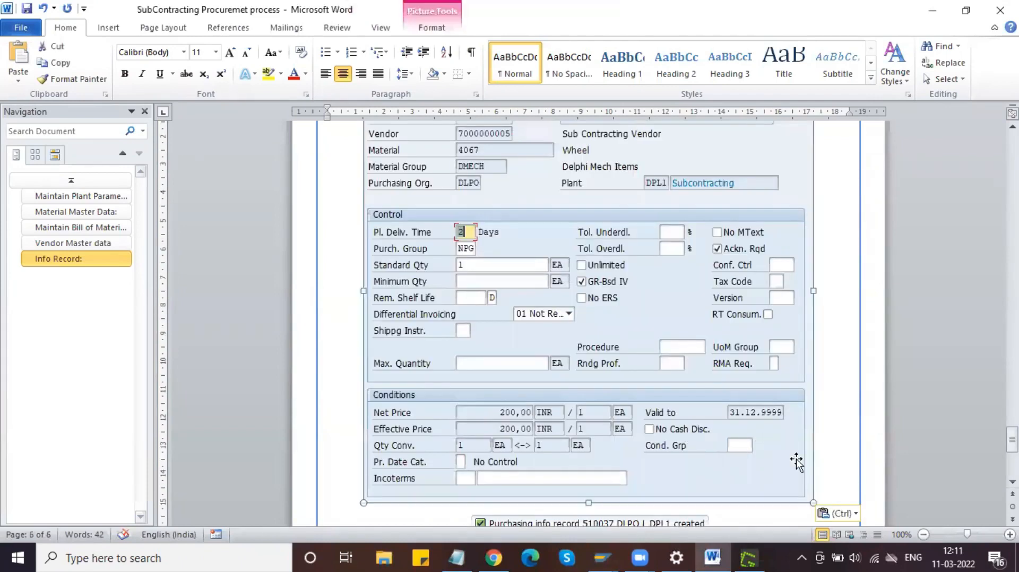
drag(813, 503, 676, 364)
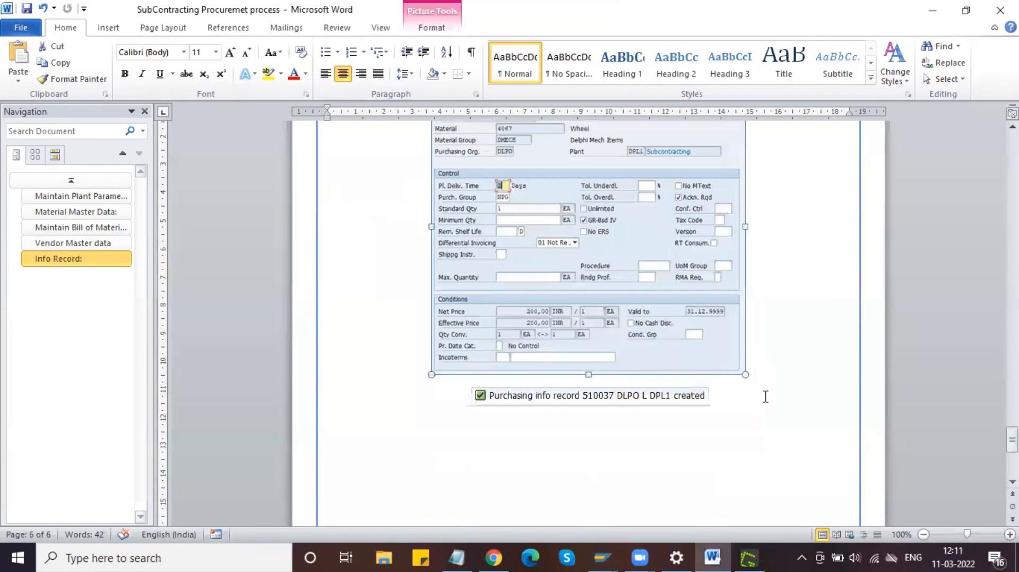
click(744, 403)
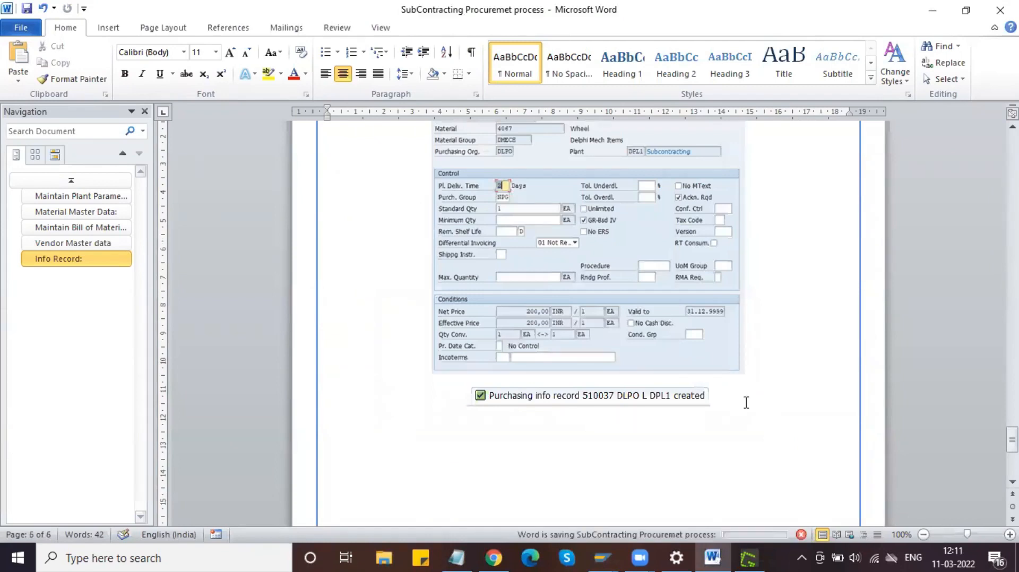
click(607, 548)
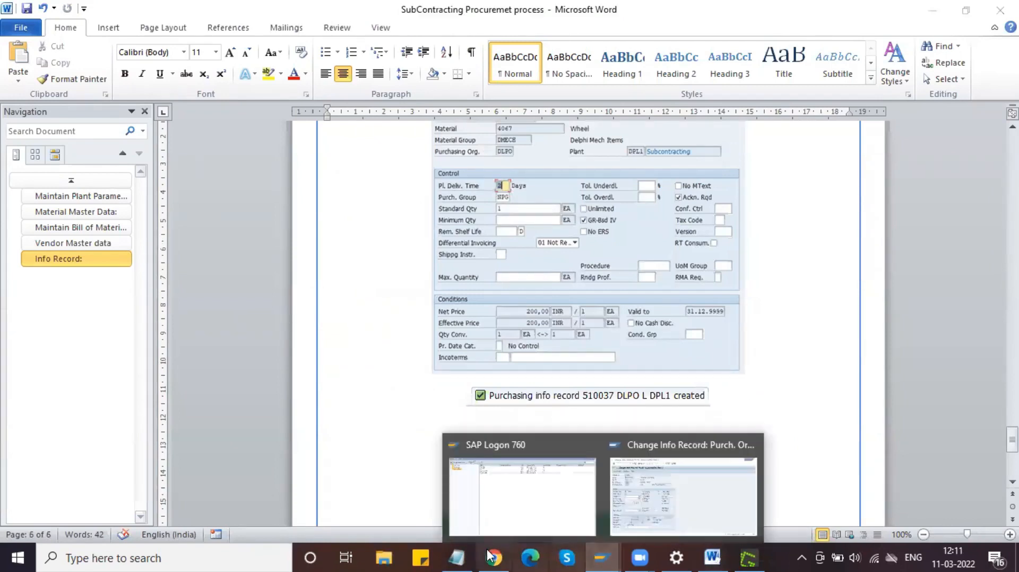
click(462, 556)
Step: Mark line 5 'Subcontracting Info Record - Finished material' and move on to 6)Sourcelist in the notes
drag(301, 294, 8, 290)
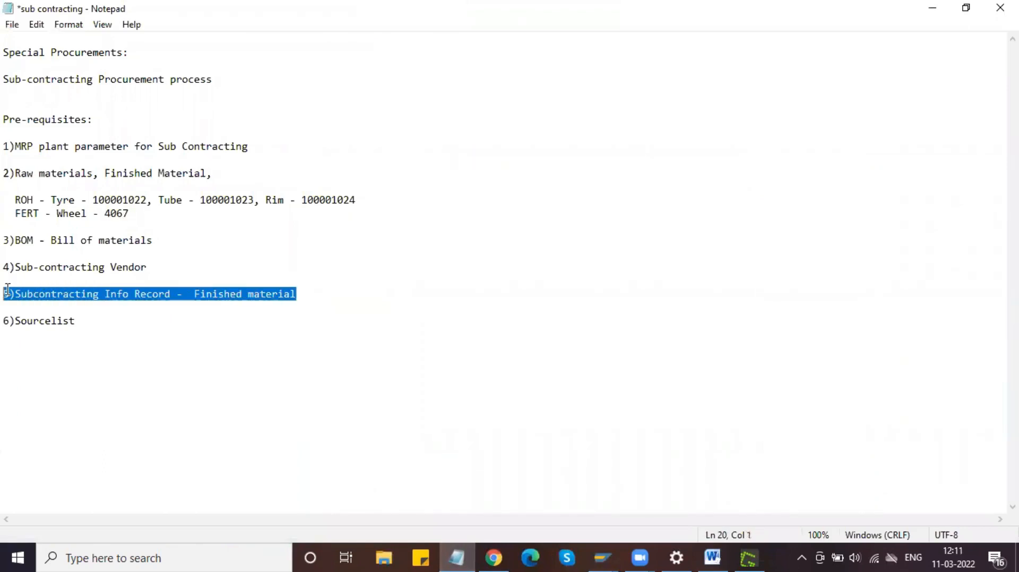
click(96, 315)
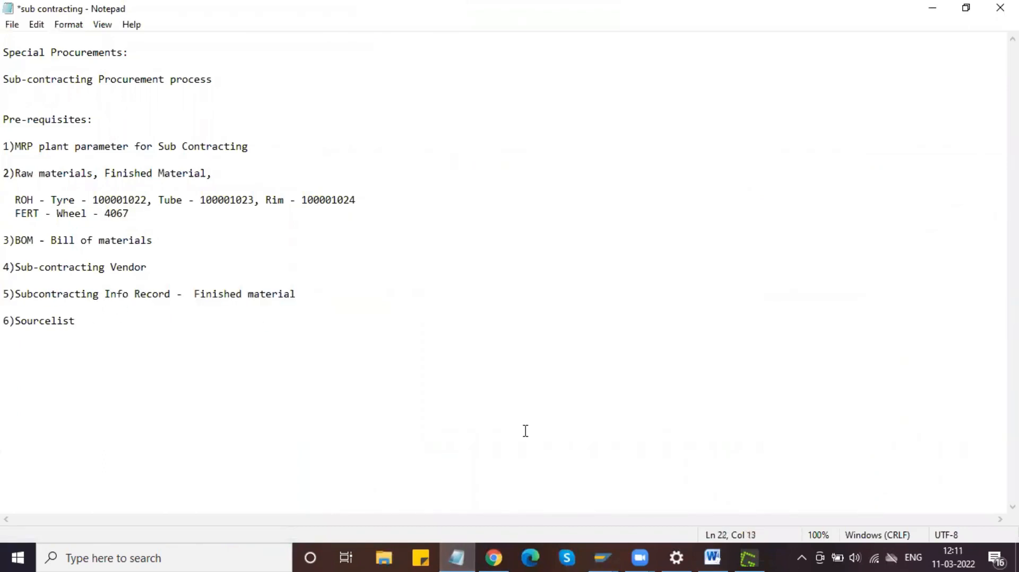
click(606, 550)
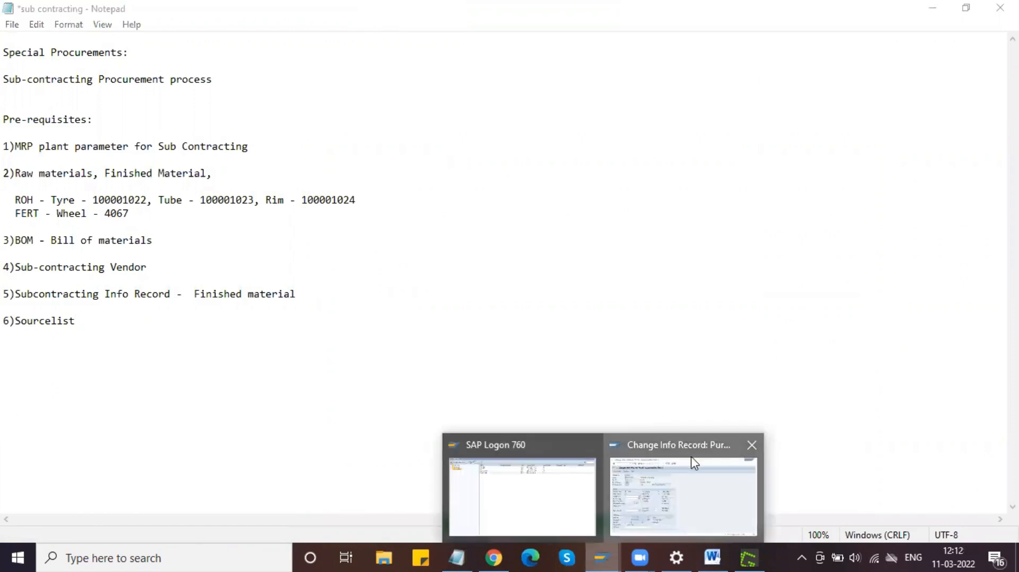
click(691, 456)
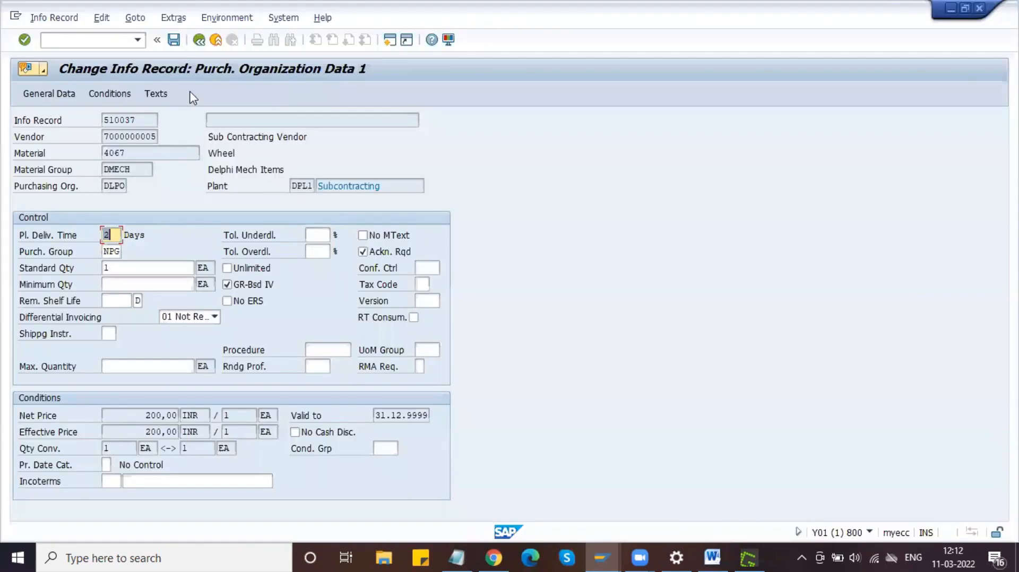
Step: Save the info record, then open /OME01 for material 4067 in plant DPL1 to the overview
click(174, 39)
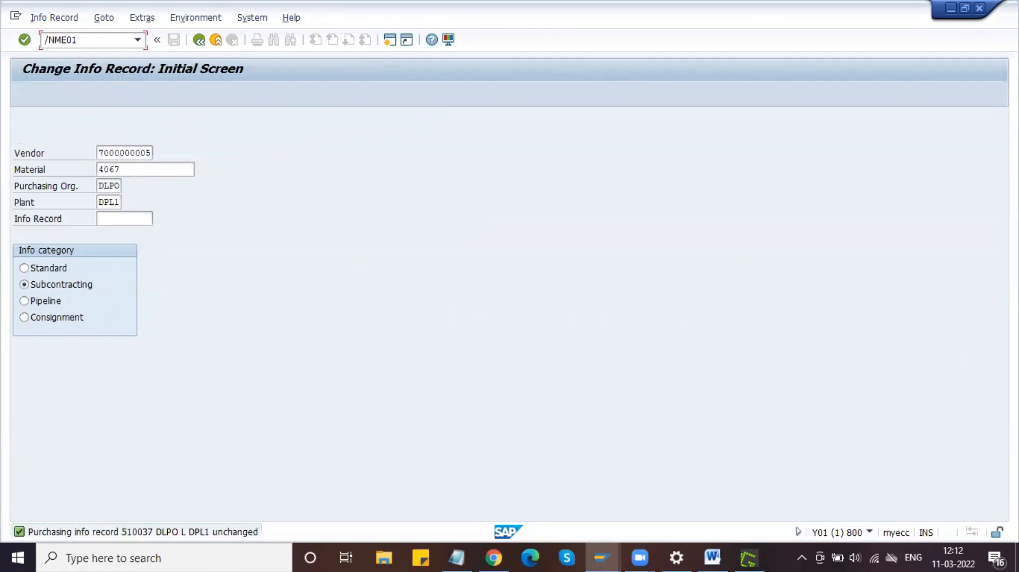
key(BackSpace)
text(O)
key(Return)
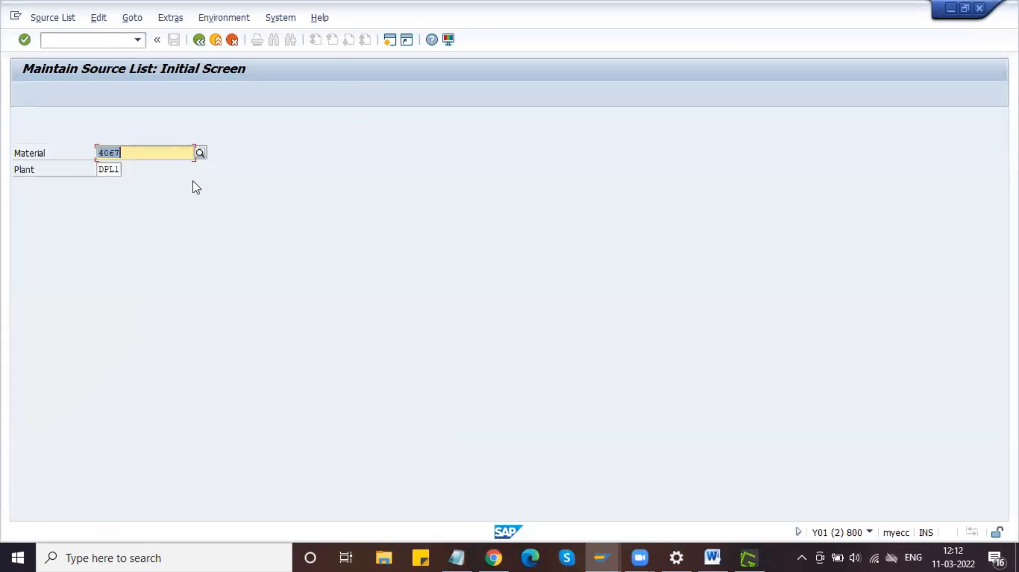
click(141, 155)
key(Return)
key(Return)
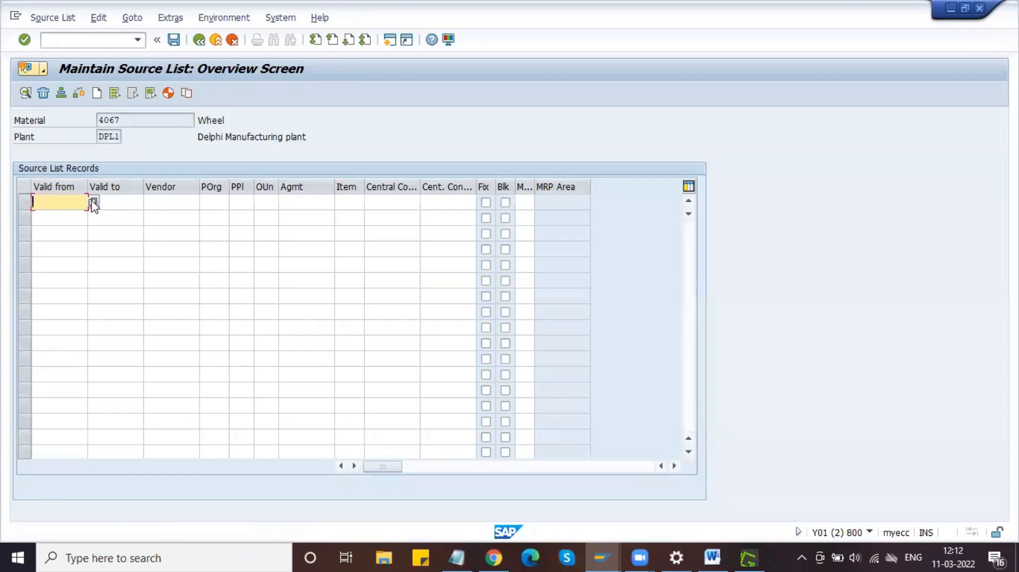
Step: Set the source list record's validity from 11.03.2022 to 11.06.2022
click(94, 202)
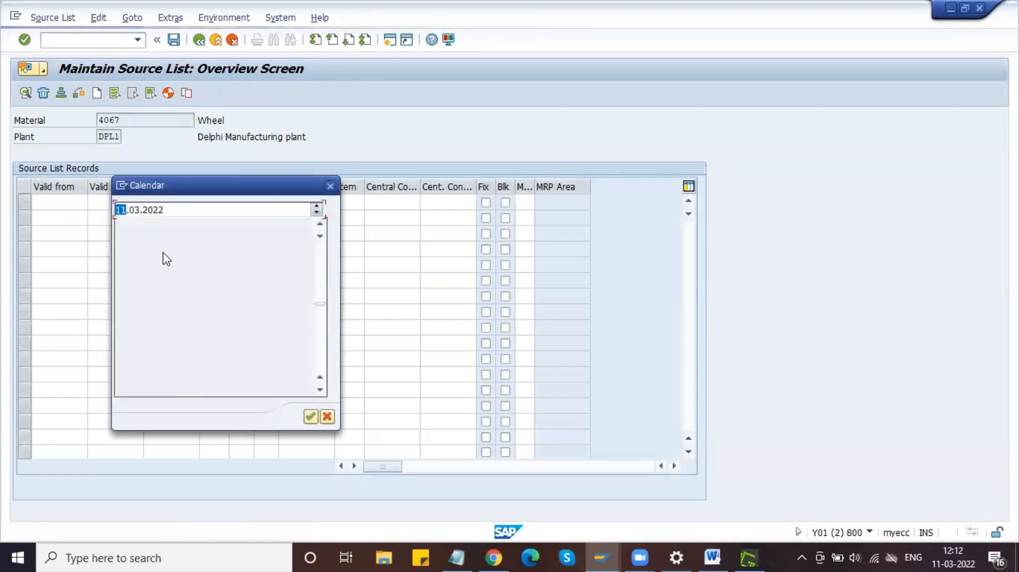
double_click(258, 313)
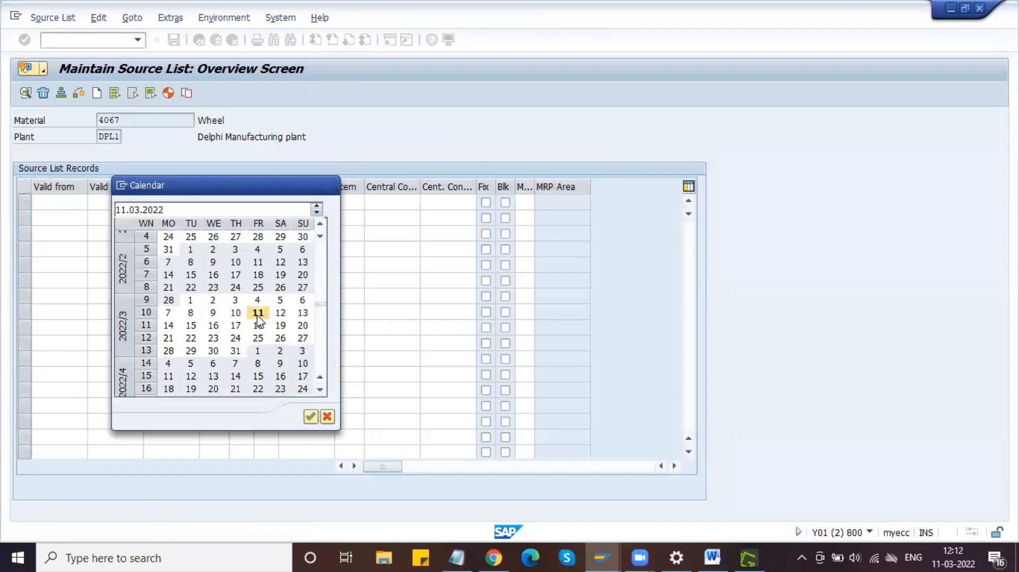
click(130, 207)
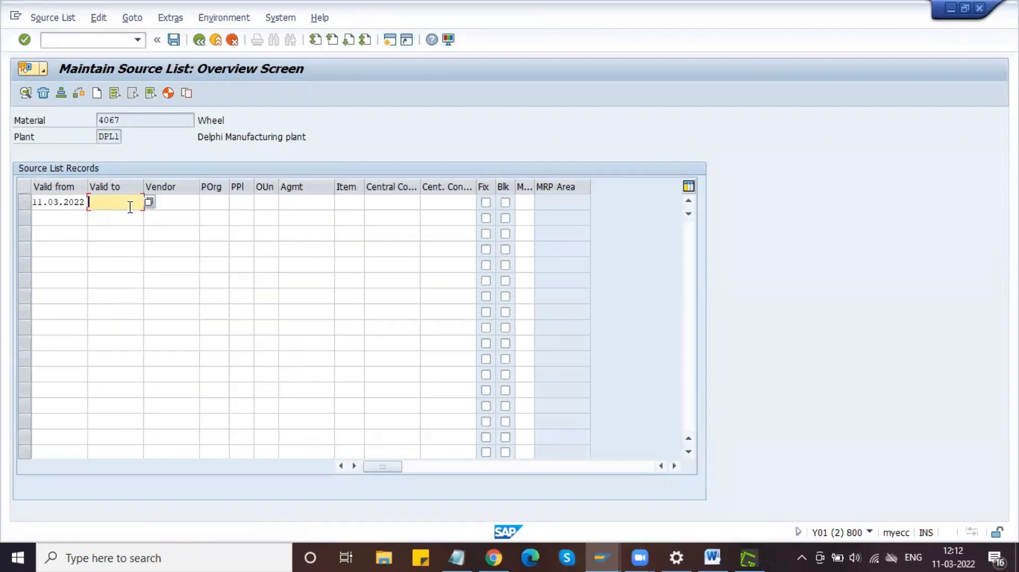
key(shift+Tab)
key(ctrl+c)
click(130, 207)
key(ctrl+v)
key(BackSpace)
text(6)
Step: Copy the vendor number and purchasing org DLPO from the info record into the source list record
click(597, 552)
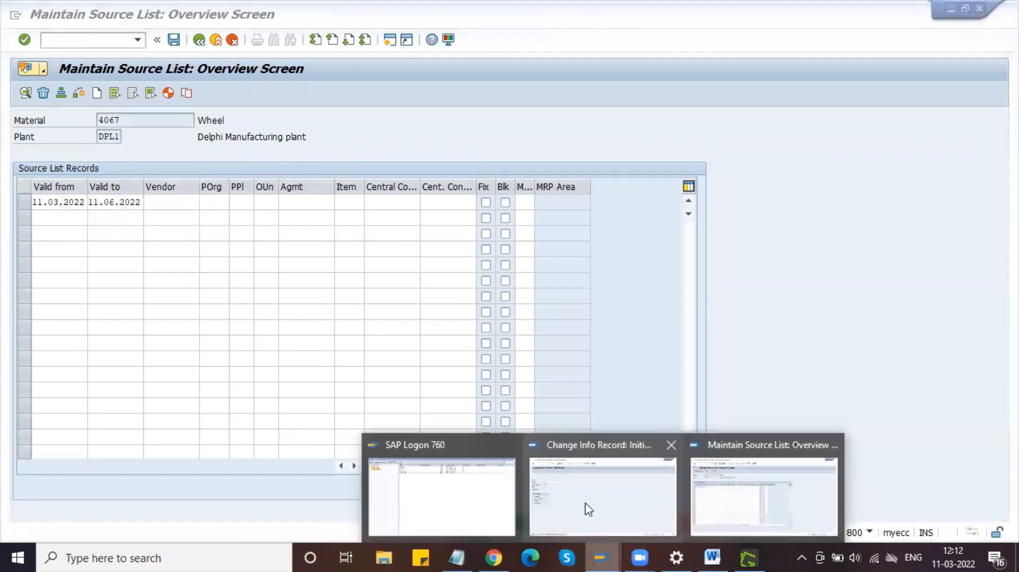
click(588, 510)
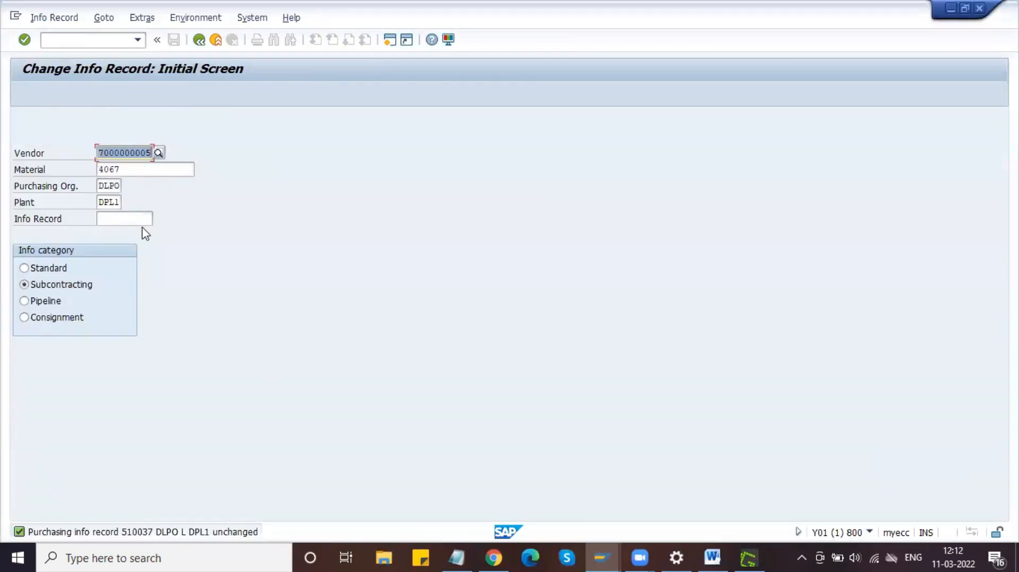
key(alt+Tab)
key(ctrl+v)
key(Tab)
key(alt+Tab)
key(Tab)
key(Tab)
key(Tab)
key(shift+Tab)
key(ctrl+c)
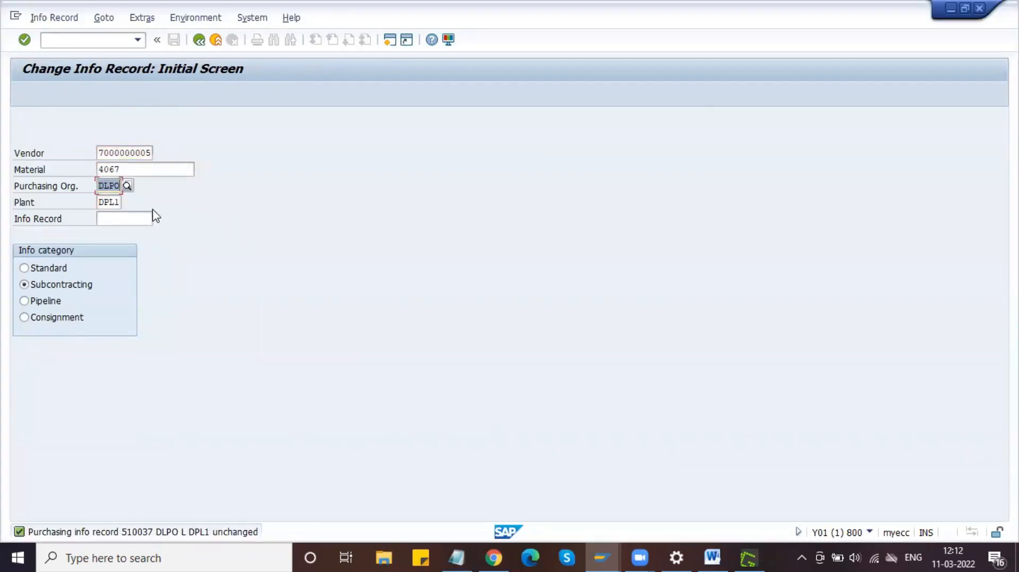
key(alt+Tab)
key(ctrl+v)
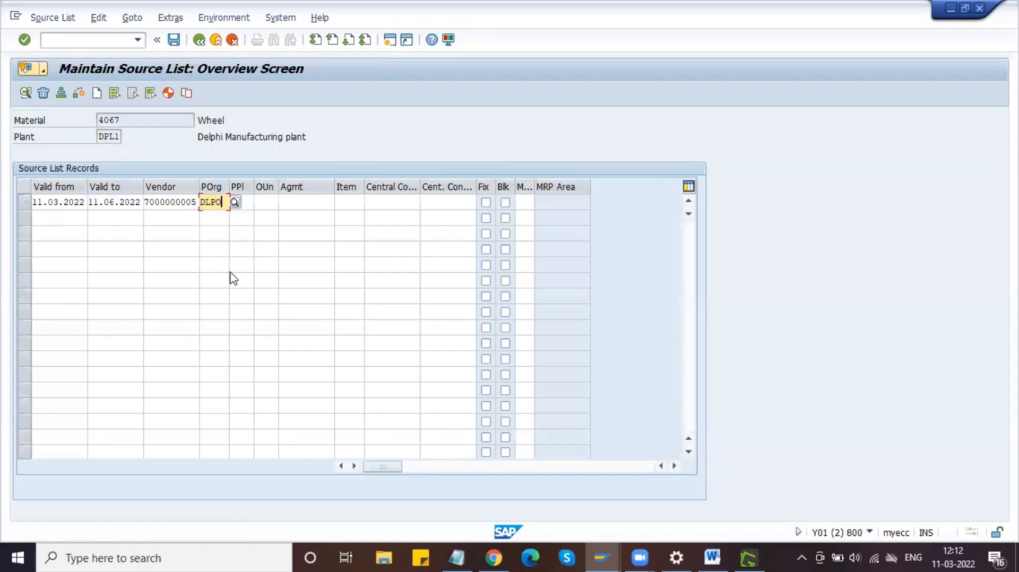
key(Return)
Step: Save the source list, reopen it for material 4067, and copy a region screenshot to the clipboard
click(174, 40)
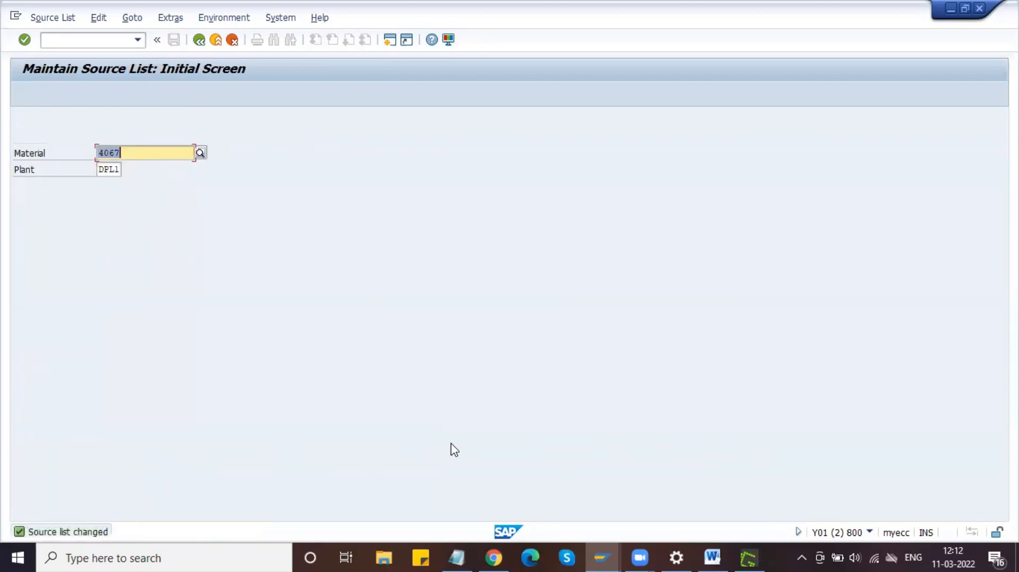
key(Return)
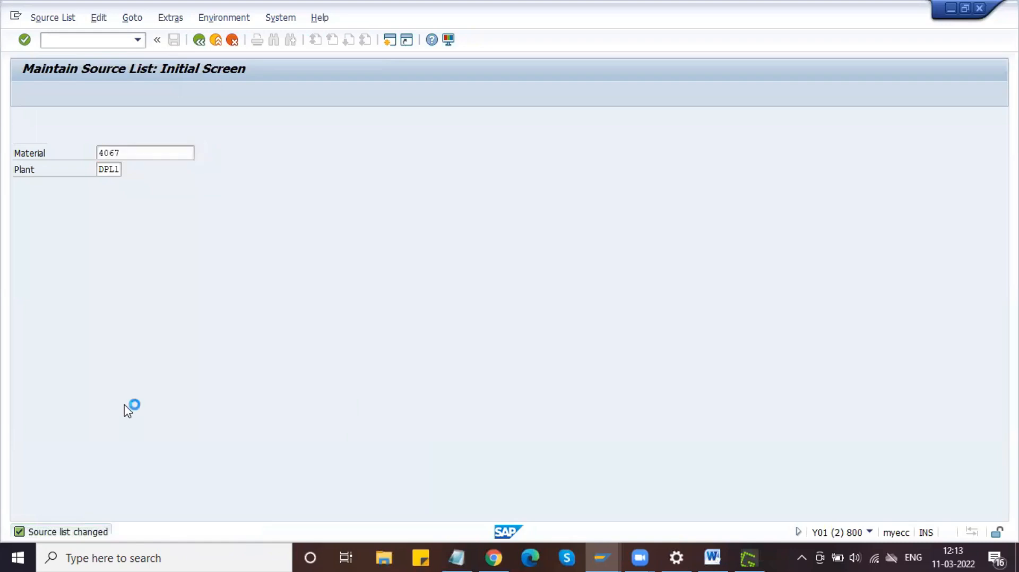
key(Return)
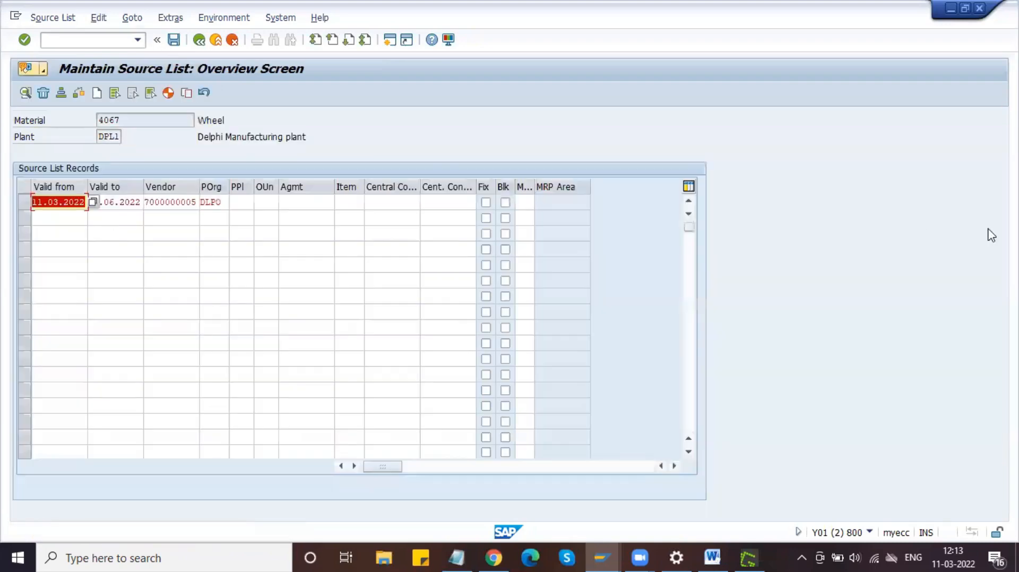
key(Tab)
key(Tab)
key(Tab)
key(Tab)
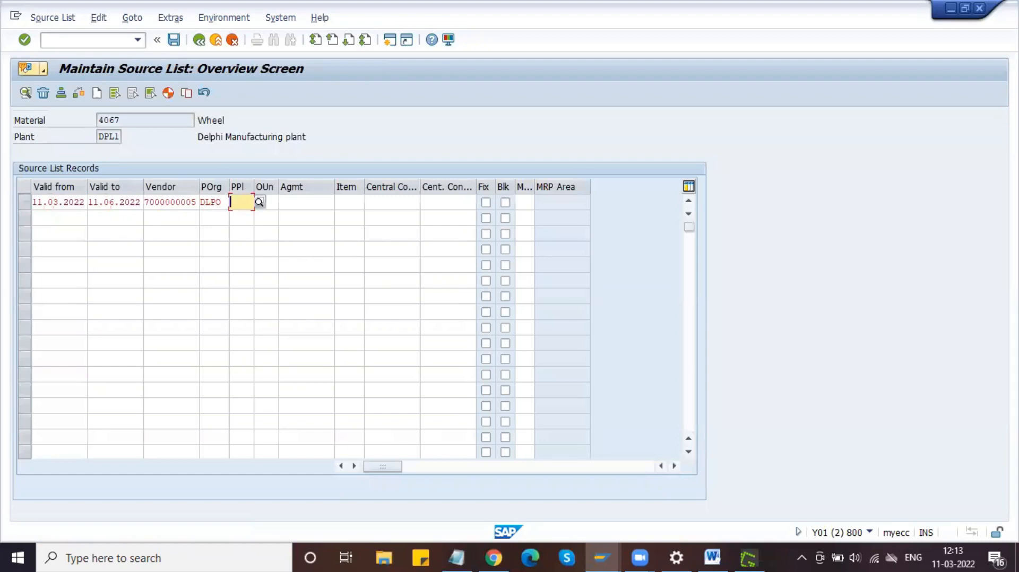
key(Print)
drag(4, 14, 635, 239)
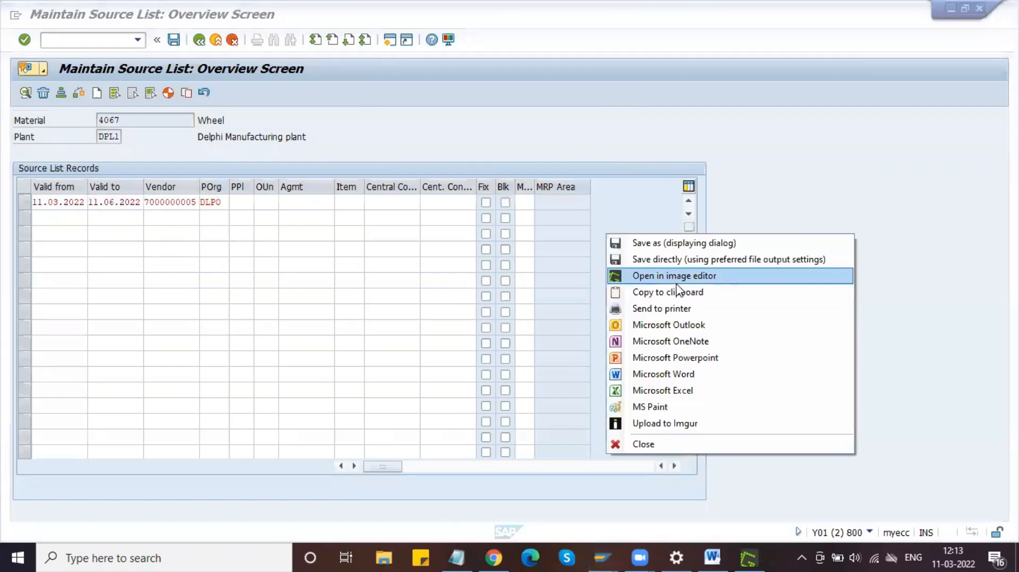
click(677, 292)
Step: Paste the source list screenshot into the guide and type a 'Sourcelist' line
click(713, 558)
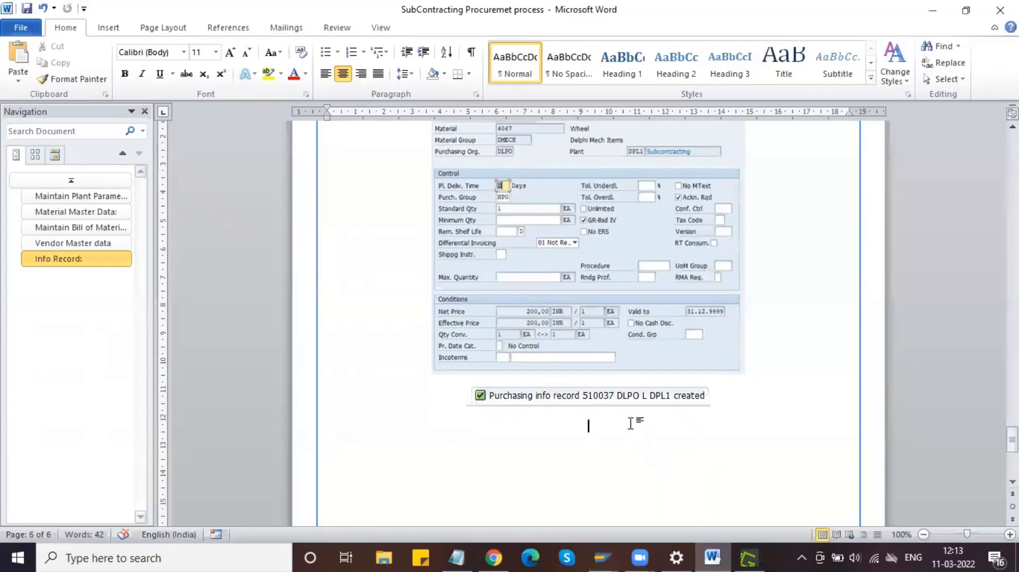
key(ctrl+v)
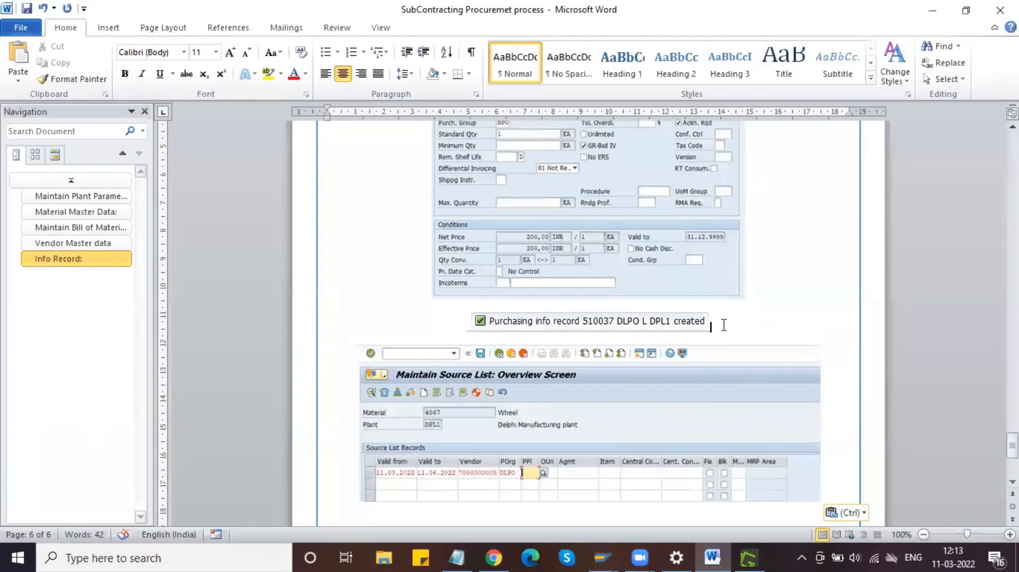
key(Return)
text(Sou)
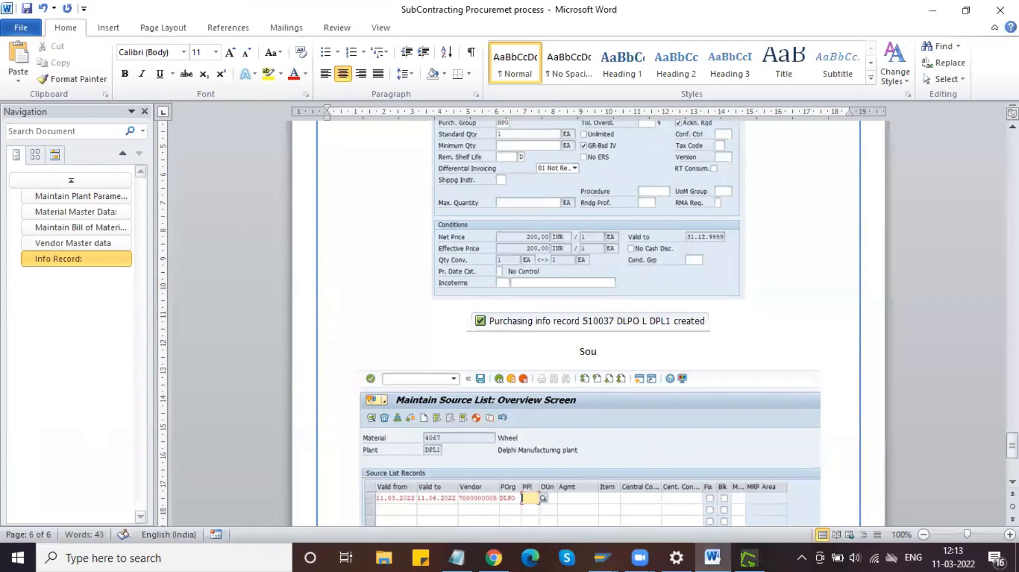
text(rcelist)
Step: Format Sourcelist like the Info Record heading and add a colon, giving 'Source list:'
click(98, 262)
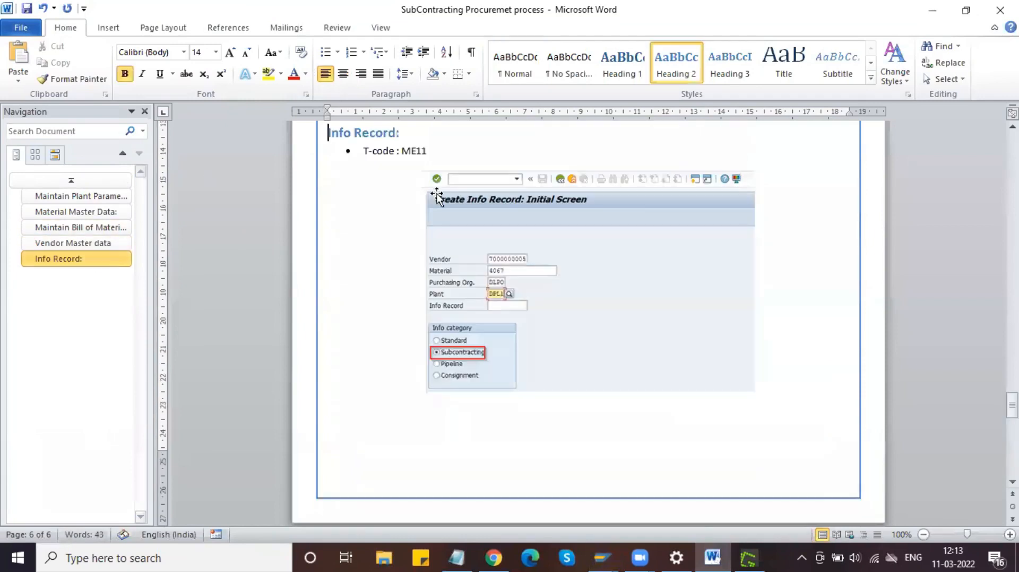
click(326, 138)
click(72, 78)
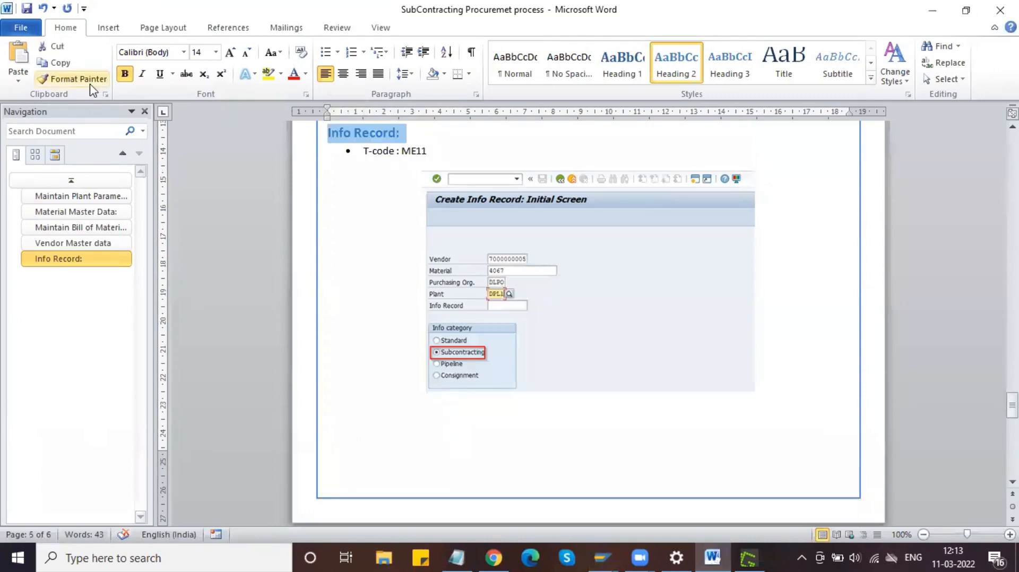
scroll(484, 277, down, 6)
scroll(483, 276, down, 6)
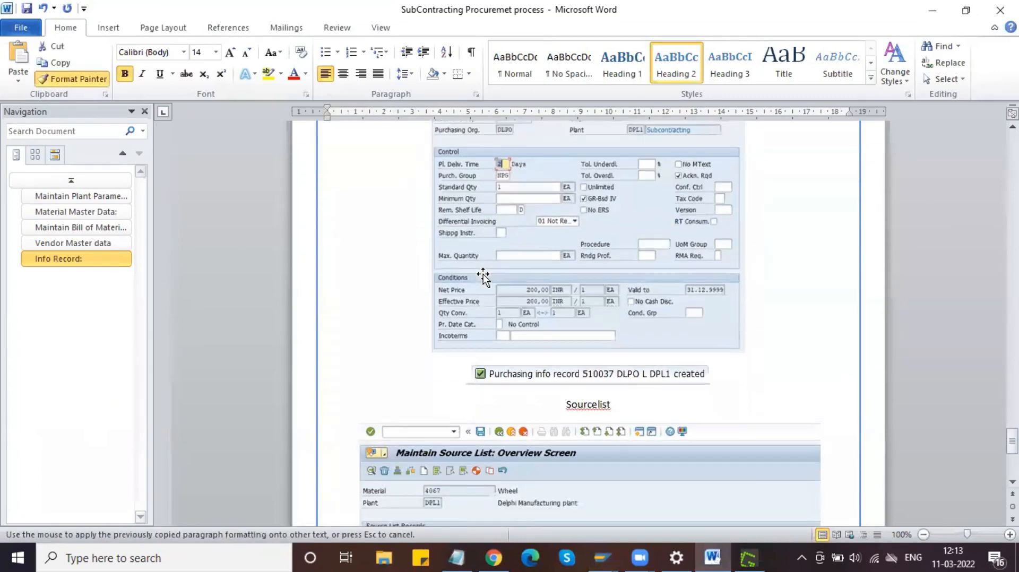
drag(614, 325, 564, 321)
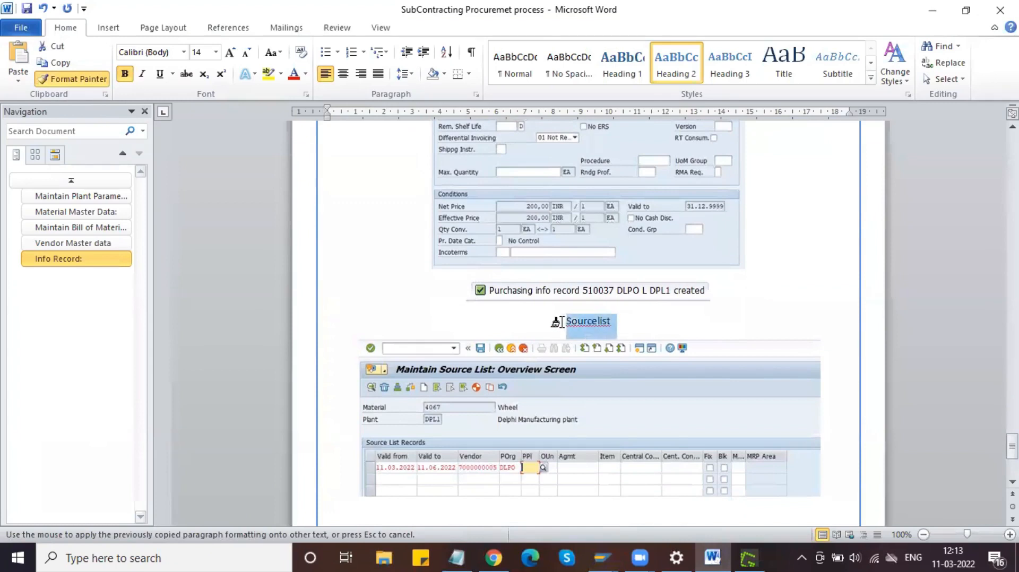
click(365, 323)
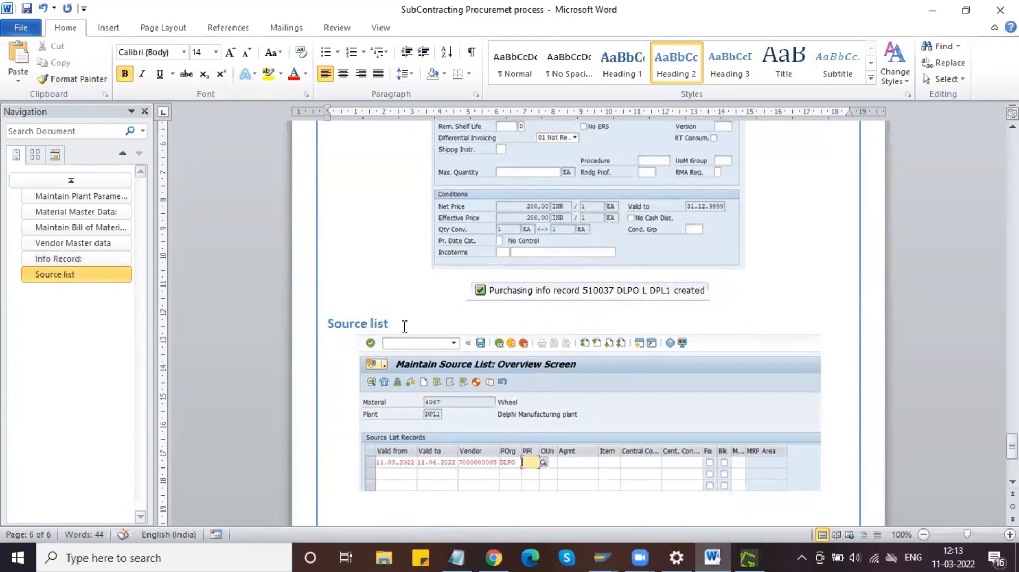
text(:)
Step: Add a bullet 'T-code: ME01' under the Source list: heading
key(Return)
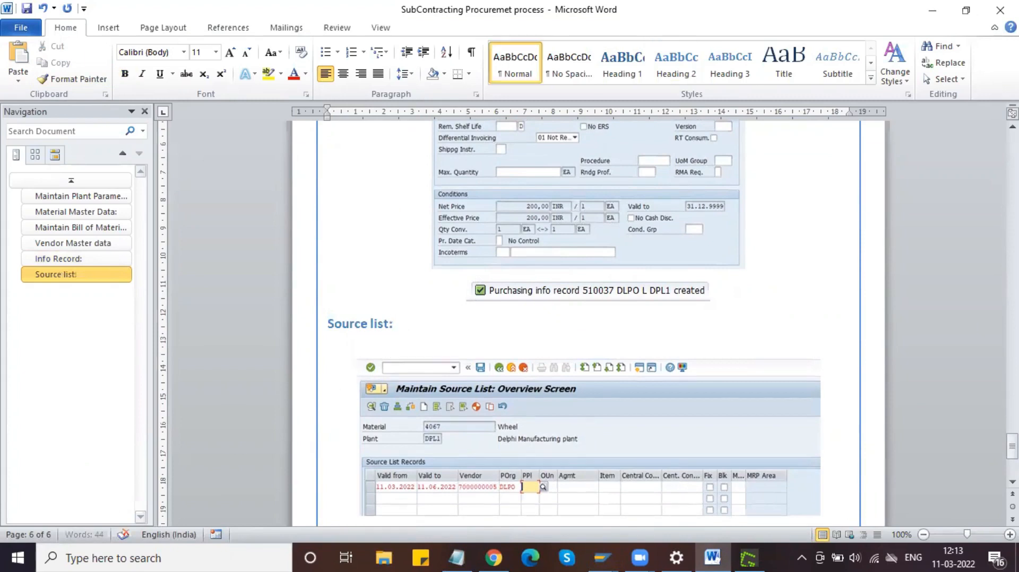
click(324, 52)
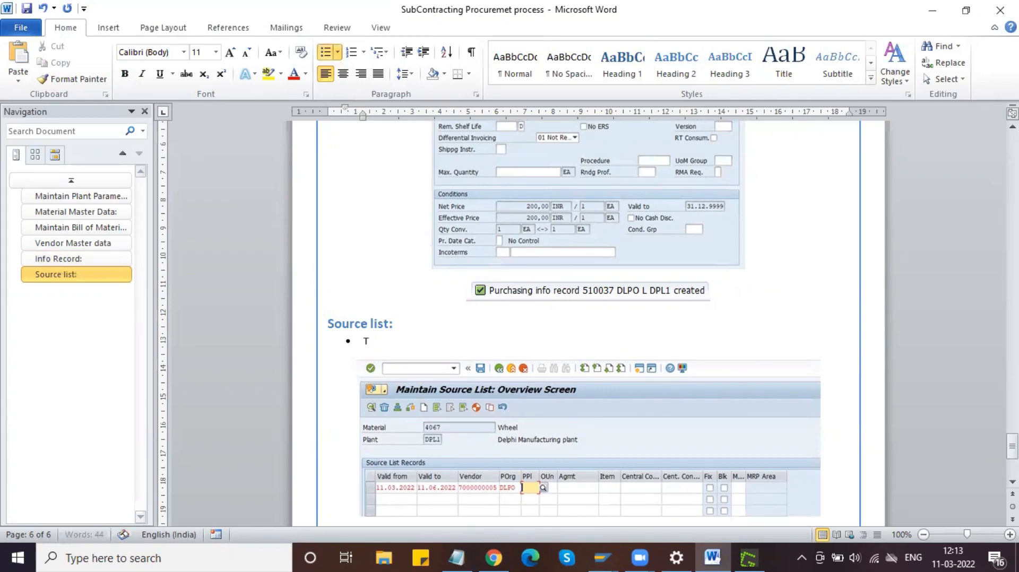
text(T-code: ME01)
Step: Type 'Process Flow' on a new line below the source list screenshot
scroll(472, 357, down, 5)
scroll(473, 357, down, 3)
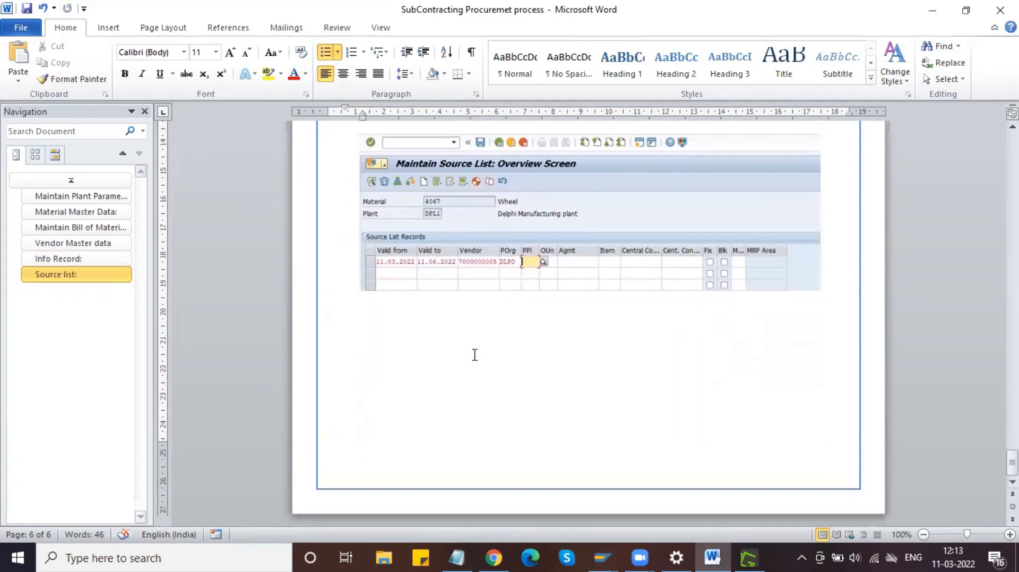
click(839, 285)
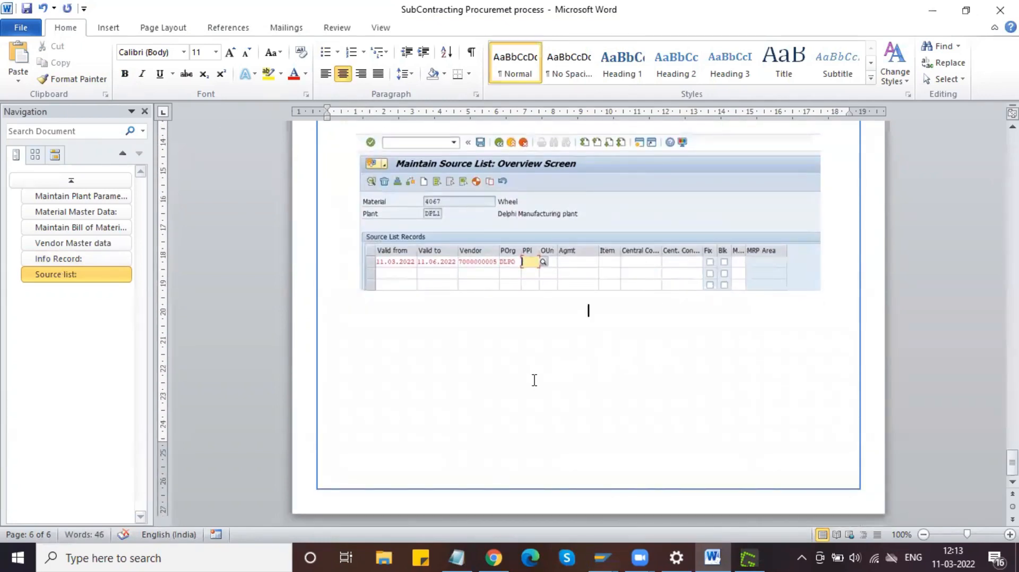
key(Return)
text(Process Flow)
scroll(455, 257, up, 5)
drag(404, 301, 304, 314)
click(101, 82)
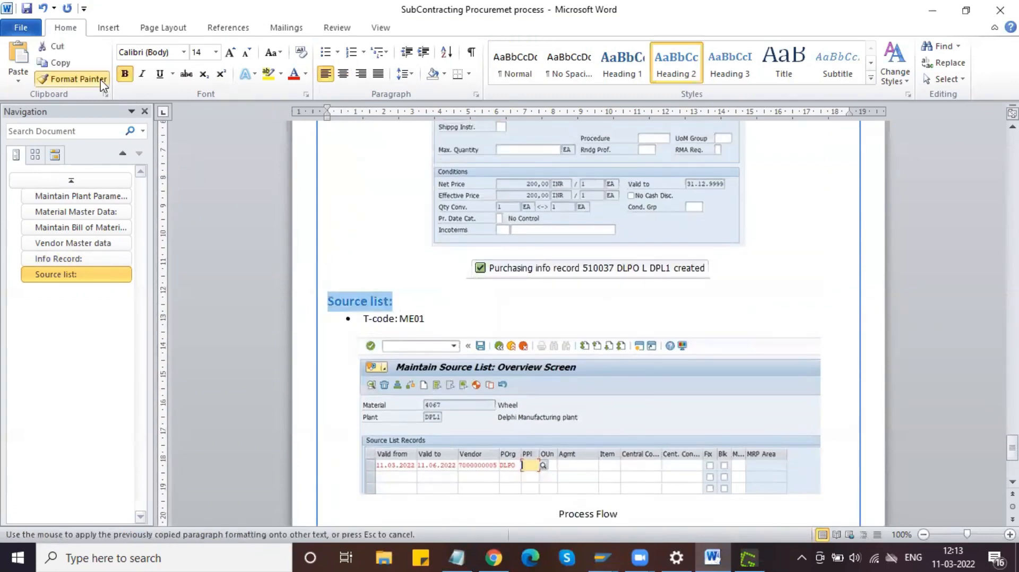
Step: Apply the heading format to Process Flow and add a colon, making 'Process Flow:'
scroll(462, 293, down, 4)
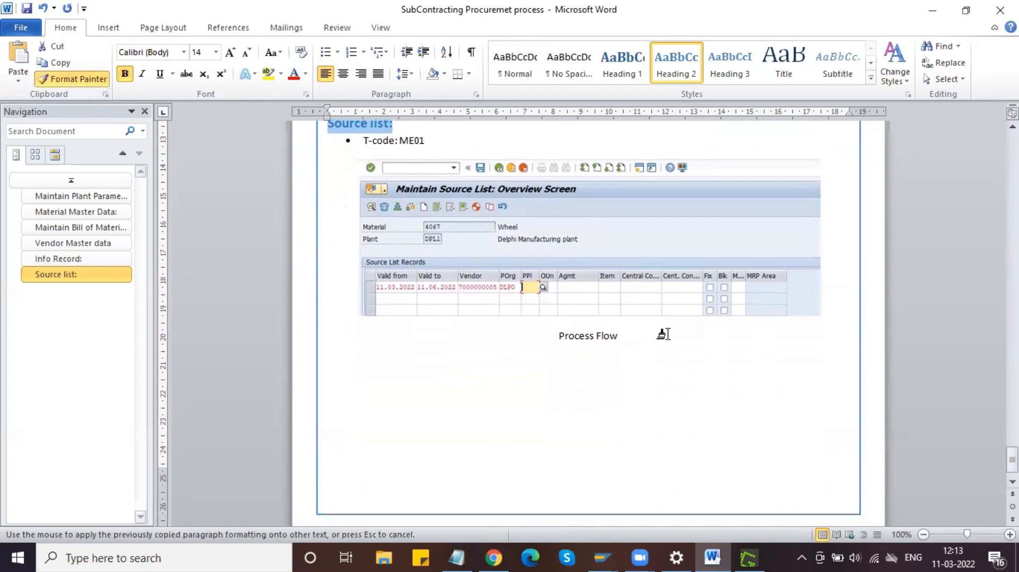
drag(629, 336, 556, 339)
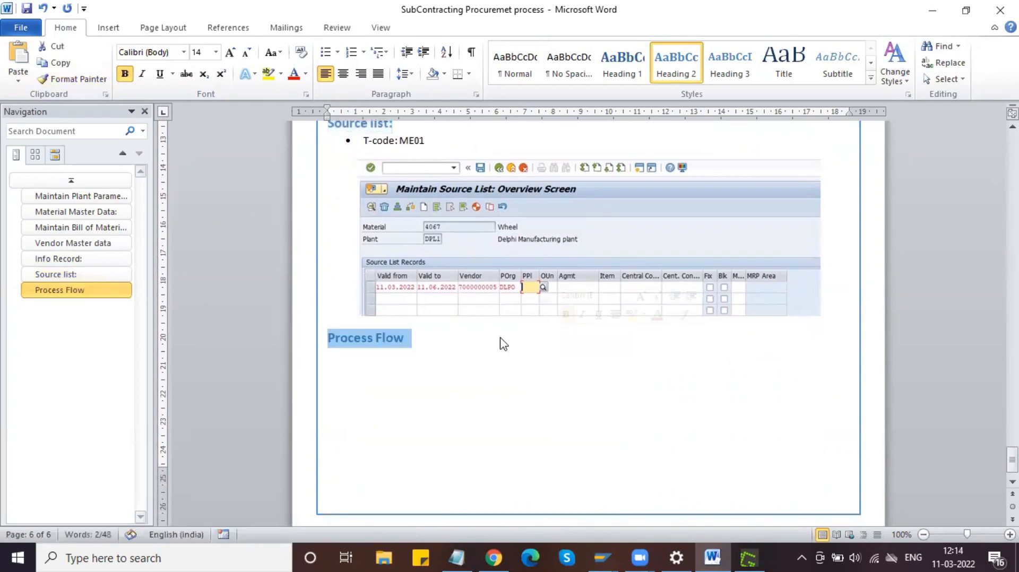
click(419, 339)
text(:)
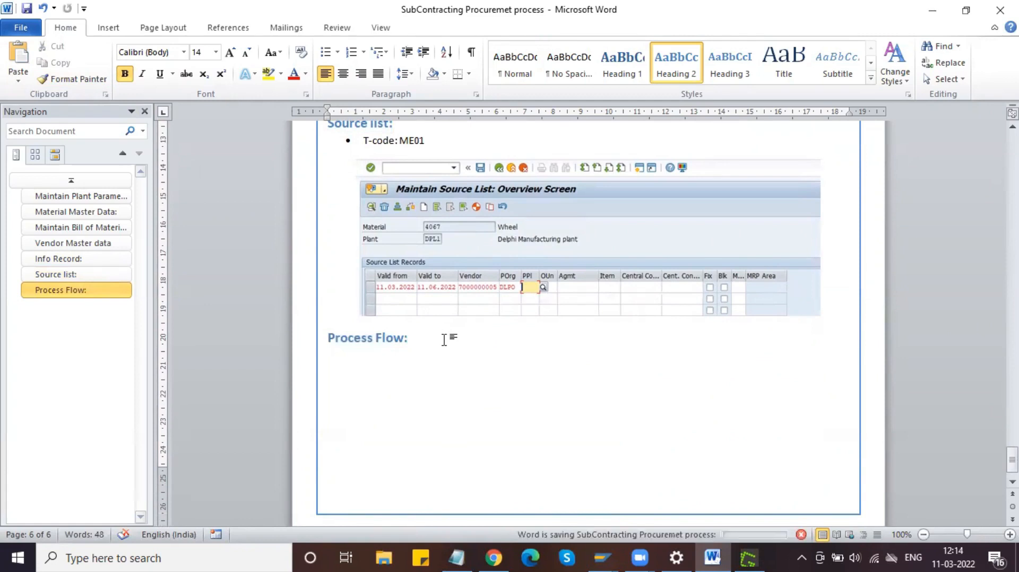
key(Return)
key(Return)
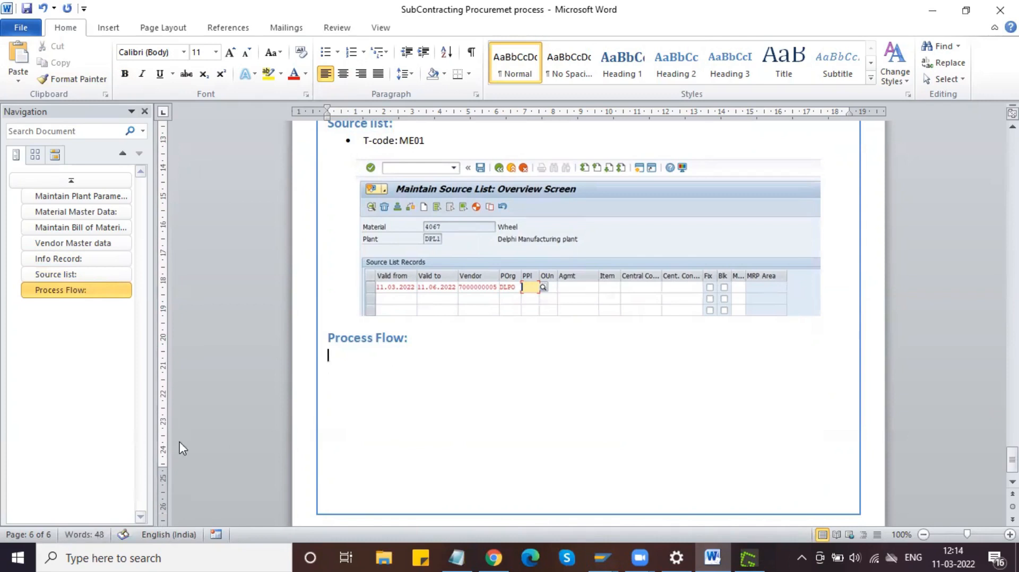
Step: Type 'Purchase Order:' on a new line below the Process Flow: heading
click(376, 338)
click(437, 338)
key(Return)
key(Return)
text(Sucont)
key(BackSpace)
key(BackSpace)
key(BackSpace)
key(BackSpace)
key(BackSpace)
key(BackSpace)
text(Purchase)
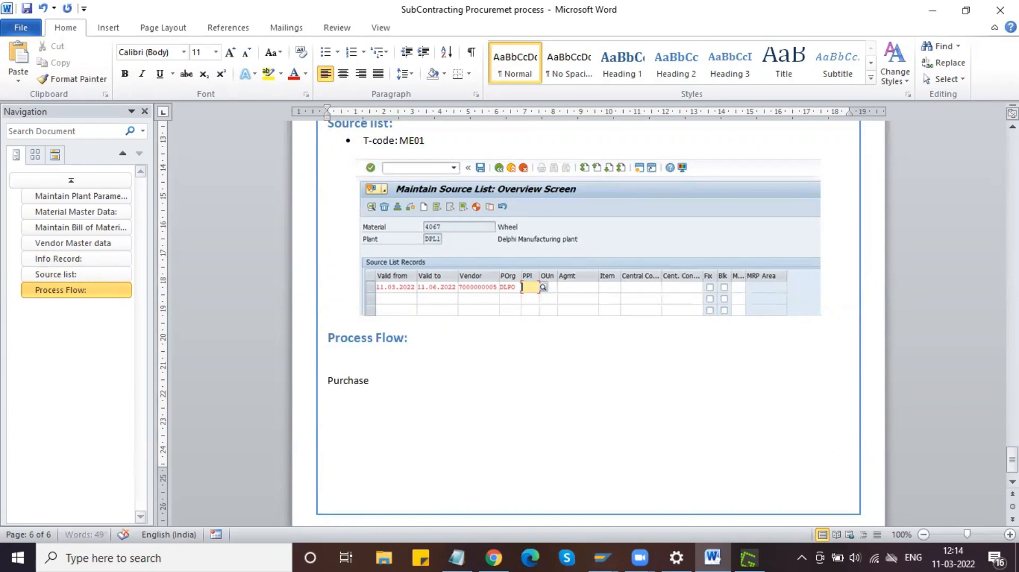
text( Order:)
Step: Make 'Purchase Order:' a Heading 3 under Process Flow
click(369, 340)
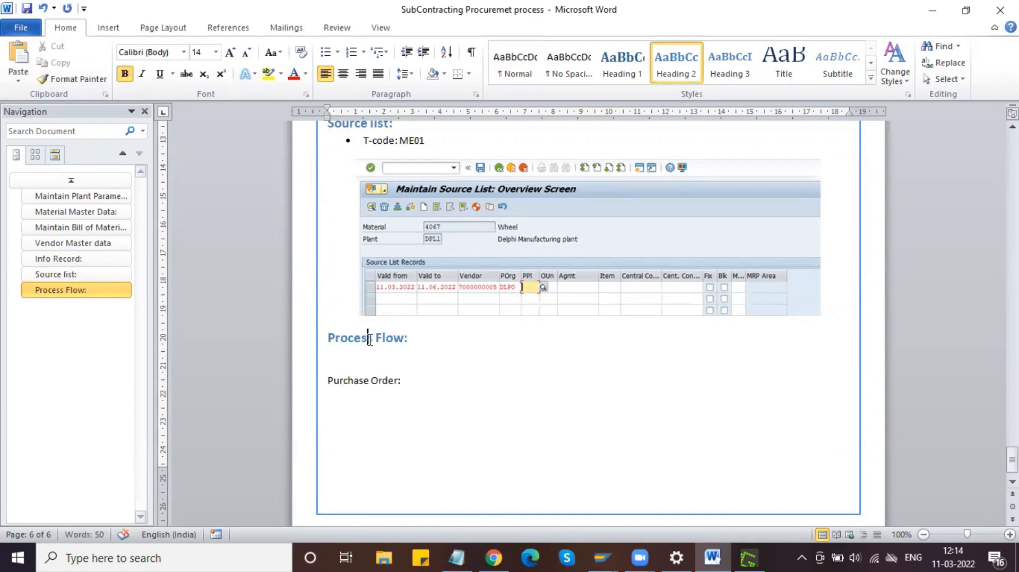
click(416, 385)
drag(416, 384, 360, 382)
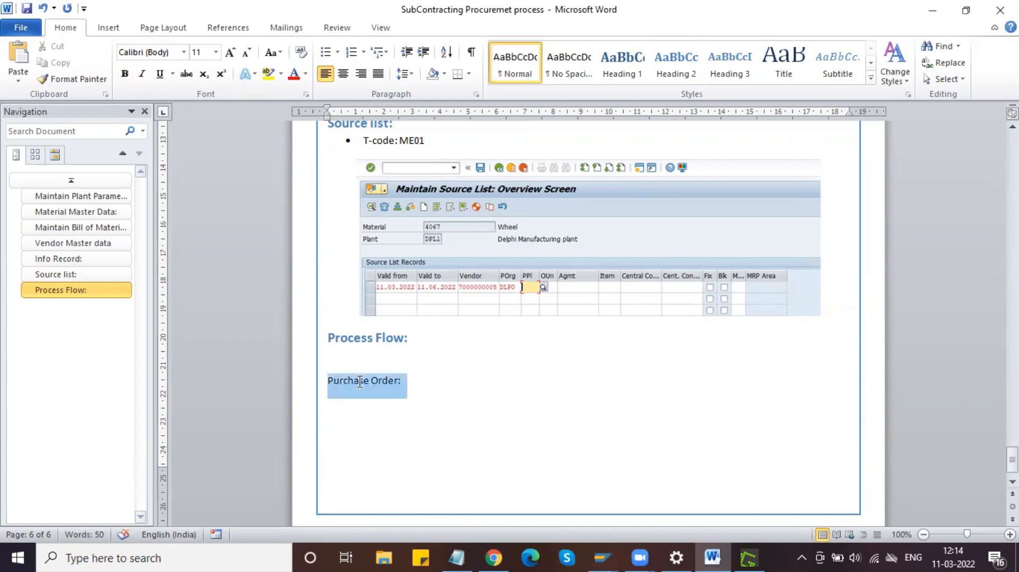
click(516, 345)
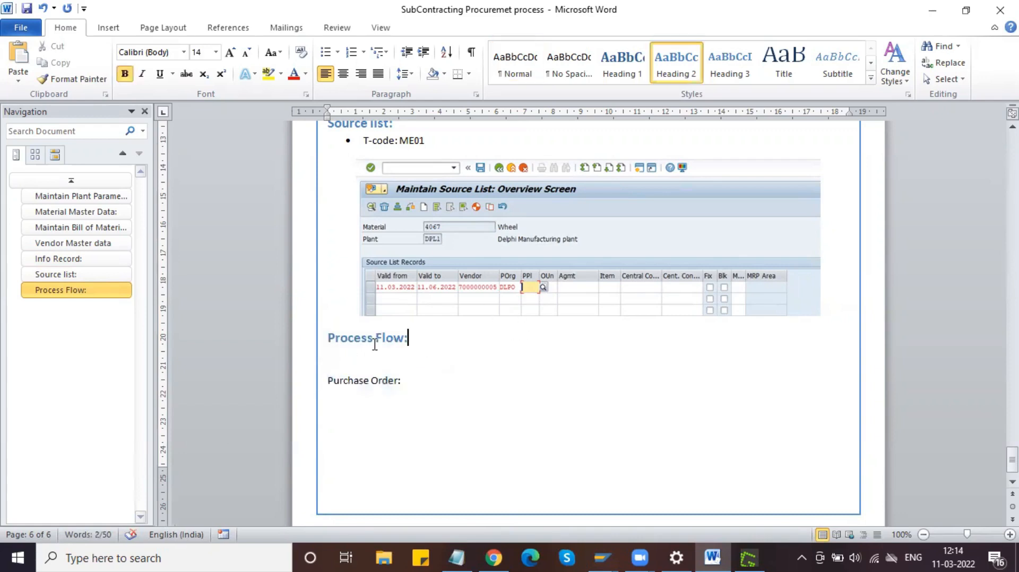
drag(406, 381, 349, 384)
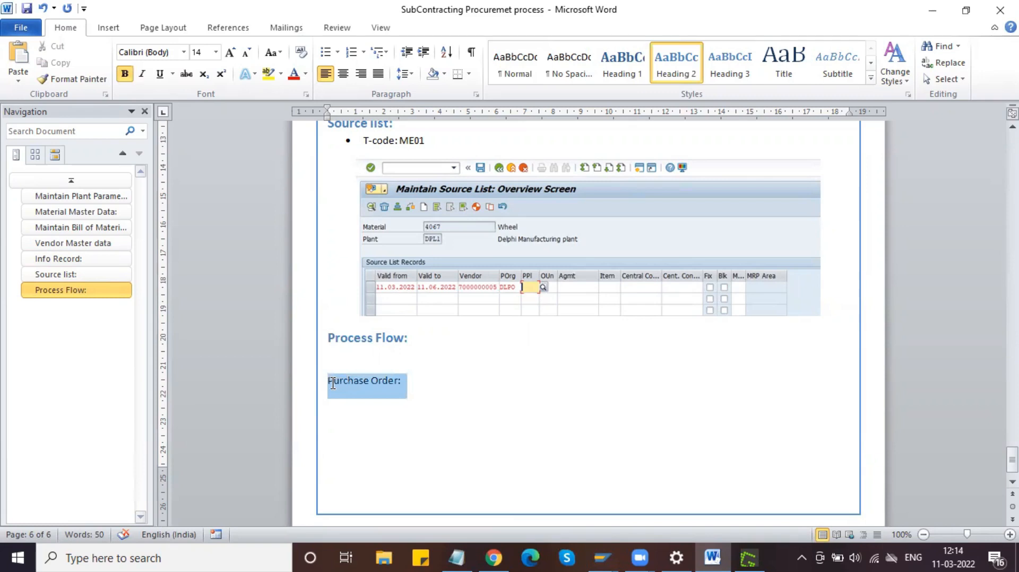
click(742, 64)
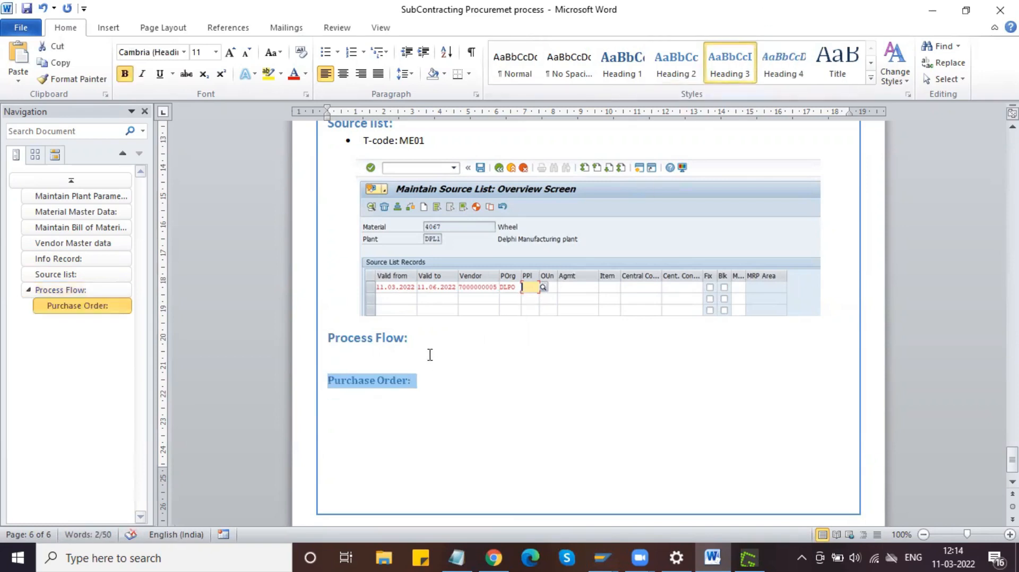
click(425, 381)
key(Return)
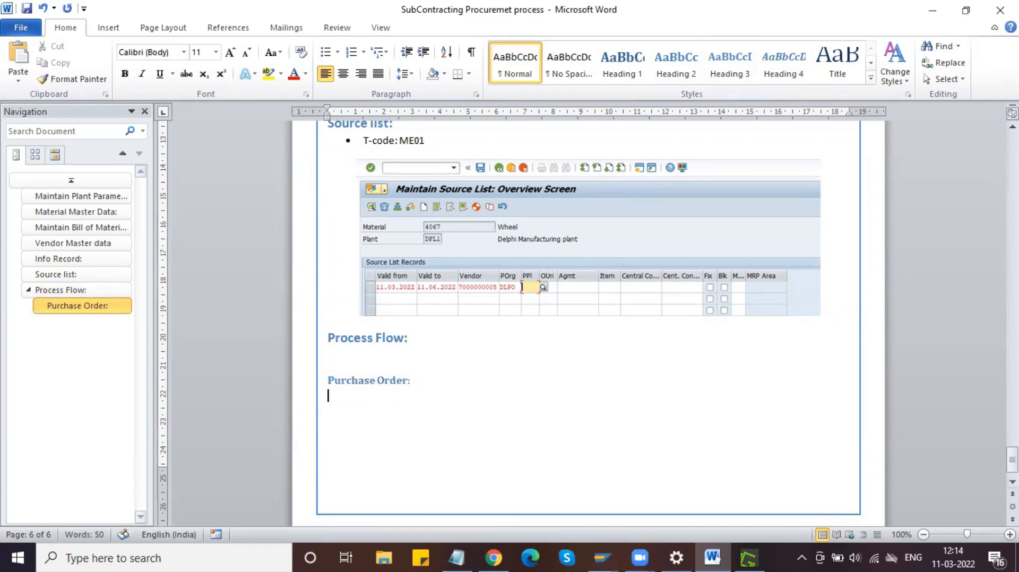
Step: Set the Purchase Order: heading to Calibri, size 12, with an empty paragraph below it
drag(421, 380, 276, 370)
drag(233, 193, 405, 461)
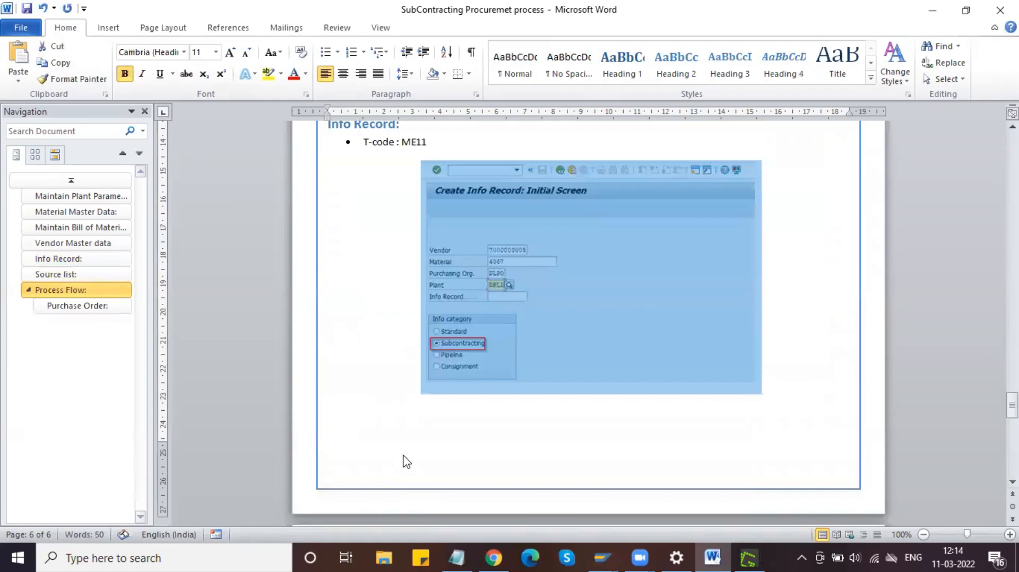
click(405, 458)
scroll(428, 380, down, 10)
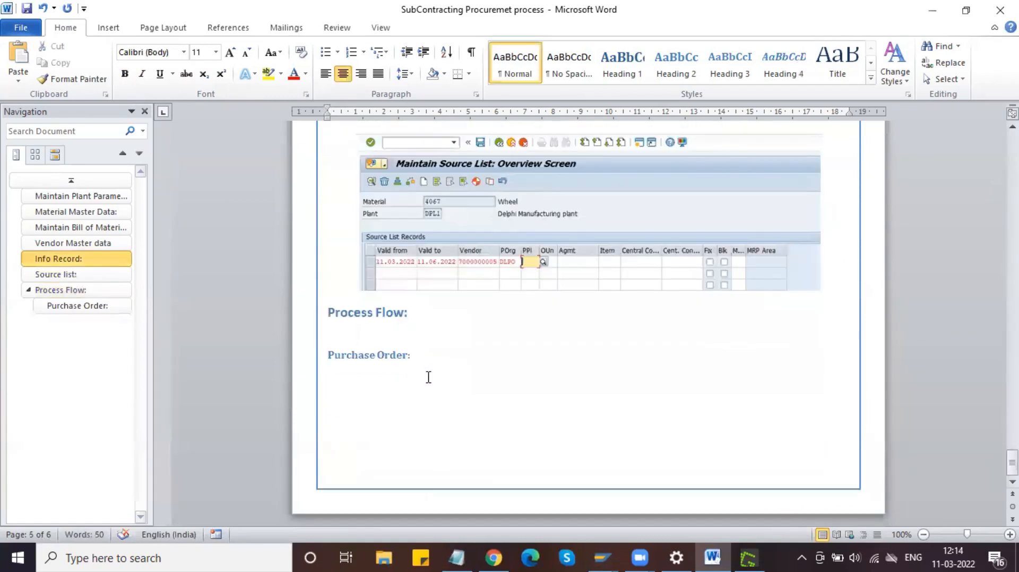
drag(418, 358, 327, 350)
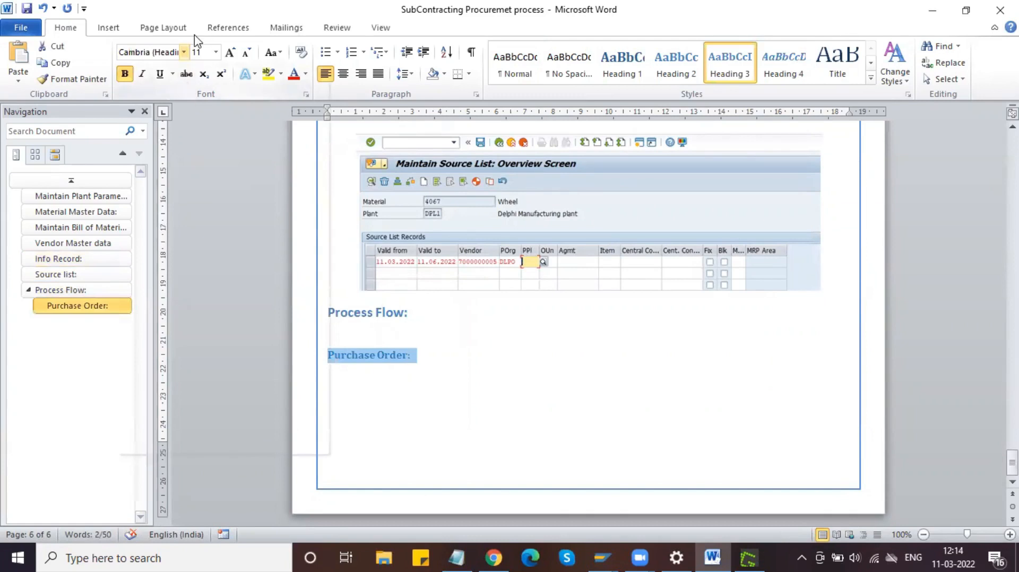
click(183, 51)
click(179, 104)
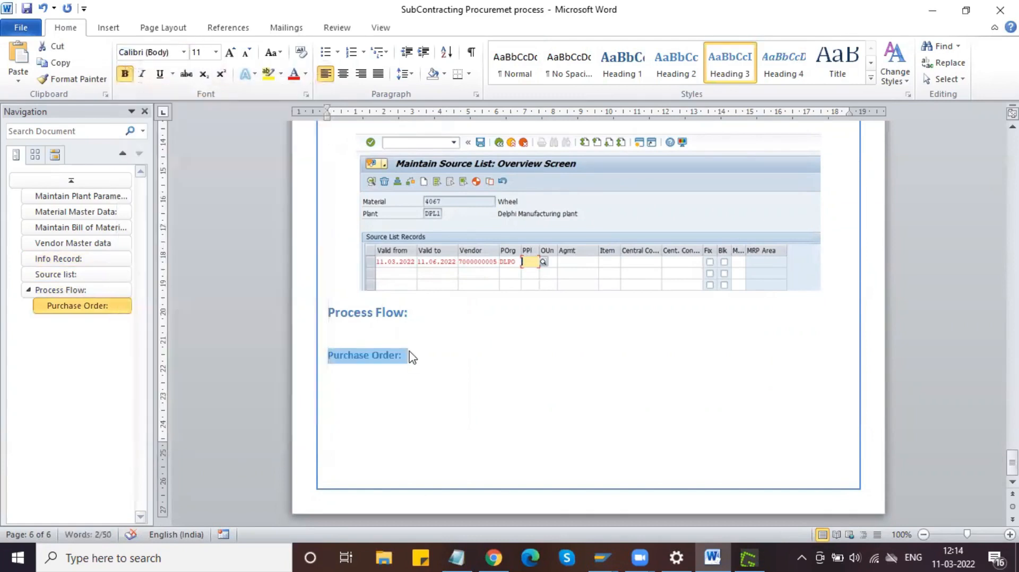
click(230, 52)
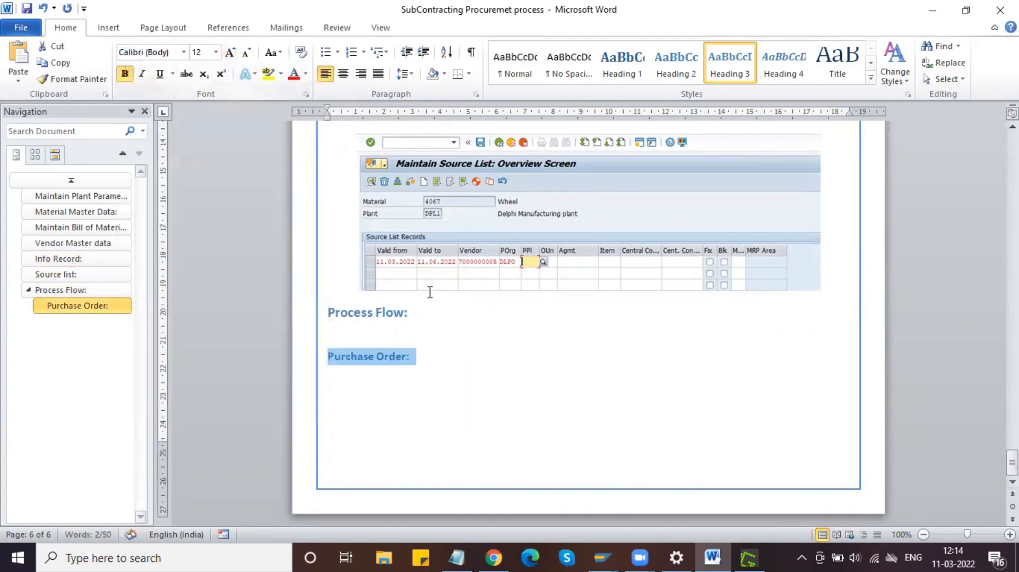
click(417, 359)
key(Return)
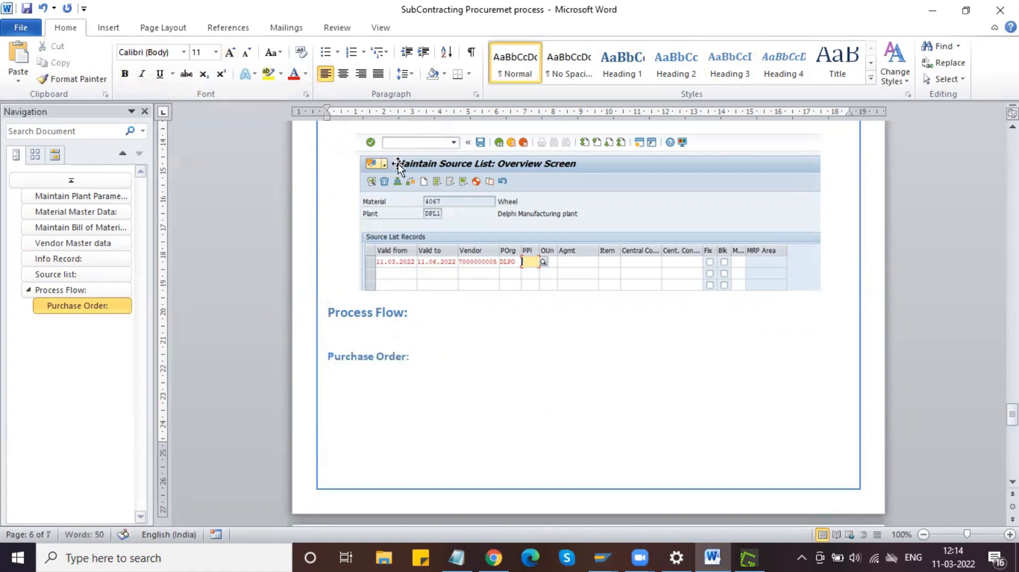
click(328, 53)
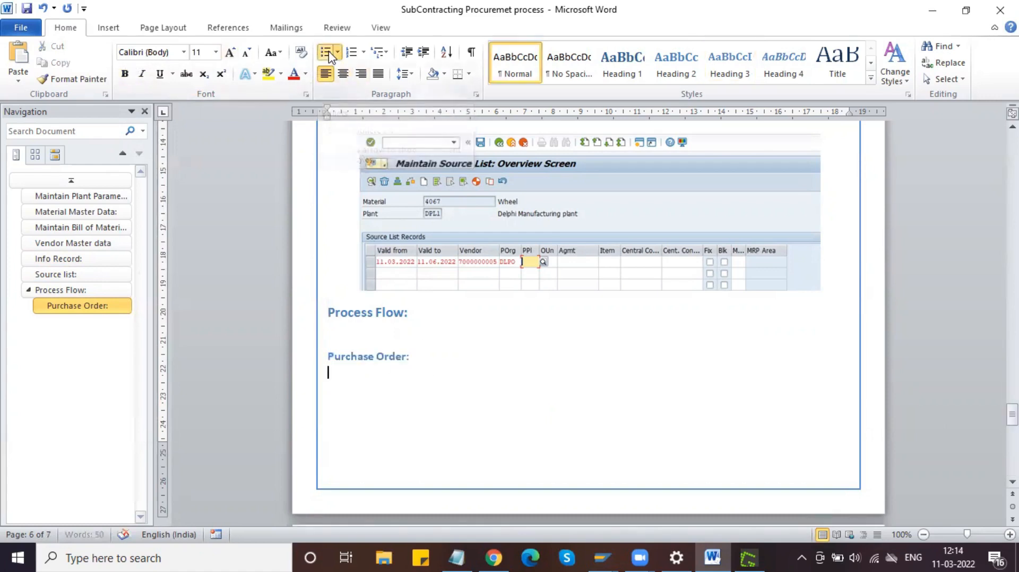
Step: Add bullets 'T-code: ME21N' and 'Item Category' under Purchase Order:
text(T-code:)
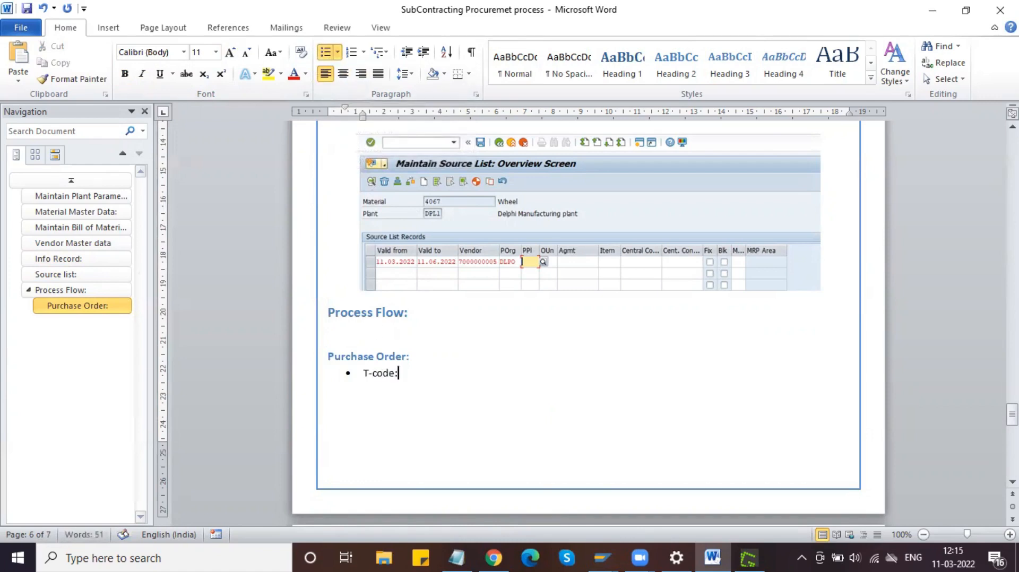
text(ME21N)
click(398, 374)
click(458, 372)
key(Return)
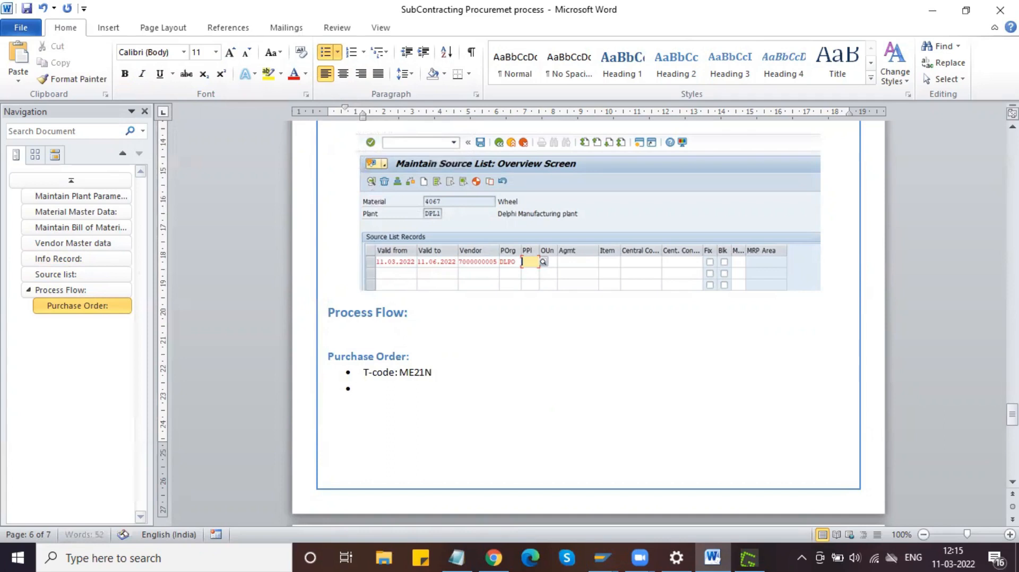
text(Item Category)
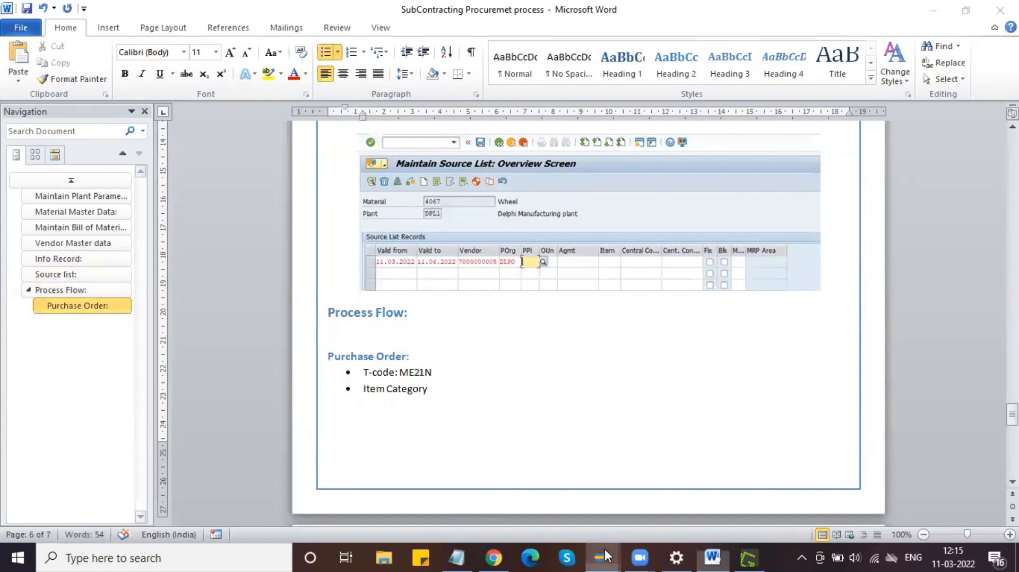
Step: Close the Change Info Record window and bring Maintain Source List forward
mouse_move(602, 557)
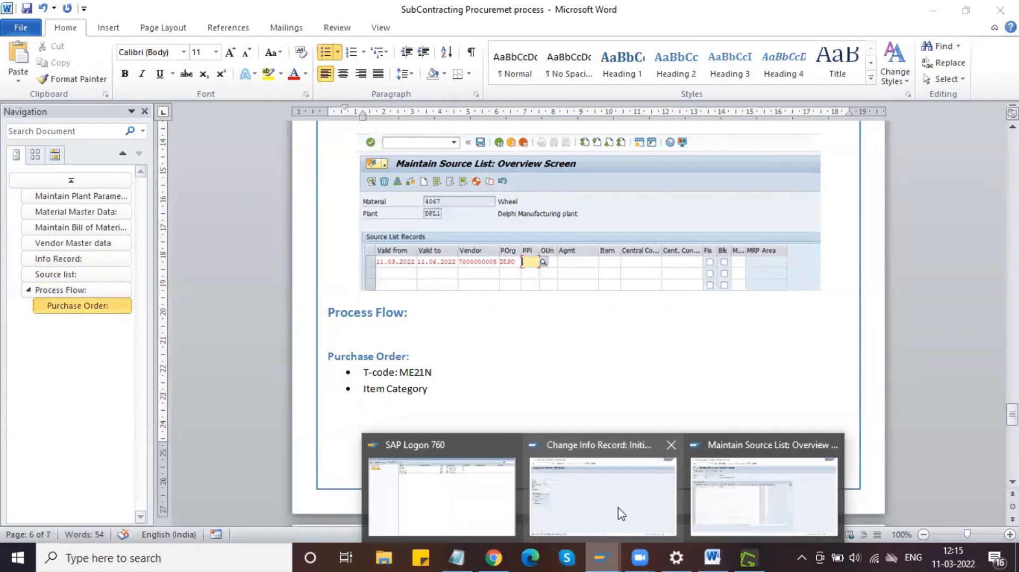
click(671, 446)
click(700, 468)
Step: Start ME21N and hide the document overview on the Create Purchase Order screen
click(104, 41)
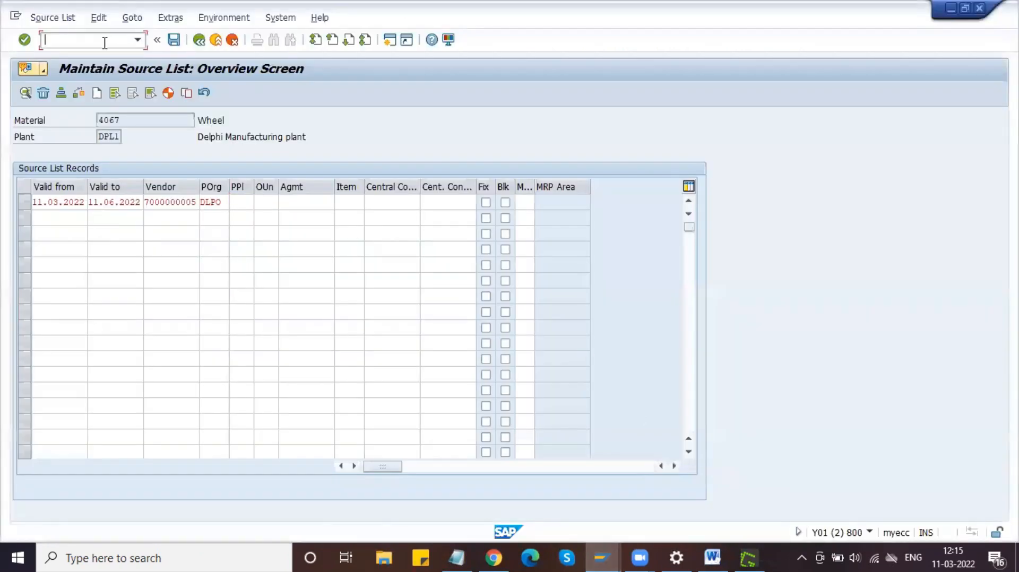
key(Return)
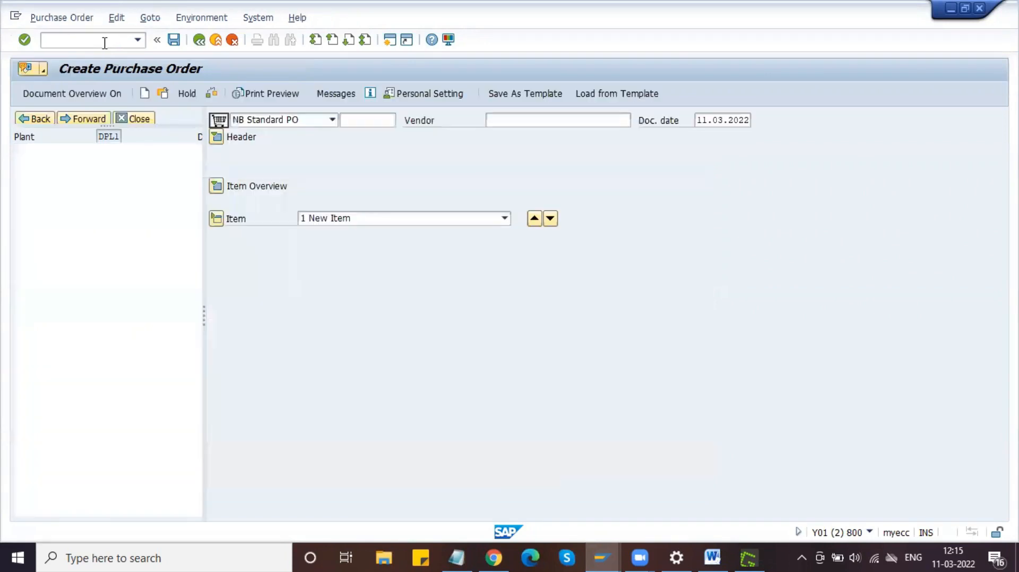
click(141, 119)
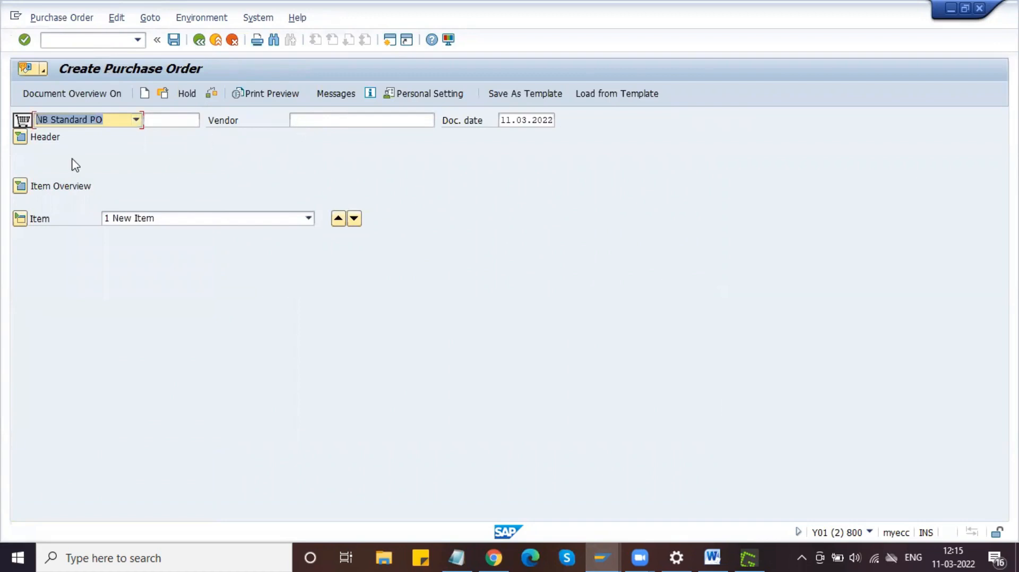
click(319, 121)
click(458, 557)
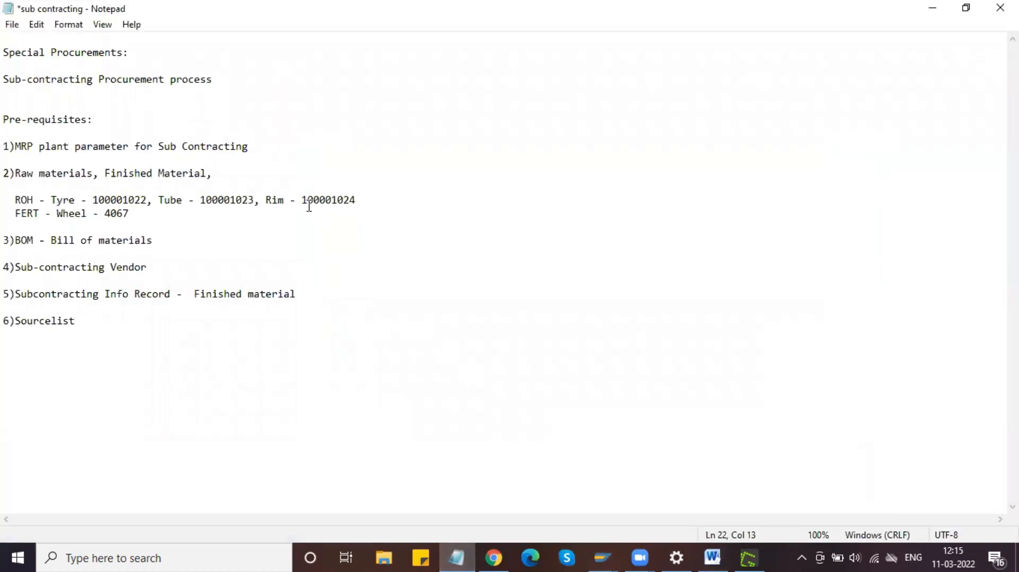
click(165, 243)
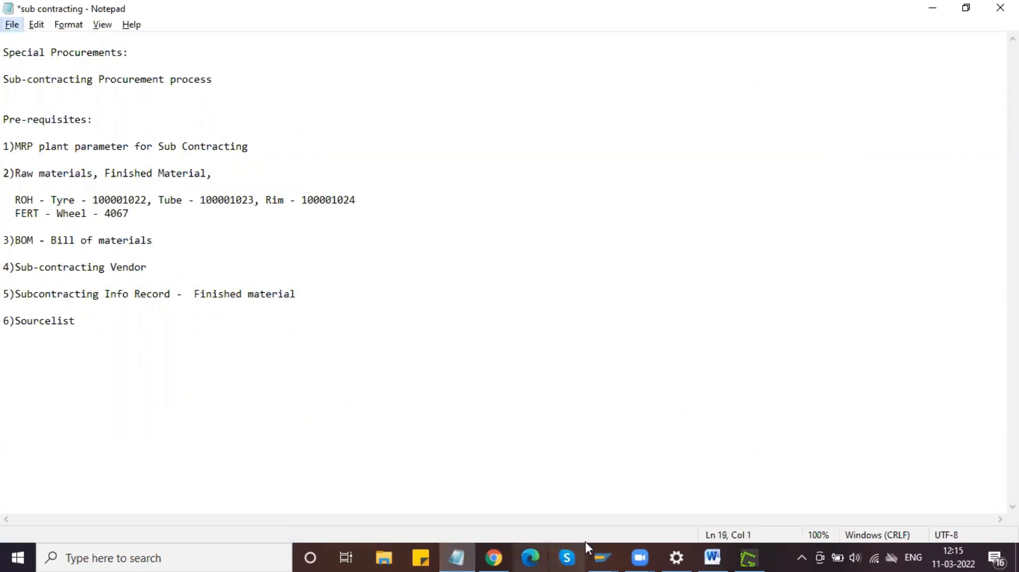
mouse_move(602, 558)
click(620, 505)
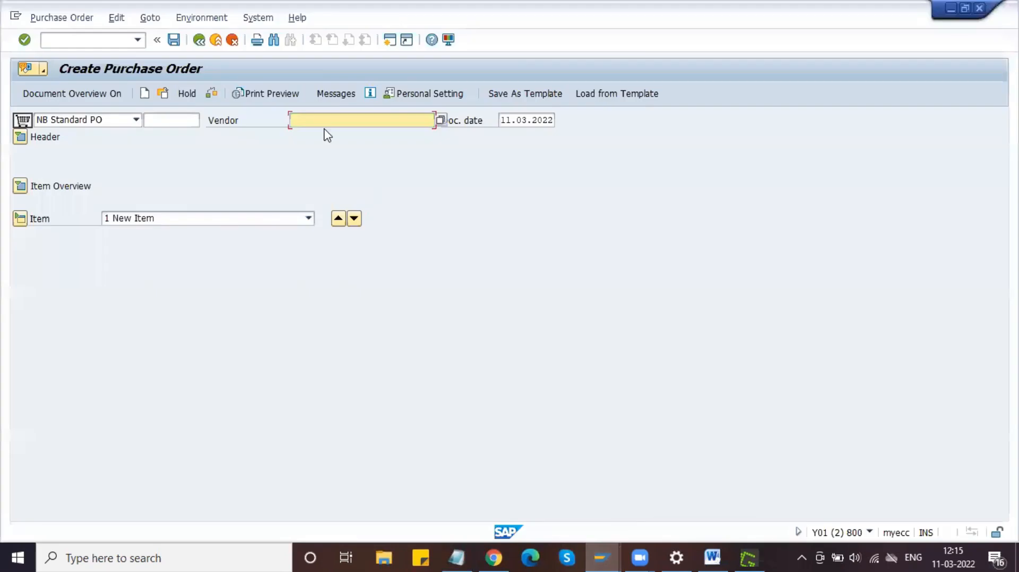
Step: Choose the Sub Contracting Vendor through a vendor lookup with search term Sub*
click(442, 121)
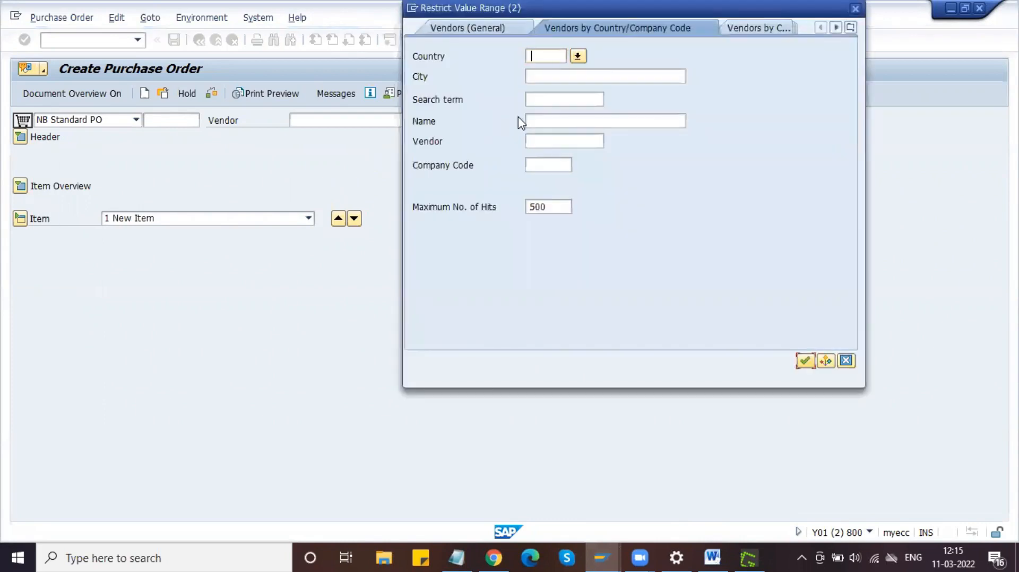
click(531, 99)
text(Sub*)
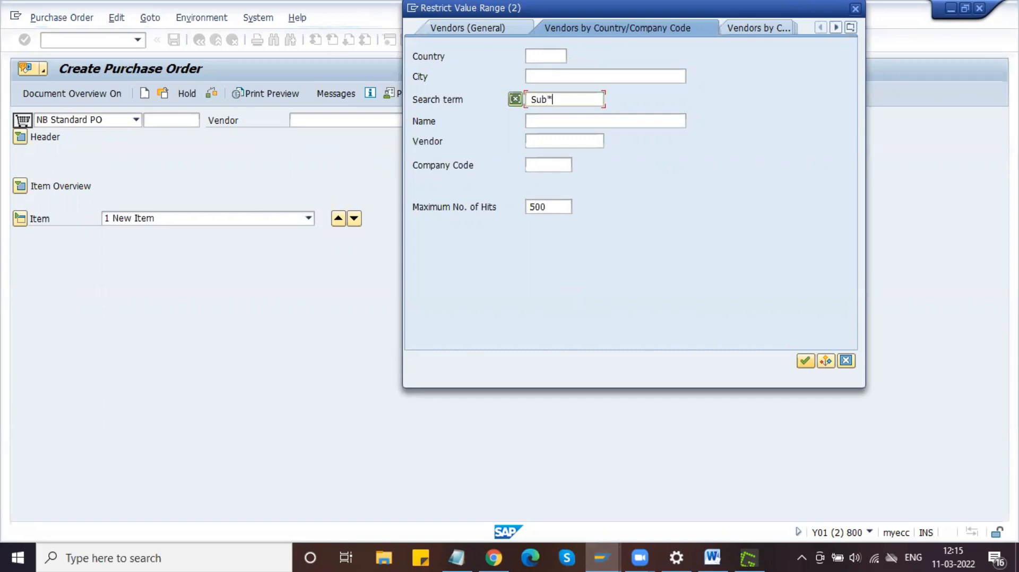
key(Return)
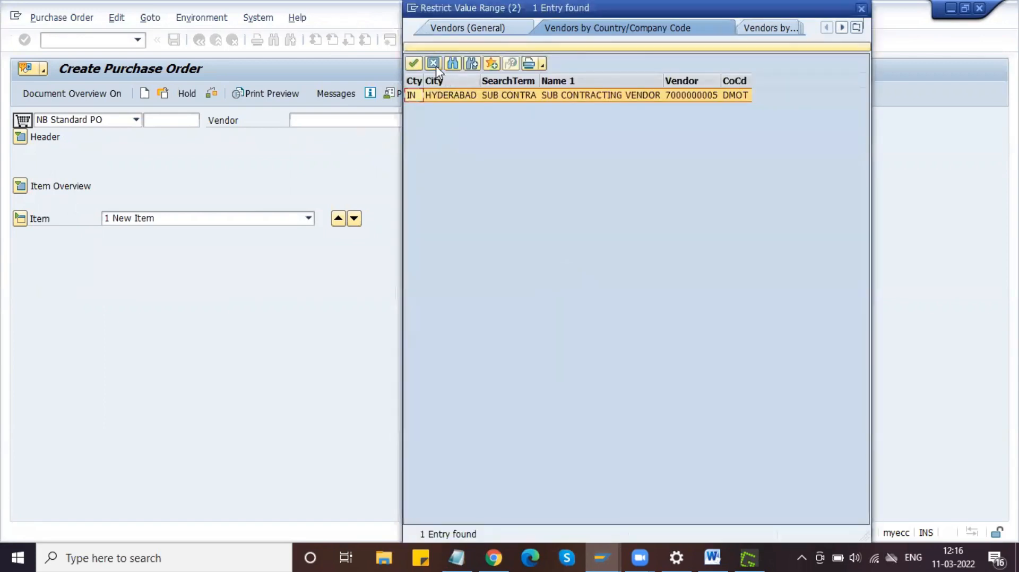
double_click(414, 95)
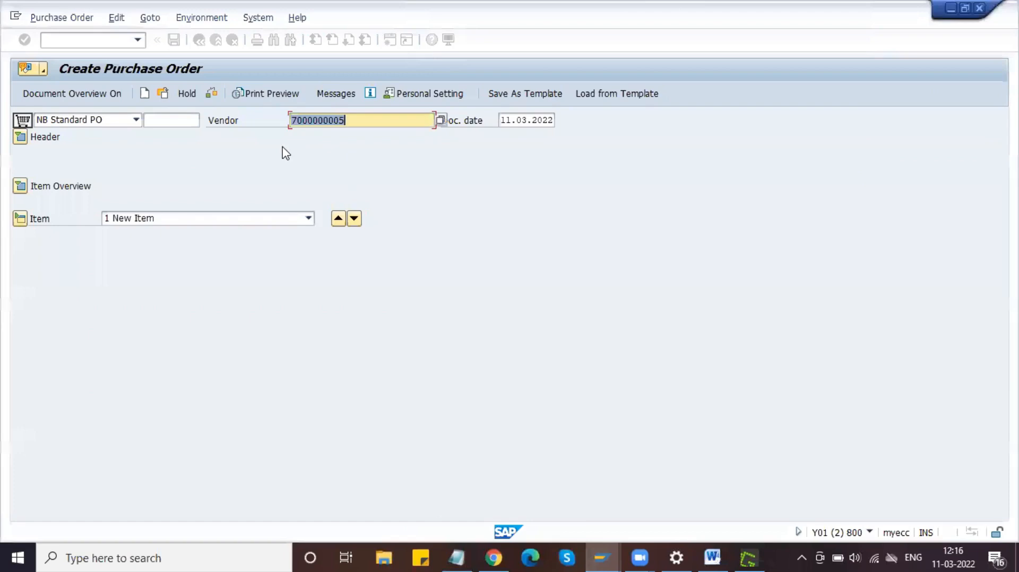
key(Return)
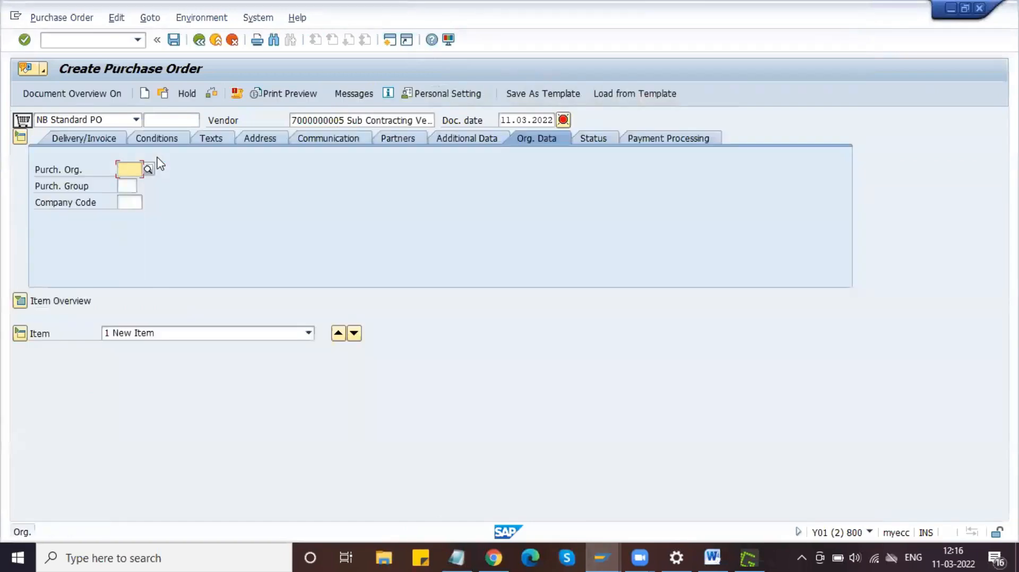
Step: Fill the org data with purchasing org DLPO, purchasing group DPG and company code DMOT
key(Down)
key(Down)
key(Down)
key(Down)
key(Down)
key(Down)
key(Return)
key(Tab)
key(Down)
key(Down)
key(Down)
key(Down)
key(Down)
key(Return)
key(Tab)
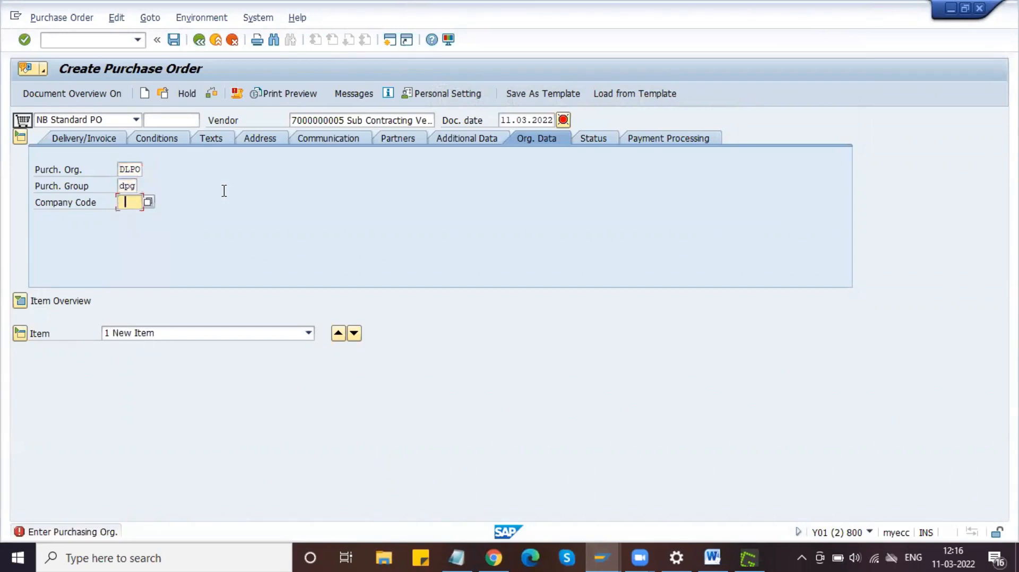
key(Down)
key(Down)
key(Down)
key(Down)
key(Down)
key(Return)
key(Return)
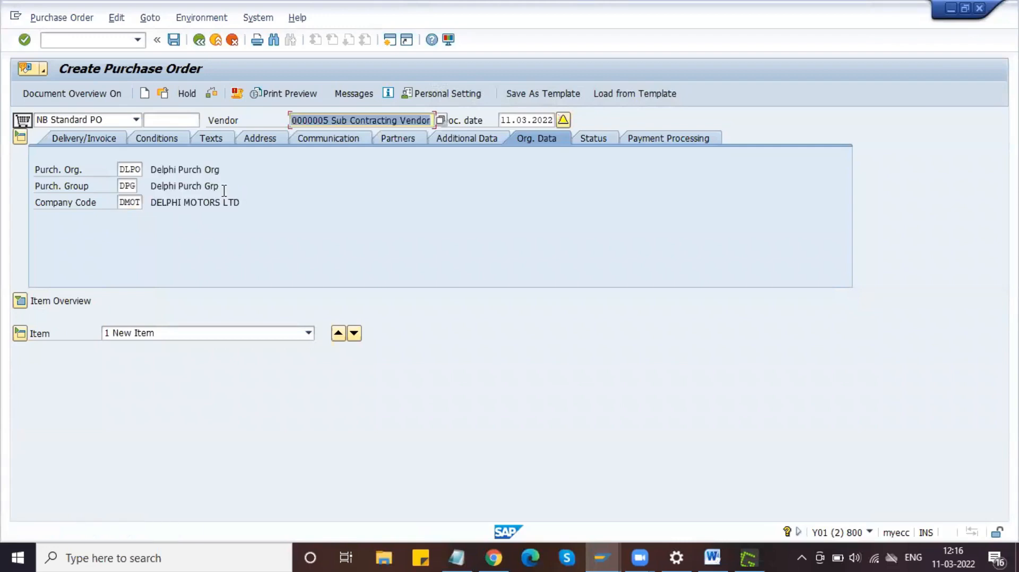
click(21, 301)
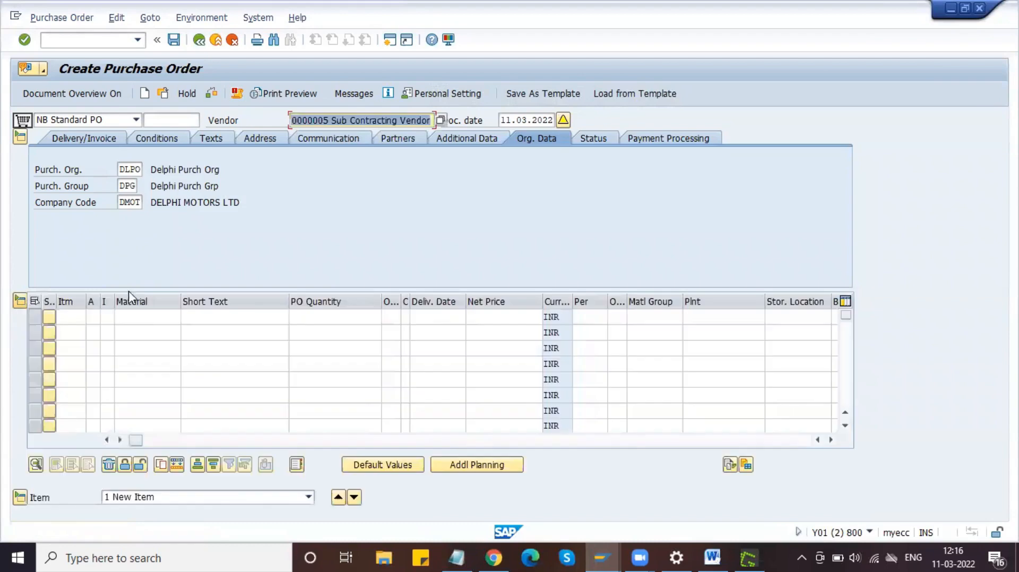
Step: Add item 10 as Wheel material 4067 from Notepad, quantity 100, plant dpl1, storage location s11
click(148, 316)
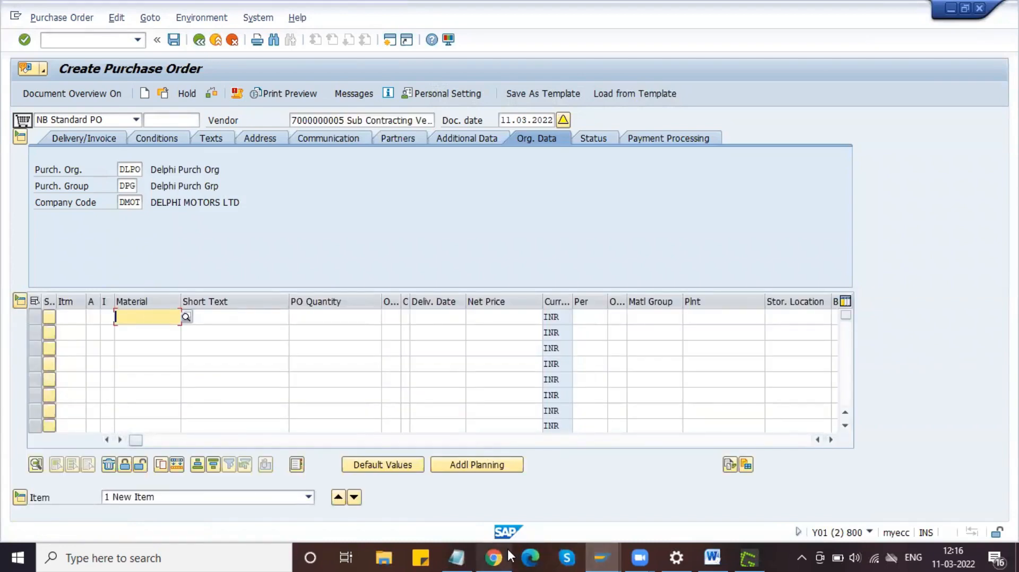
click(457, 557)
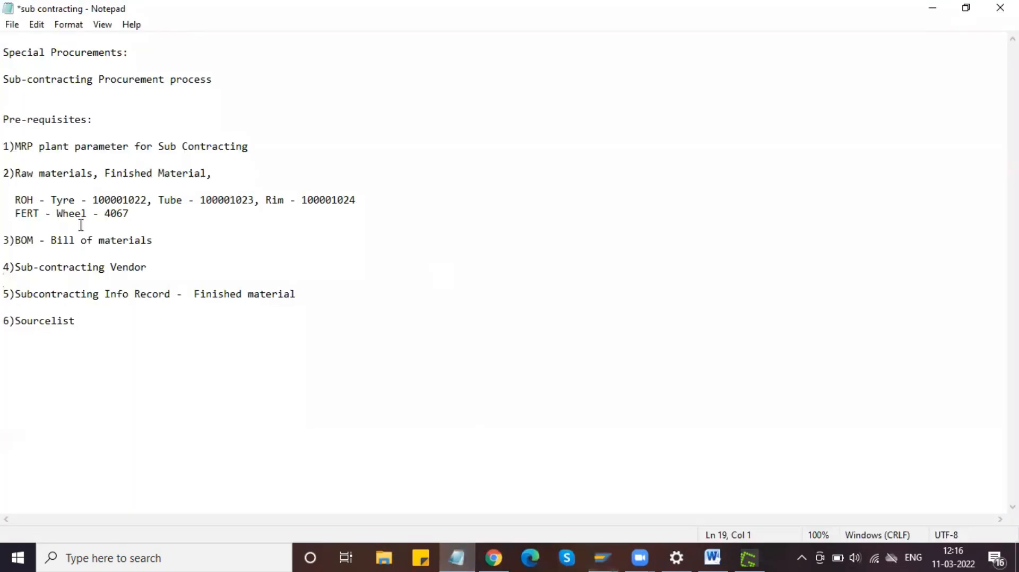
double_click(112, 215)
key(ctrl+c)
key(alt+Tab)
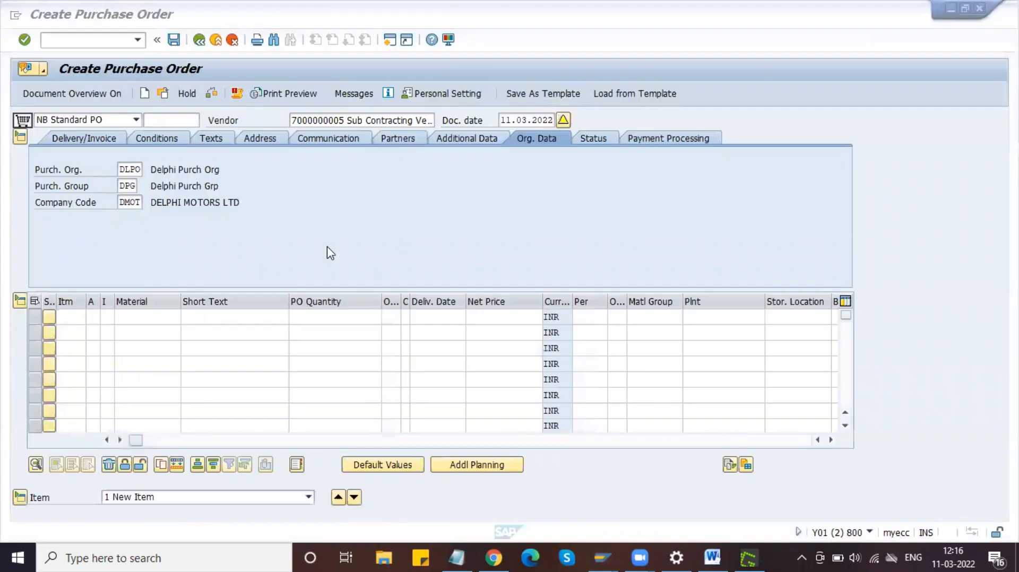
key(ctrl+v)
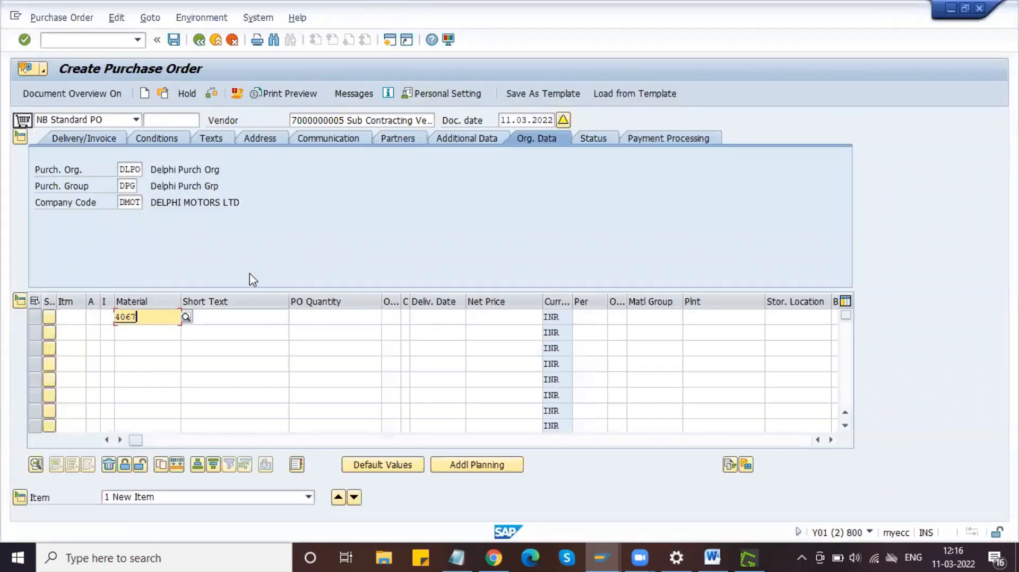
key(Tab)
key(Tab)
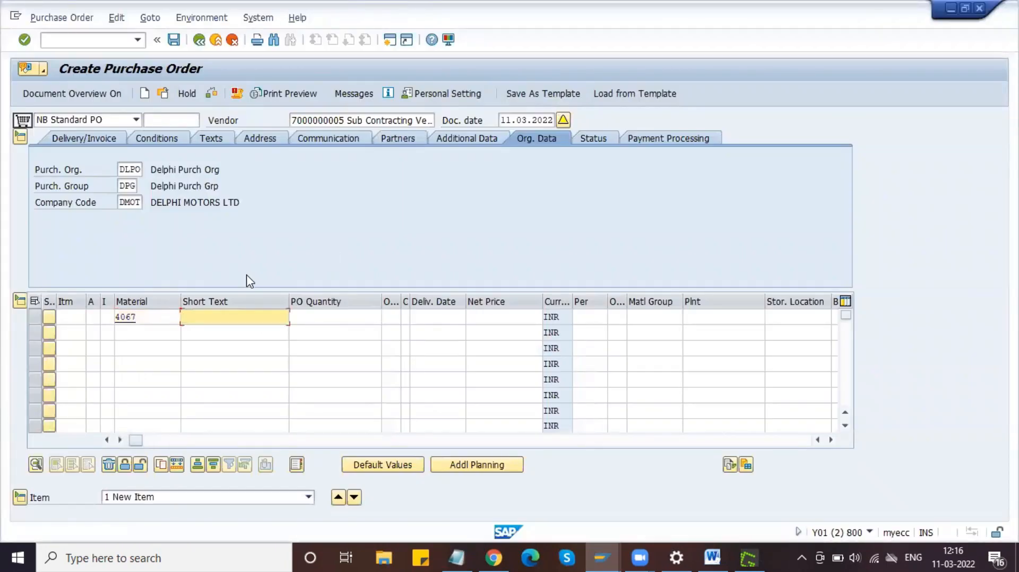
text(1)
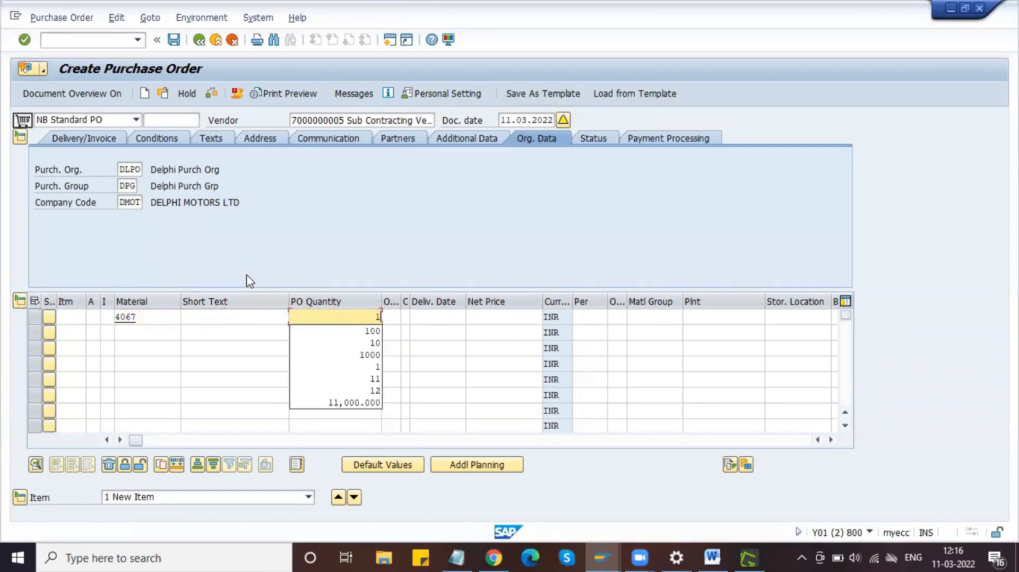
text(00)
key(Tab)
key(Tab)
key(Tab)
key(Tab)
key(Tab)
key(Tab)
key(Tab)
key(Tab)
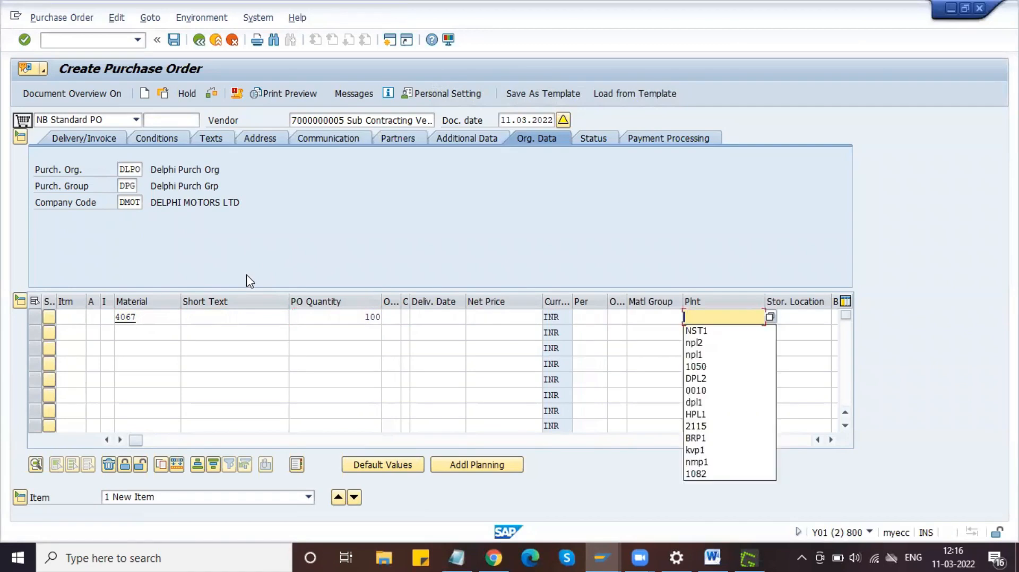
text(dpl1)
key(Tab)
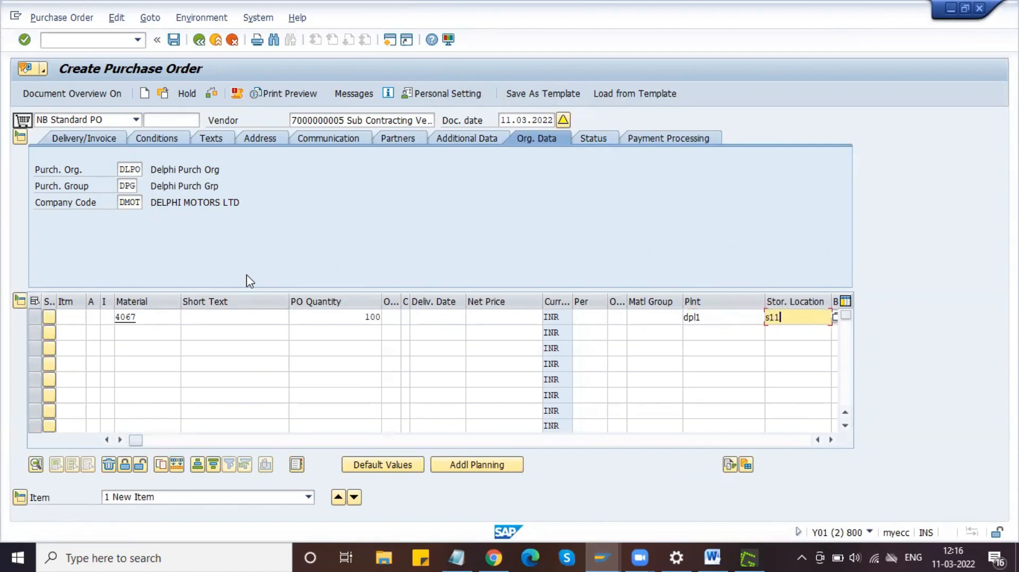
key(Return)
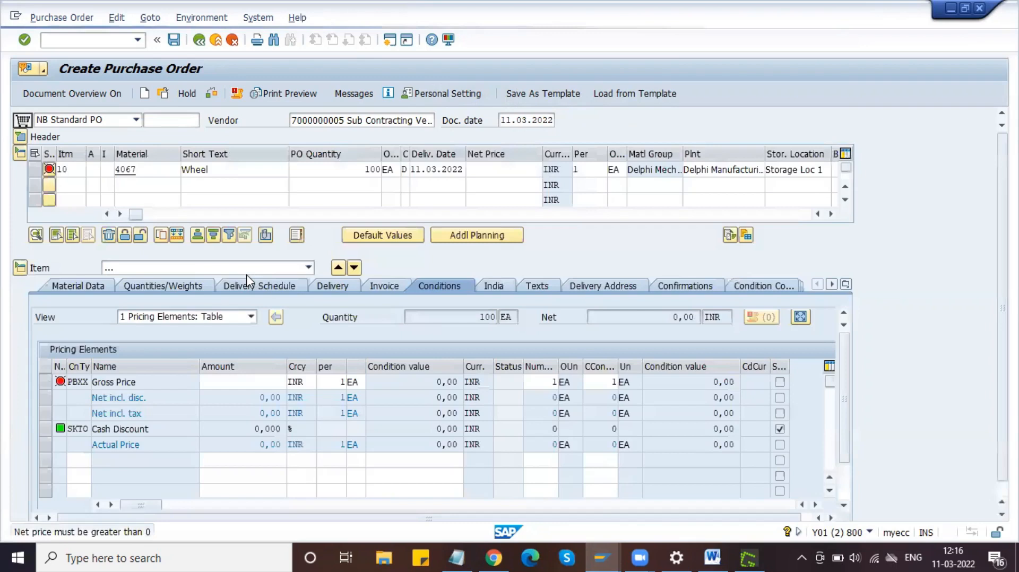
Step: Change the Wheel item's item category to L (Subcontracting) from the category list
click(75, 460)
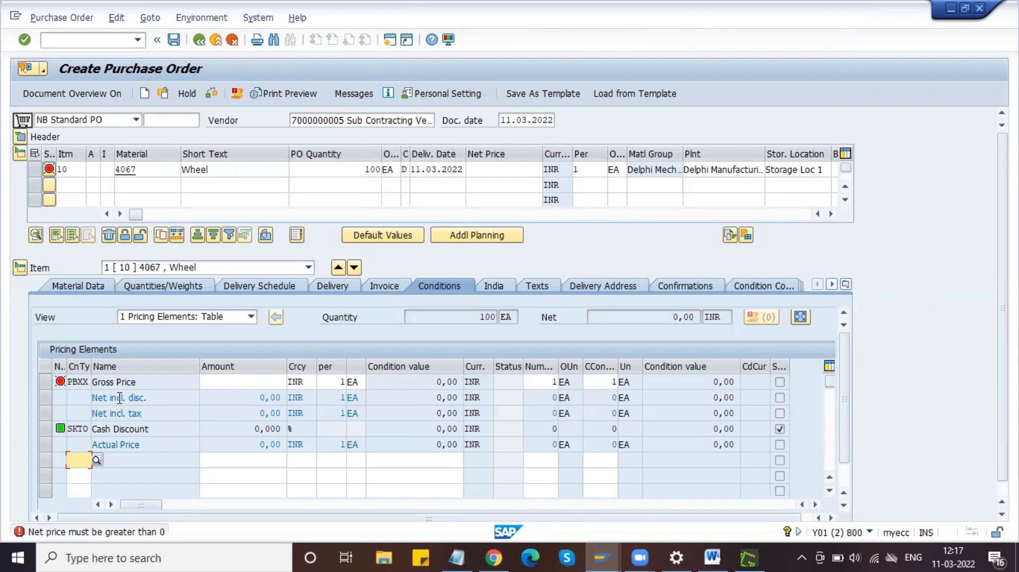
click(211, 169)
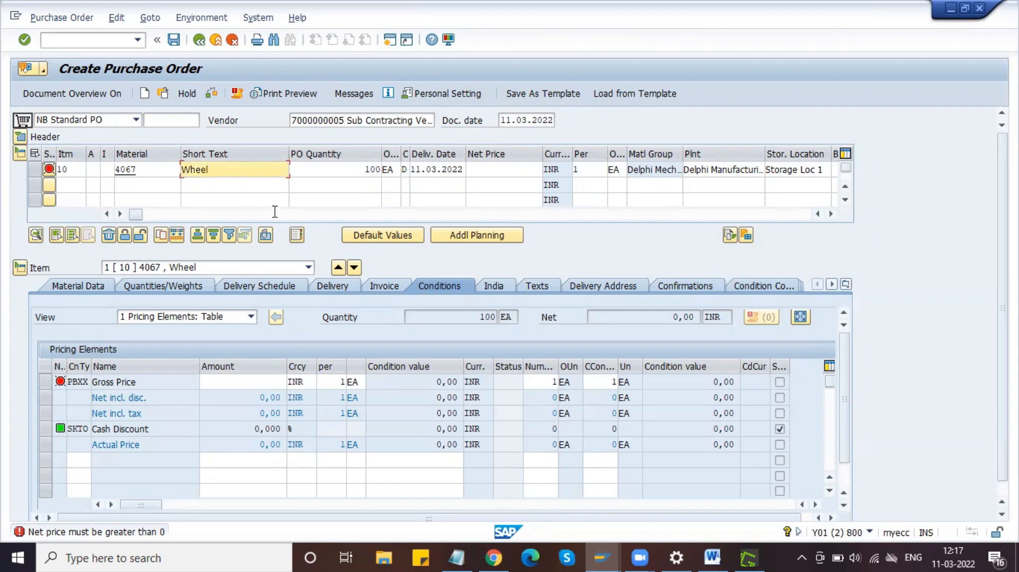
key(F10)
click(313, 169)
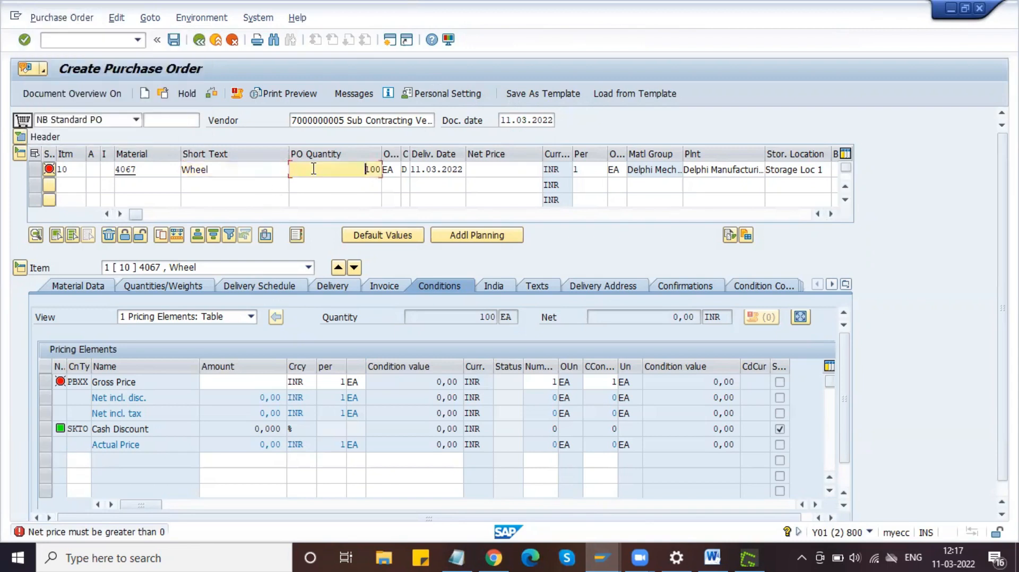
click(262, 171)
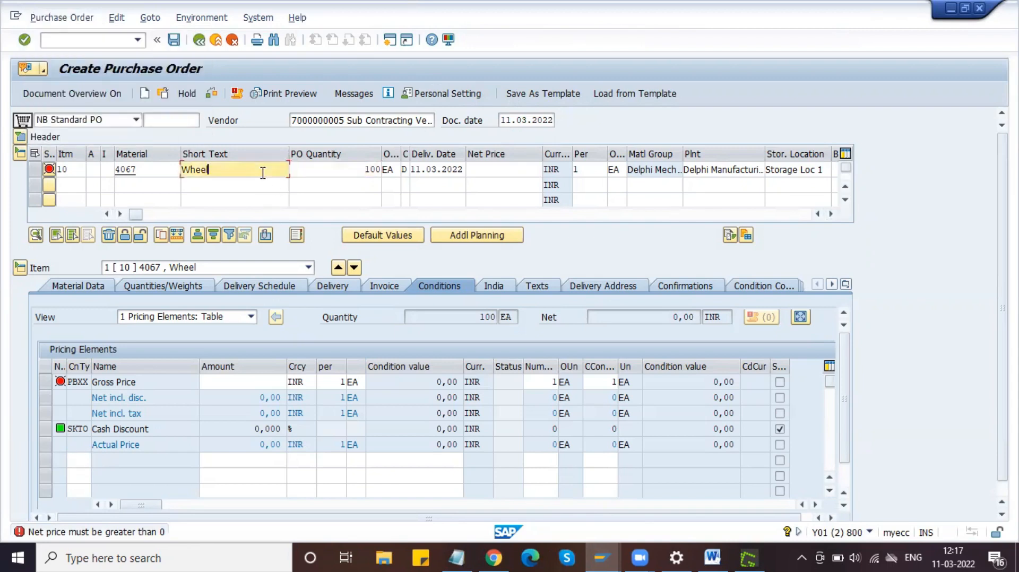
click(113, 170)
click(117, 169)
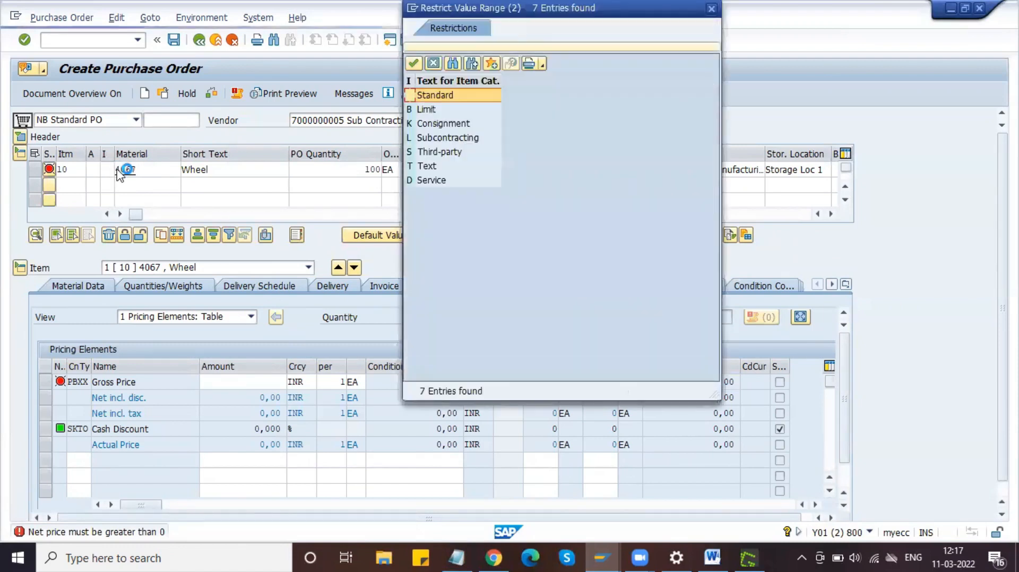
click(445, 138)
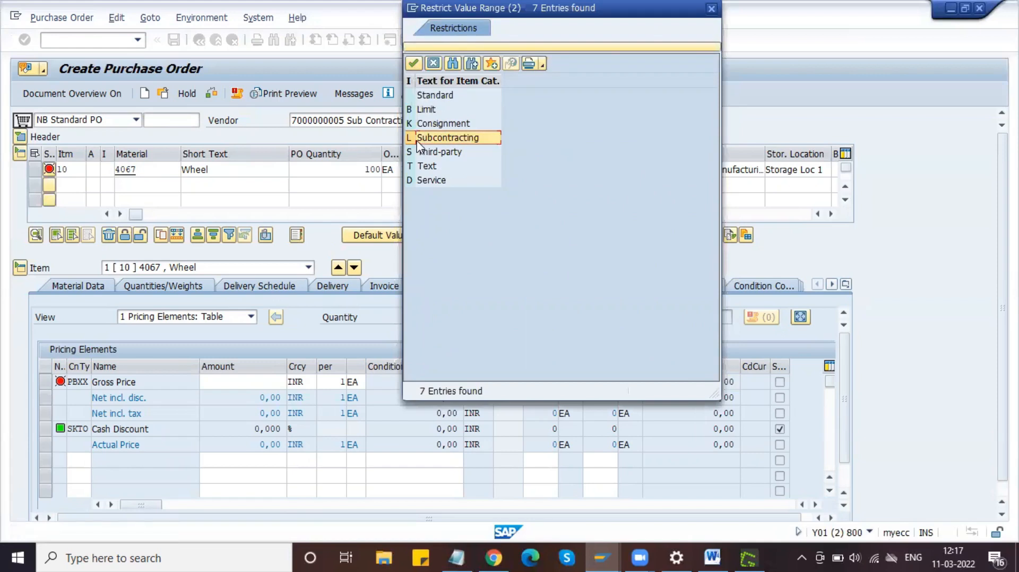
click(414, 64)
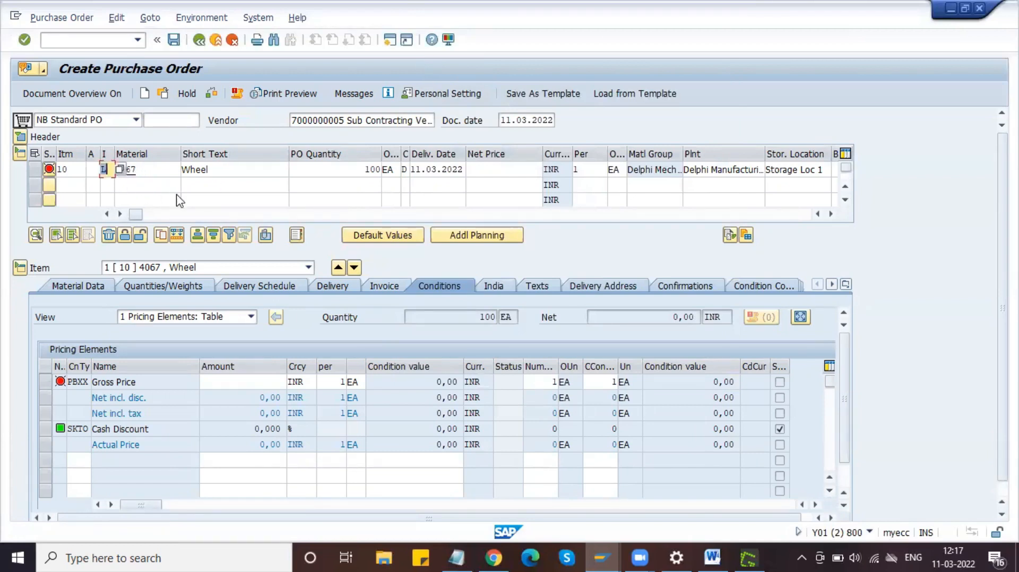
key(Return)
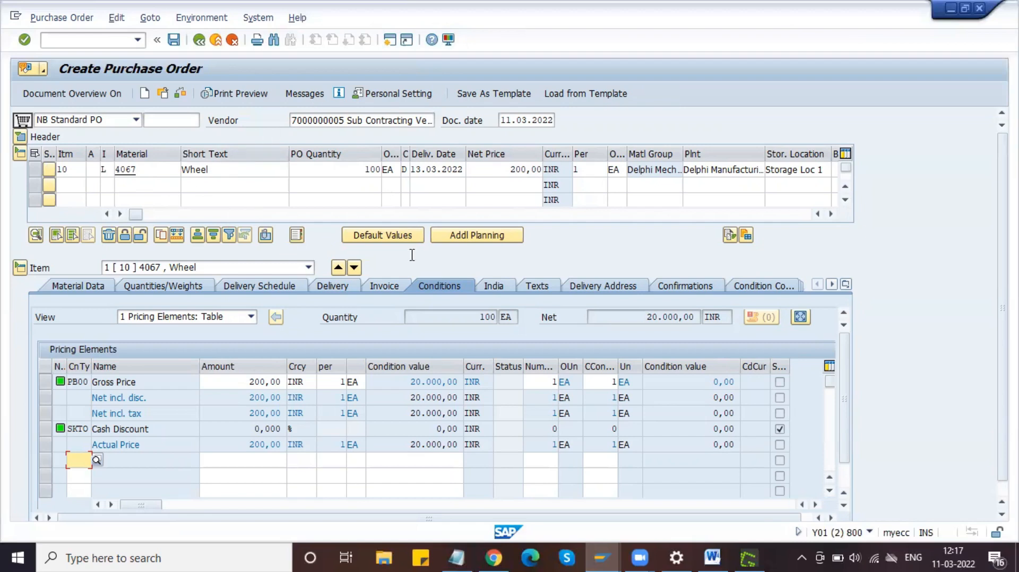
Step: Review the Wheel item's Material Data tab and the Notepad notes, then start a second SAP session
click(89, 287)
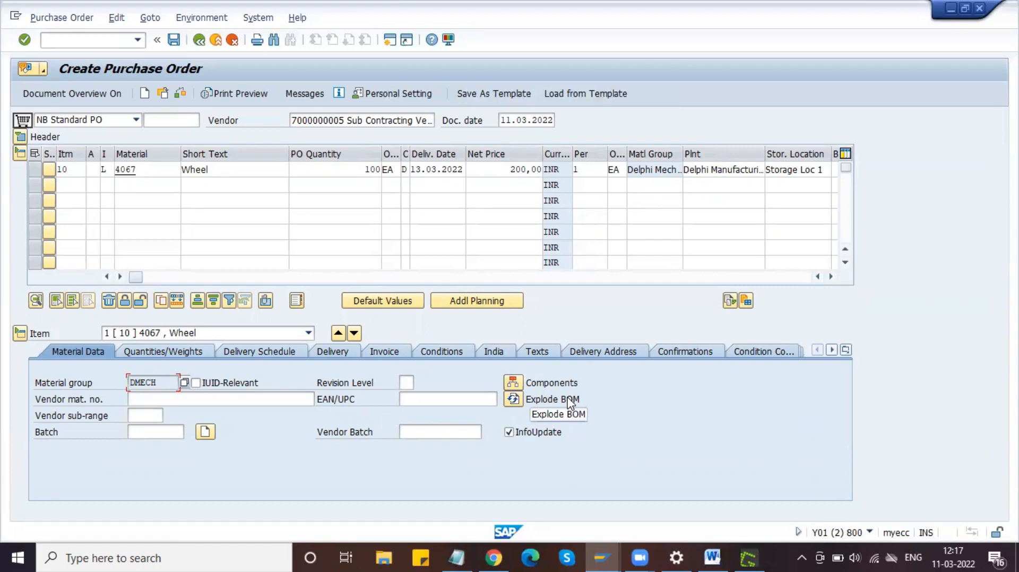
click(464, 556)
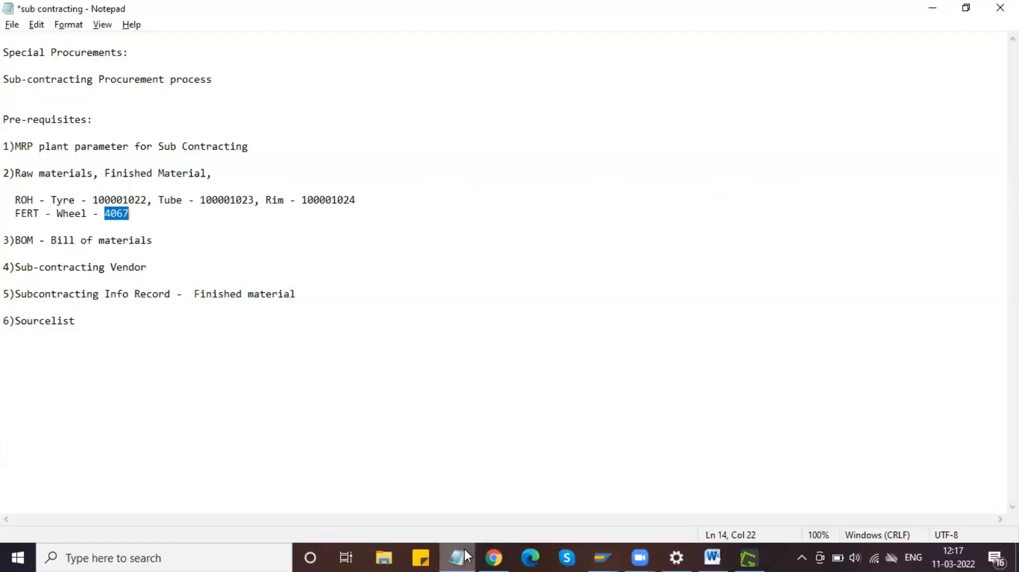
click(449, 549)
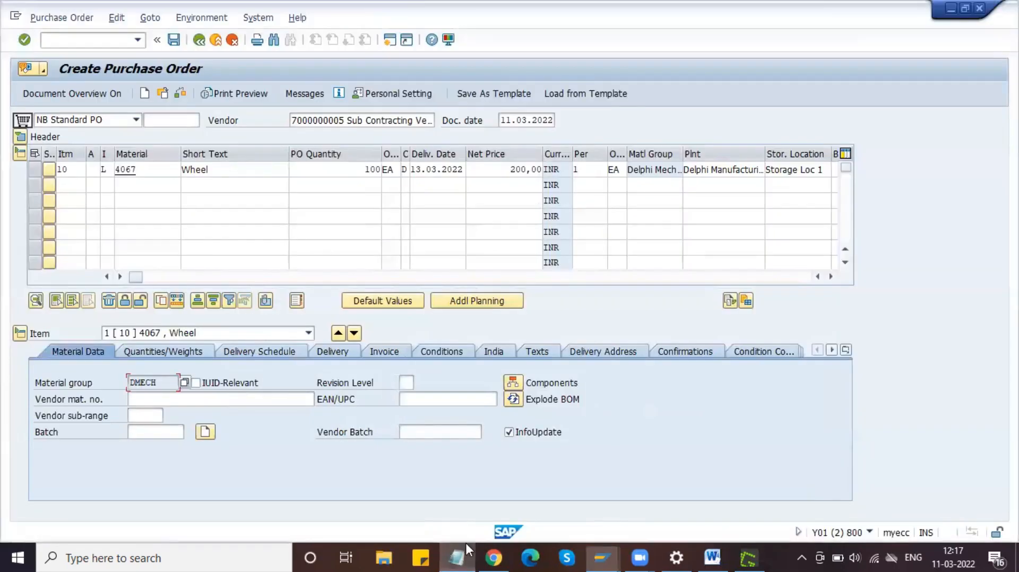
click(607, 550)
click(642, 515)
click(390, 40)
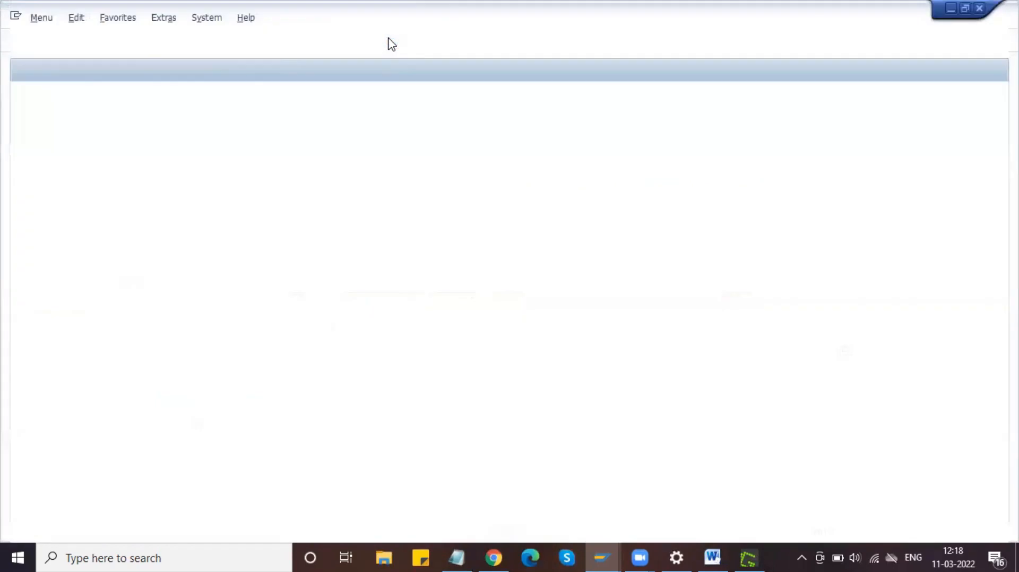
Step: In the second session, display the BOM of material 4067 (Tyre, Tube, Rim) via CS03, then minimize it
text(d)
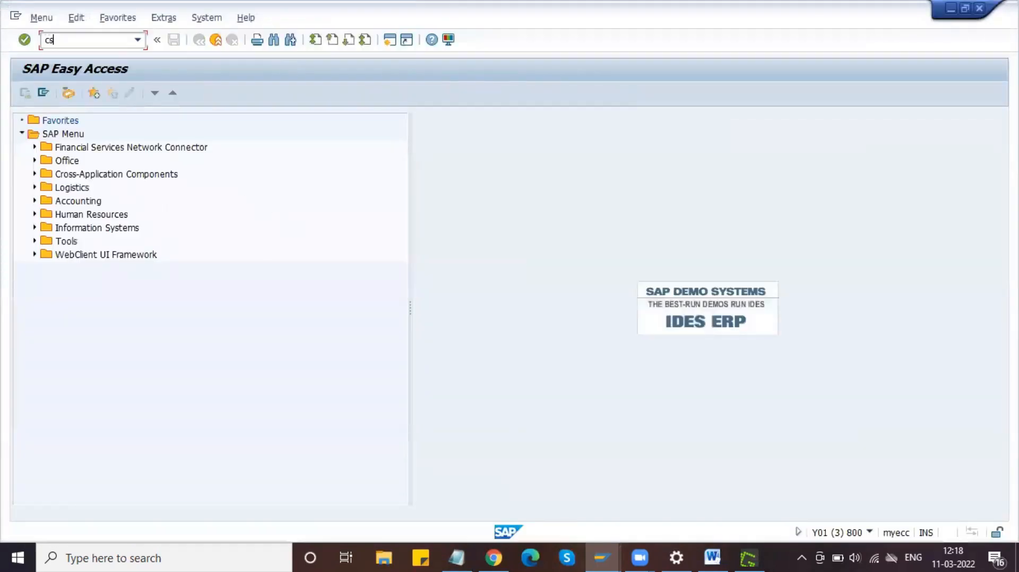
text(s01)
key(Return)
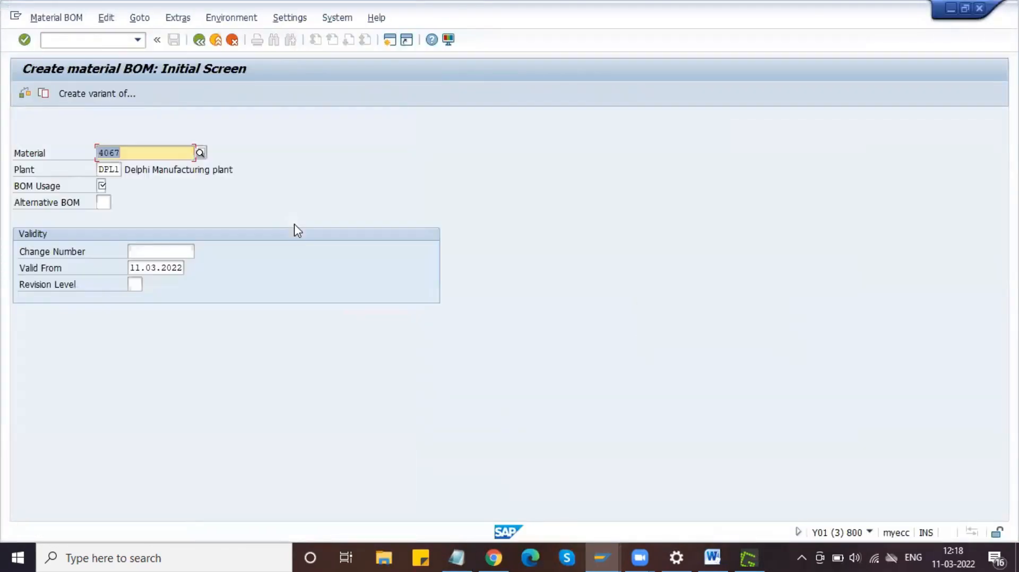
click(88, 40)
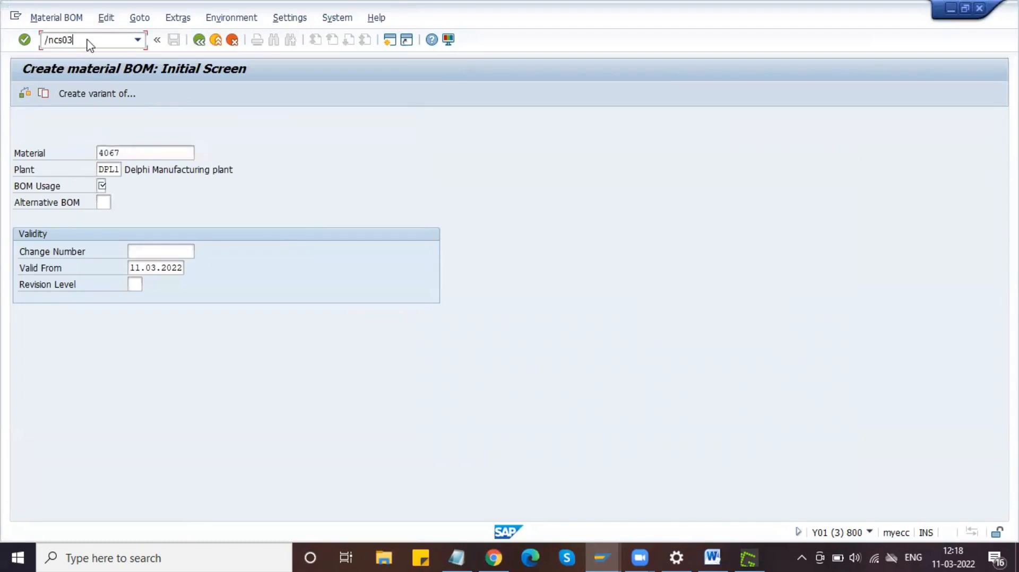
key(Return)
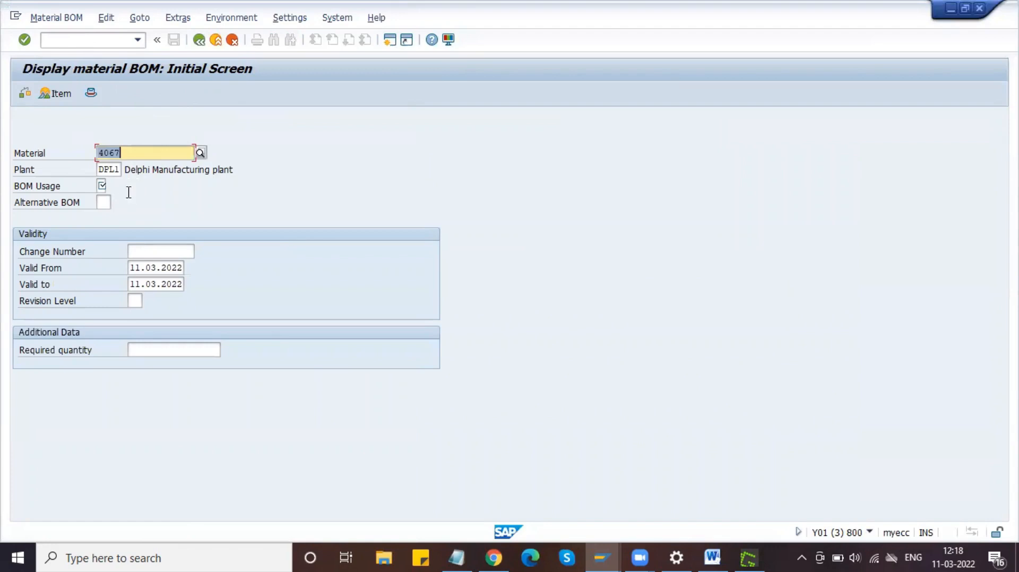
click(102, 186)
key(Return)
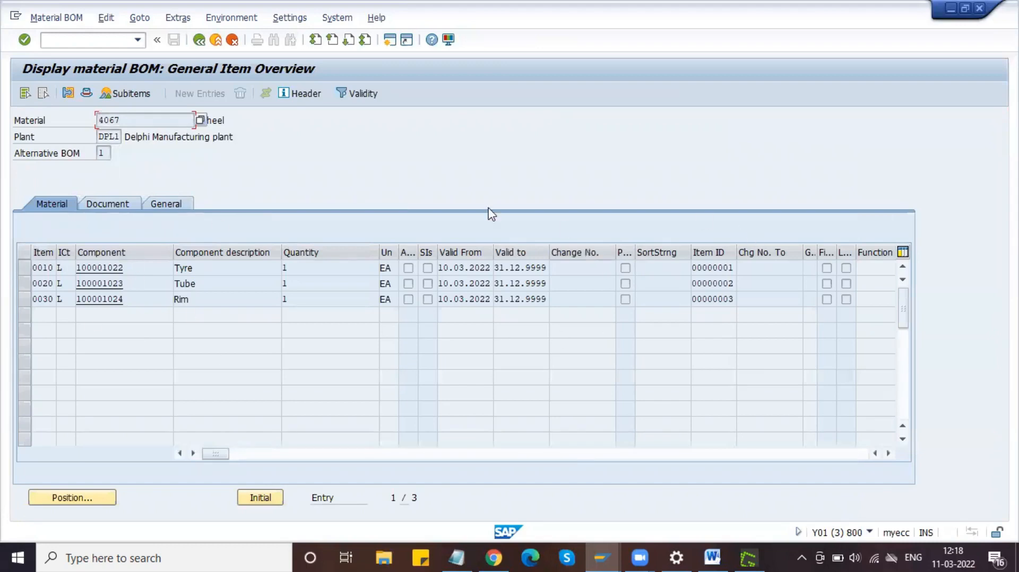
click(954, 11)
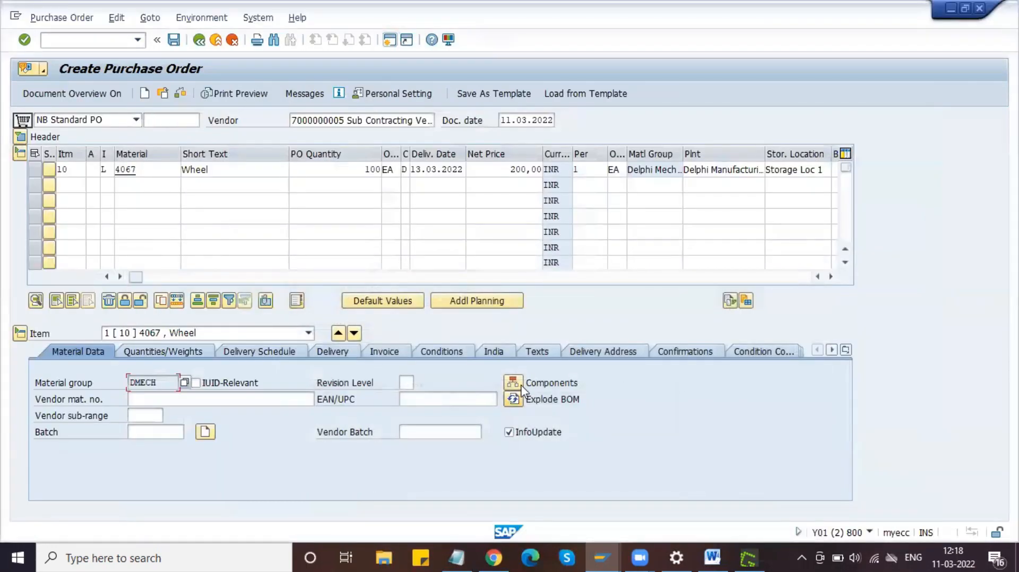
Step: Check the Wheel item's components Tyre, Tube and Rim at 100 EA each, then go back to the order
click(518, 388)
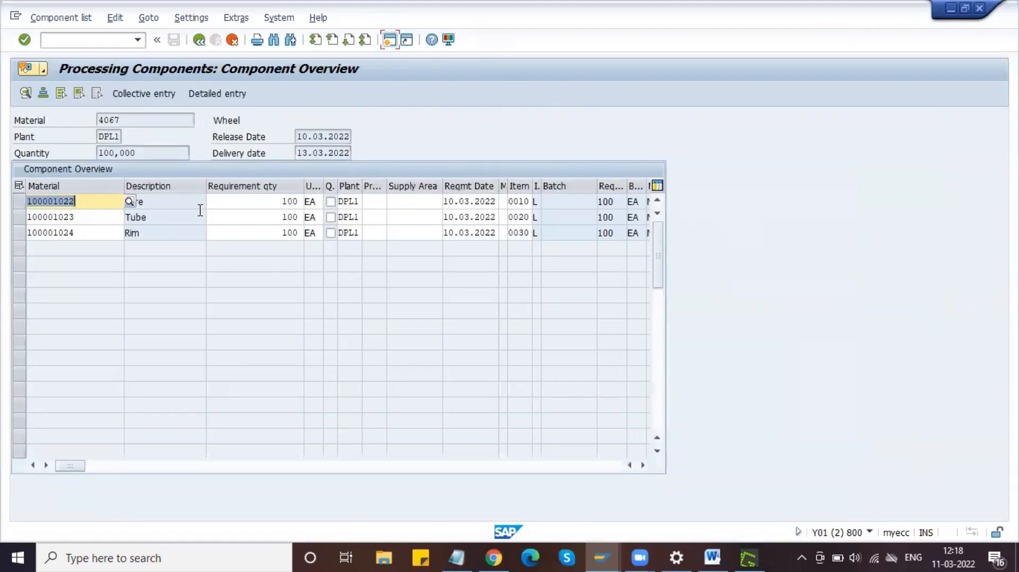
click(163, 233)
drag(148, 152, 89, 152)
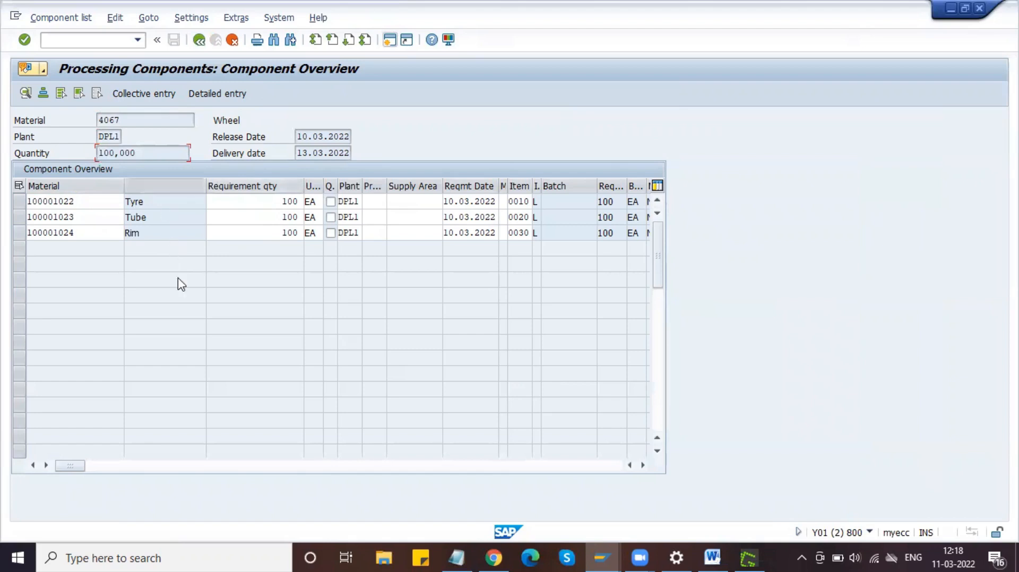
click(279, 201)
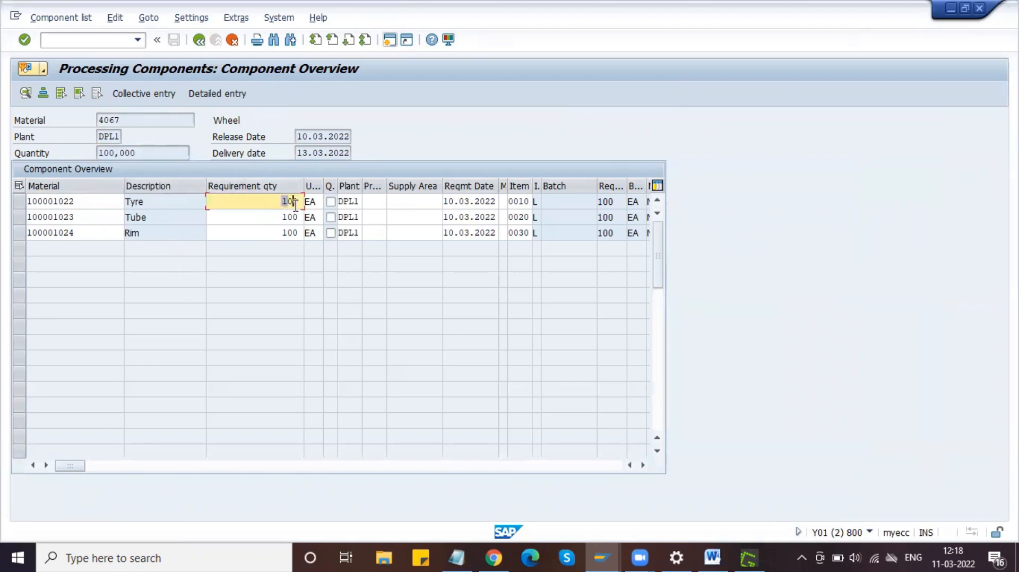
click(280, 217)
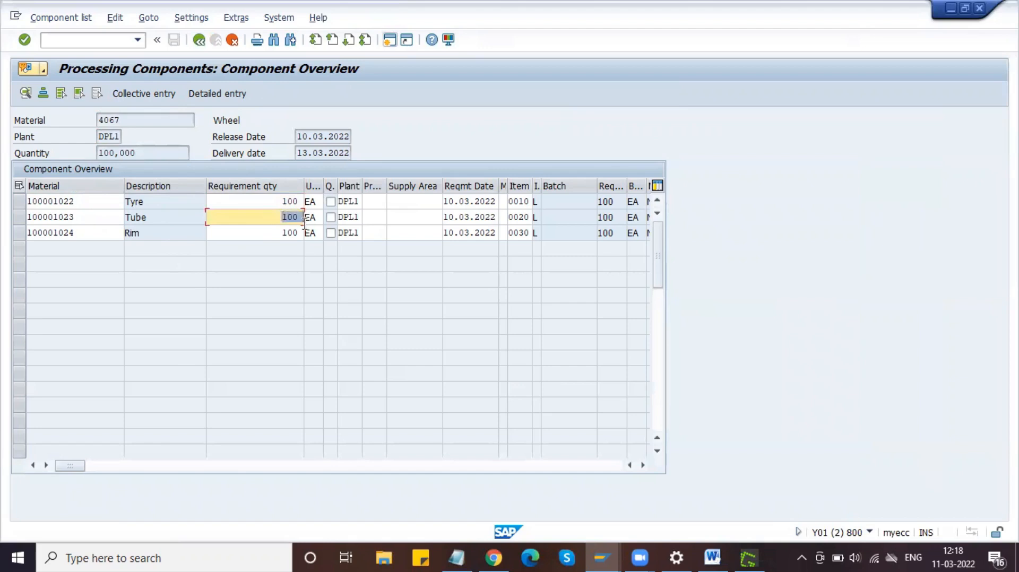
click(270, 234)
drag(270, 233, 312, 241)
click(311, 239)
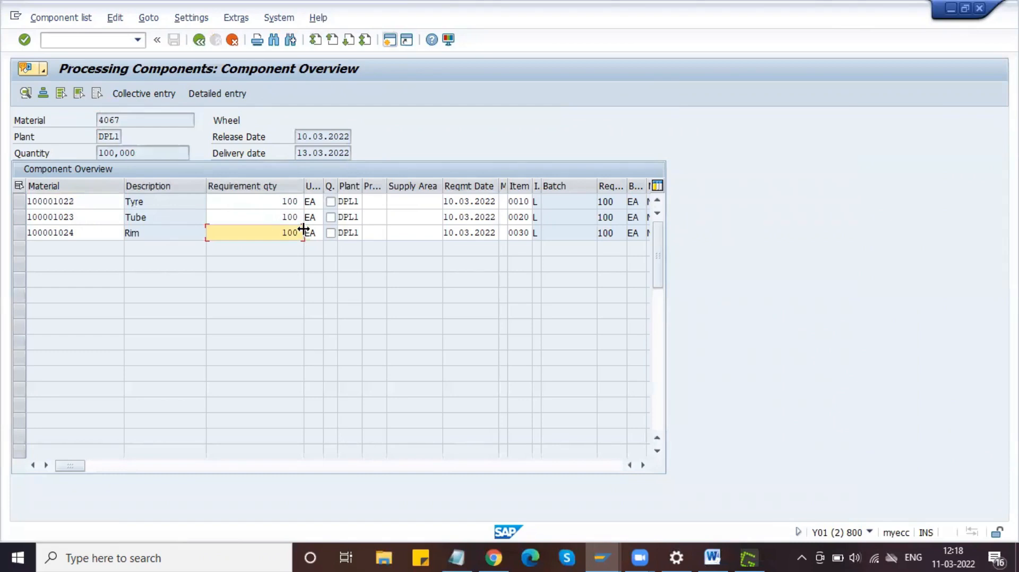
click(194, 47)
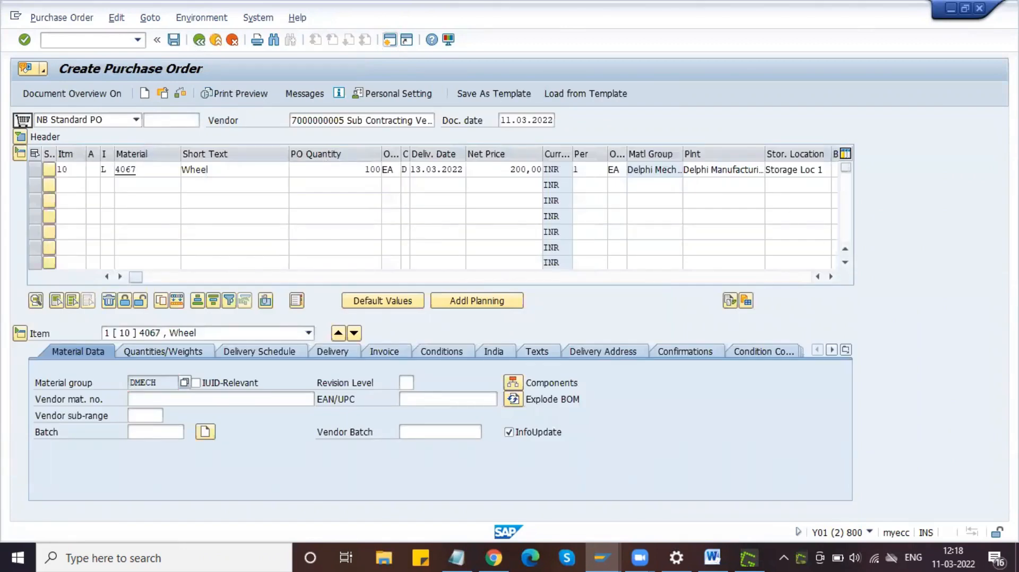
Step: Region-capture the Create Purchase Order screen with Greenshot and open it in the image editor
key(Print)
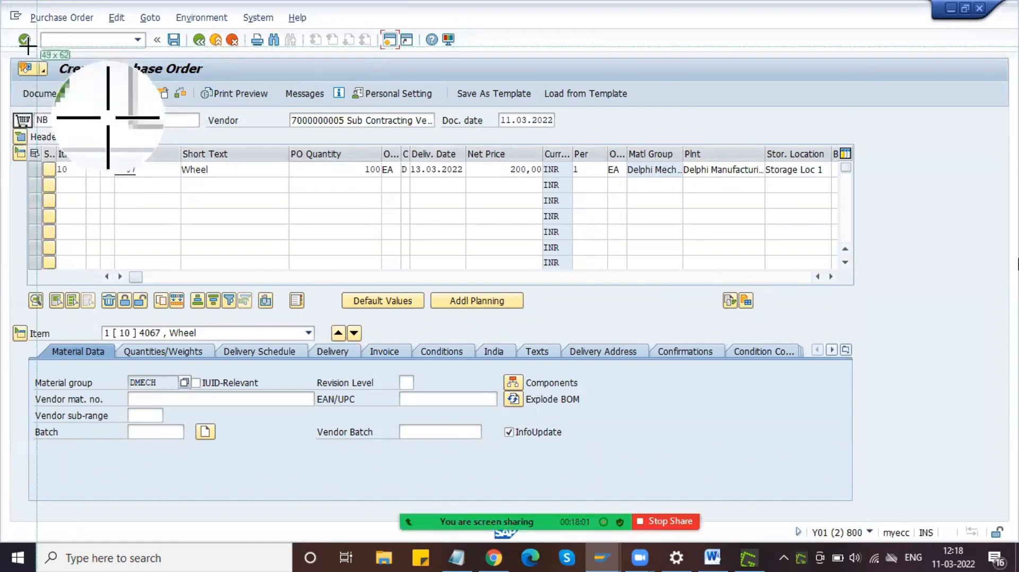
drag(4, 22, 875, 498)
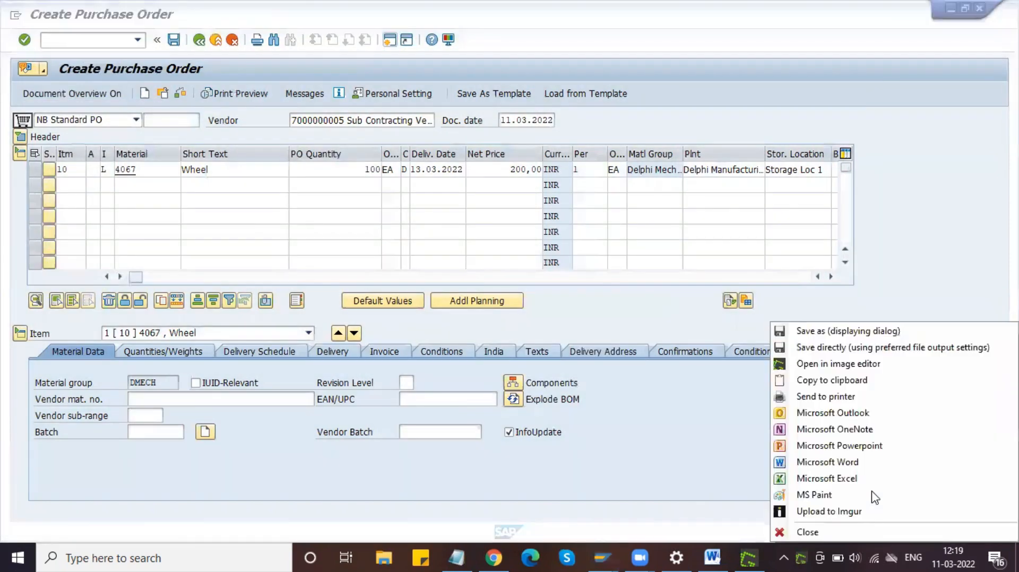
click(858, 366)
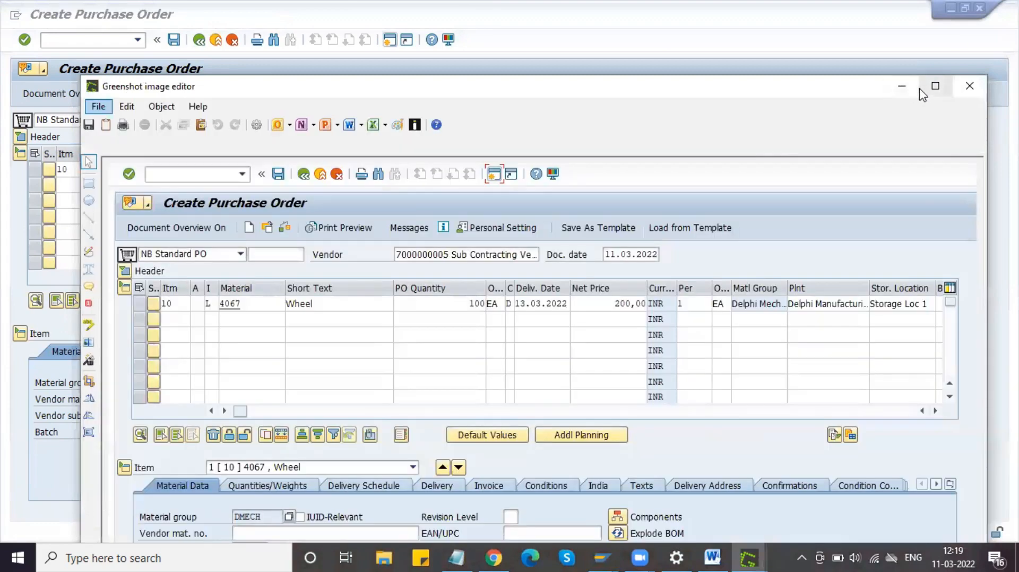
Step: Draw red boxes around item category L and the Material Data tab
click(935, 86)
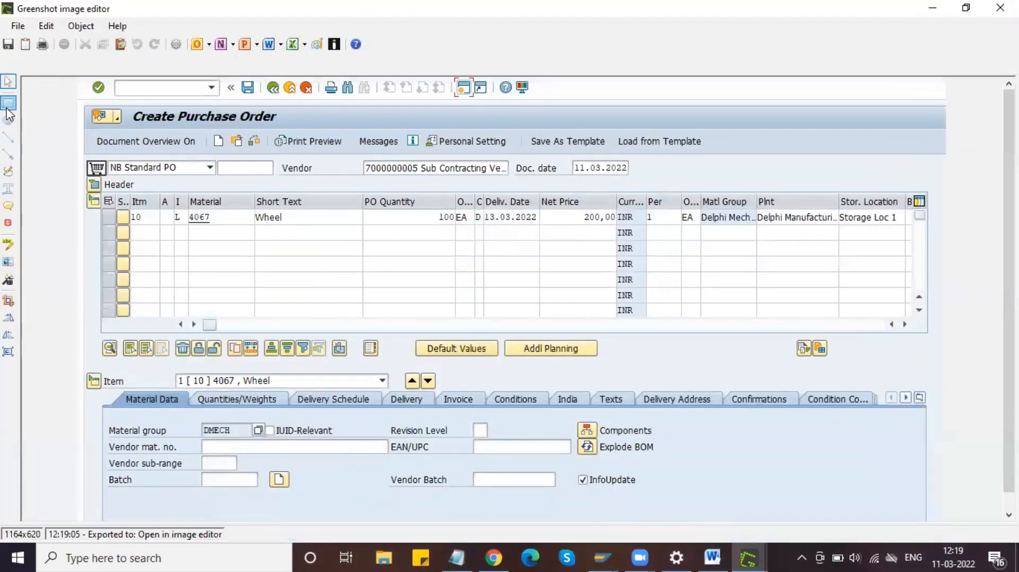
click(8, 105)
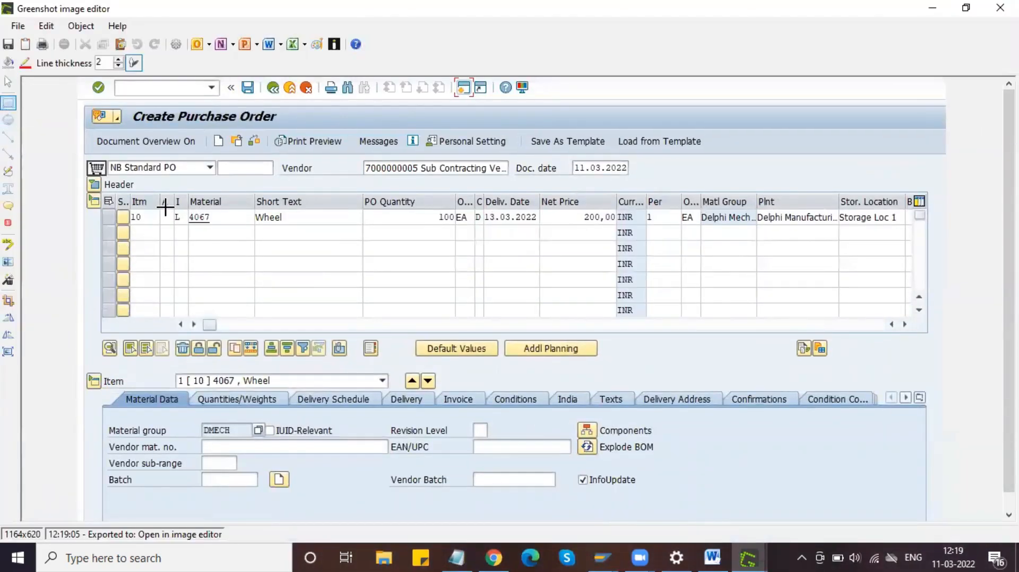
drag(168, 206, 181, 218)
drag(185, 225, 187, 225)
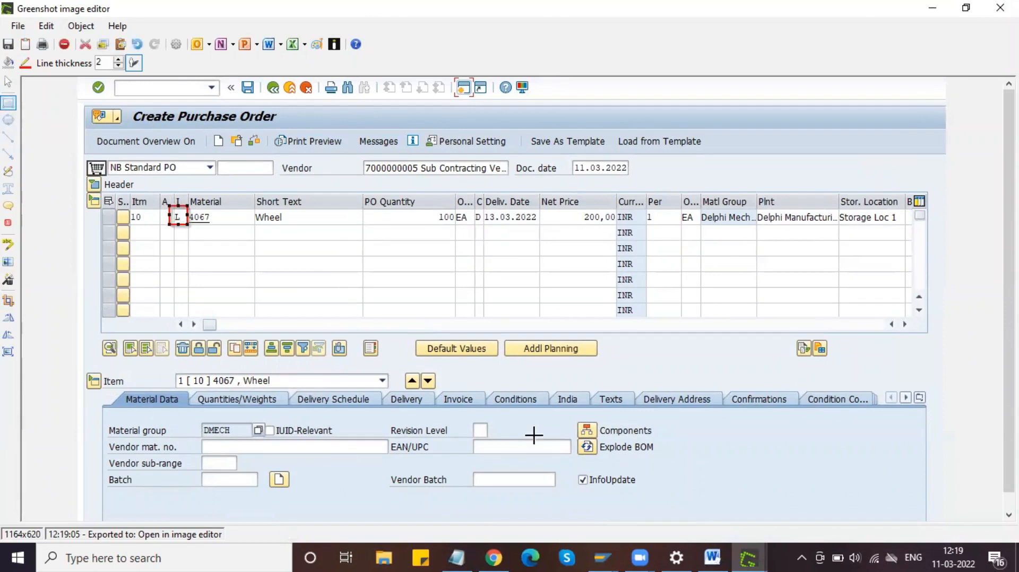
drag(572, 417, 674, 449)
key(ctrl+z)
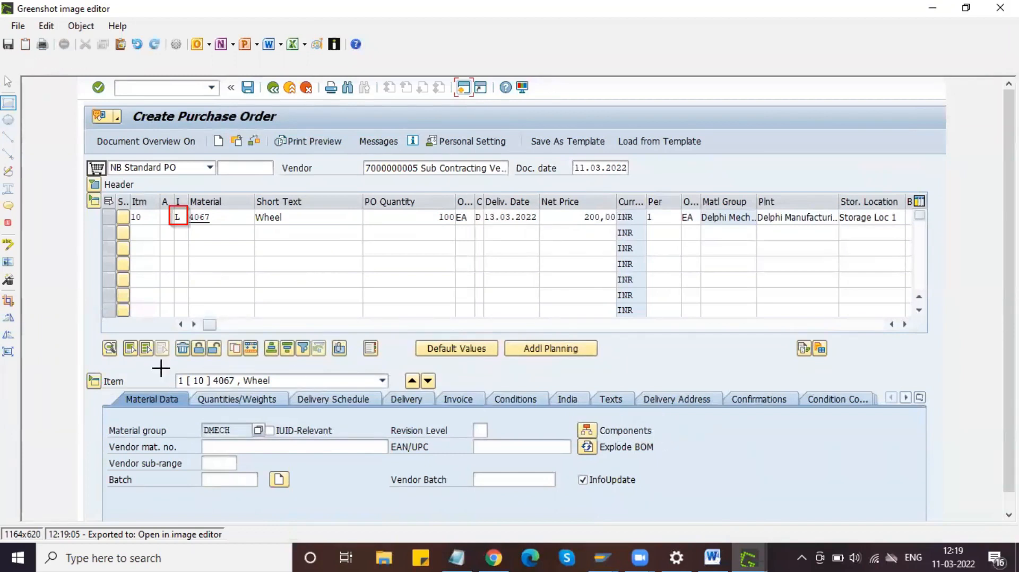
drag(116, 389, 185, 408)
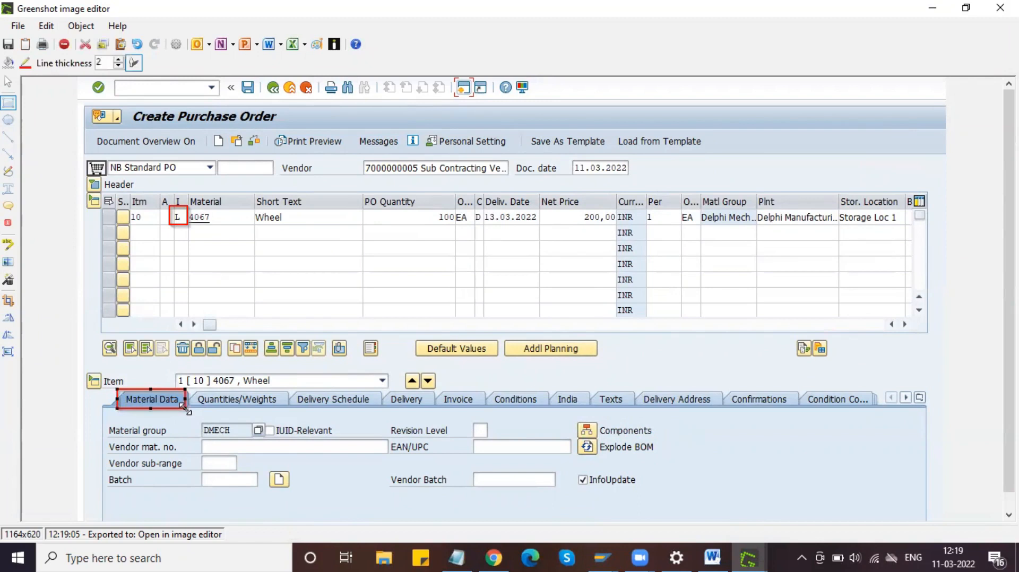
Step: Highlight the Components entry in yellow
click(8, 244)
drag(575, 417, 659, 441)
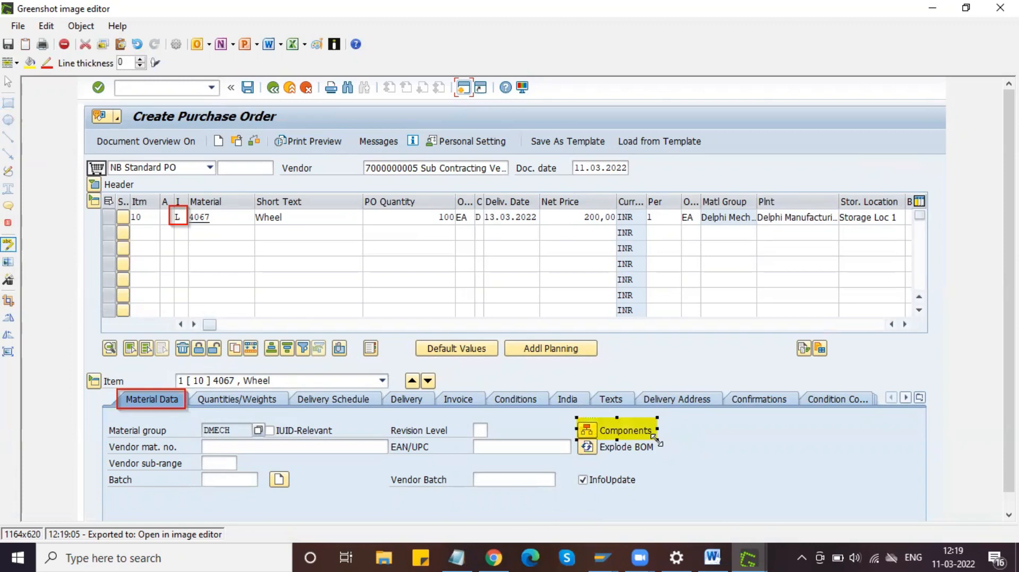
click(18, 25)
Step: Copy the annotated capture and add – "L" after Item Category in the Word notes
click(63, 84)
click(712, 558)
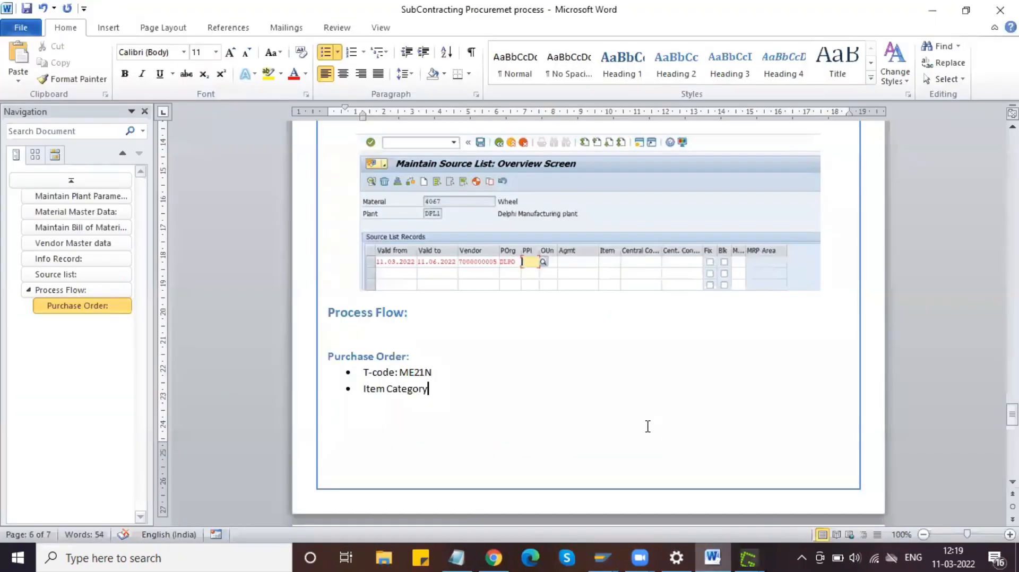
key(Return)
click(461, 389)
text("L")
key(BackSpace)
key(BackSpace)
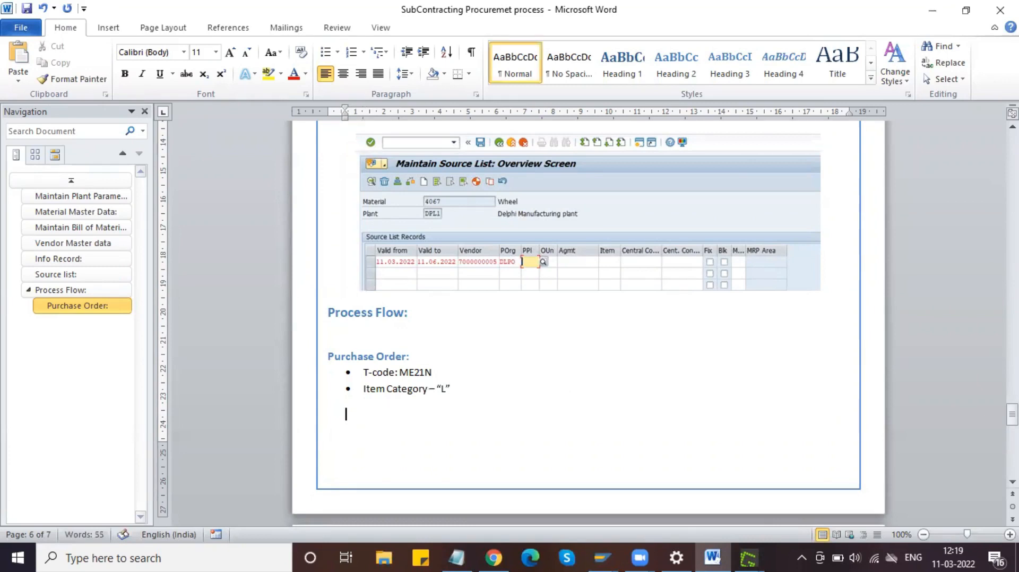
Step: Paste the purchase order screenshot on page 7, centre it and make it smaller
scroll(460, 396, down, 3)
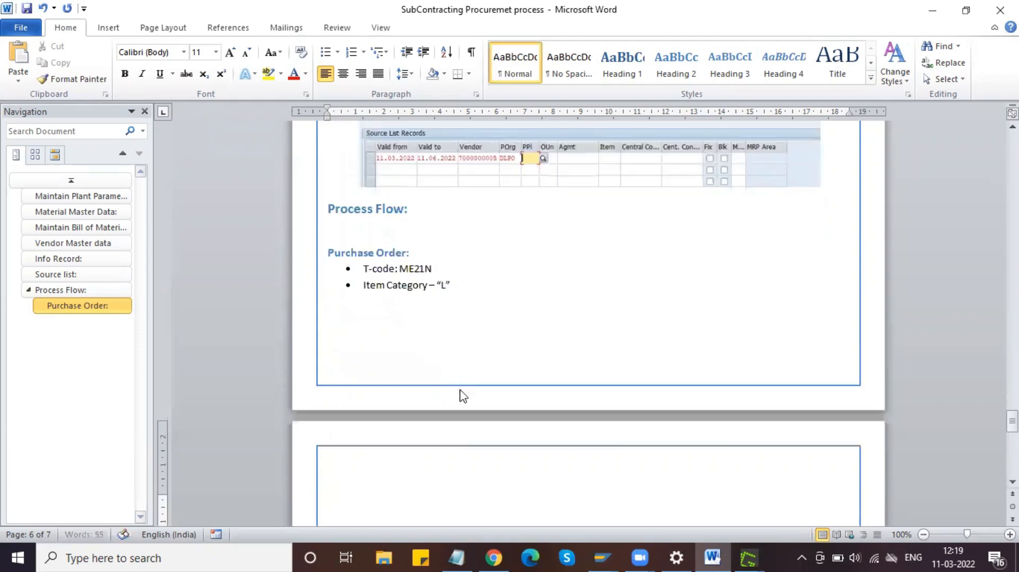
key(ctrl+v)
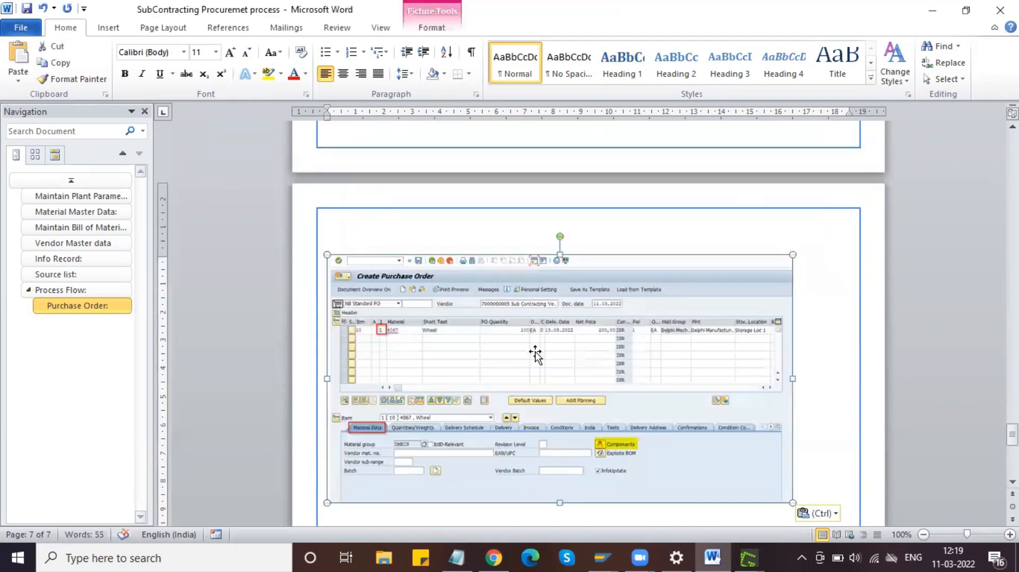
click(343, 73)
drag(820, 254, 792, 298)
click(831, 461)
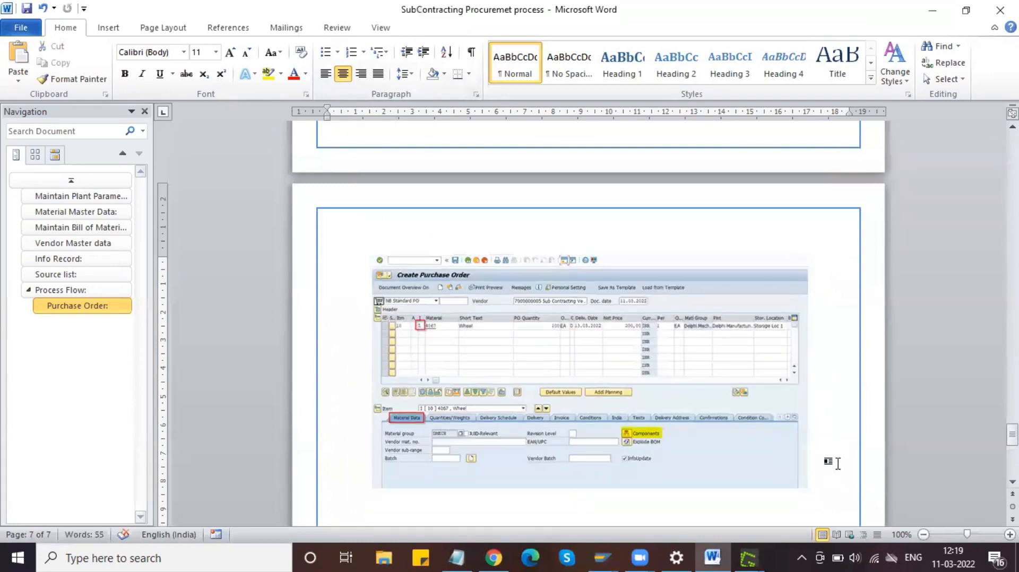
click(602, 557)
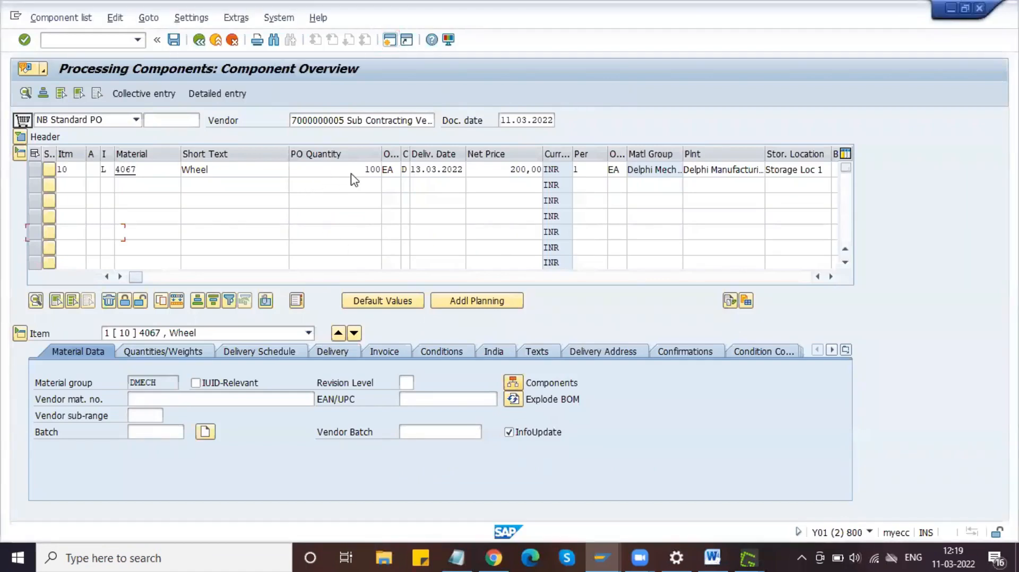
Step: Capture the Component Overview, paste it into Word below the order screenshot, and return to SAP
click(154, 212)
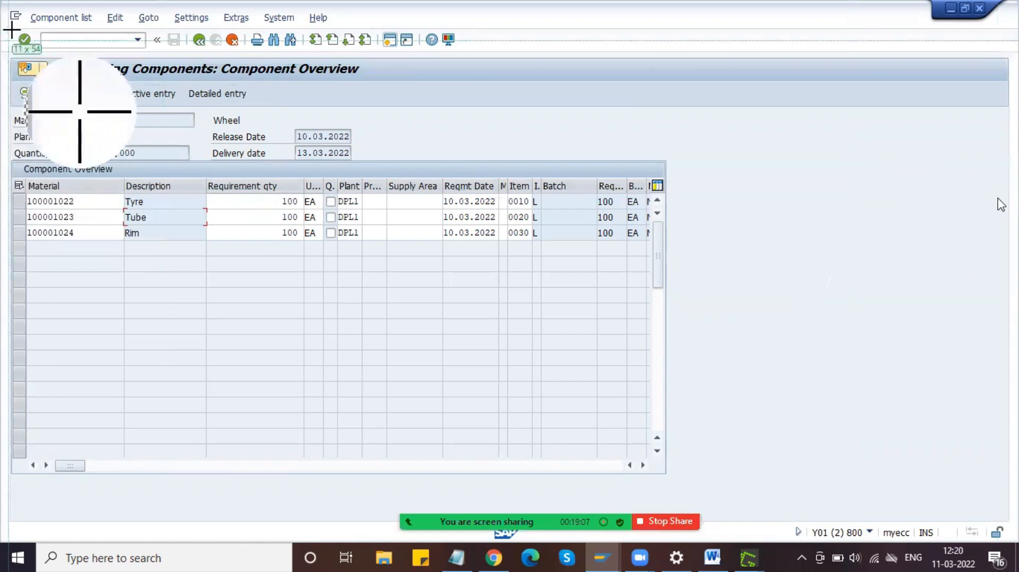
drag(3, 24, 690, 268)
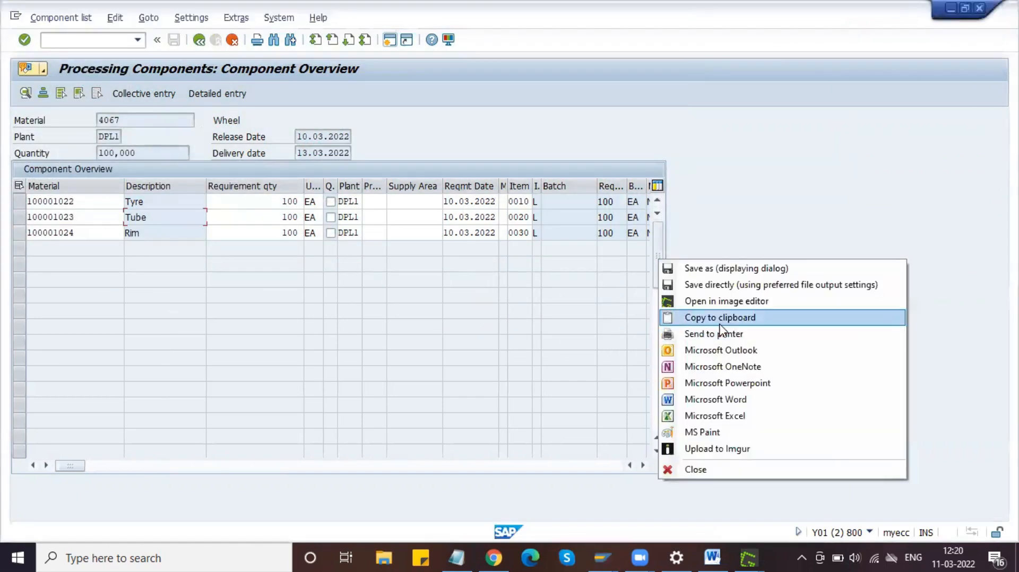
click(700, 317)
click(712, 557)
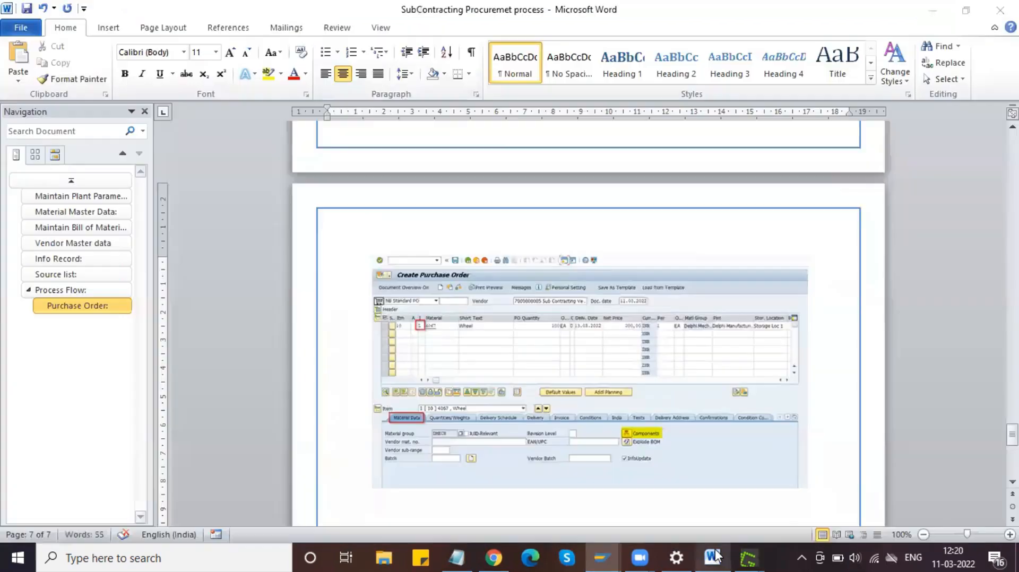
key(ctrl+v)
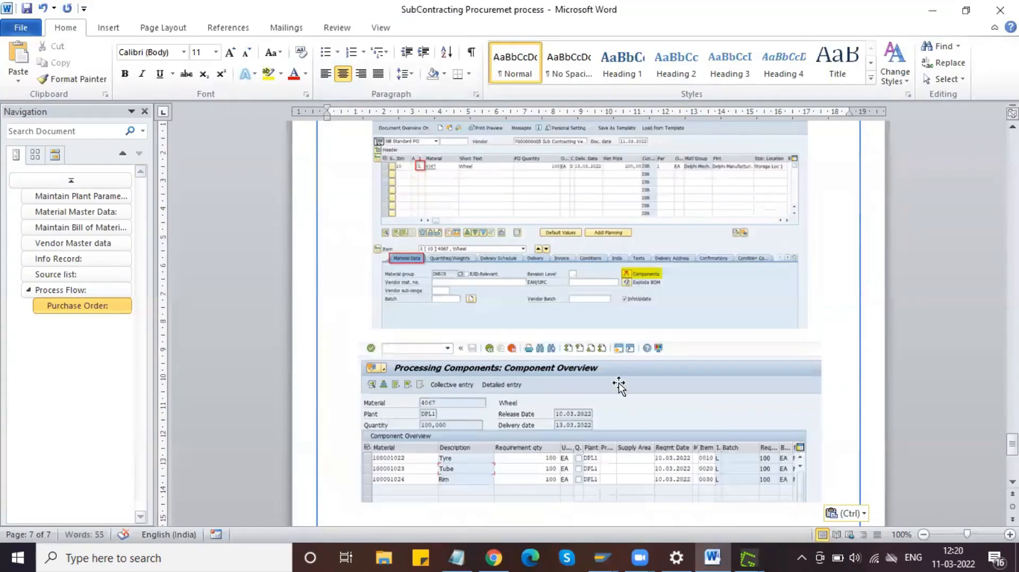
scroll(619, 382, down, 4)
click(591, 549)
click(592, 502)
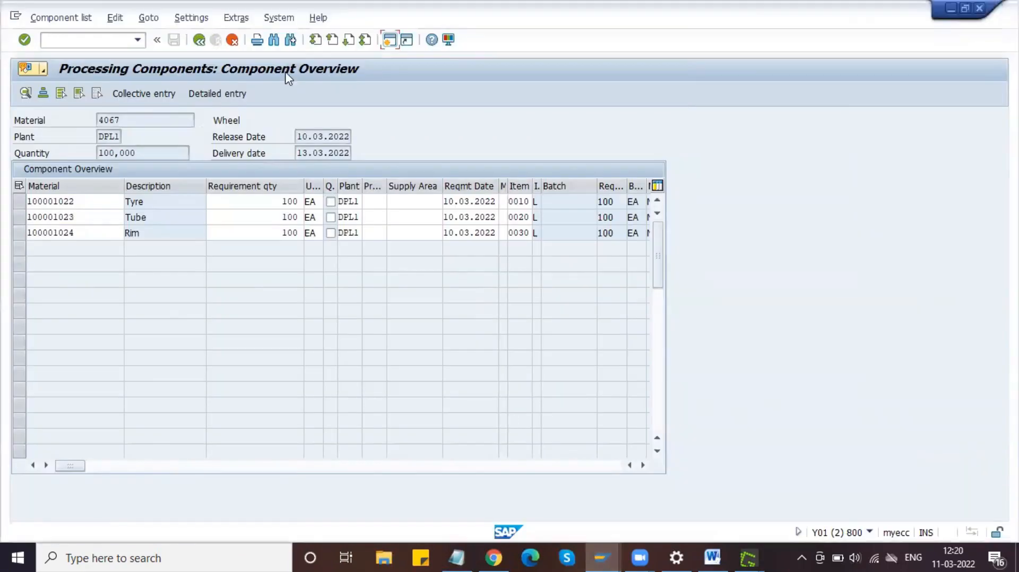
Step: Go back to the purchase order and run a stock overview for material 4067 in a new session
click(199, 41)
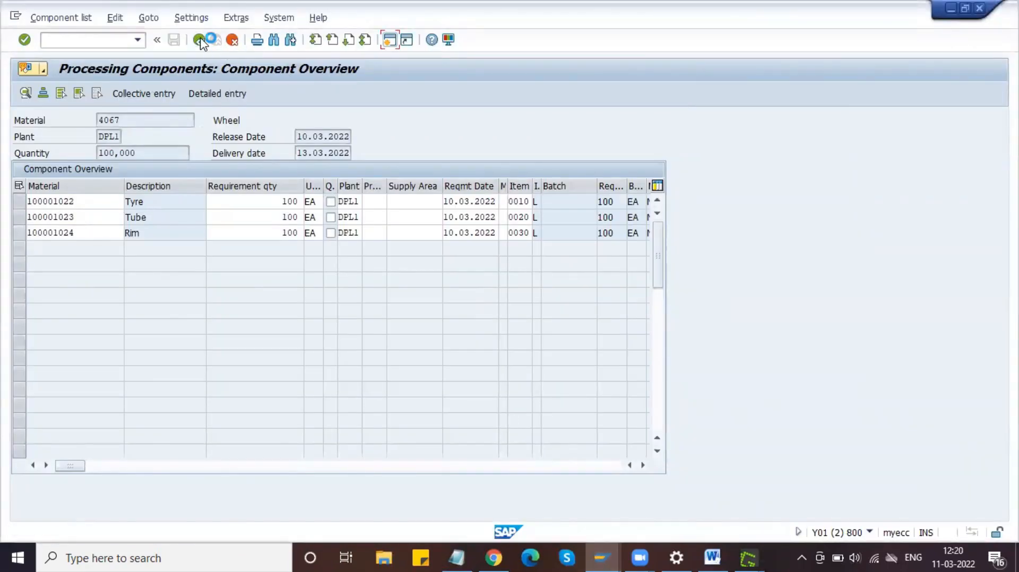
click(199, 41)
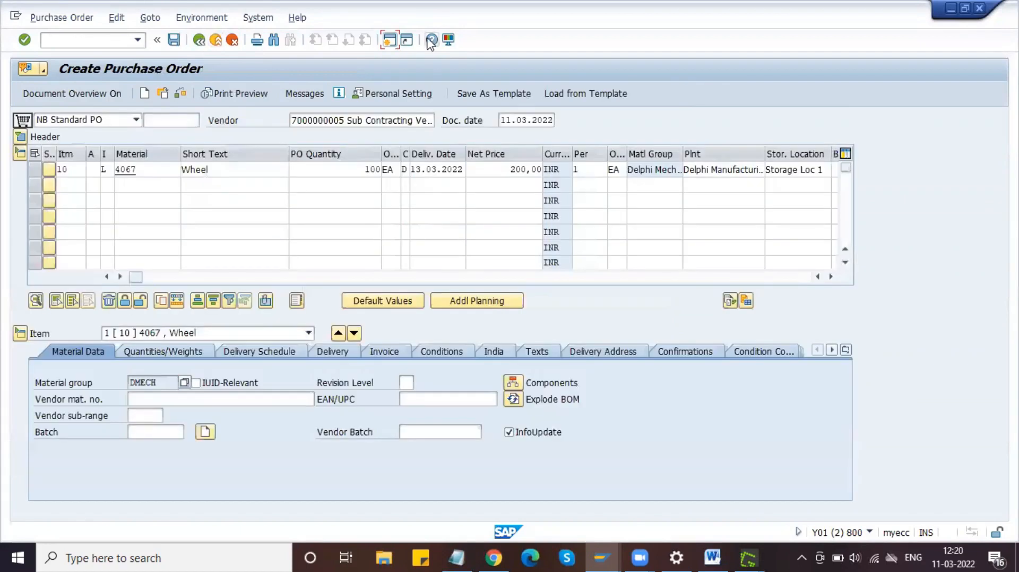
click(391, 41)
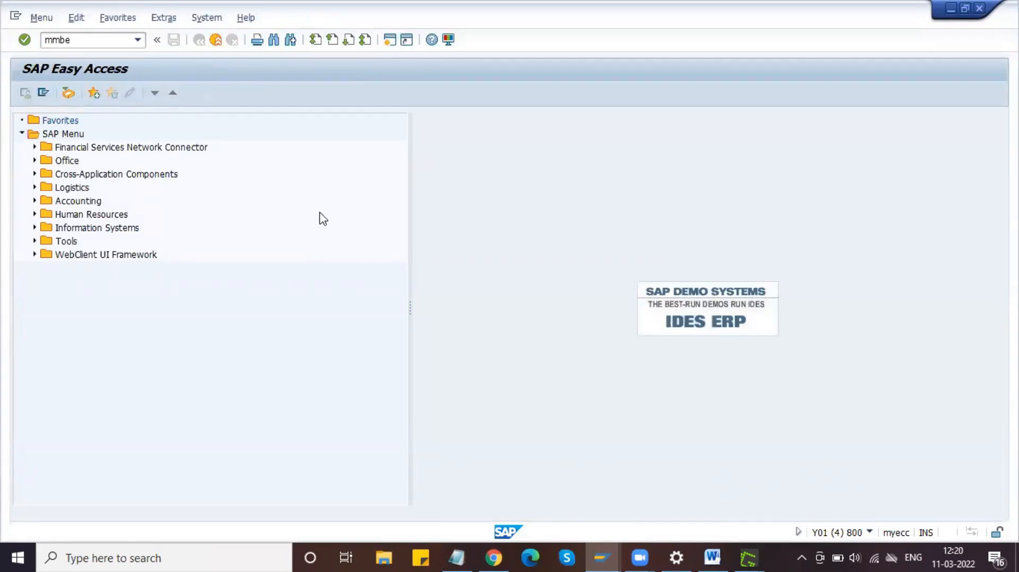
key(Return)
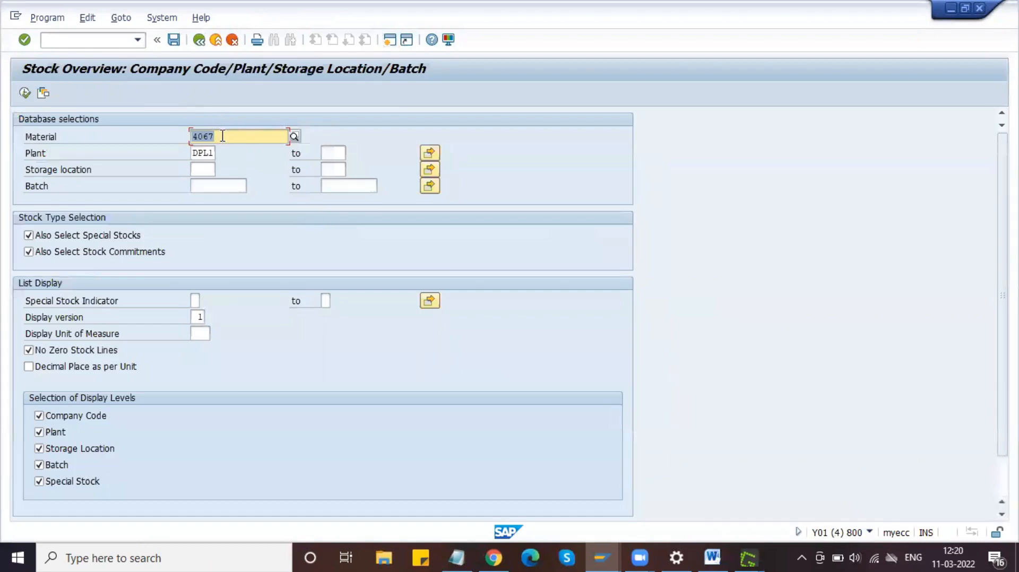
click(215, 153)
click(214, 169)
click(219, 137)
click(25, 94)
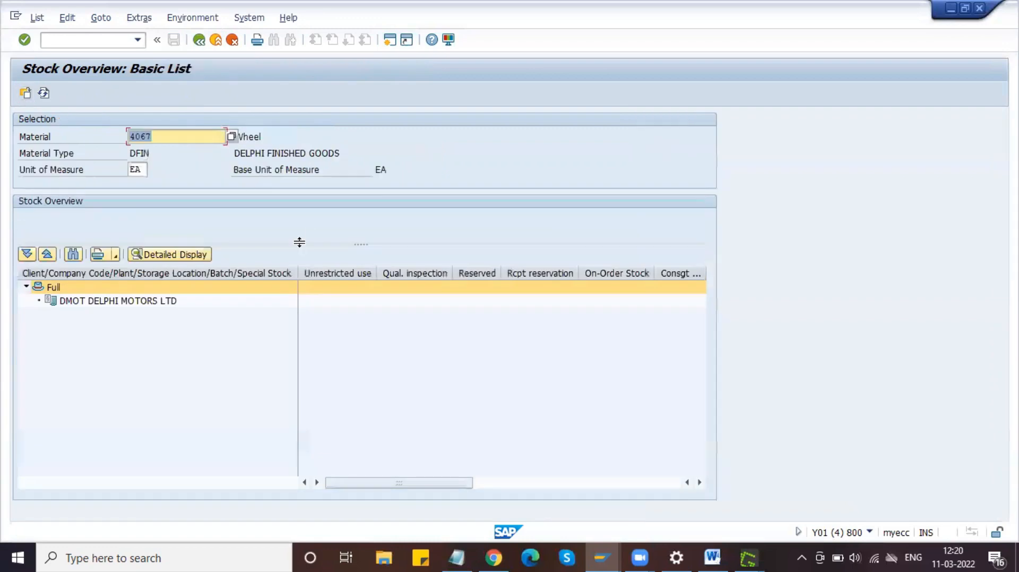
click(269, 137)
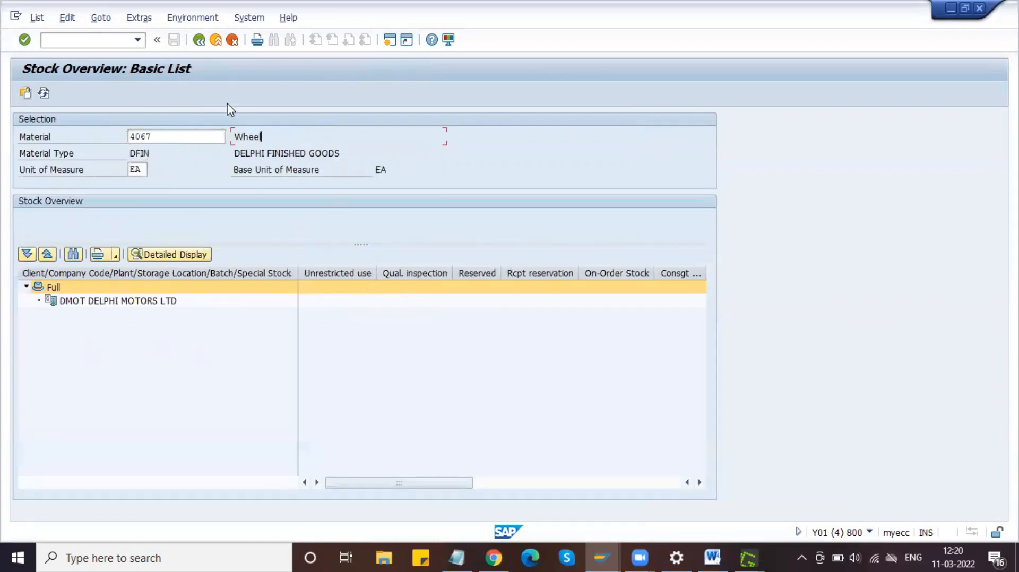
Step: Show the stock overview for Tyre material 100001022 from the notes, then return to the order
click(456, 557)
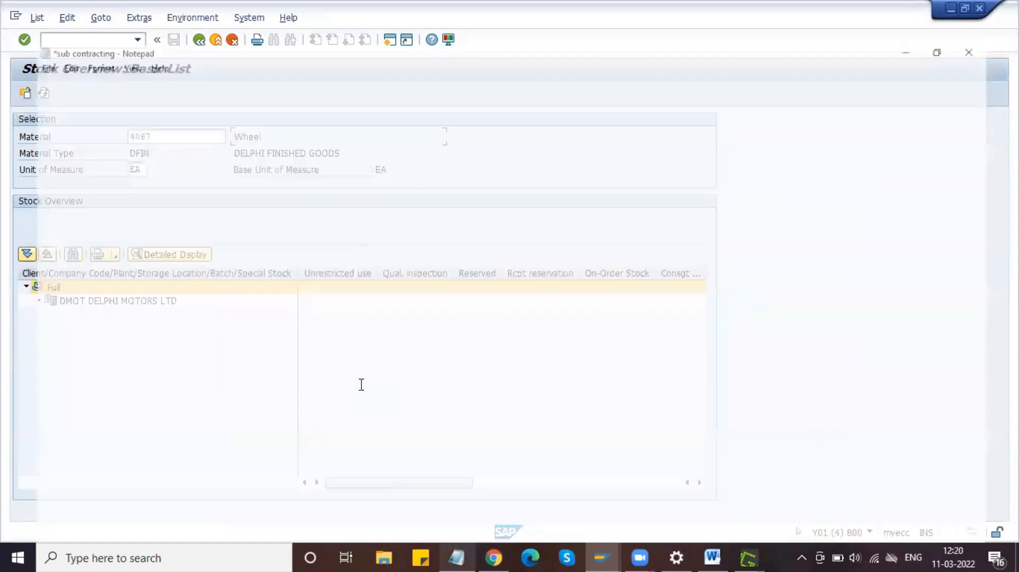
double_click(129, 200)
key(ctrl+c)
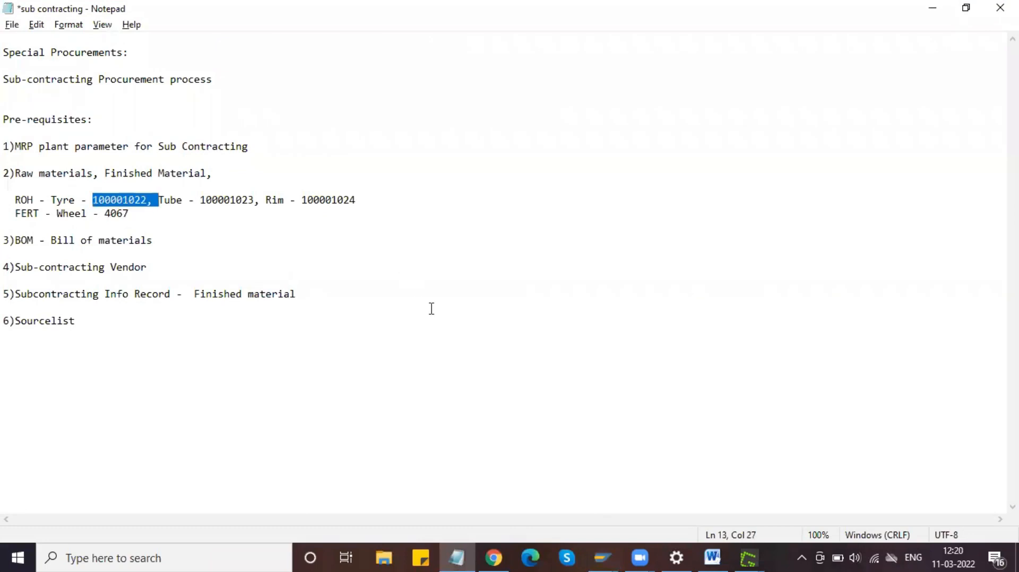
key(alt+Tab)
key(shift+Tab)
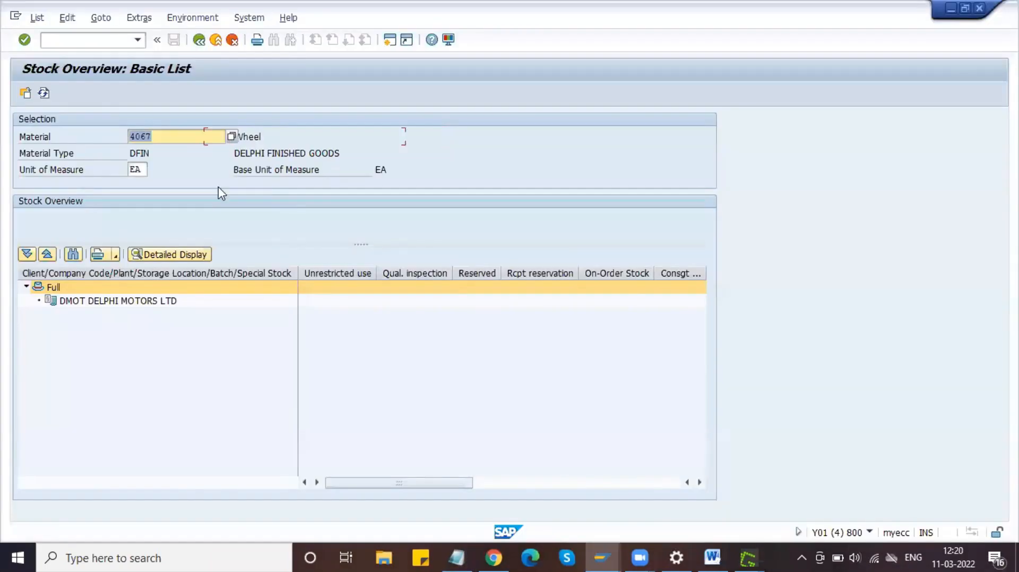
key(ctrl+v)
click(26, 99)
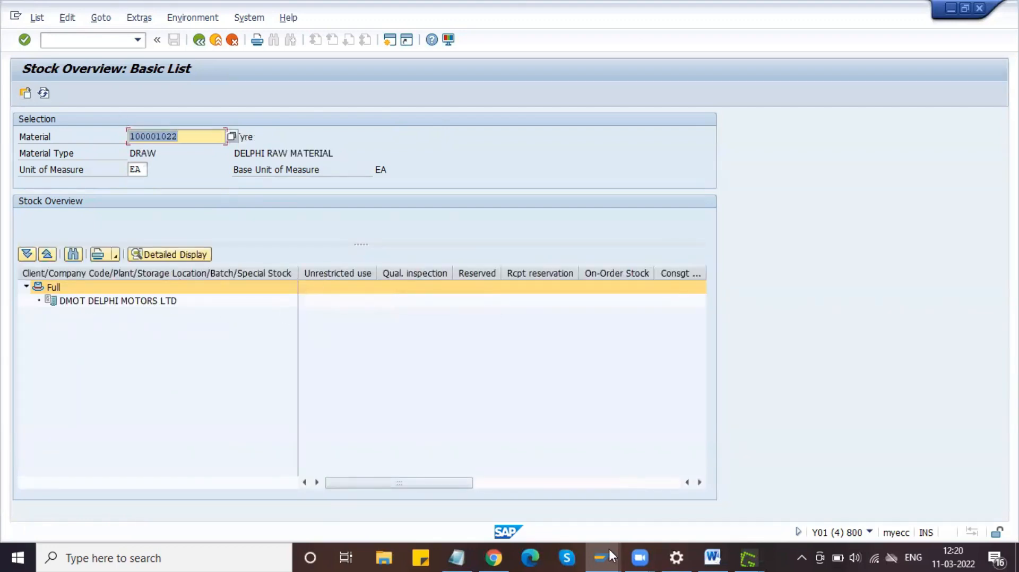
mouse_move(611, 556)
click(553, 493)
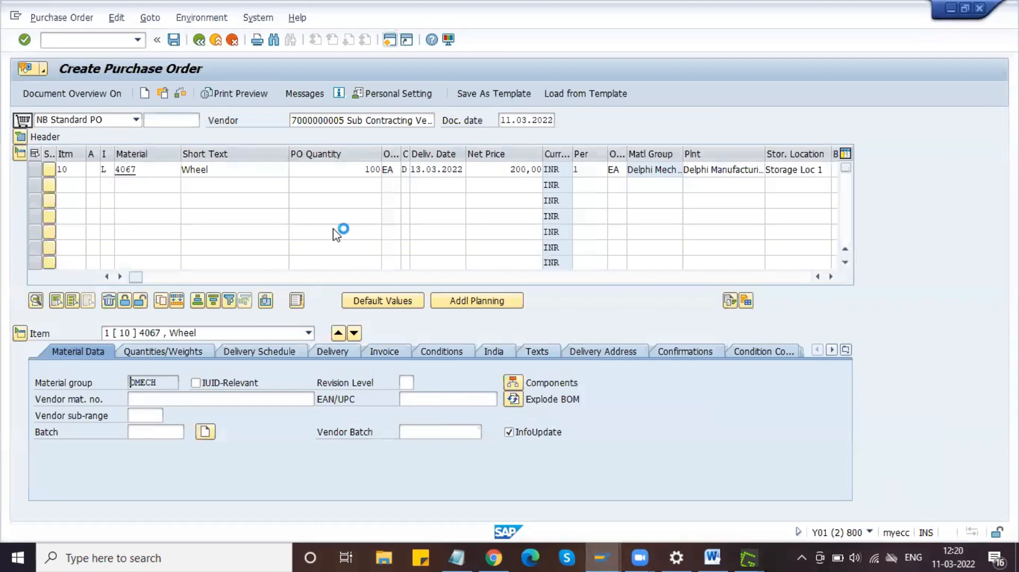
Step: Save the Wheel subcontracting purchase order as a Standard PO and display it to check its number
click(176, 44)
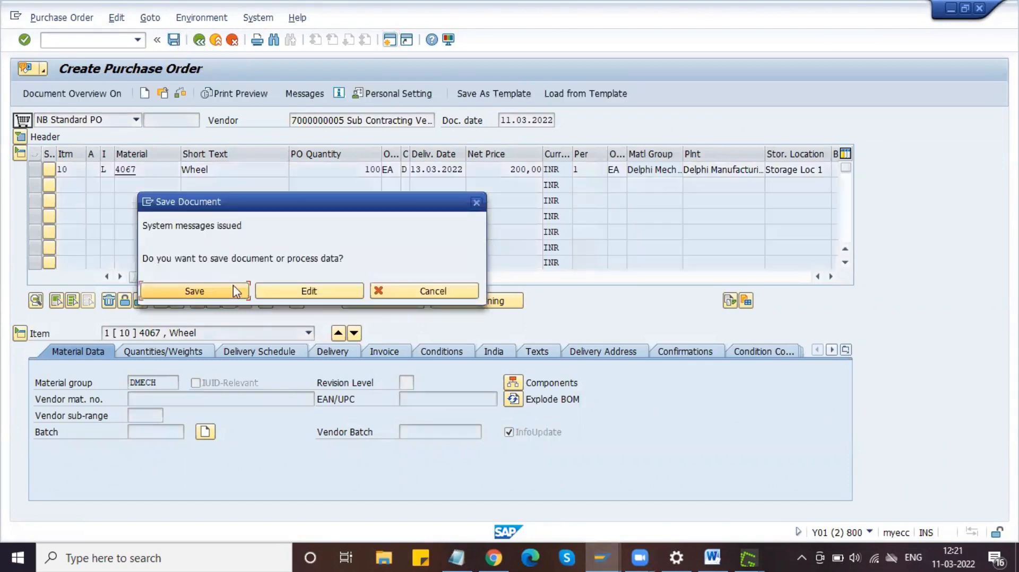
click(206, 293)
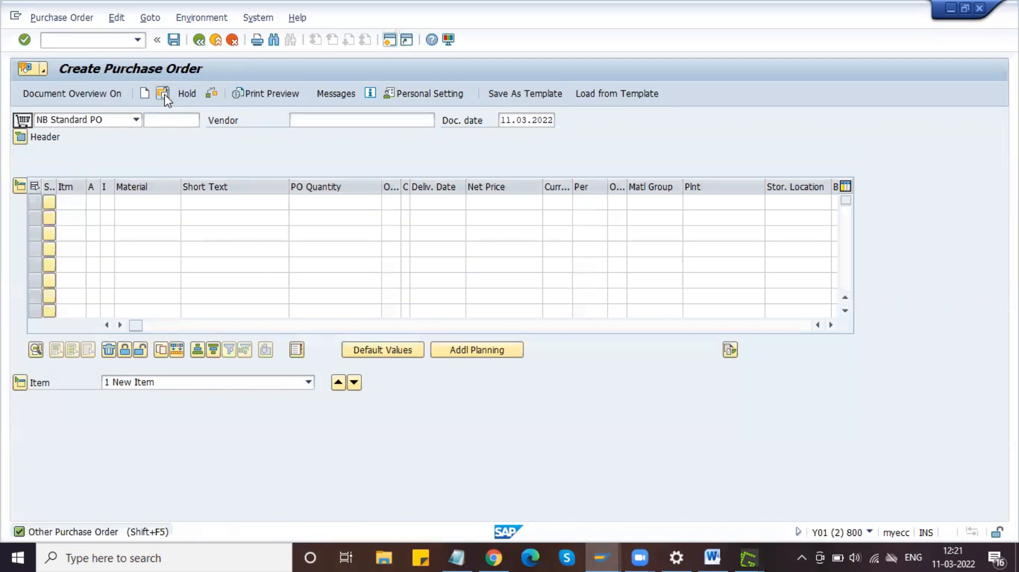
click(163, 94)
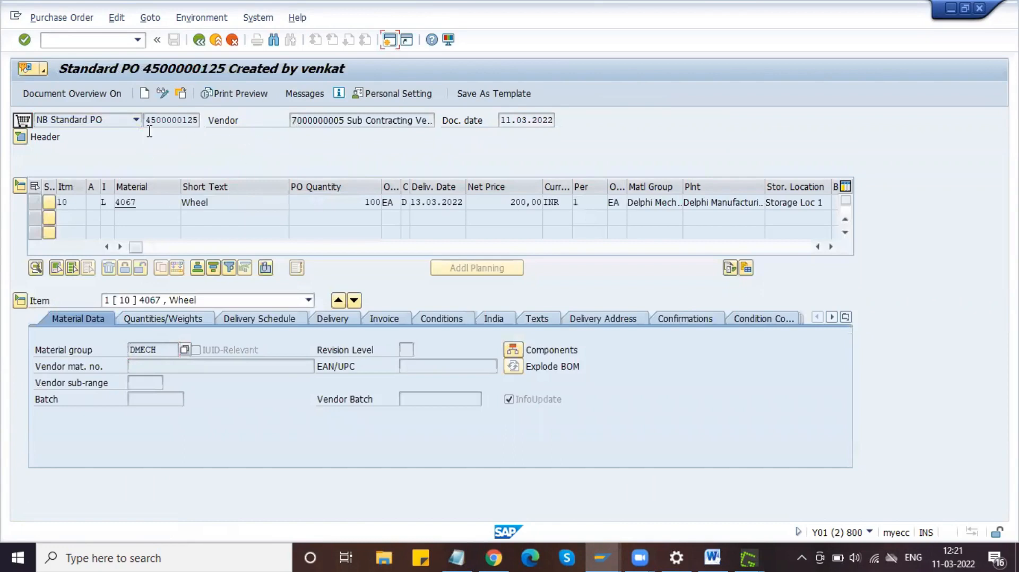
drag(146, 121, 197, 126)
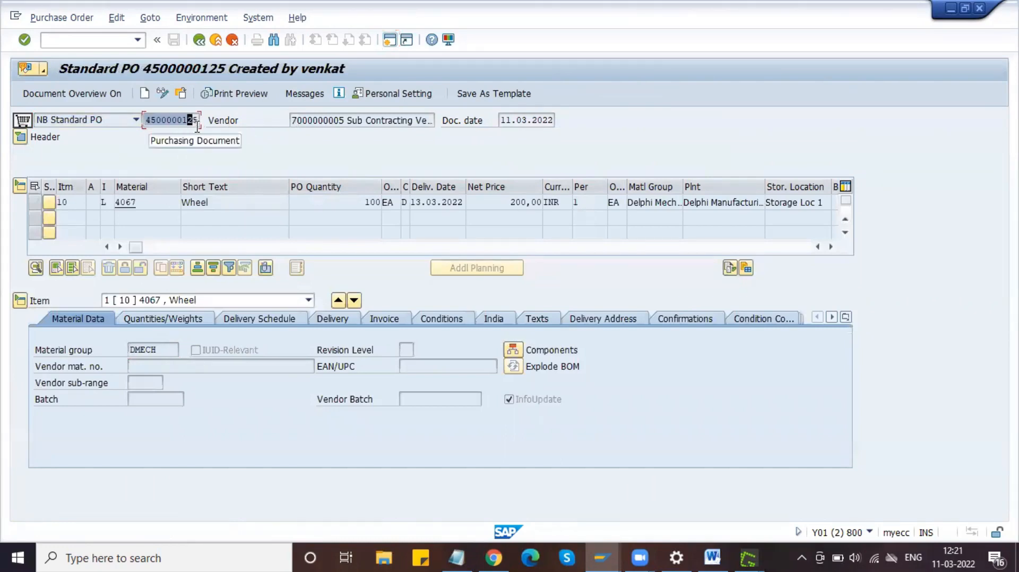
click(197, 125)
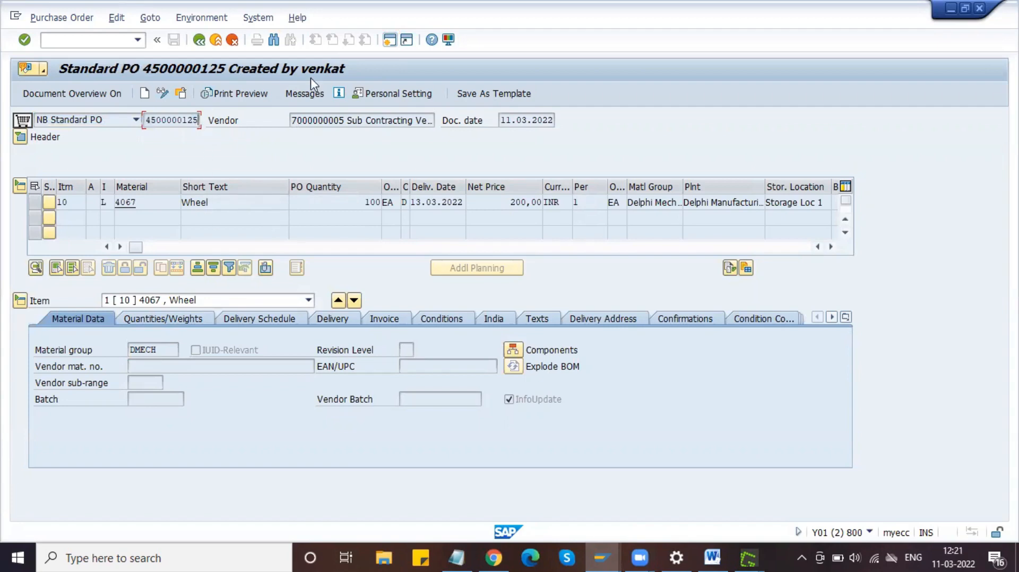
Step: Open a new SAP session on the Easy Access menu, then return to the Word guide
click(389, 40)
click(713, 557)
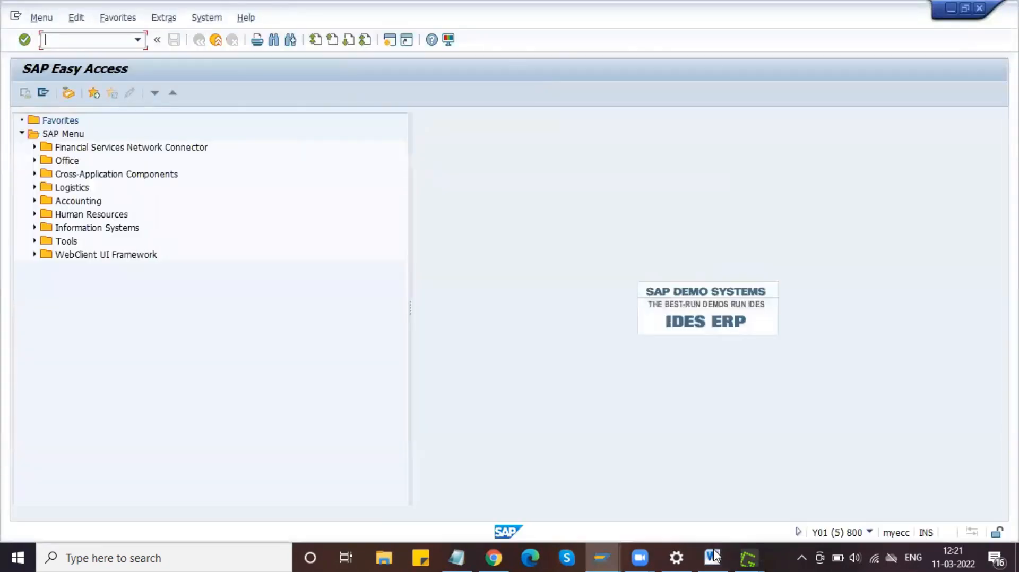
click(713, 557)
Step: Add the caption 'Monitor Sub contract Stock' below the Component Overview screenshot and return to SAP
key(Return)
text(Monito)
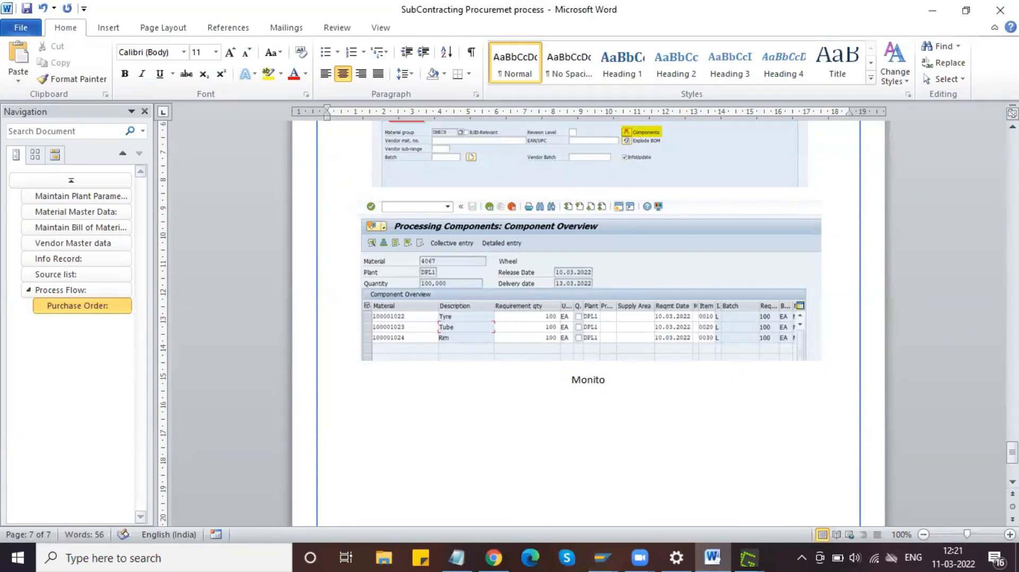
text(r Sub co)
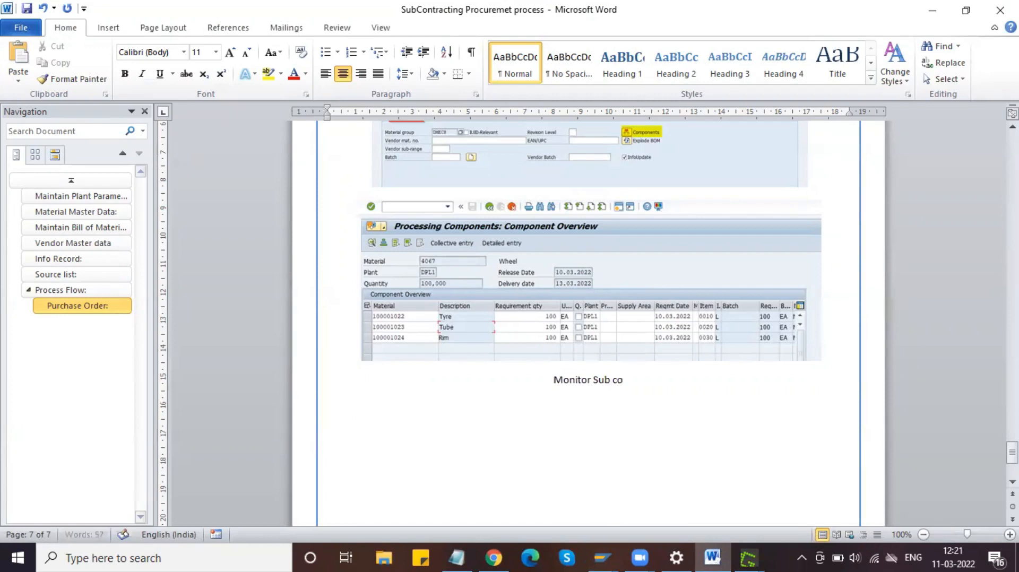
text(ntract )
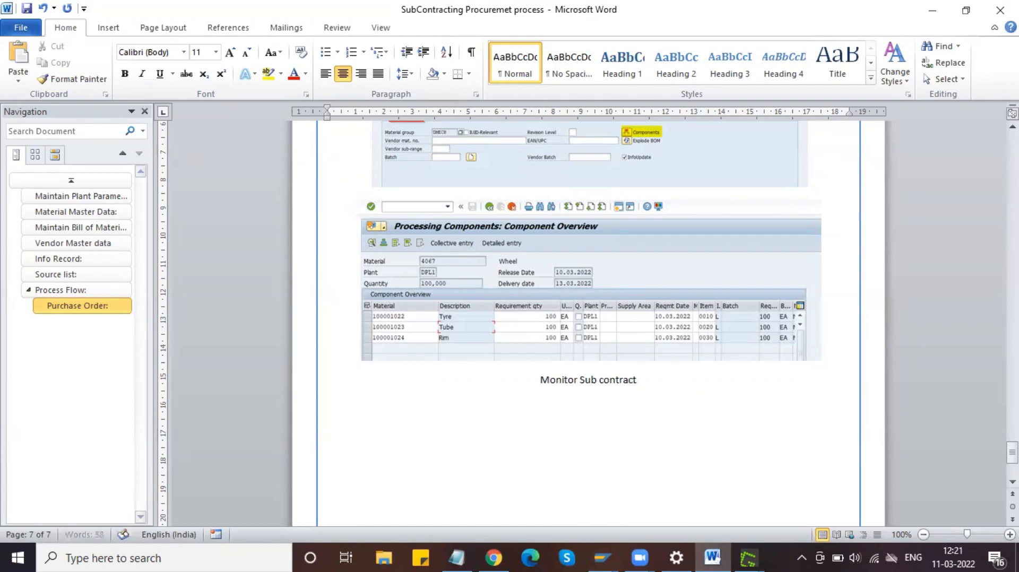
text(Stock)
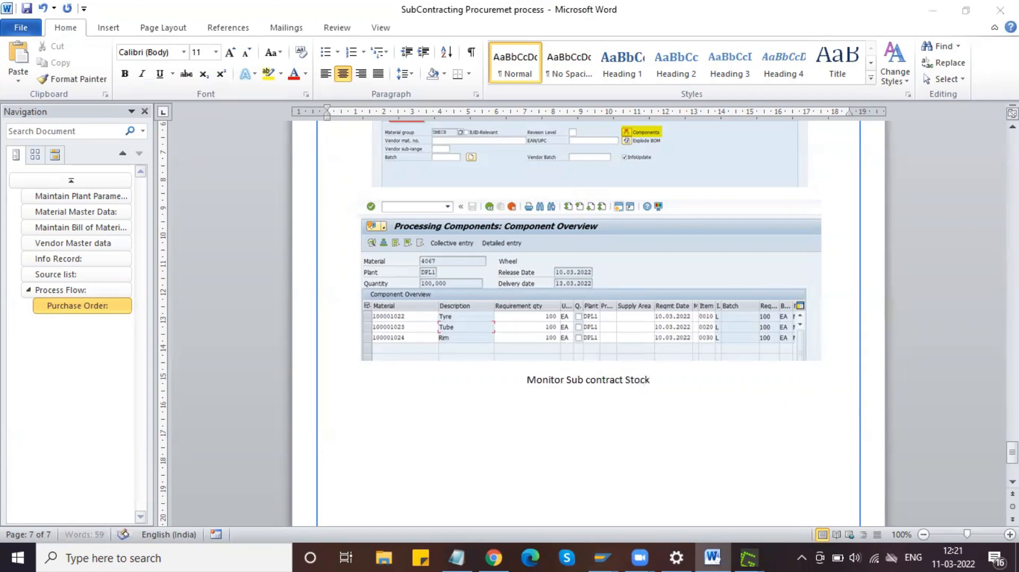
key(alt+Tab)
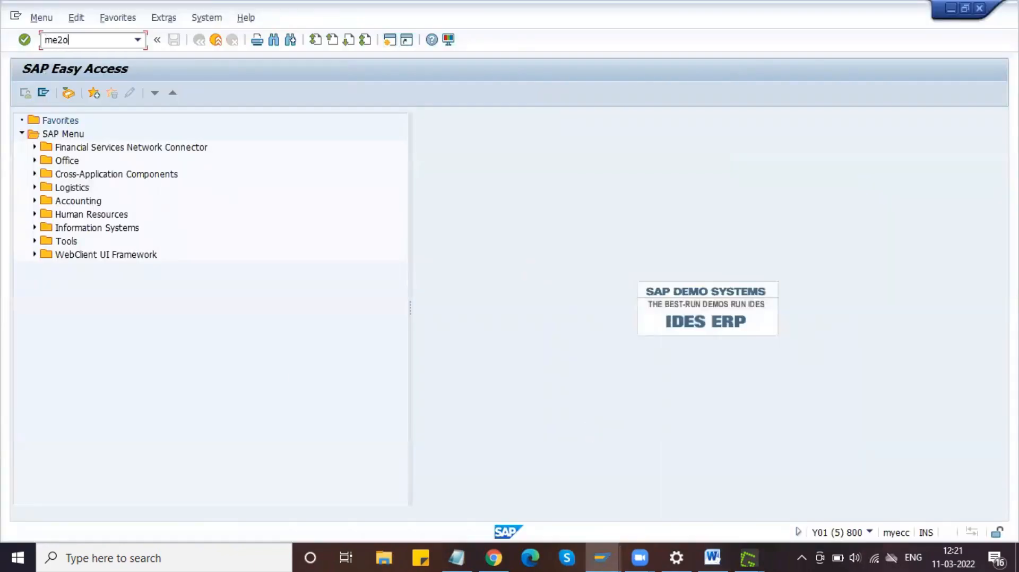
Step: Run ME2O and copy a Greenshot capture of the DPL1 selection screen, ready to paste into Word
text(me2o)
key(Return)
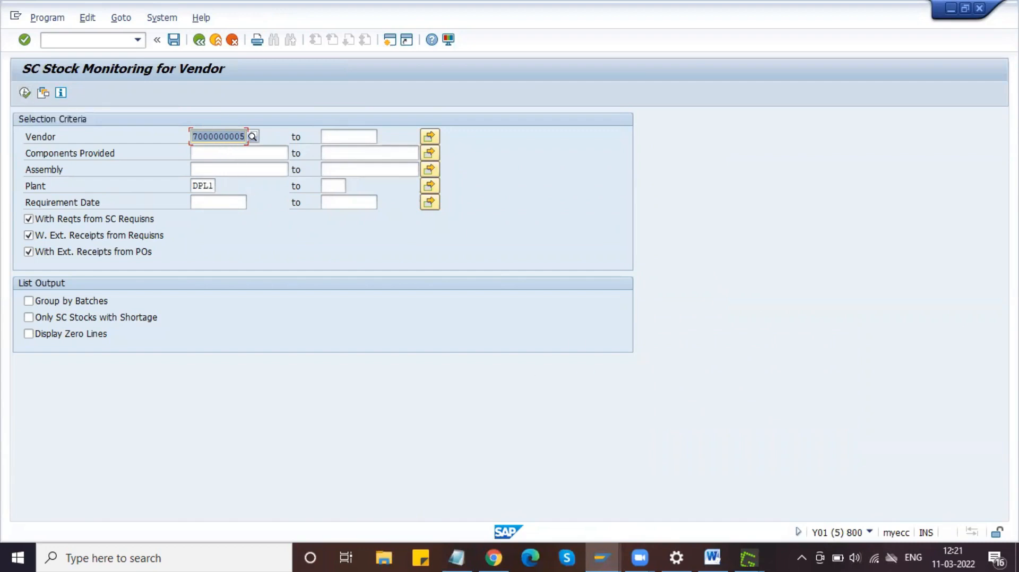
key(Print)
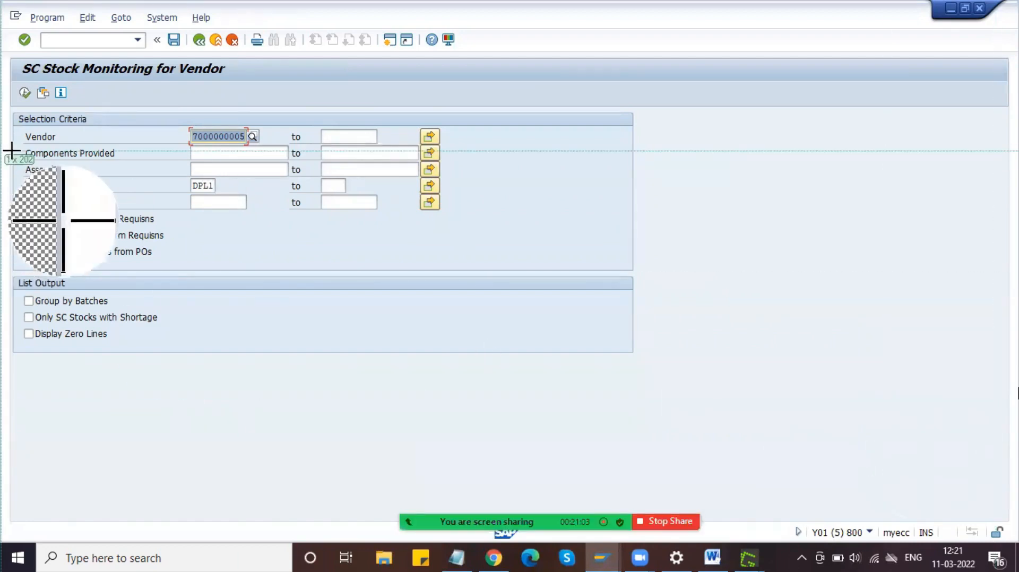
drag(4, 49, 650, 368)
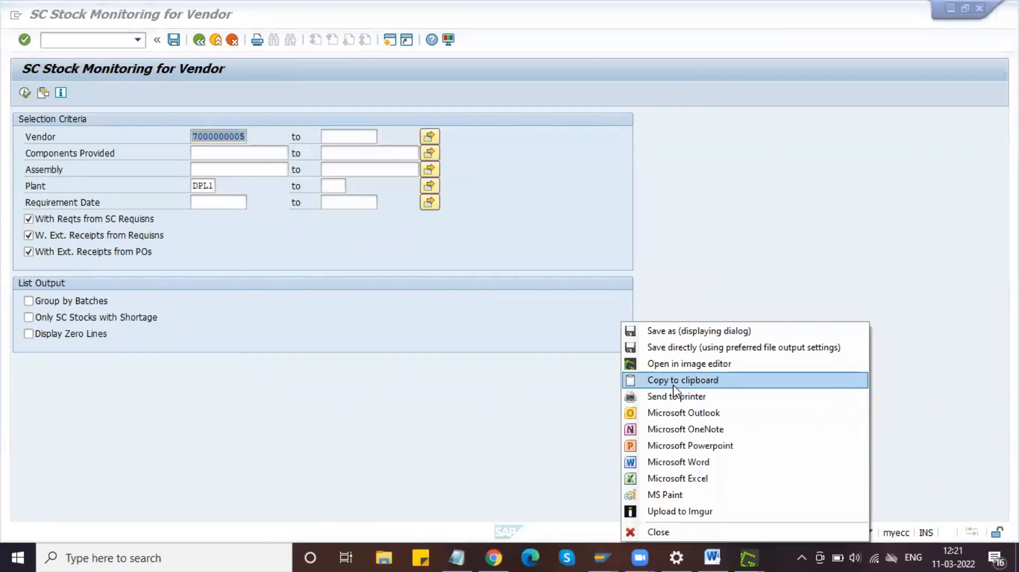
click(675, 387)
click(712, 557)
key(Return)
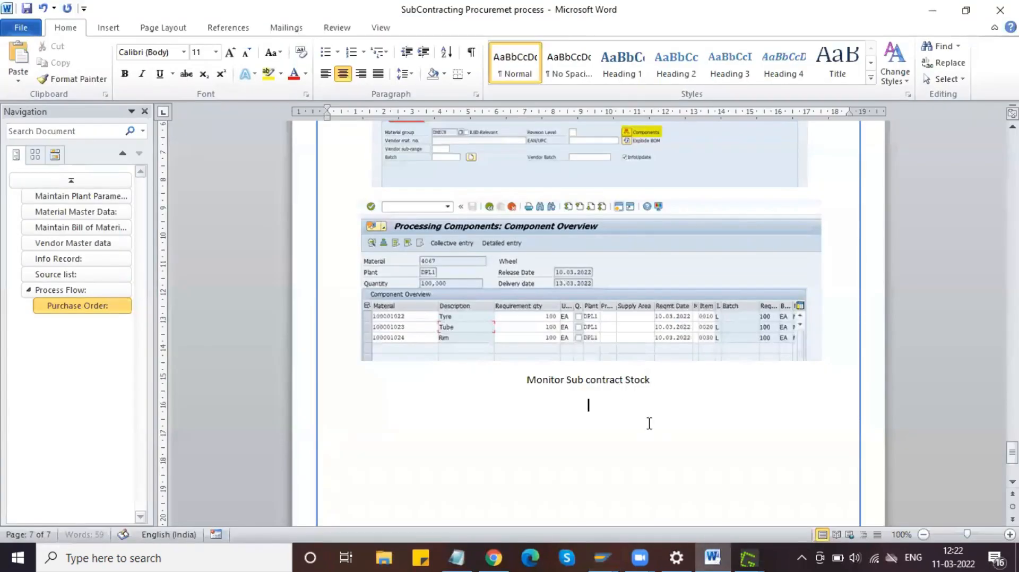
Step: Paste the stock monitoring screenshot and format its caption like the 'Purchase Order:' heading
key(ctrl+v)
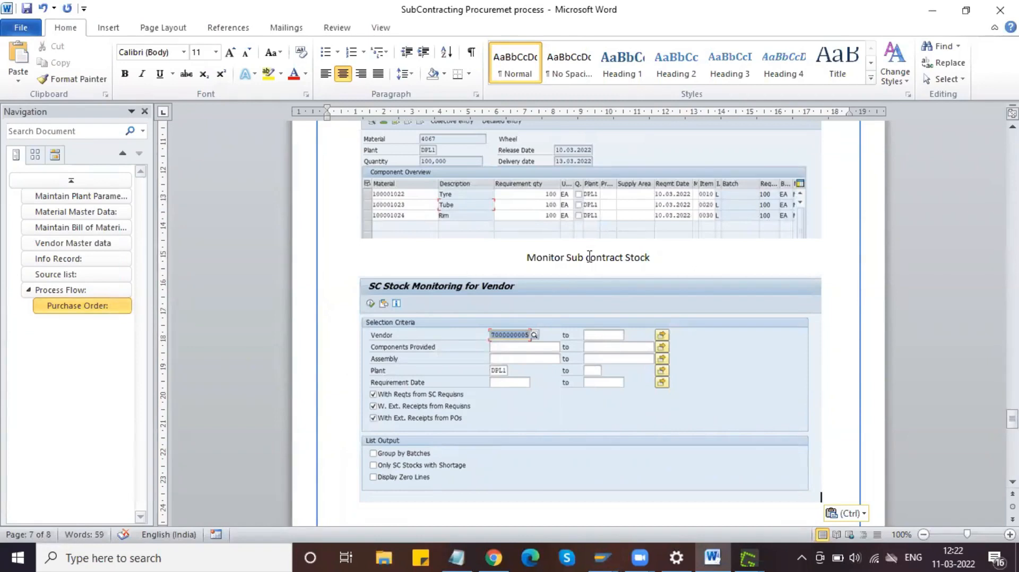
scroll(589, 256, up, 10)
drag(415, 213, 332, 206)
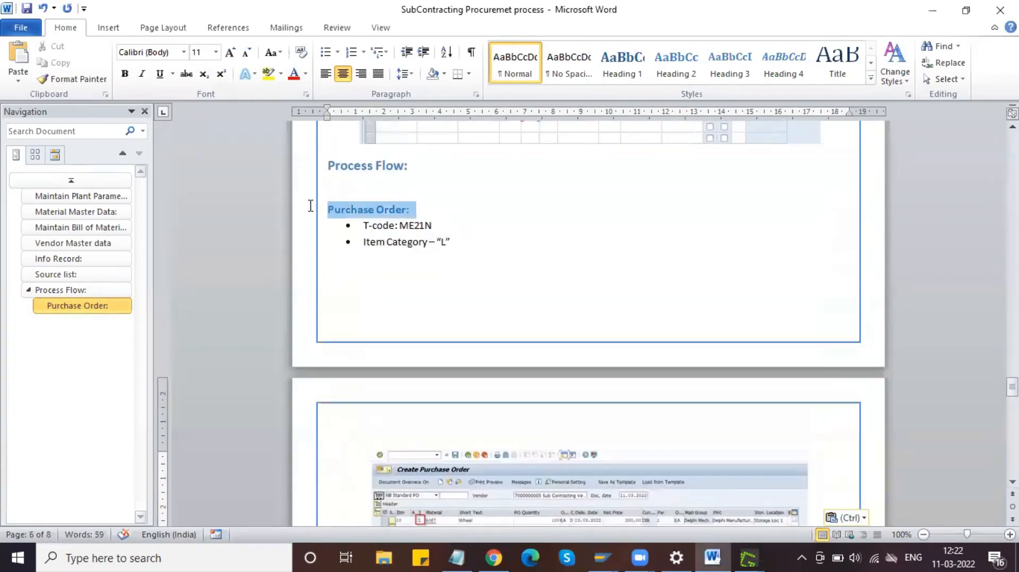
click(53, 78)
scroll(512, 250, down, 12)
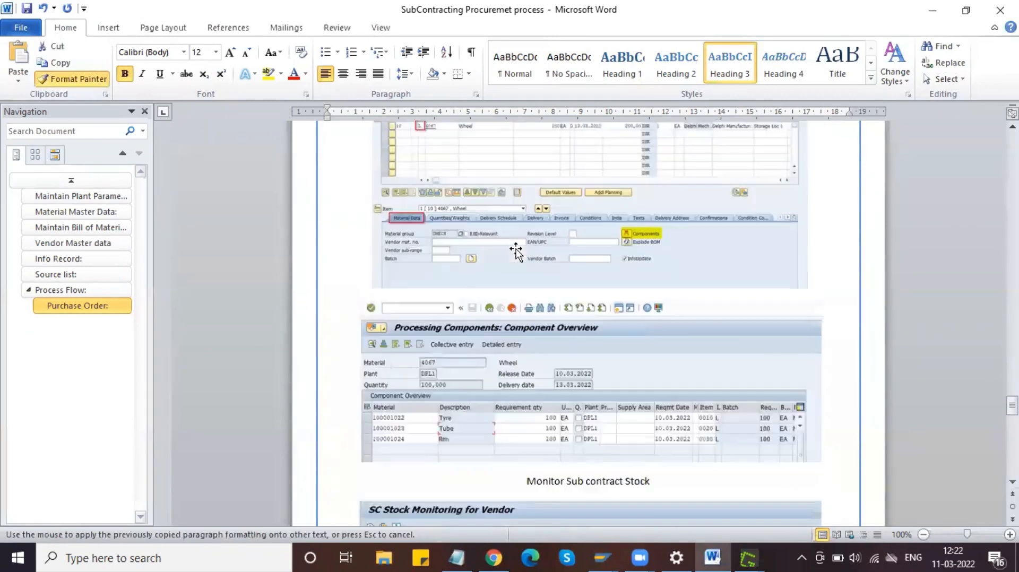
scroll(516, 252, down, 6)
scroll(516, 253, up, 2)
scroll(516, 252, down, 4)
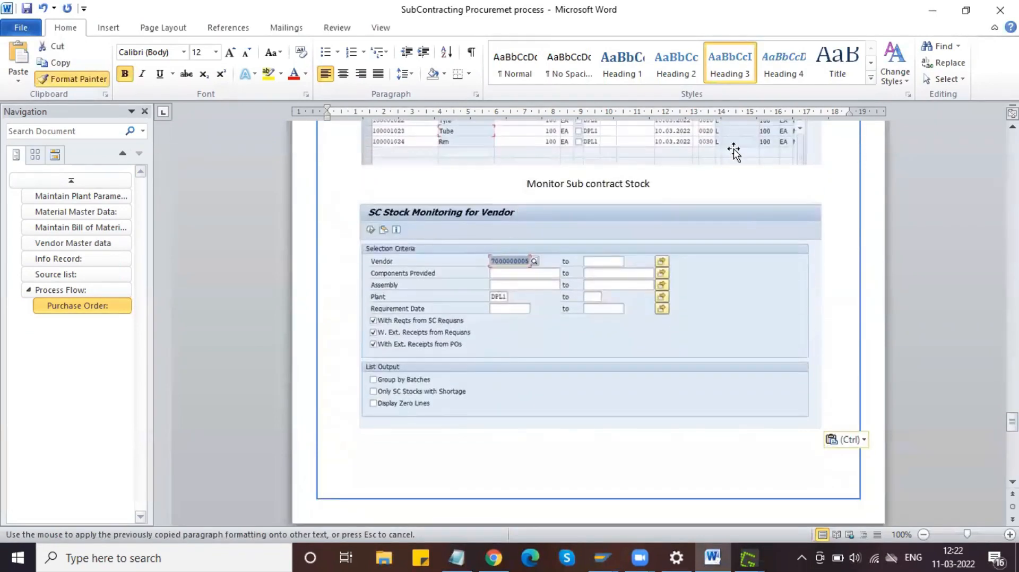
drag(661, 186, 531, 190)
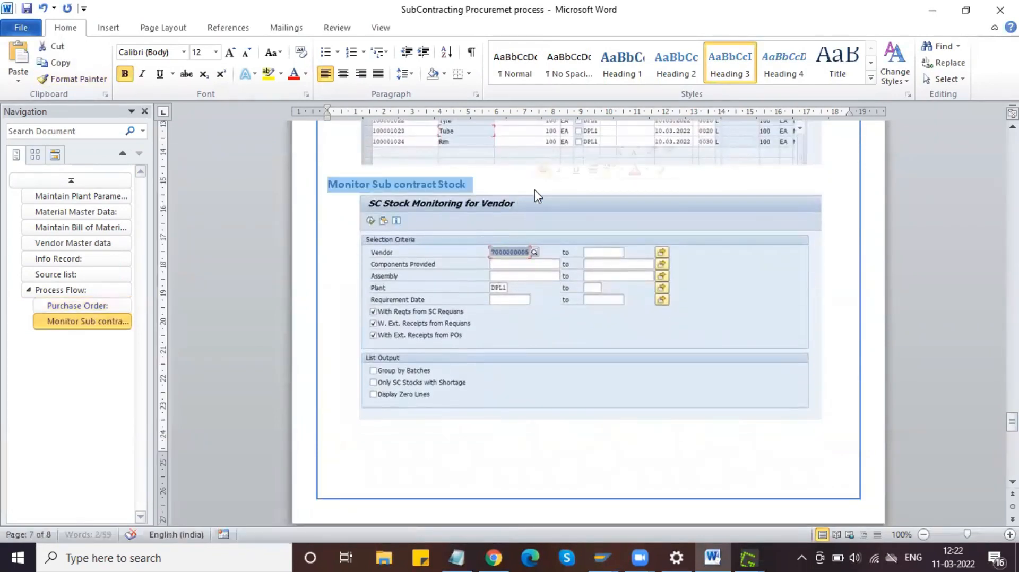
Step: Add a colon to the heading and a 'T-code: ME2O' bullet below it, then save the guide
click(477, 190)
text(:)
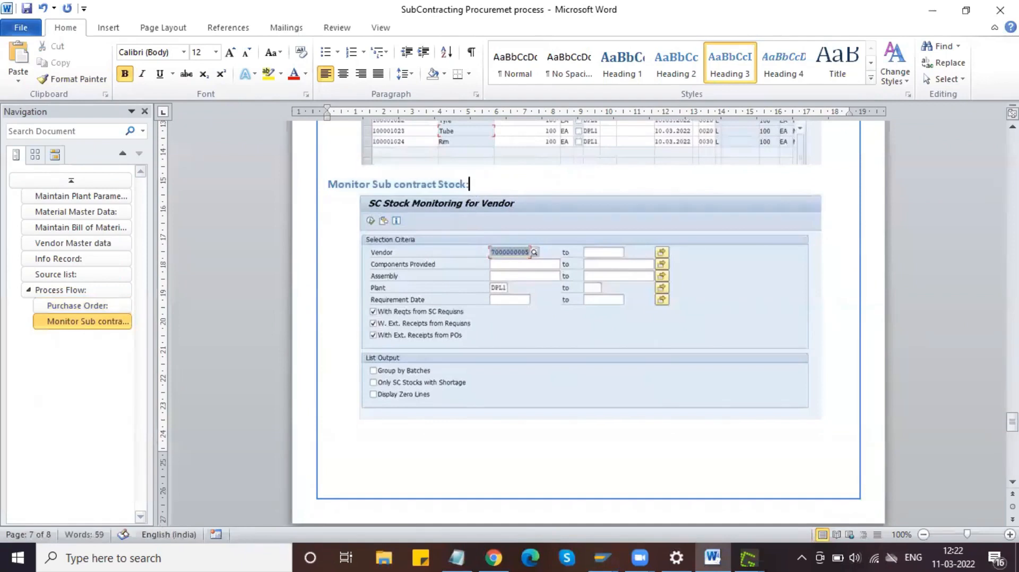
key(Return)
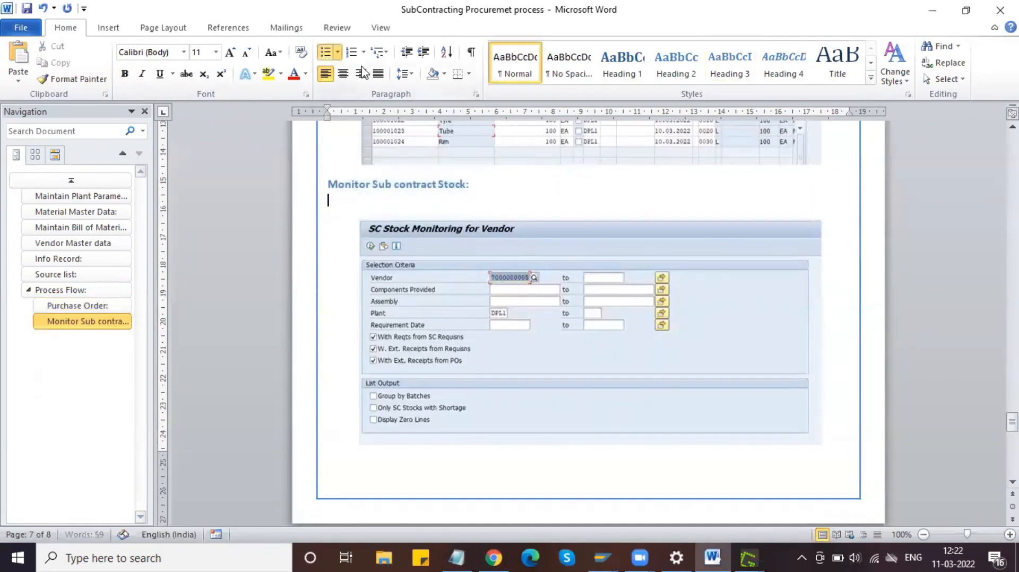
text(T-code:)
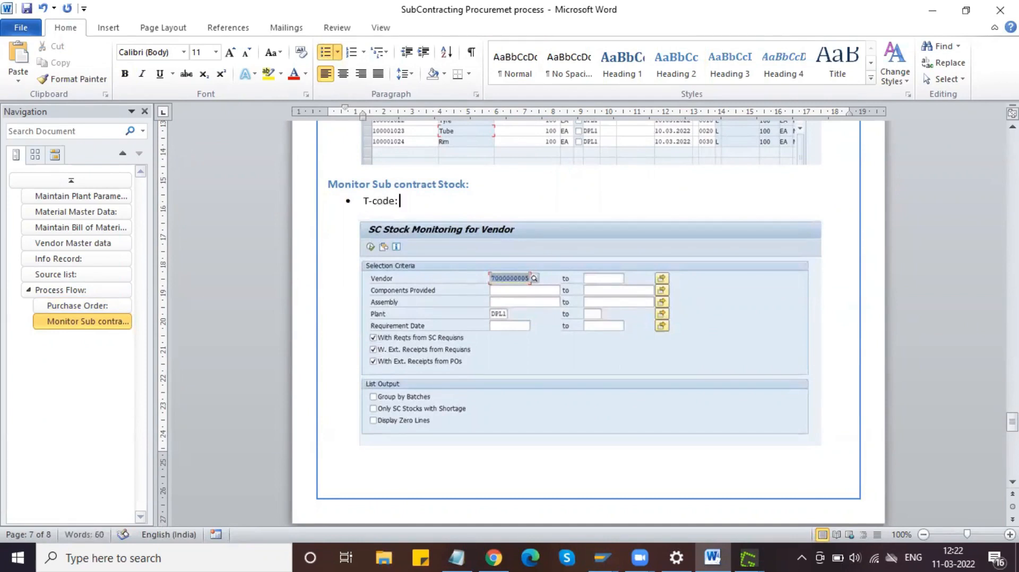
text( ME2O)
key(ctrl+s)
Step: Add a line after the screenshot, then execute ME2O to list the Tyre, Tube and Rim subcontract requirements
click(830, 431)
key(Return)
key(alt+Tab)
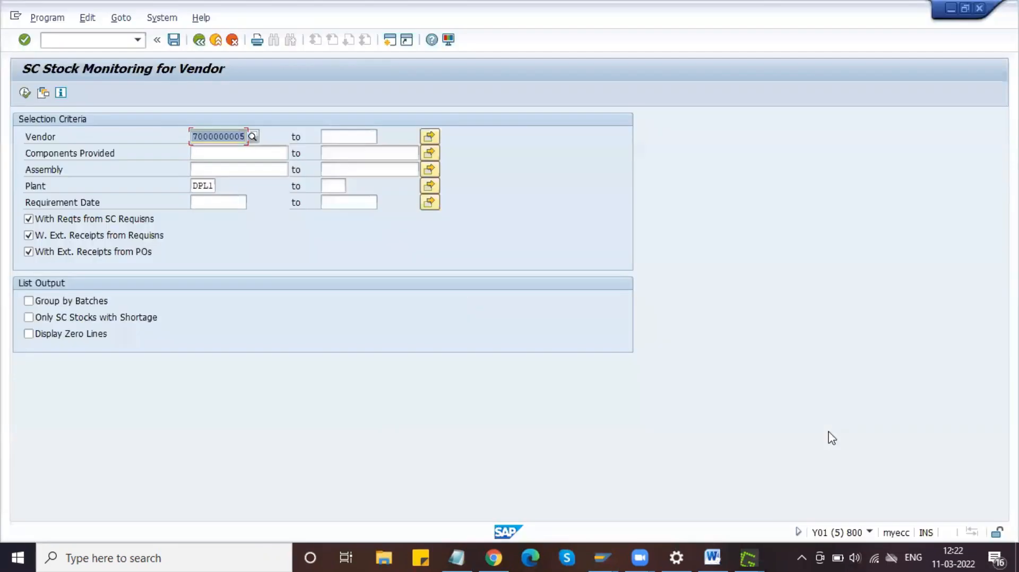
click(25, 94)
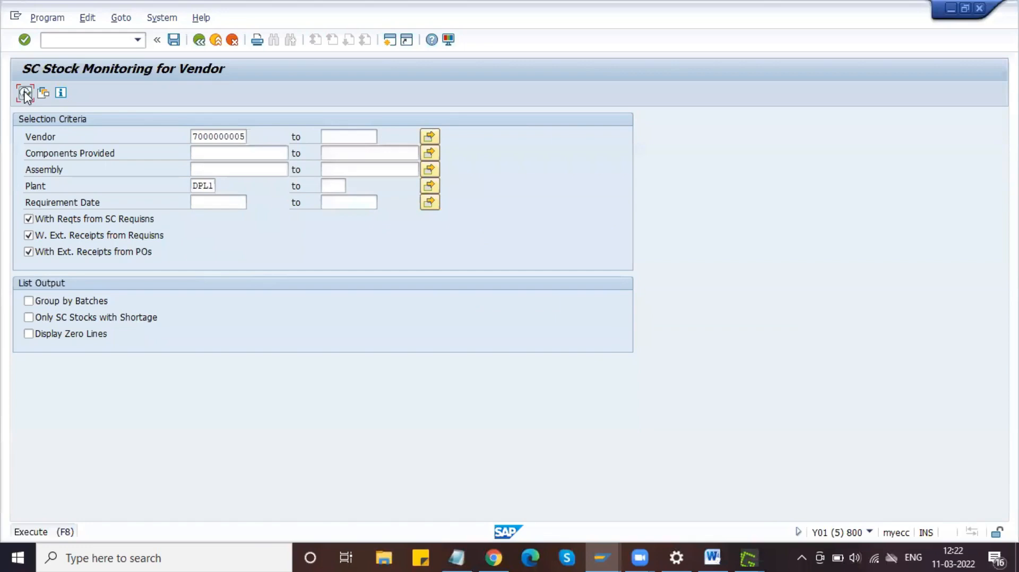
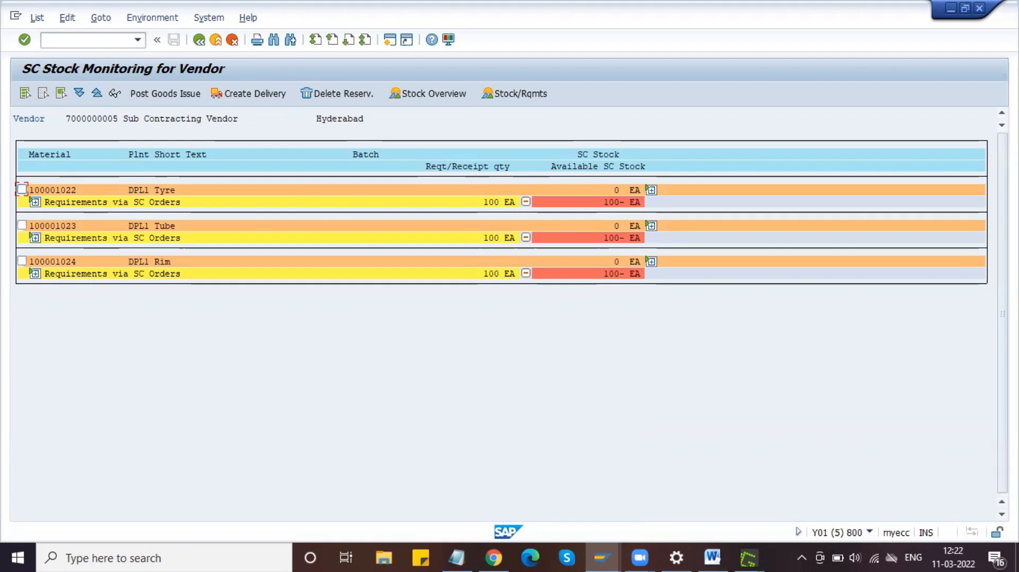
Step: Capture the SC Stock Monitoring for Vendor list region with Greenshot and copy it
key(Print)
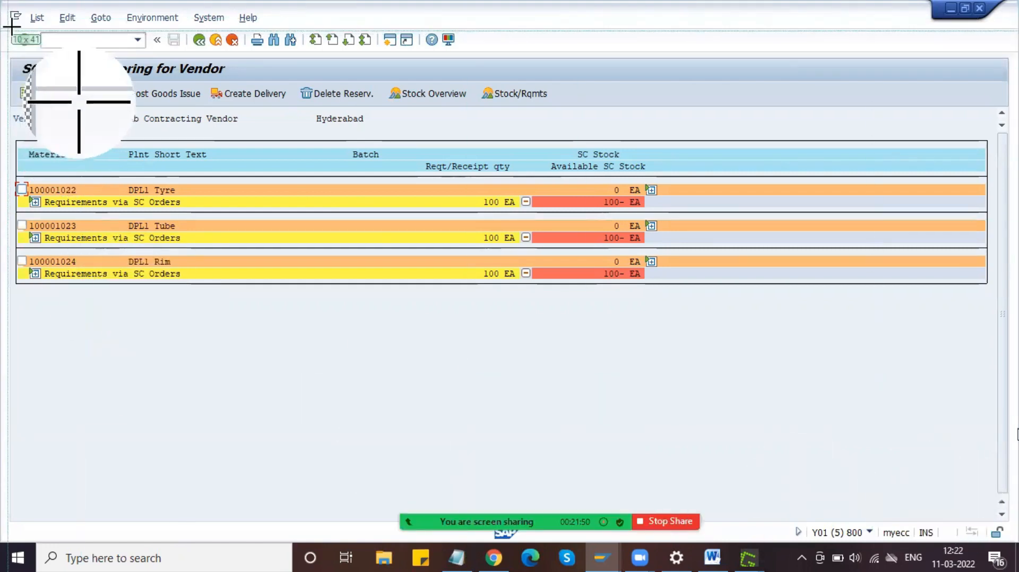
drag(5, 20, 735, 314)
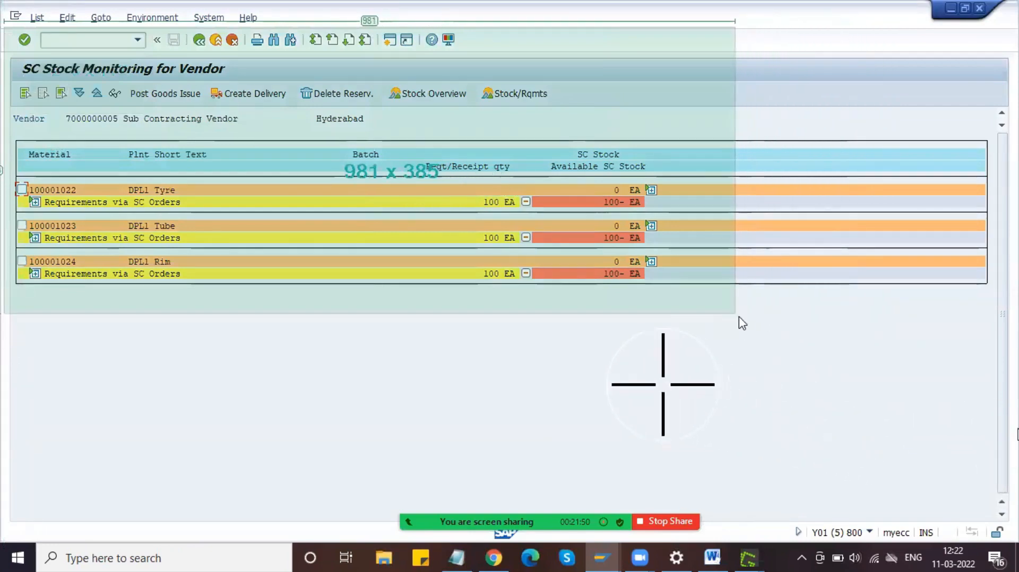
click(769, 366)
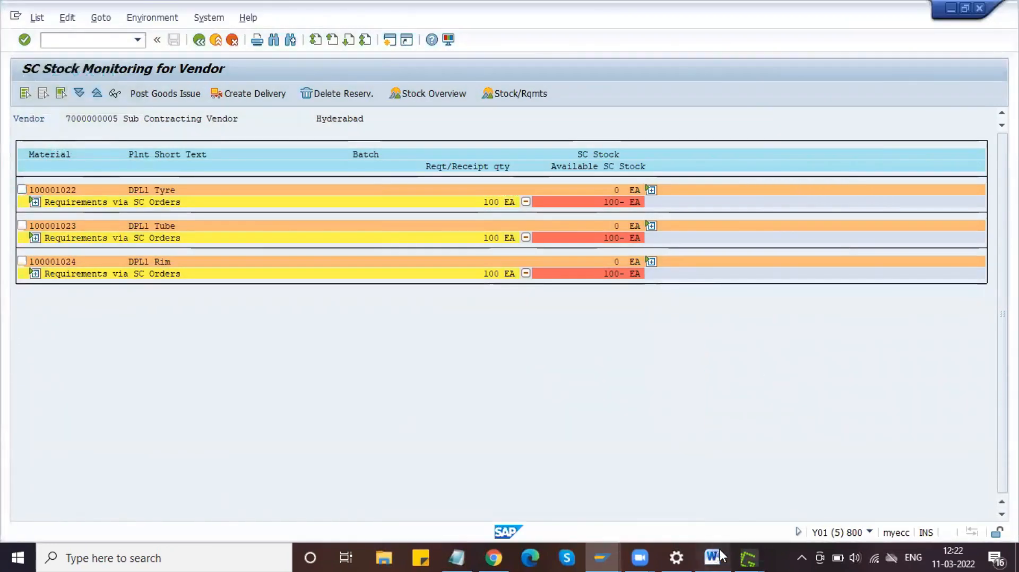
Step: Paste the screenshot into the Word guide, save it, and return to SAP's Stock Overview
click(712, 556)
key(ctrl+v)
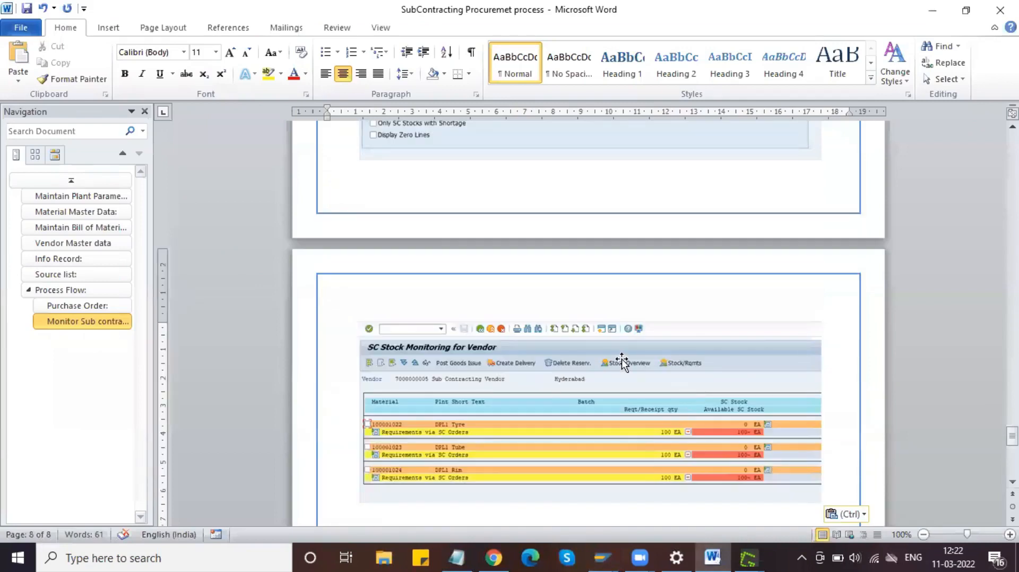
scroll(619, 359, down, 3)
key(ctrl+s)
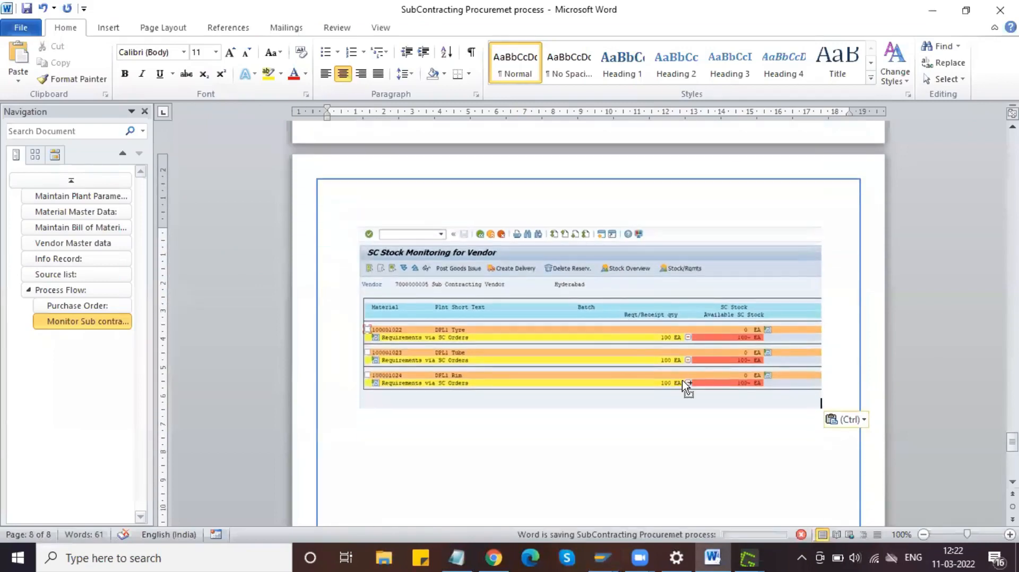
click(610, 549)
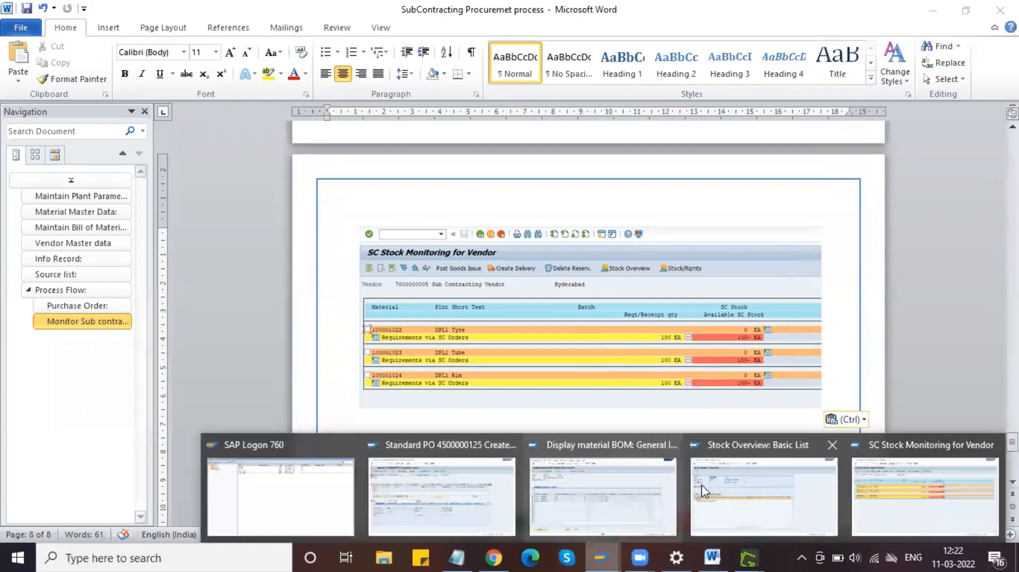
click(703, 487)
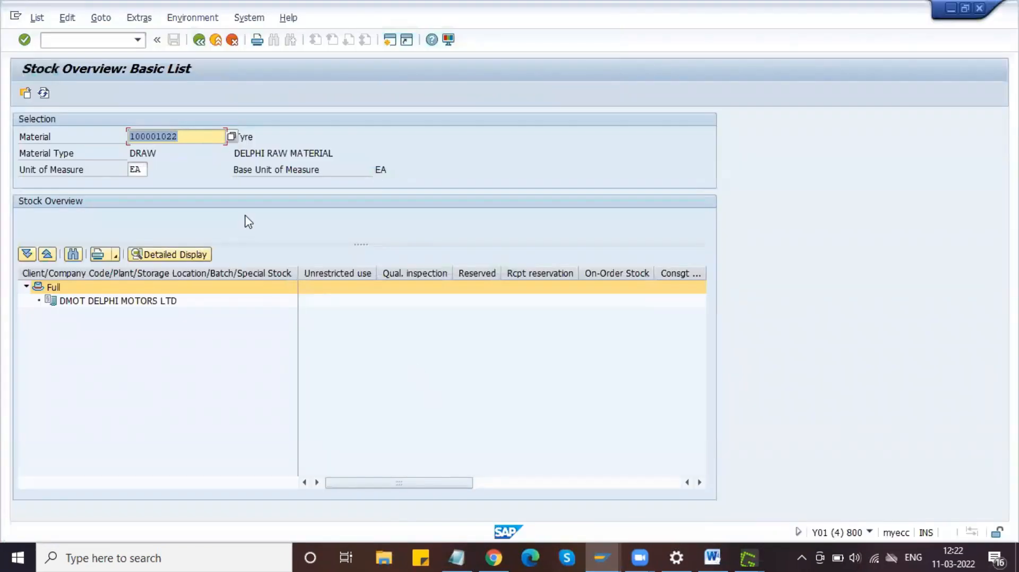
Step: Select the material number in Stock Overview and launch the /NMIGO goods movement transaction
drag(190, 138, 112, 134)
click(207, 139)
click(100, 40)
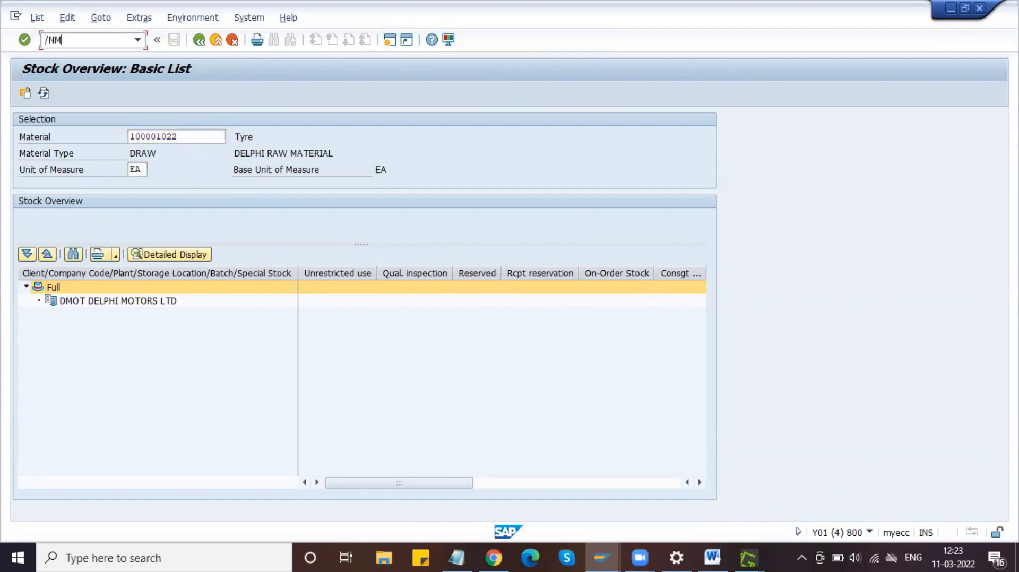
key(Return)
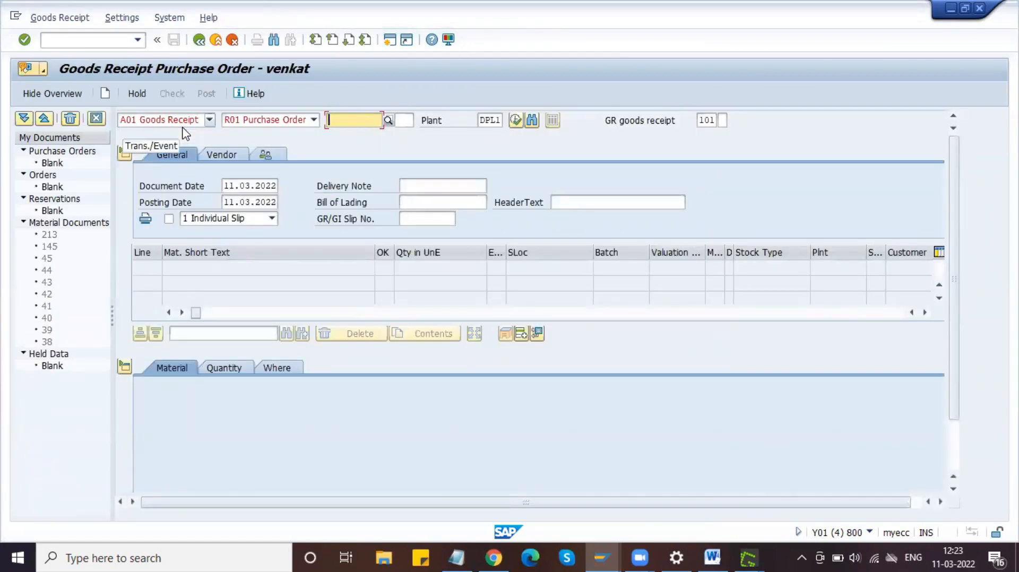
Step: Set the goods receipt reference to R10 Other for a 561 initial stock entry
click(313, 120)
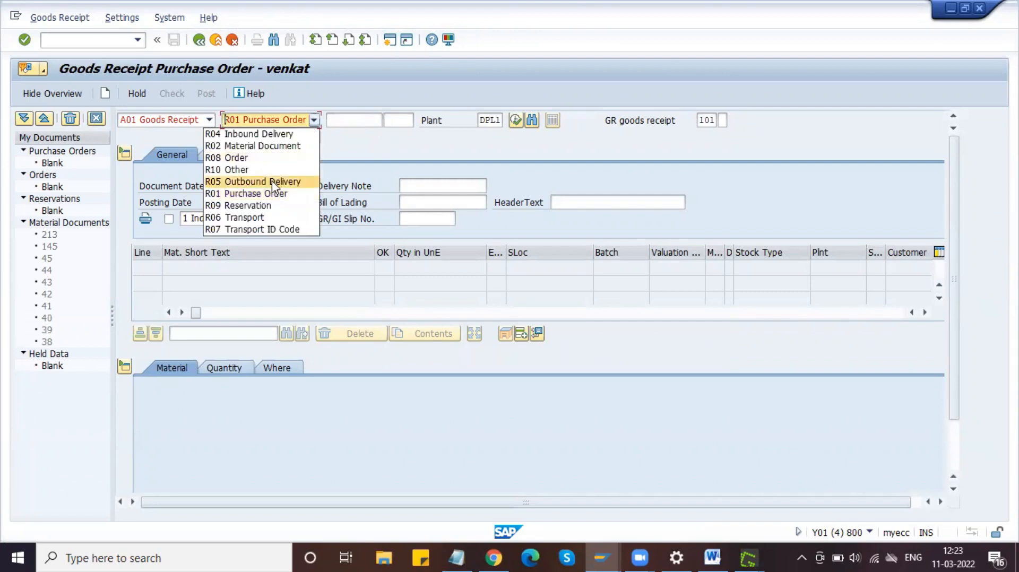
click(269, 170)
click(363, 121)
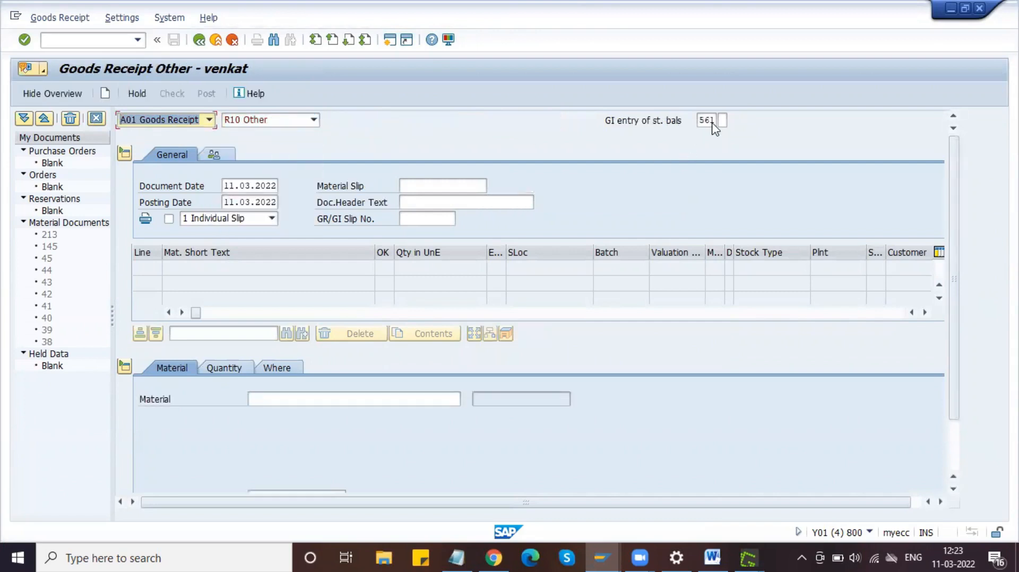
click(279, 402)
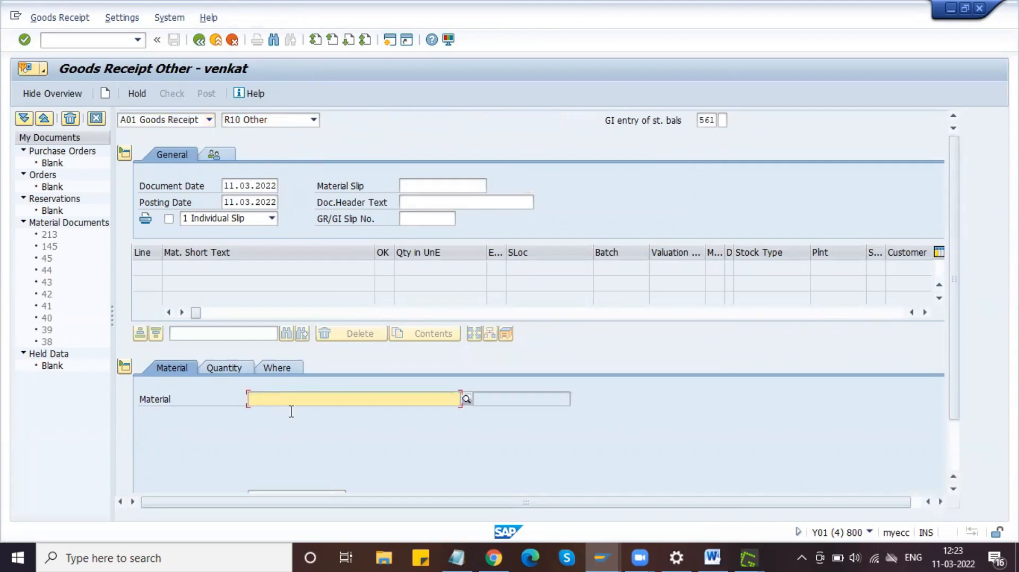
Step: Enter Tyre material 100001022 copied from the notes as the receipt item
click(473, 556)
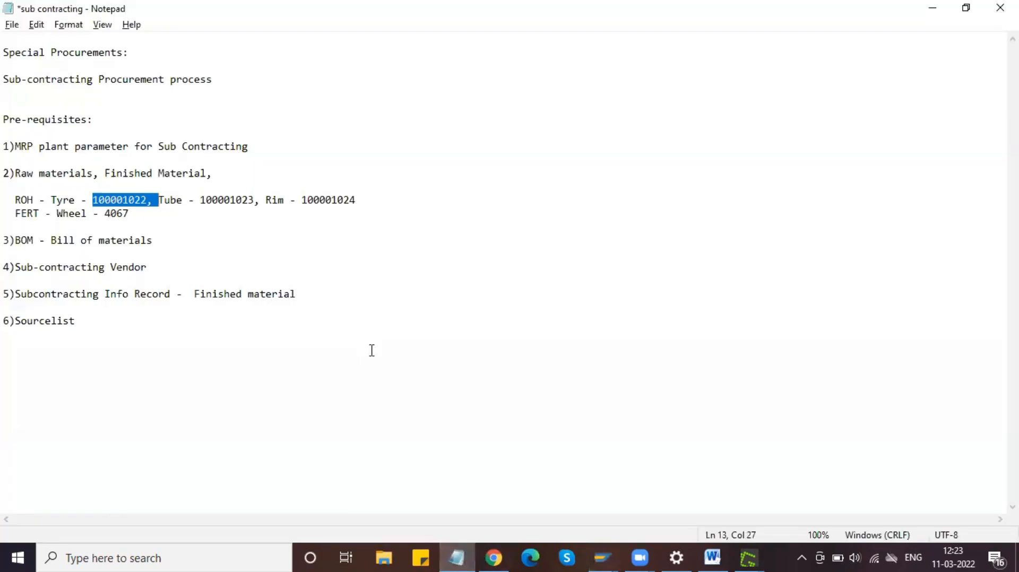
key(ctrl+c)
key(alt+Tab)
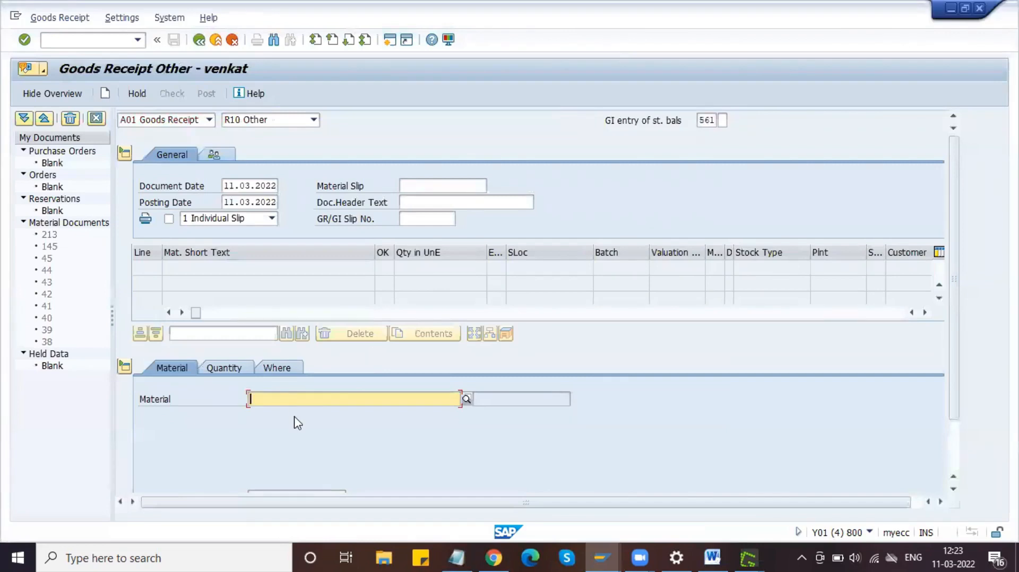
key(ctrl+v)
key(BackSpace)
key(BackSpace)
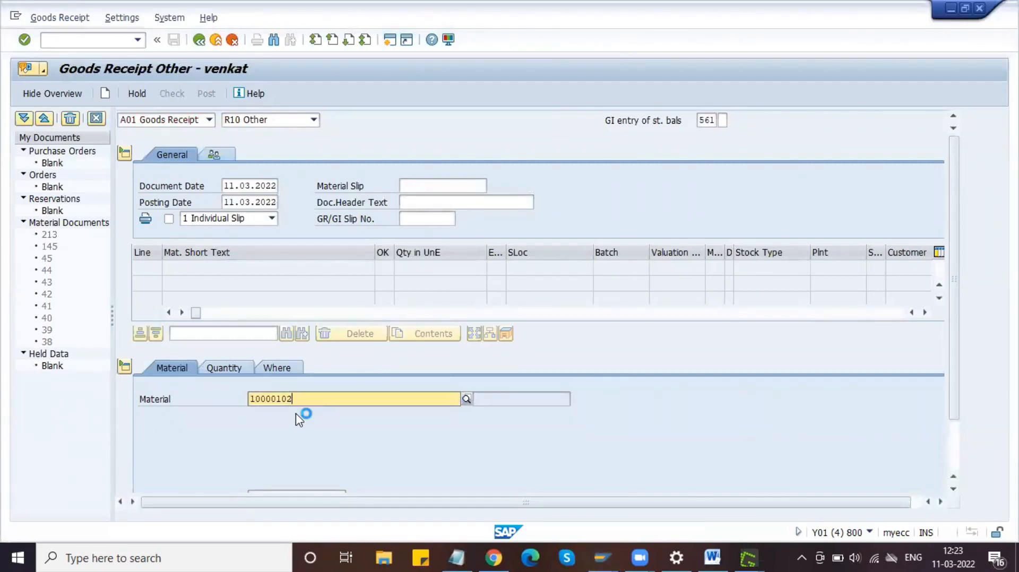
text(2)
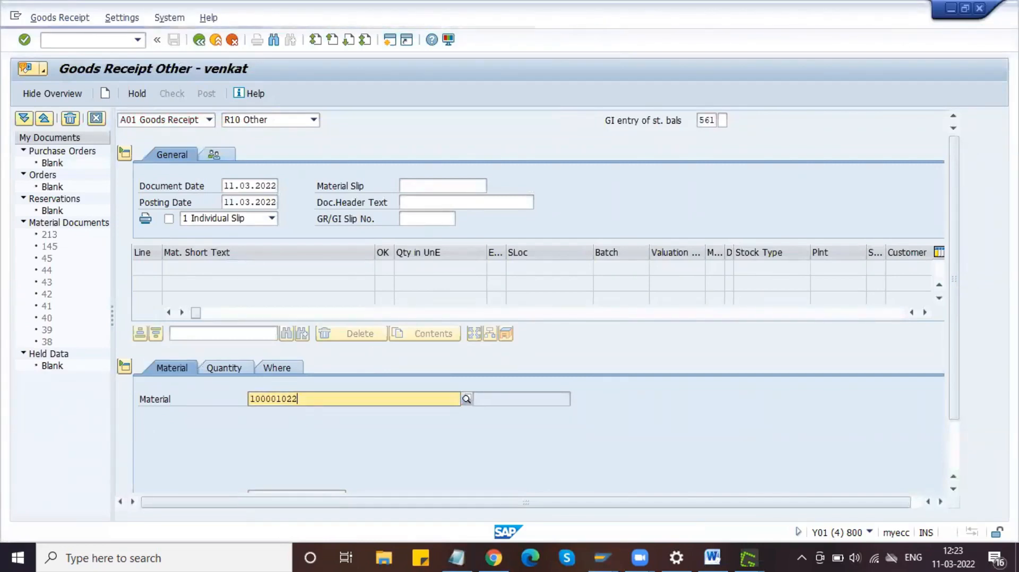
key(Return)
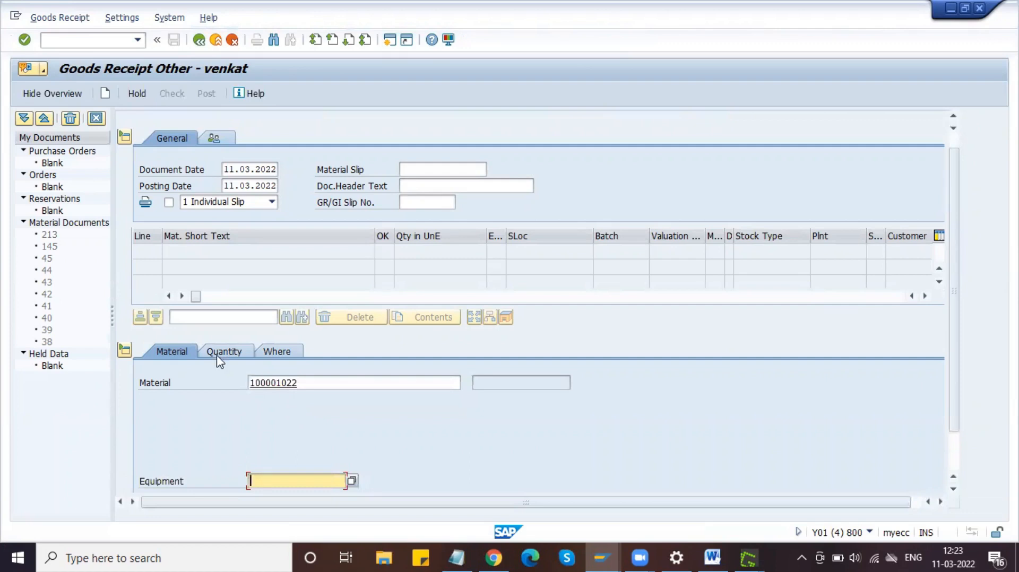
Step: Give the Tyre item quantity 3000, plant DPL1 and storage location S11
click(222, 352)
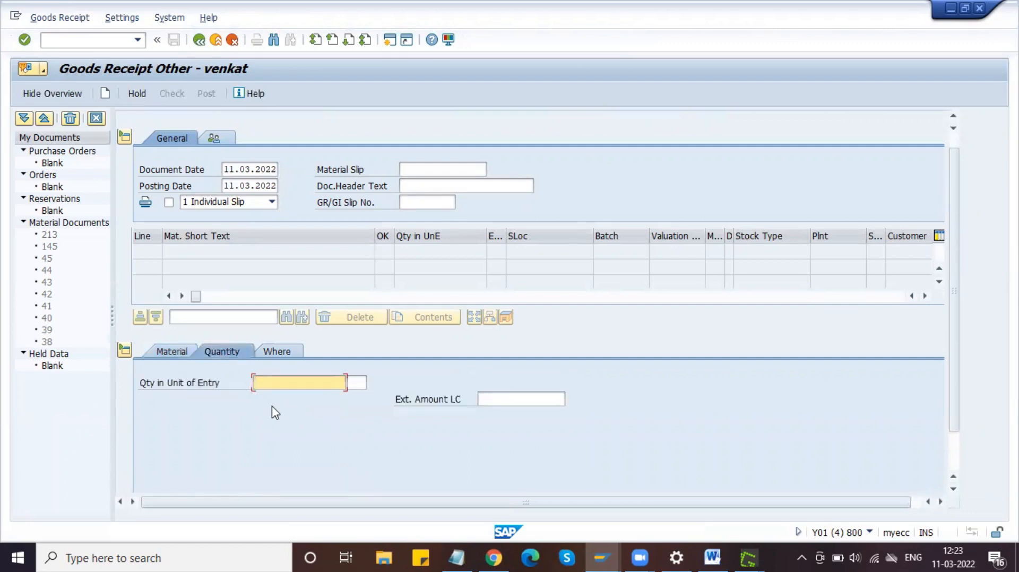
text(3000)
click(278, 350)
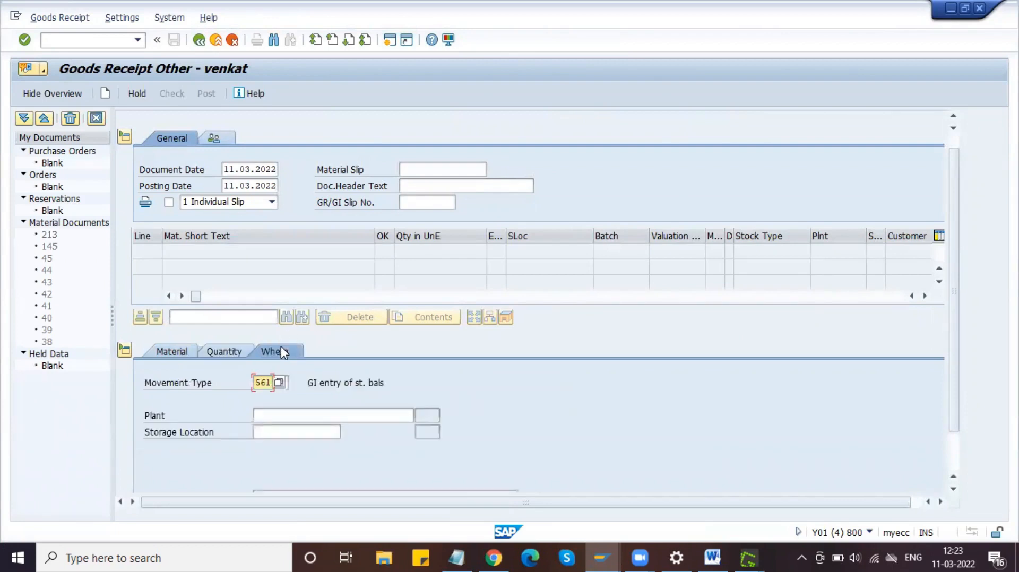
click(306, 420)
text(DPL1)
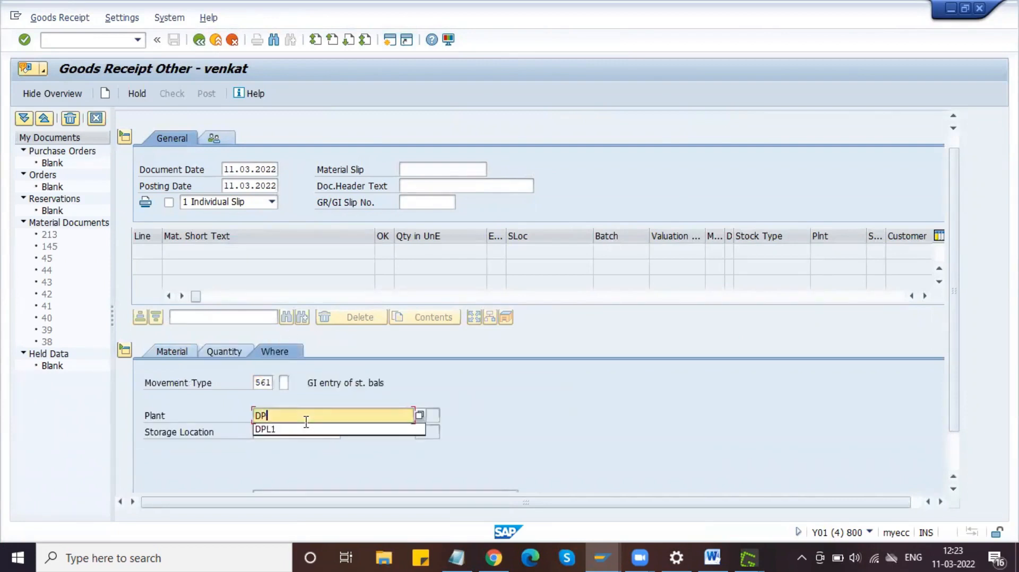
key(Tab)
text(S1)
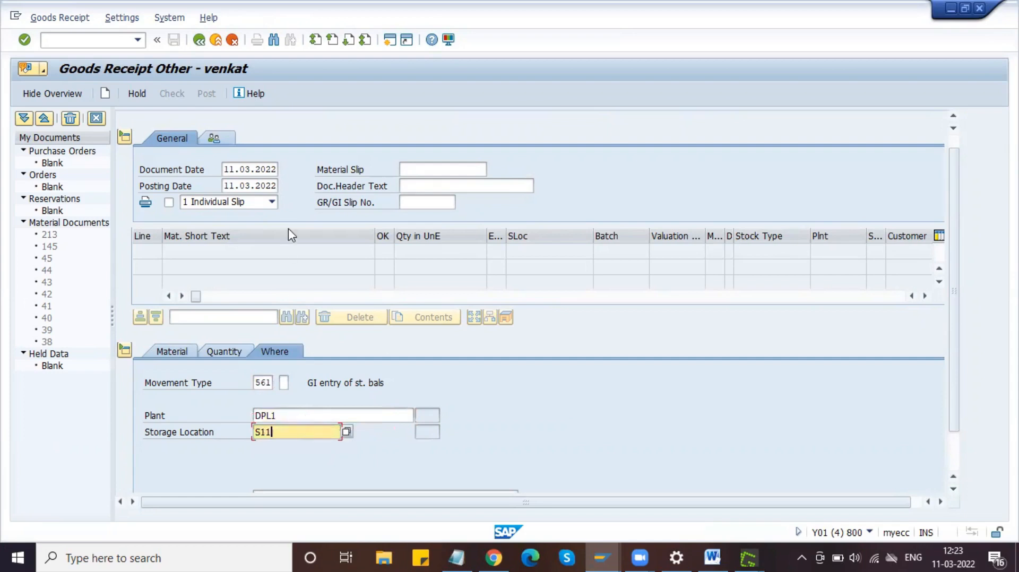
key(Return)
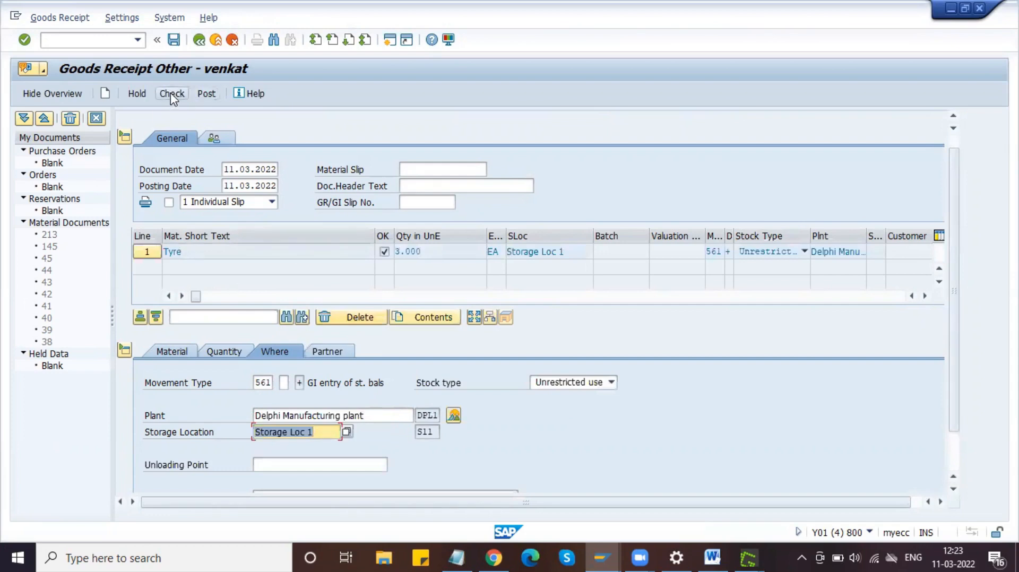
Step: Check and post the initial stock entry as document 147, then select the Tube number in the notes
click(172, 94)
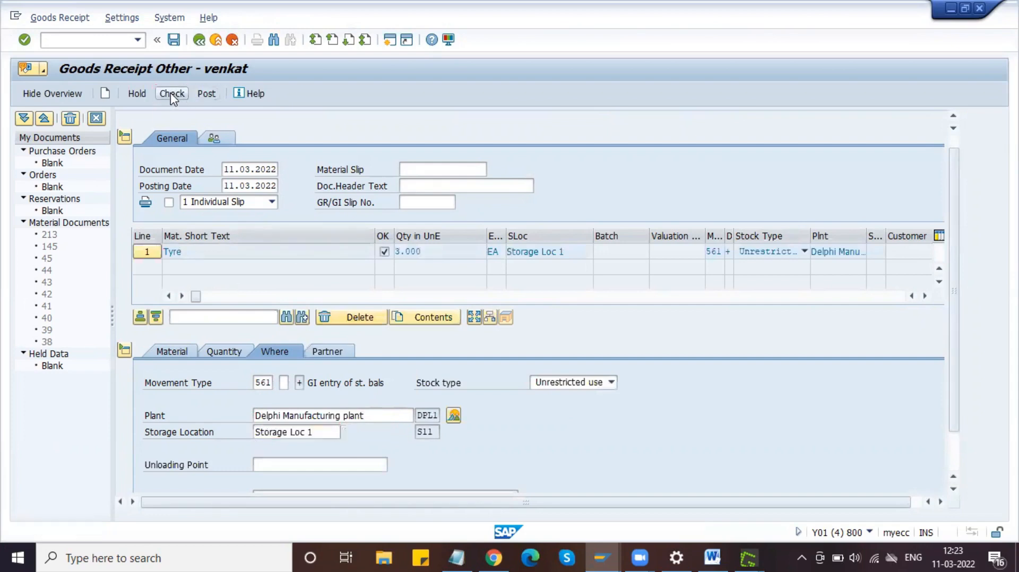
click(207, 93)
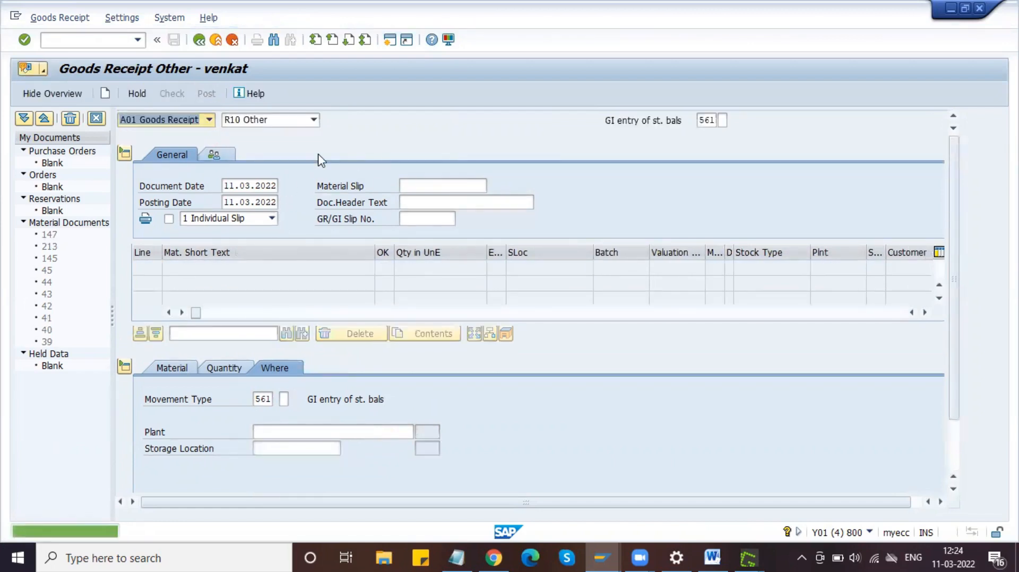
key(alt+Tab)
double_click(231, 200)
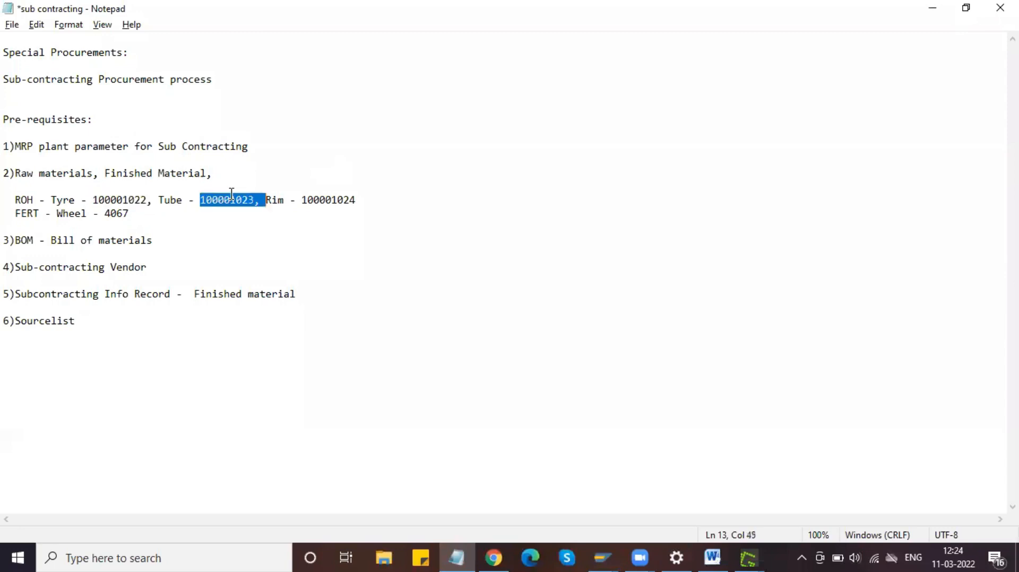
Step: Copy Tube number 100001023 and enter plant DML1 with storage location S11
click(254, 201)
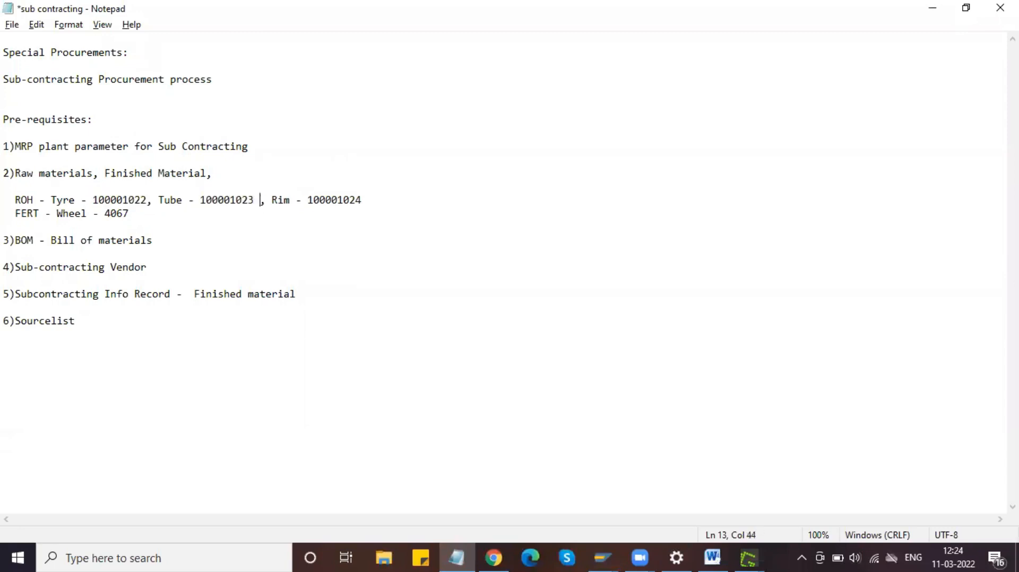
double_click(239, 200)
key(ctrl+c)
key(alt+Tab)
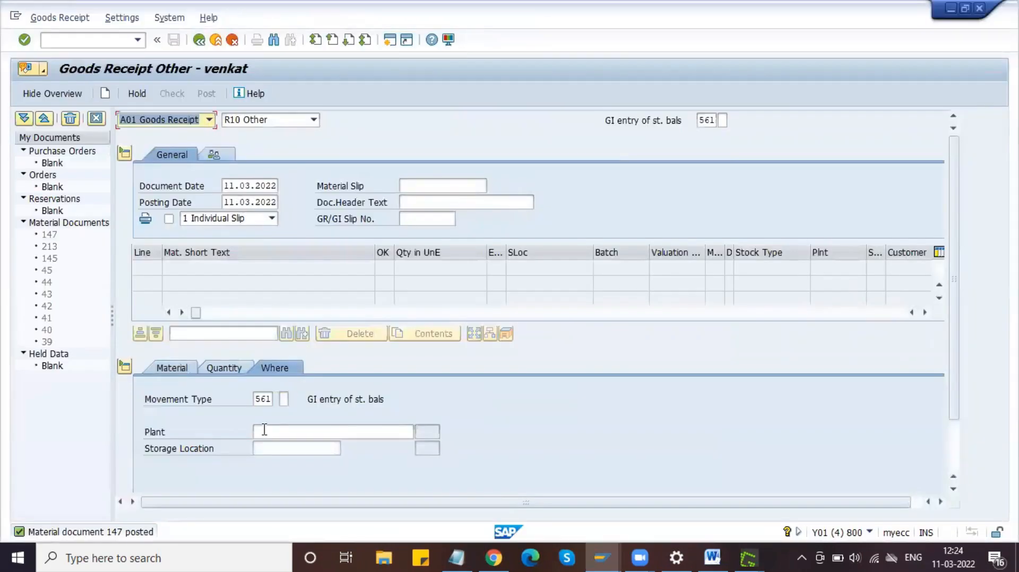
click(264, 430)
text(DML1)
key(Tab)
text(S11)
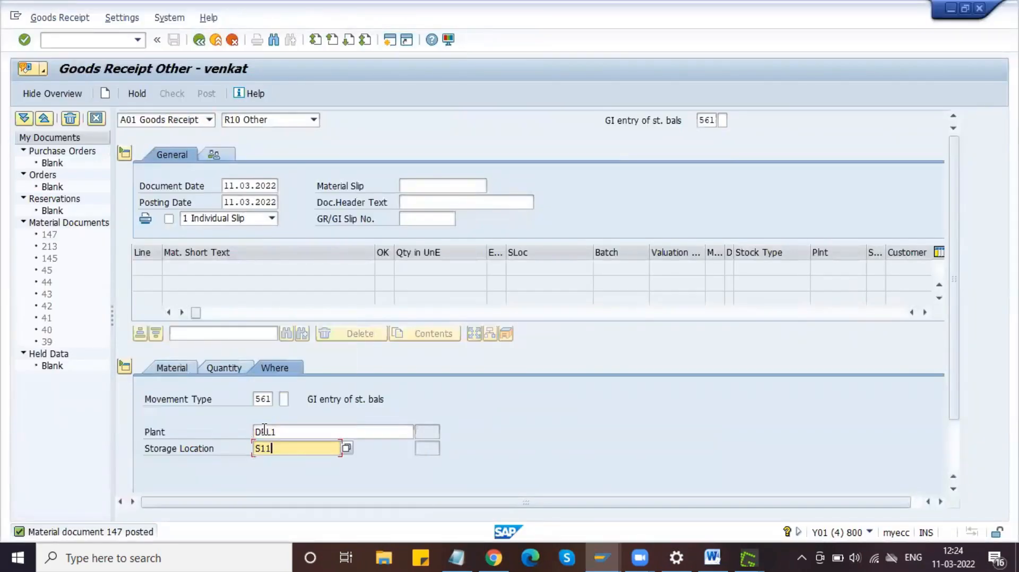
Step: Enter quantity 3000 for material 100001023, confirm the line, then select Rim 100001024 in the notes
click(231, 363)
text(3000)
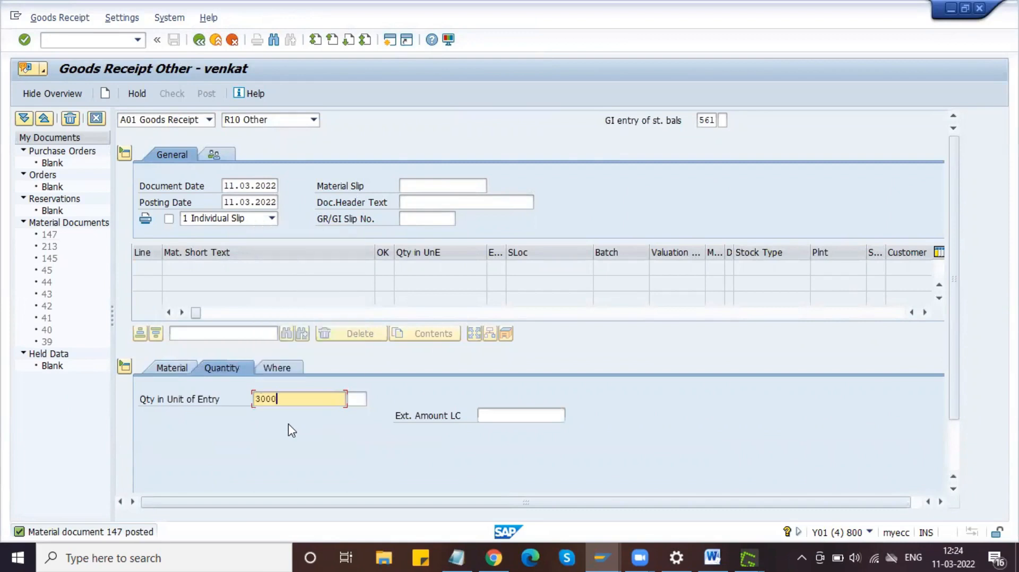
click(182, 371)
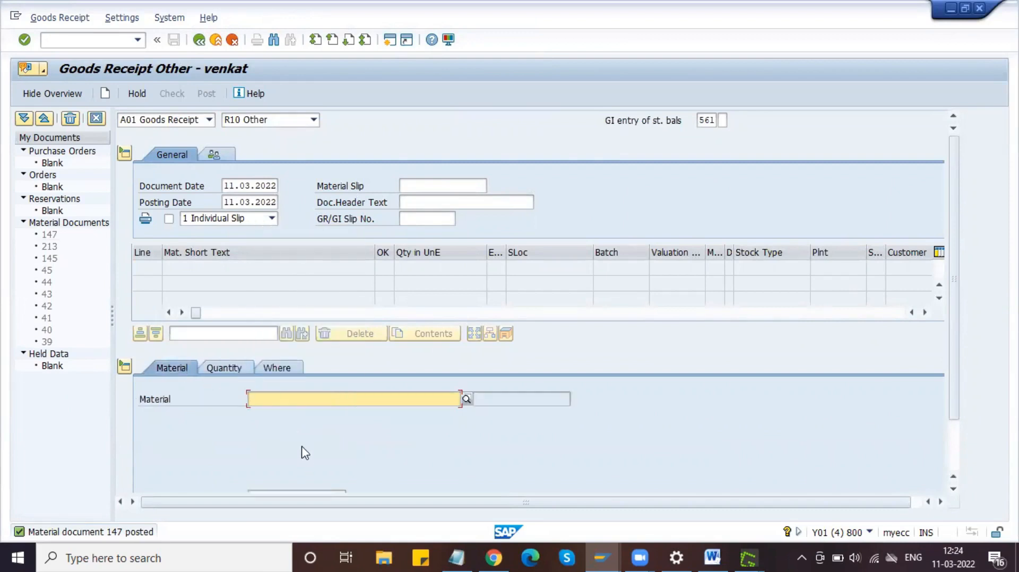
key(ctrl+v)
key(Return)
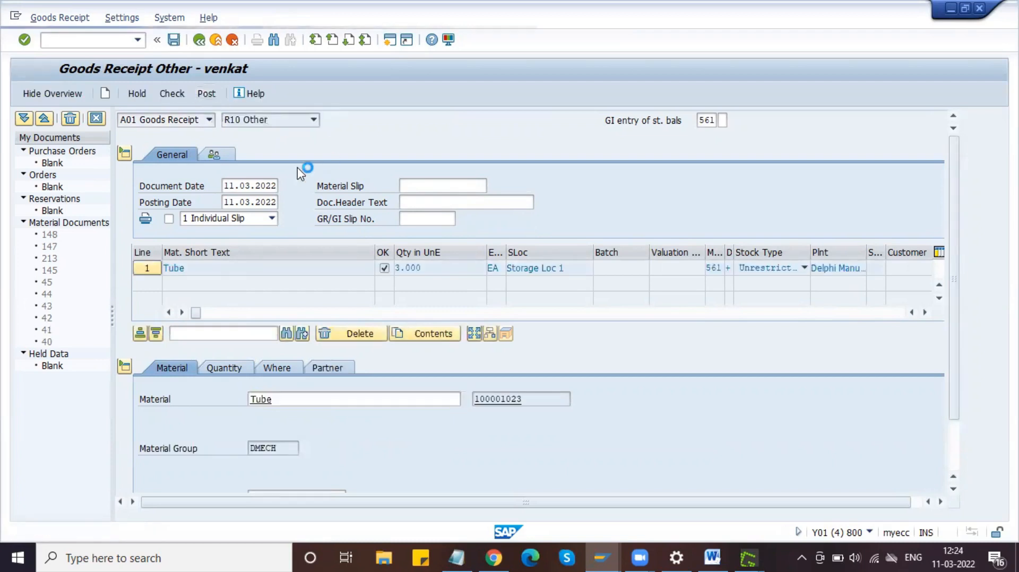
key(alt+Tab)
double_click(336, 200)
key(ctrl+c)
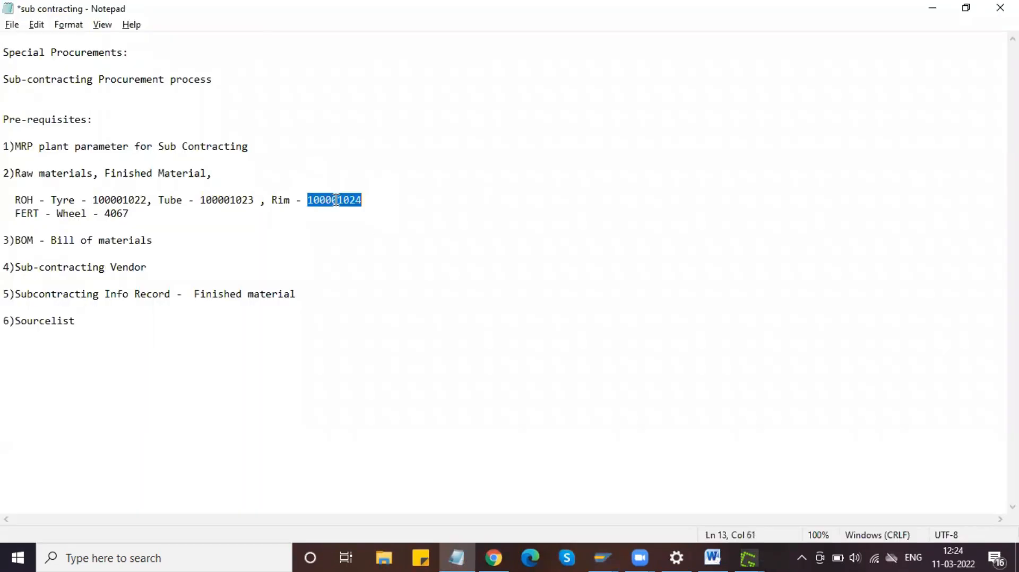
Step: Enter Rim 100001024 with quantity 3000, plant DPL1 and storage location S11
key(alt+Tab)
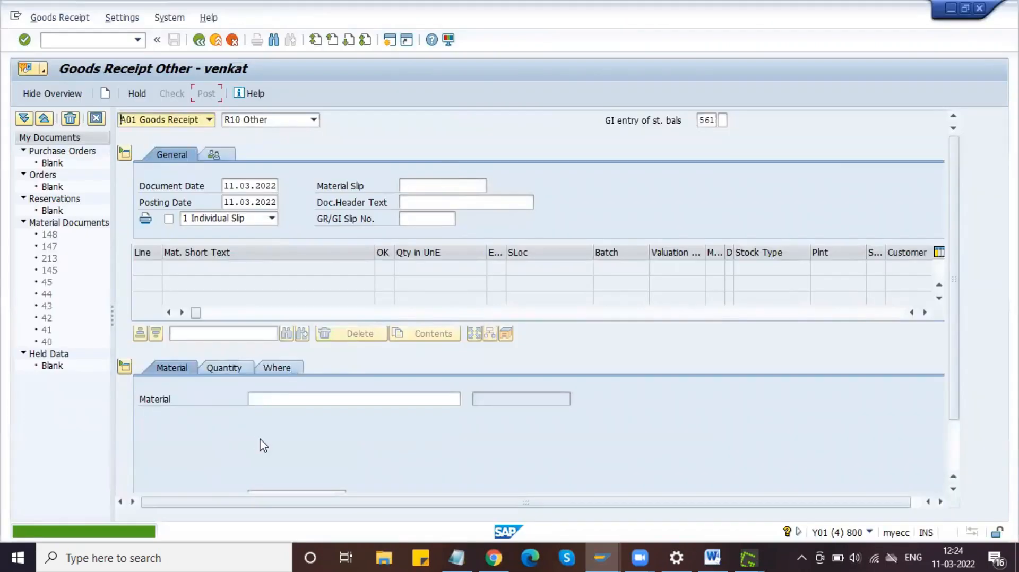
click(276, 401)
key(ctrl+v)
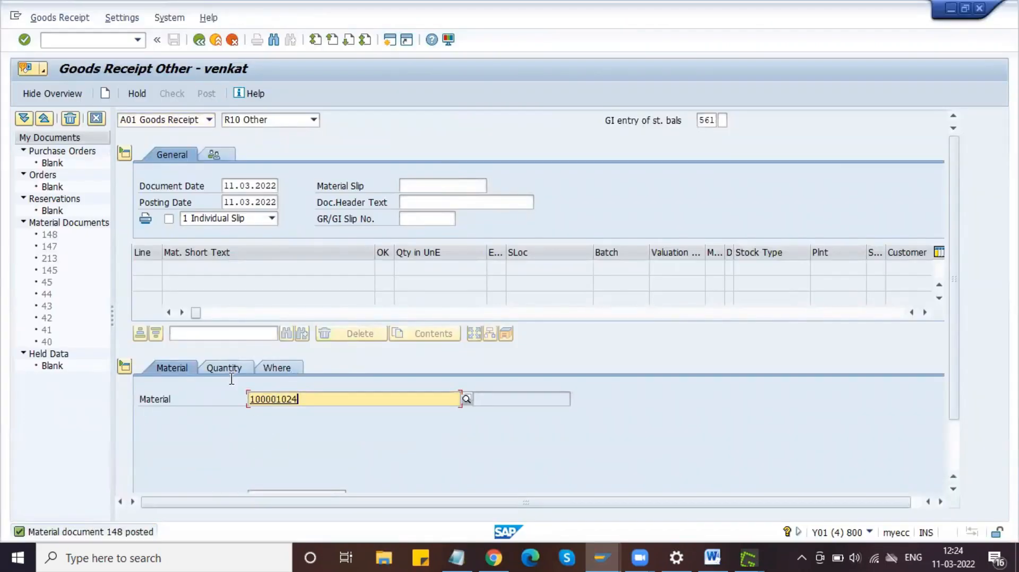
click(232, 374)
text(3000)
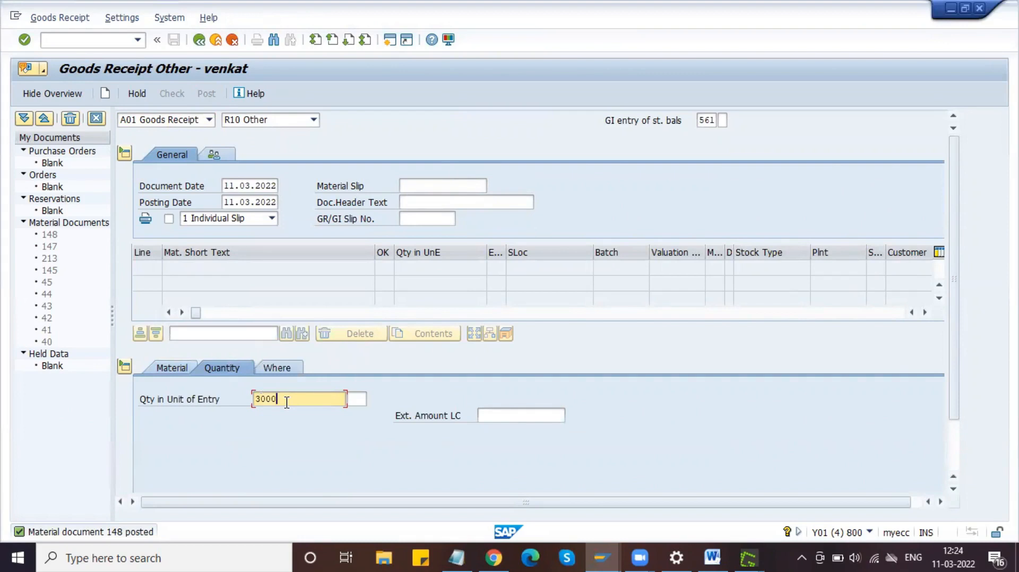
click(286, 369)
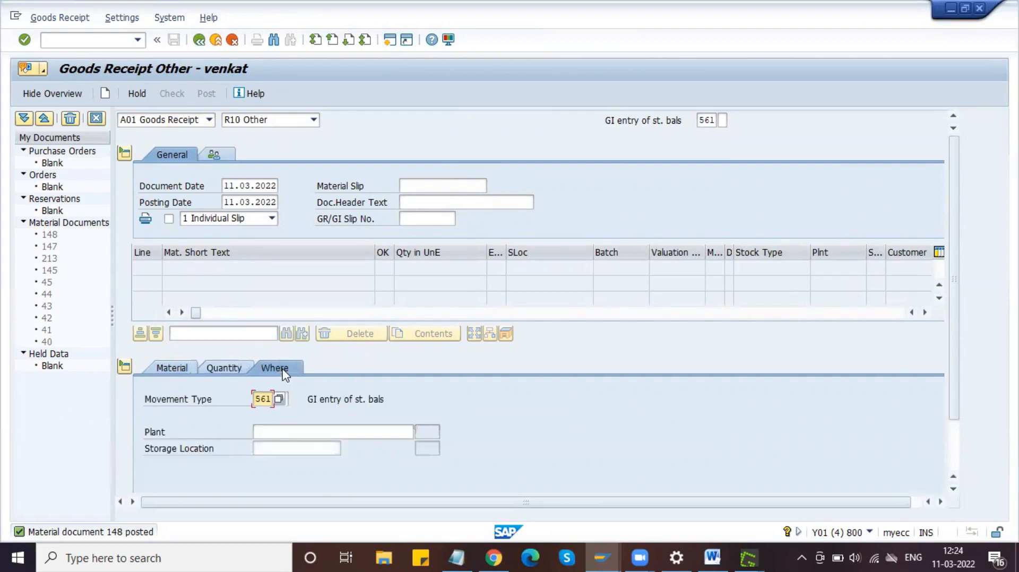
click(298, 431)
click(296, 445)
click(295, 448)
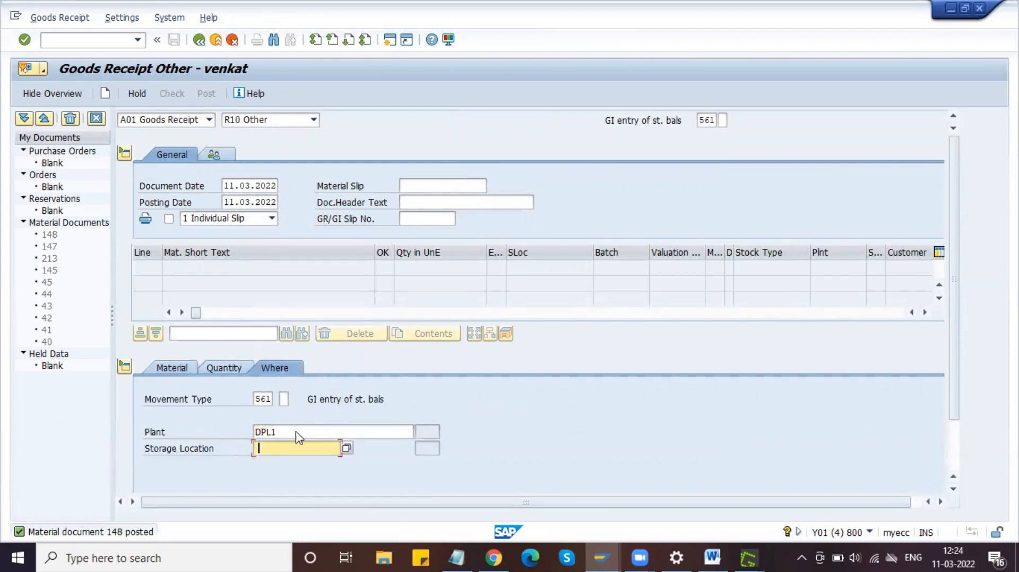
key(Return)
key(Return)
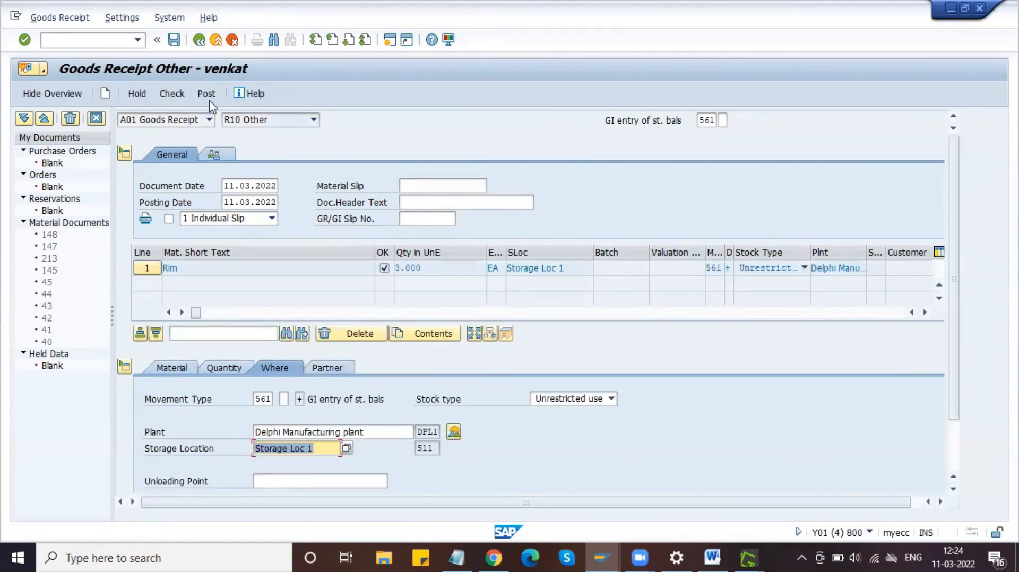
Step: Post the Rim receipt as document 149, close the BOM and goods receipt windows, return to SC Stock Monitoring
click(207, 94)
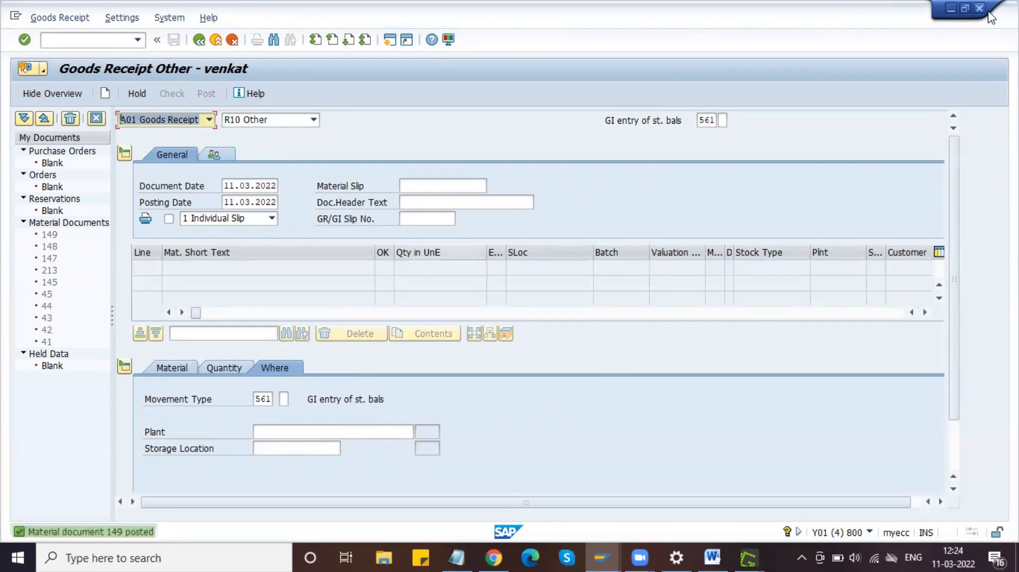
click(603, 556)
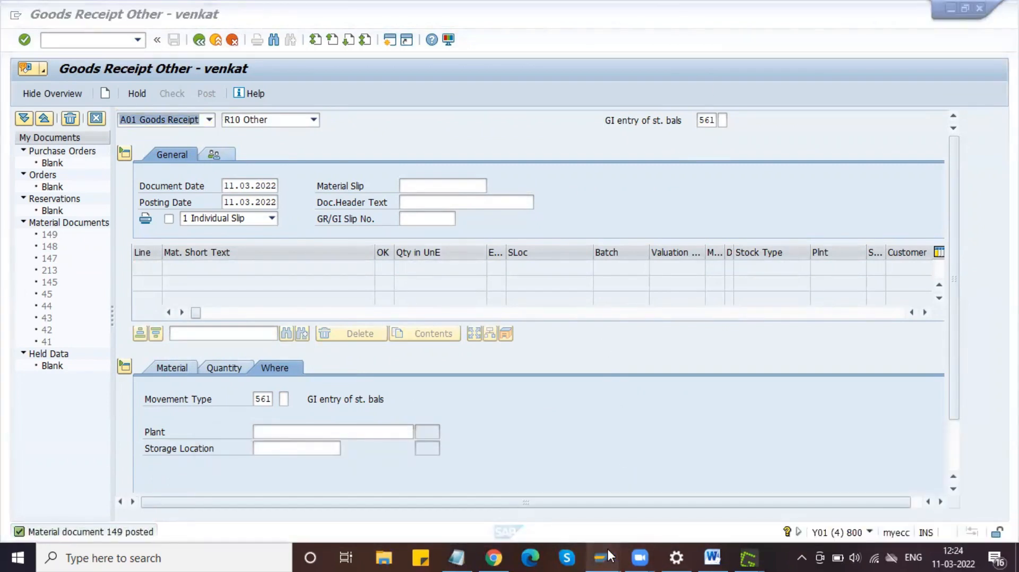
mouse_move(607, 550)
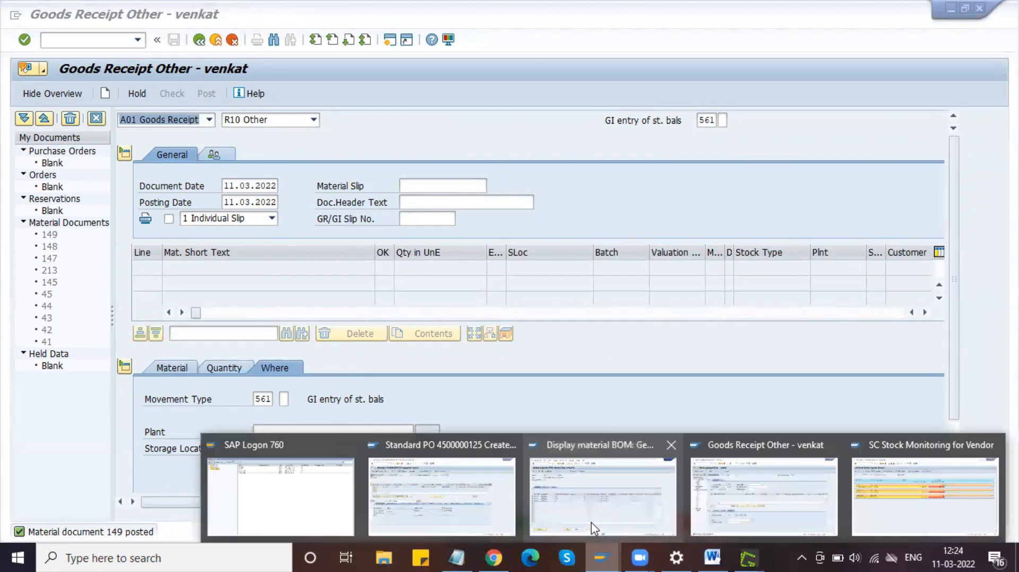
click(669, 445)
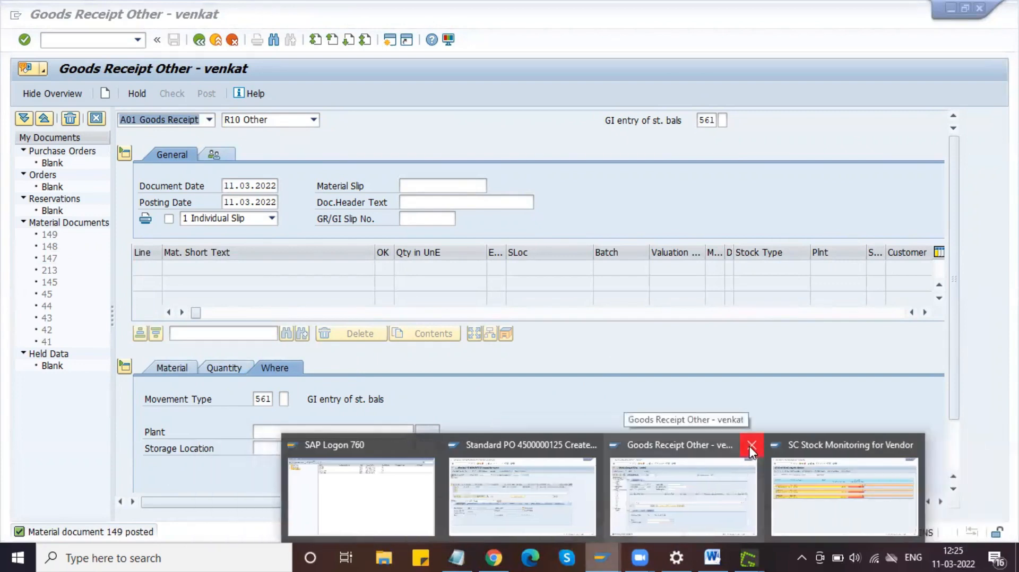
click(751, 447)
click(759, 489)
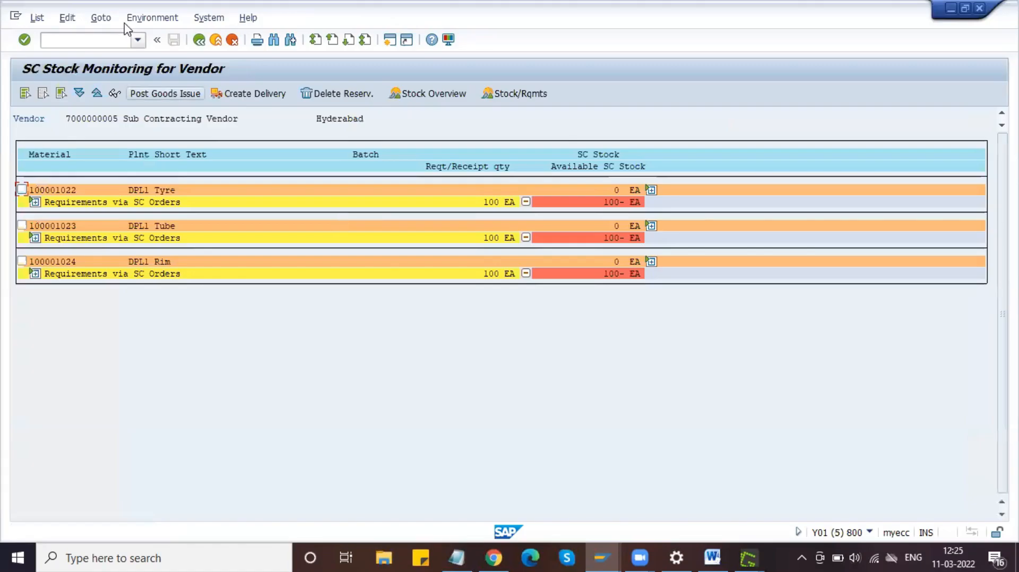
click(118, 40)
Step: Run the /OMMBE stock overview for Tyre material 100001022
text(/)
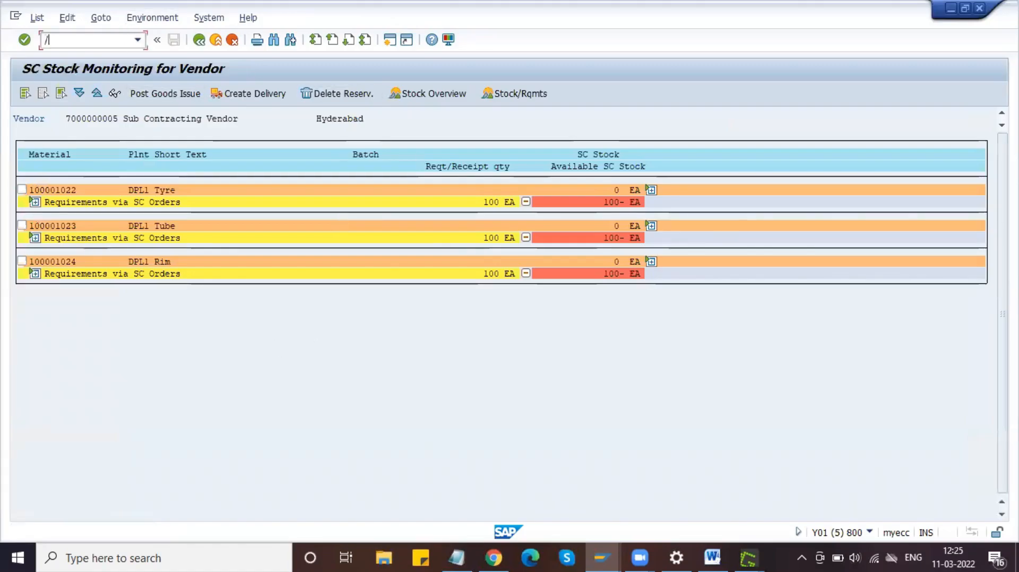
text(OMMB)
key(Return)
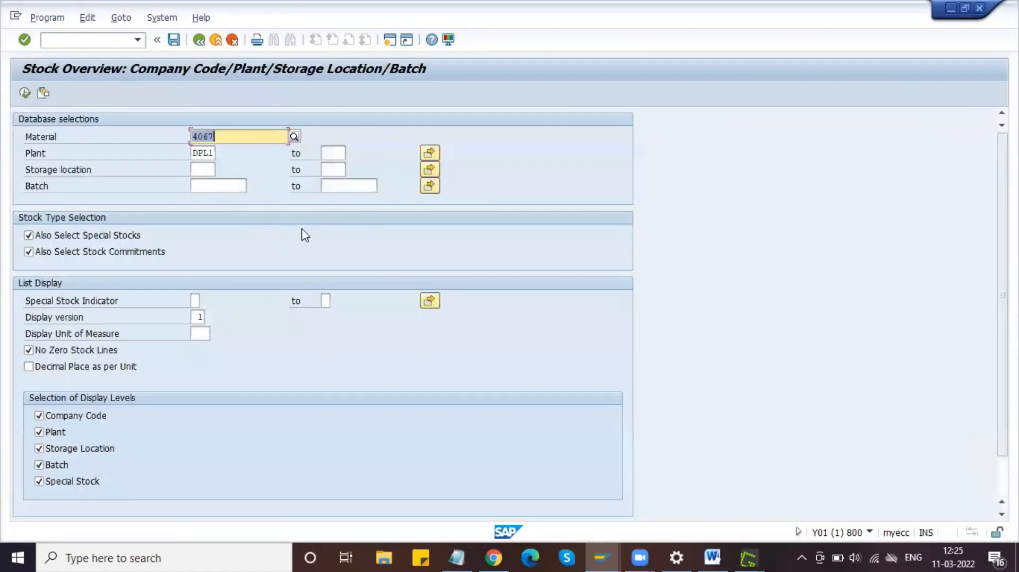
click(457, 558)
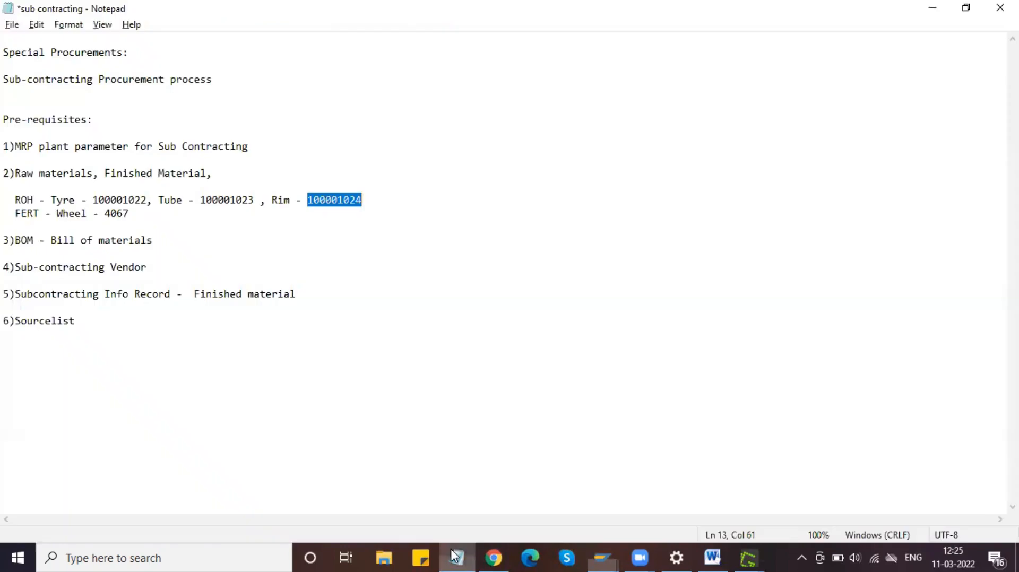
click(148, 199)
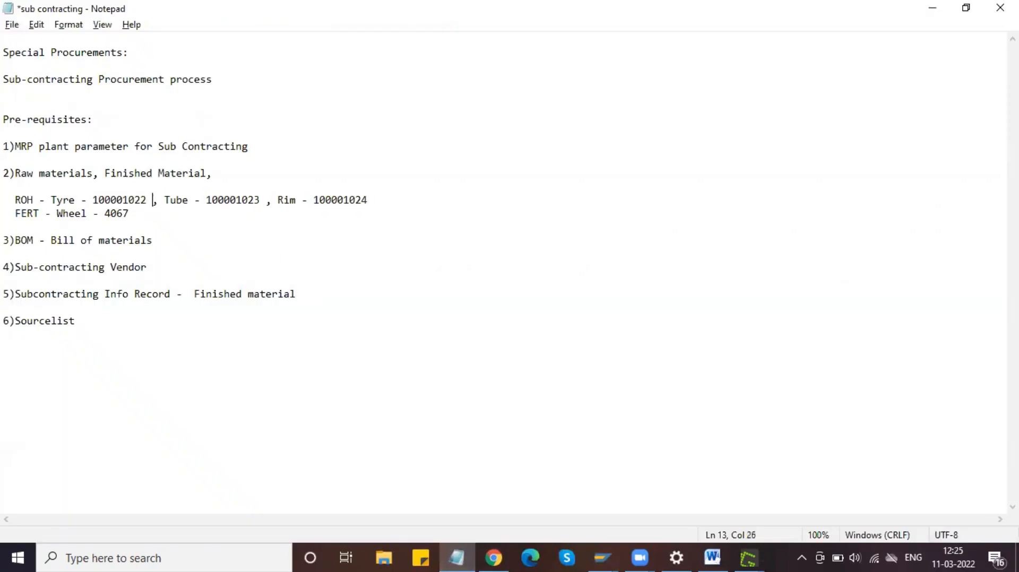
double_click(127, 199)
key(ctrl+c)
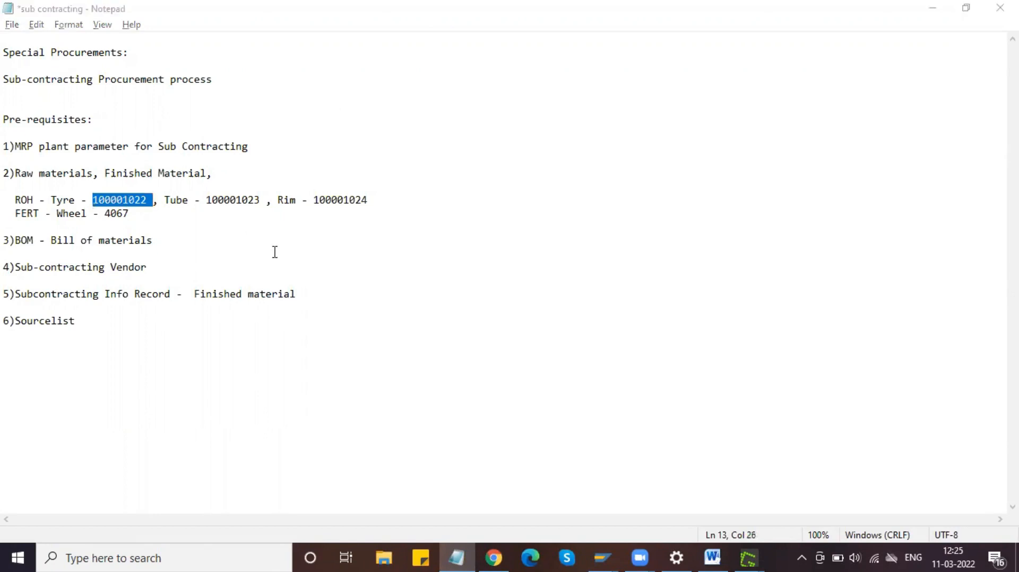
key(alt+Tab)
key(ctrl+v)
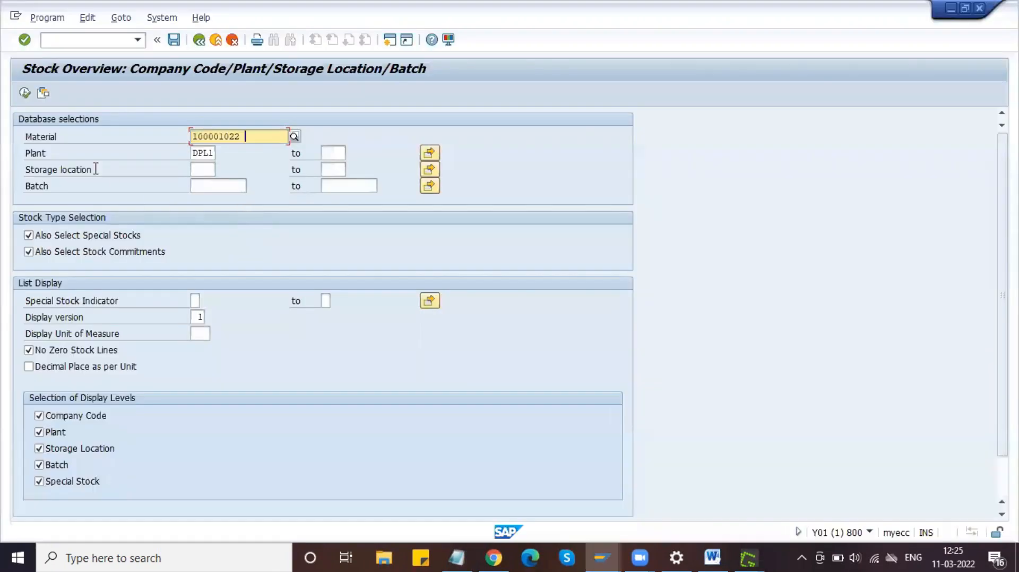
click(25, 93)
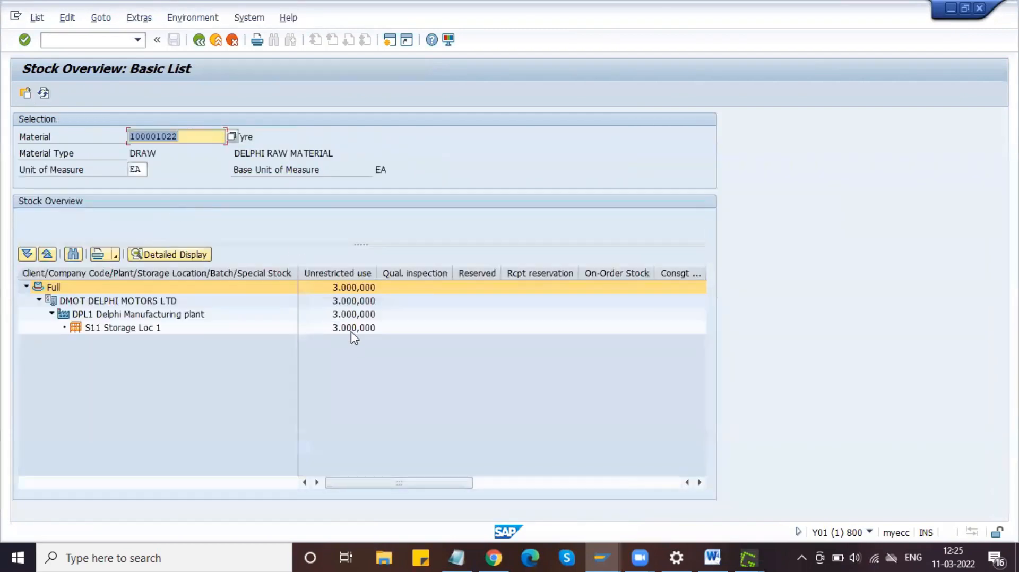
click(151, 329)
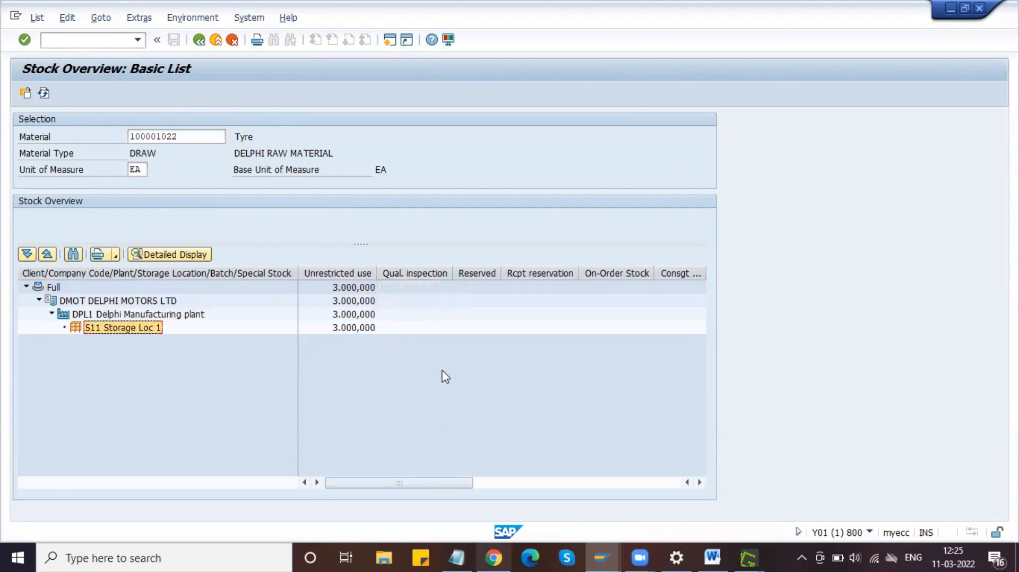
key(alt+Tab)
key(alt+Tab)
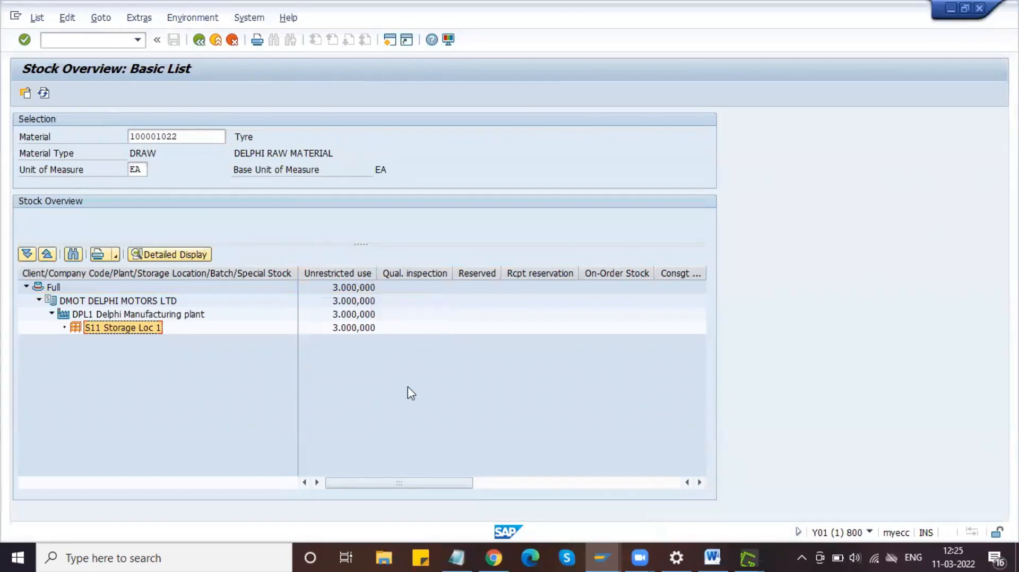
key(alt+Tab)
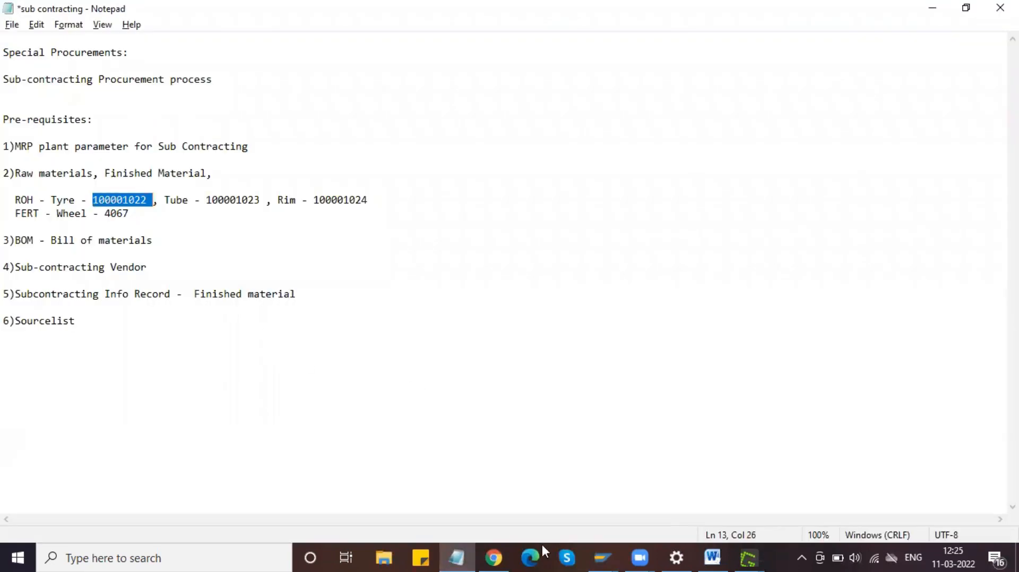
click(603, 549)
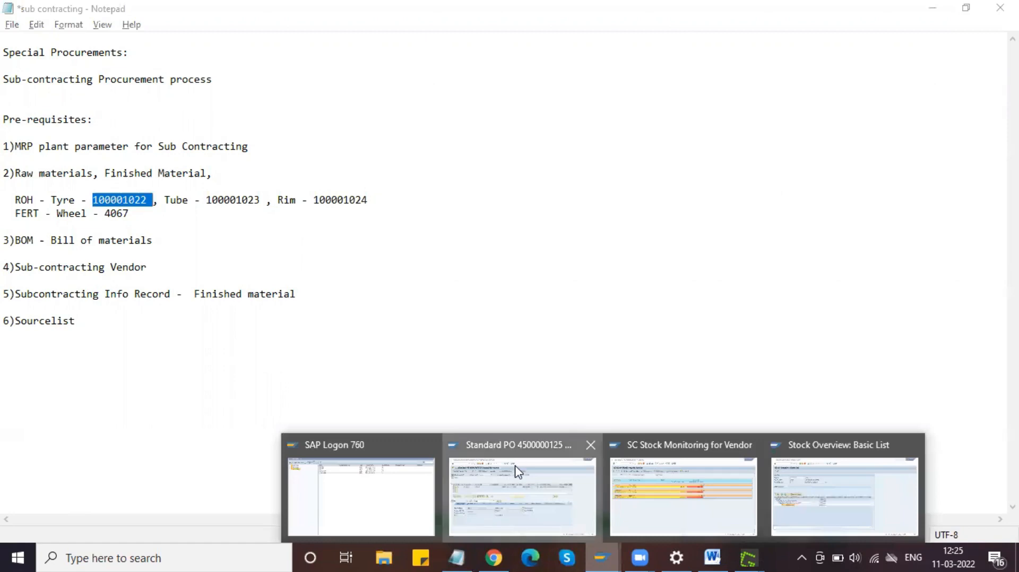
click(518, 472)
click(275, 202)
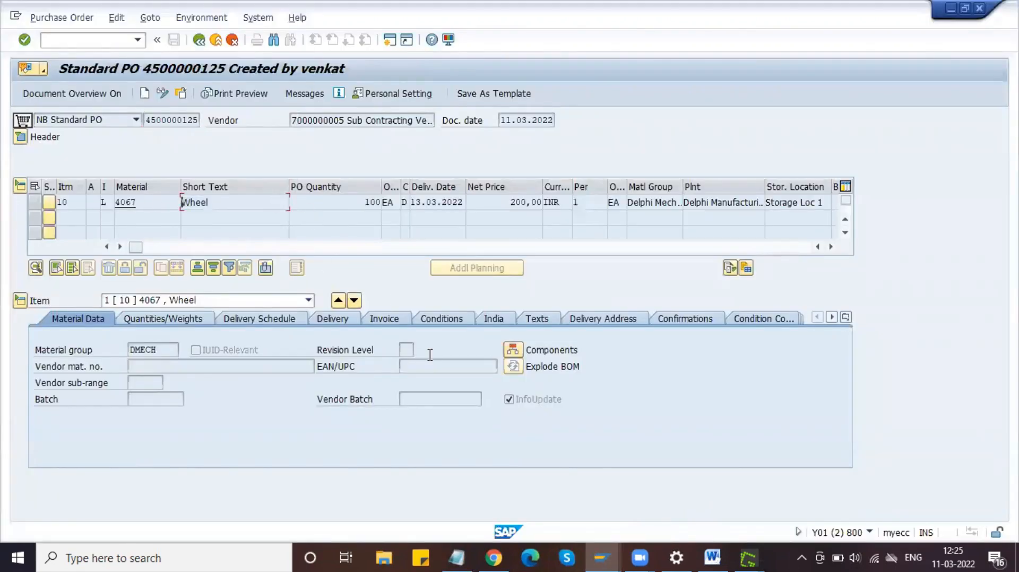
click(607, 549)
click(673, 497)
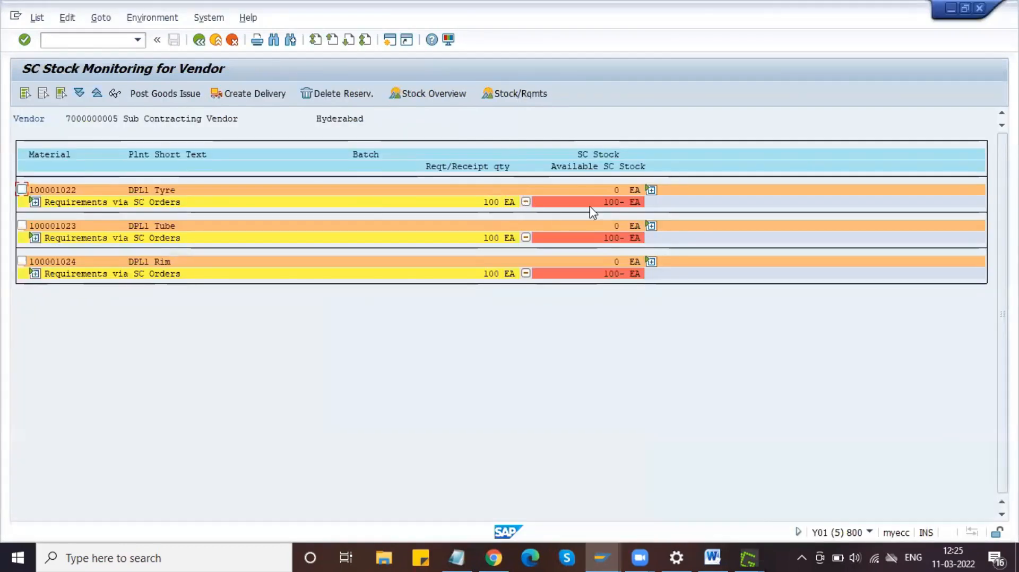
click(591, 238)
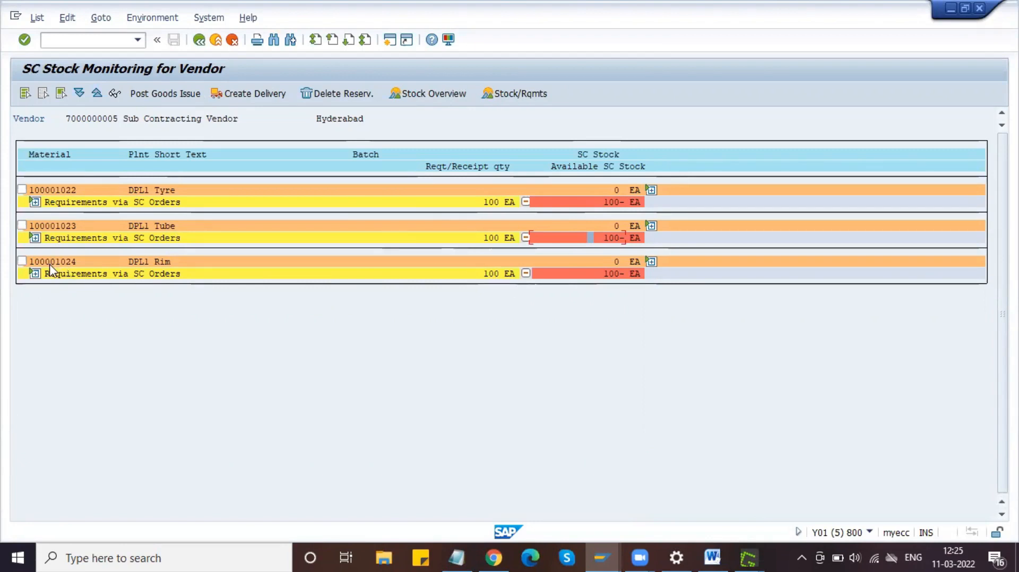
click(35, 274)
click(35, 238)
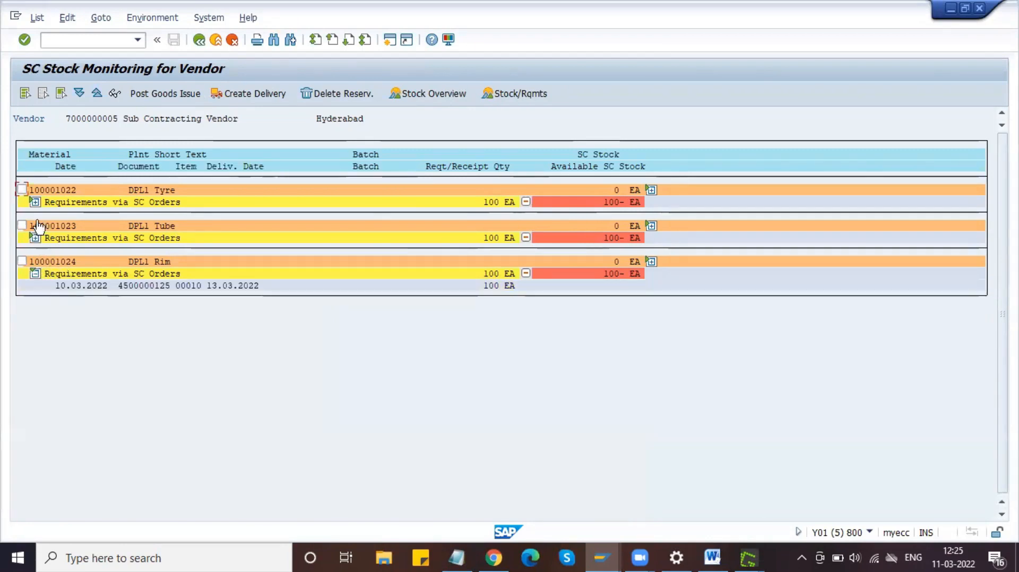
click(35, 202)
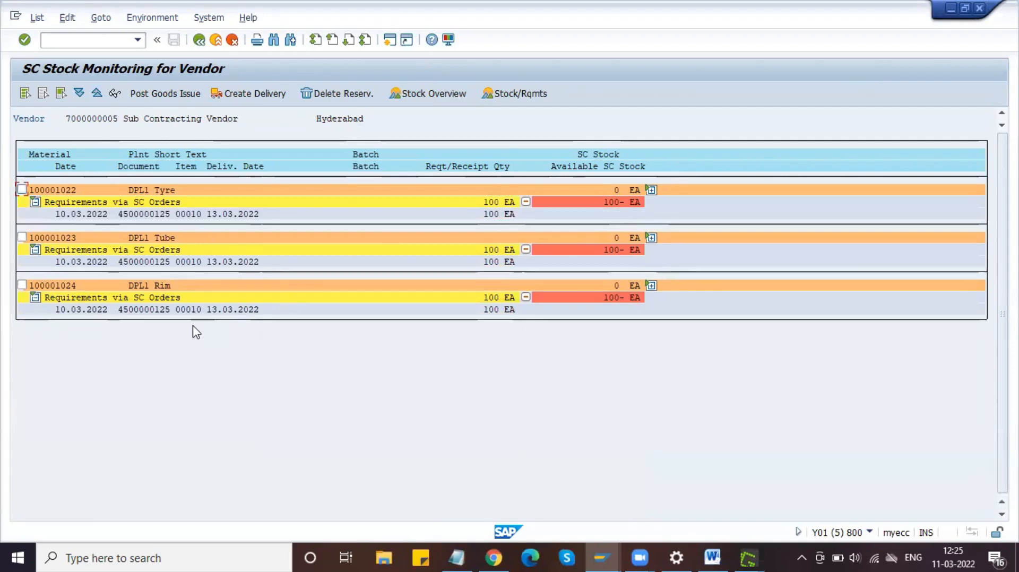
click(160, 190)
click(162, 238)
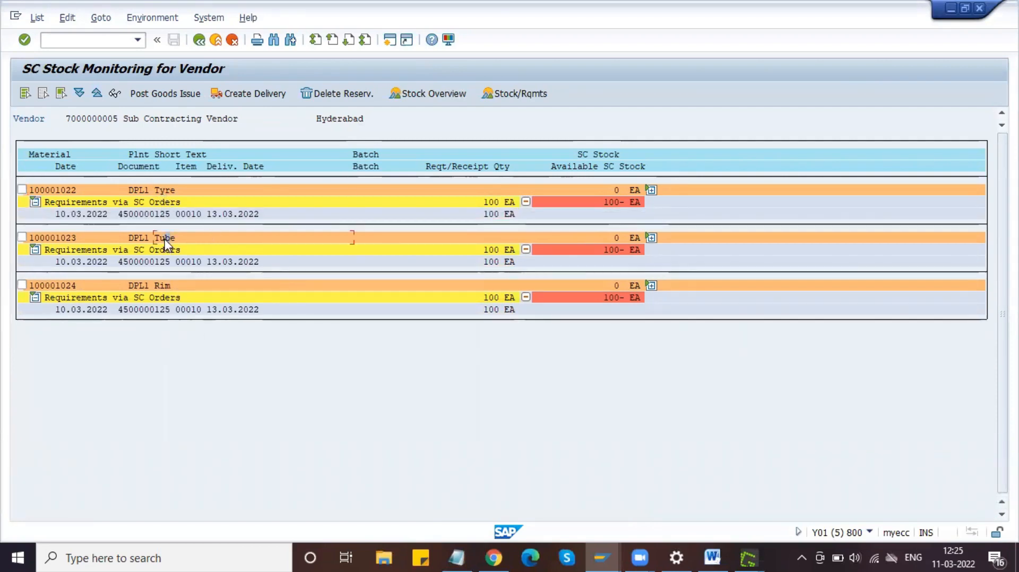
click(170, 286)
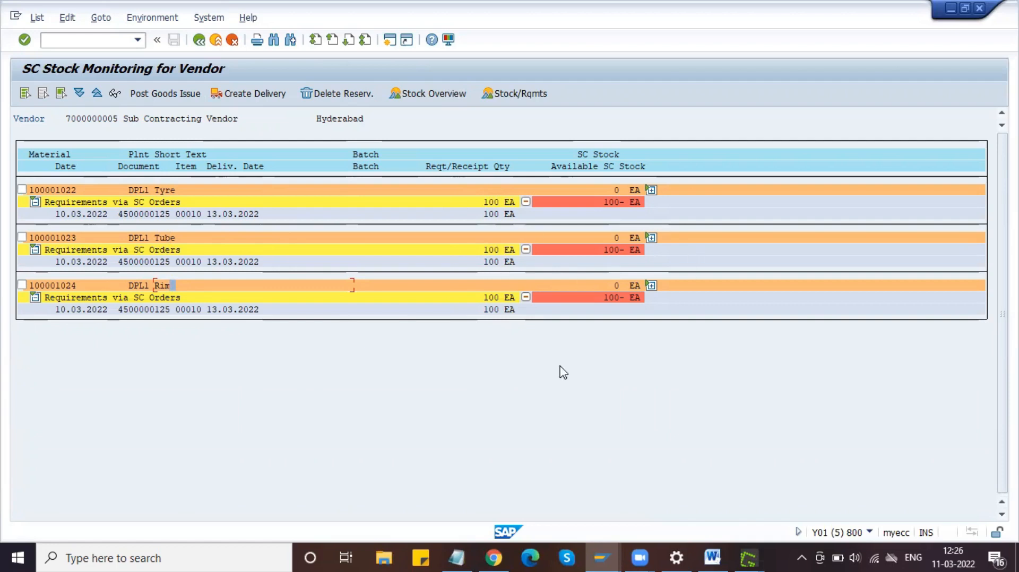
click(605, 555)
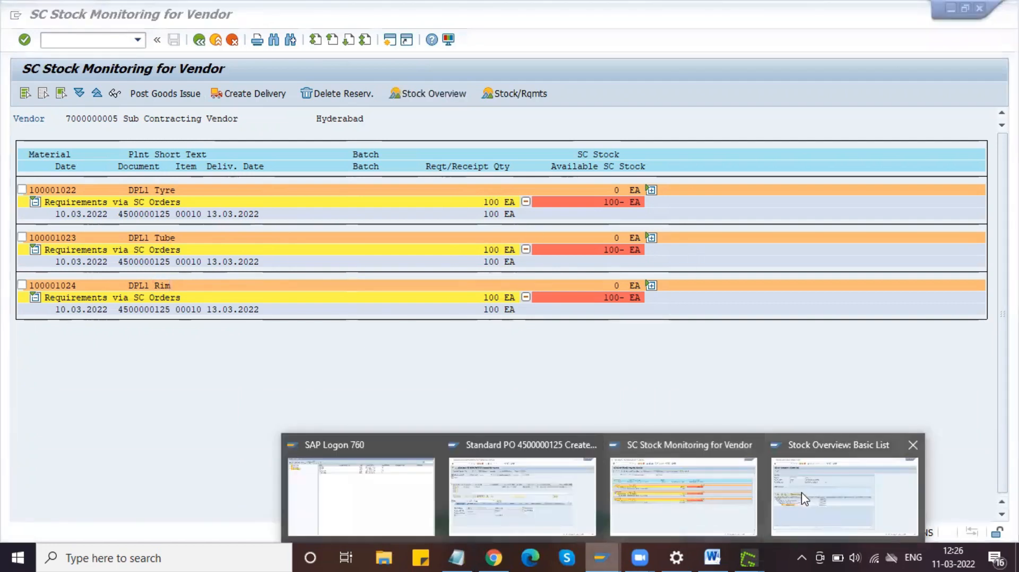
Step: Type 'Transfer Posting' below the screenshot and copy the Monitor Sub contract Stock heading format onto it
click(713, 558)
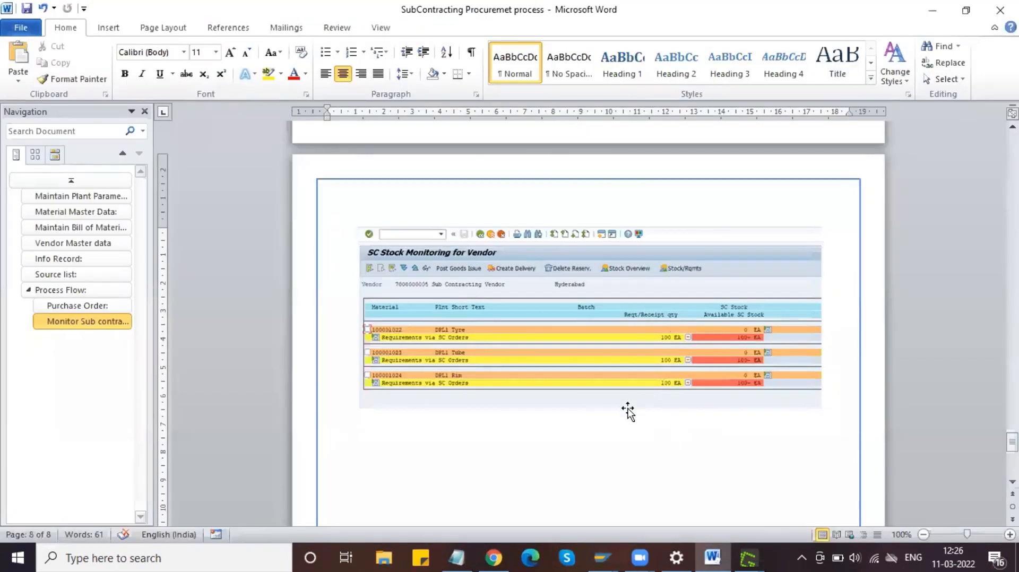
scroll(628, 411, down, 5)
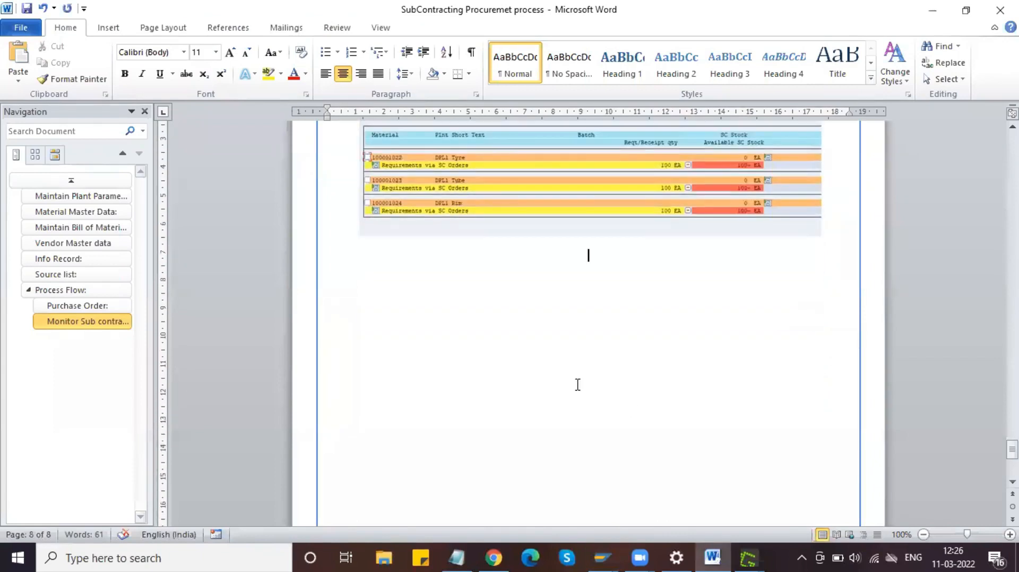
text(ansfer Pos)
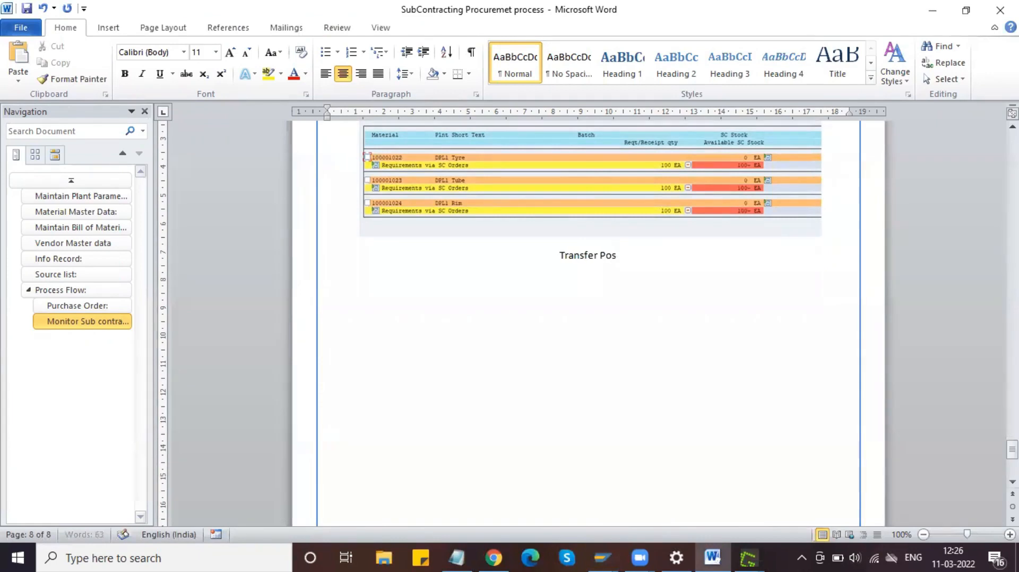
text(ting)
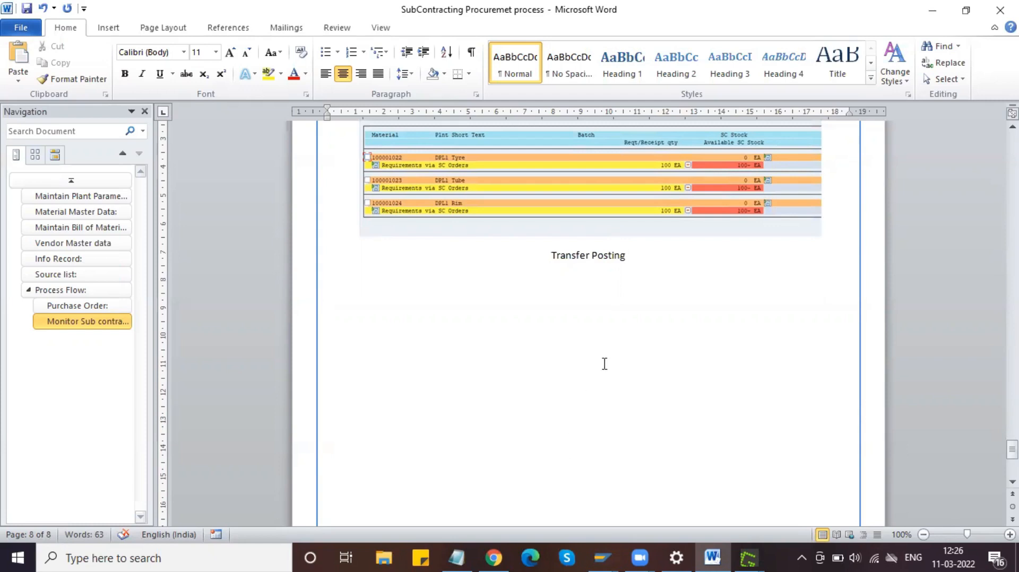
click(110, 322)
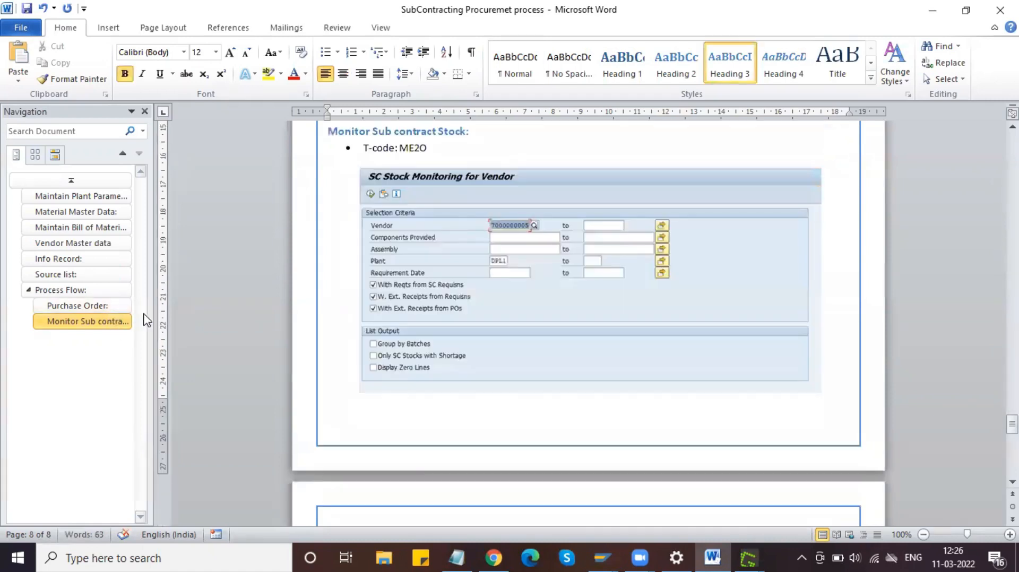
drag(475, 133, 331, 132)
click(72, 79)
scroll(405, 286, down, 10)
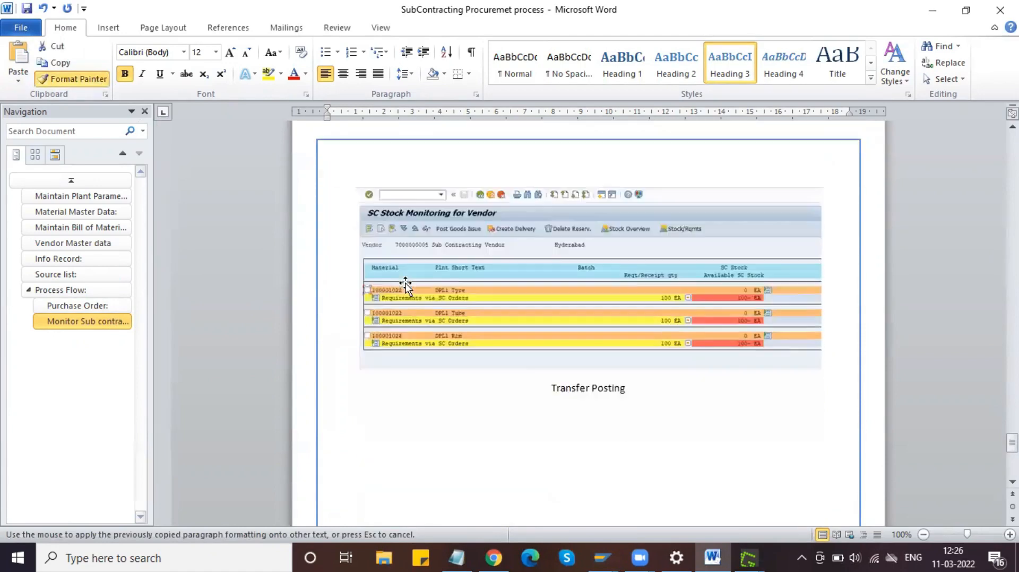
scroll(405, 287, down, 5)
drag(631, 238, 547, 238)
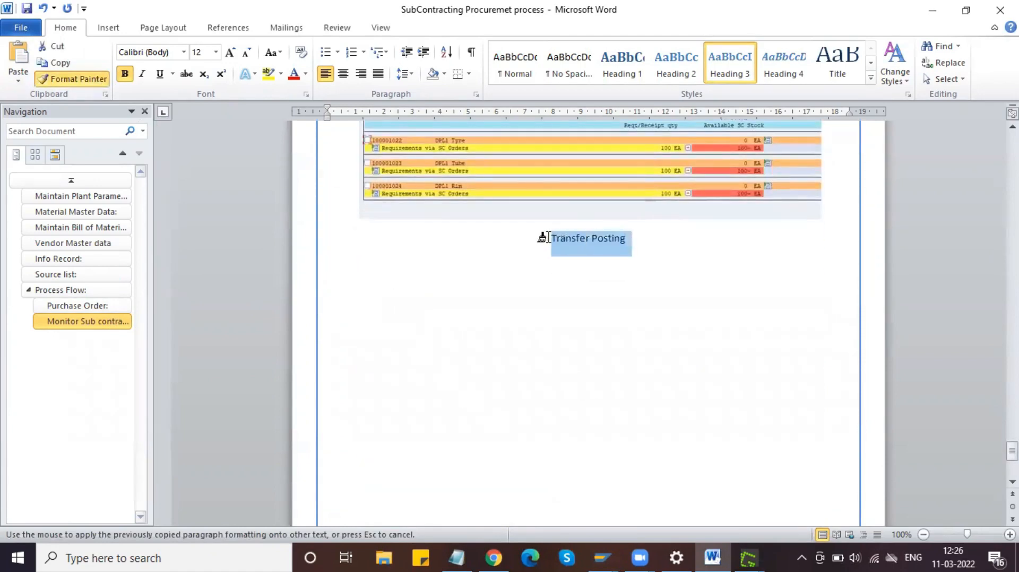
click(424, 241)
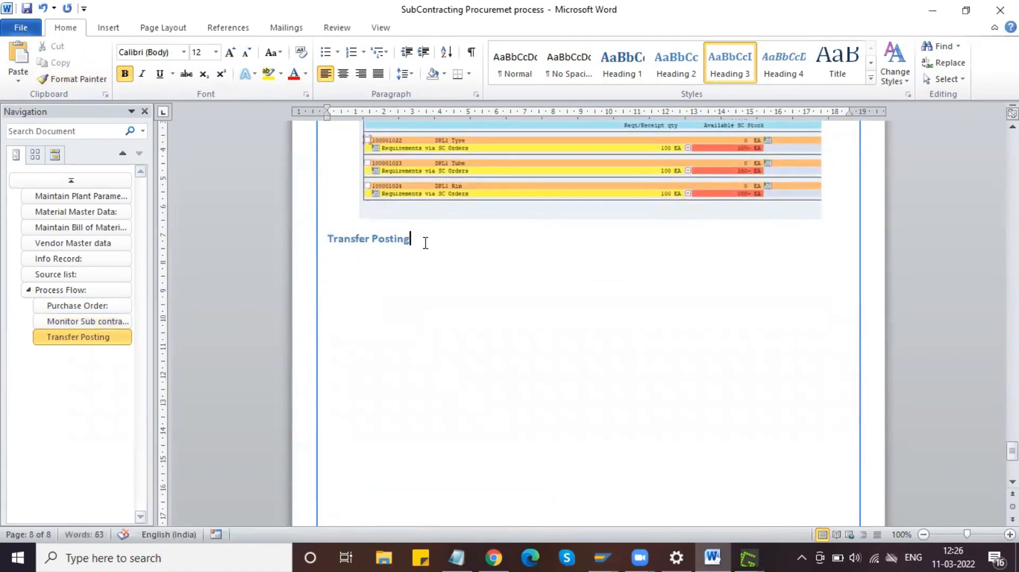
Step: Add a colon to the heading and a bullet reading 'T- Code: MIGO' beneath it
text(:)
key(Return)
click(325, 51)
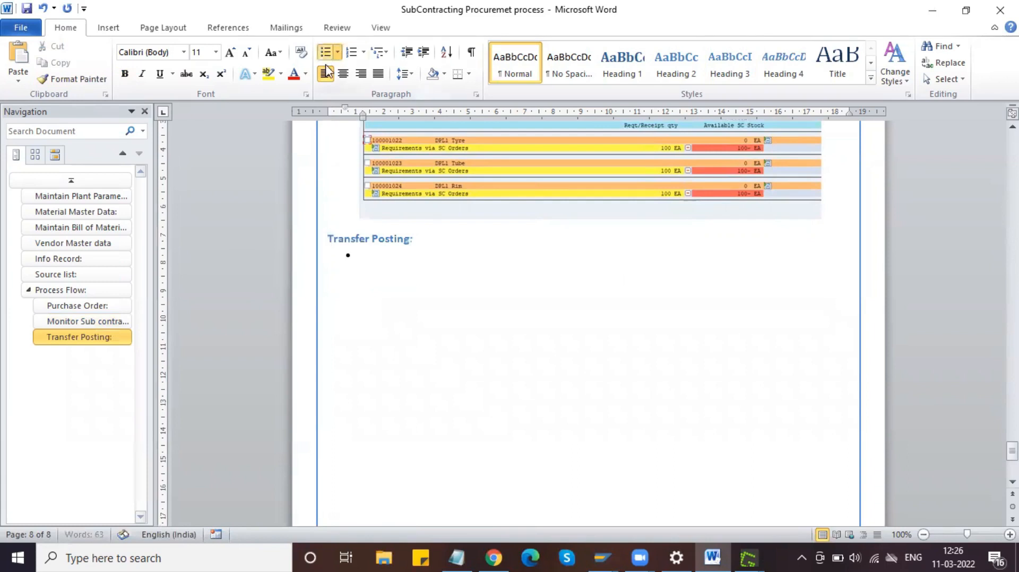
text(To)
key(BackSpace)
text(- Code:)
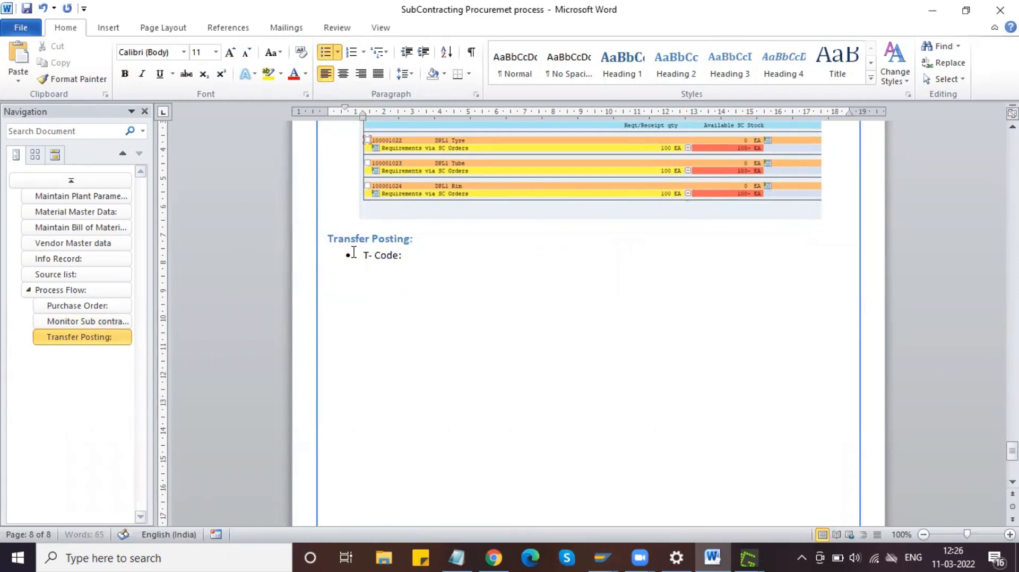
text( MIG)
key(Return)
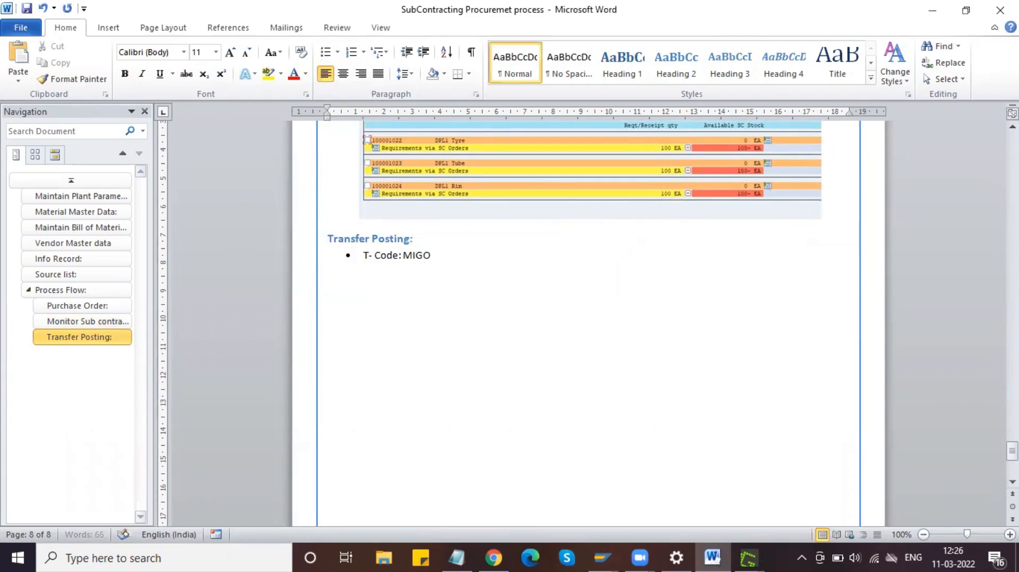
click(602, 550)
click(841, 491)
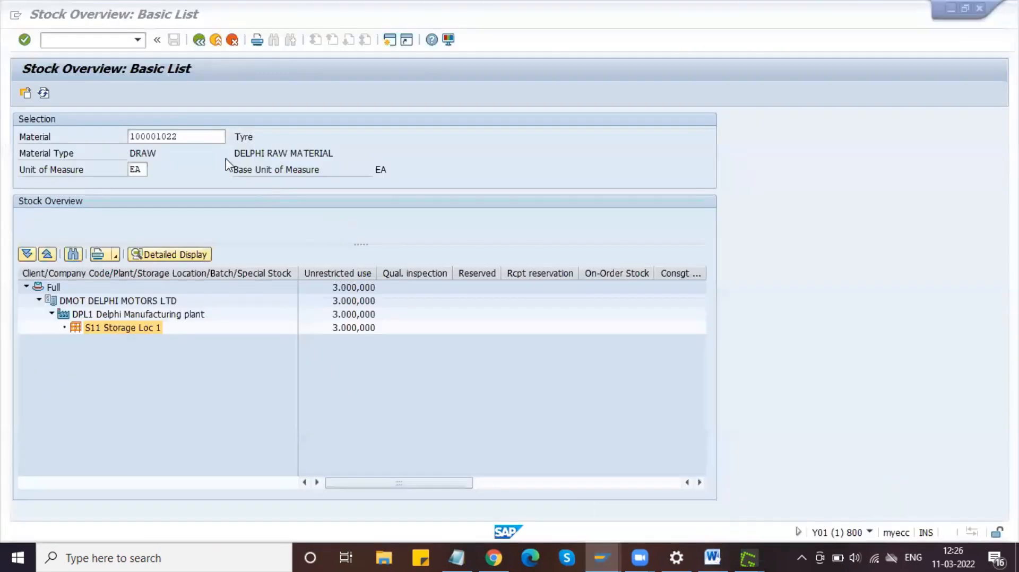
Step: Show stock for Wheel 4067, noting 100,000 on-order in Storage Loc 1, then open a new session
click(87, 42)
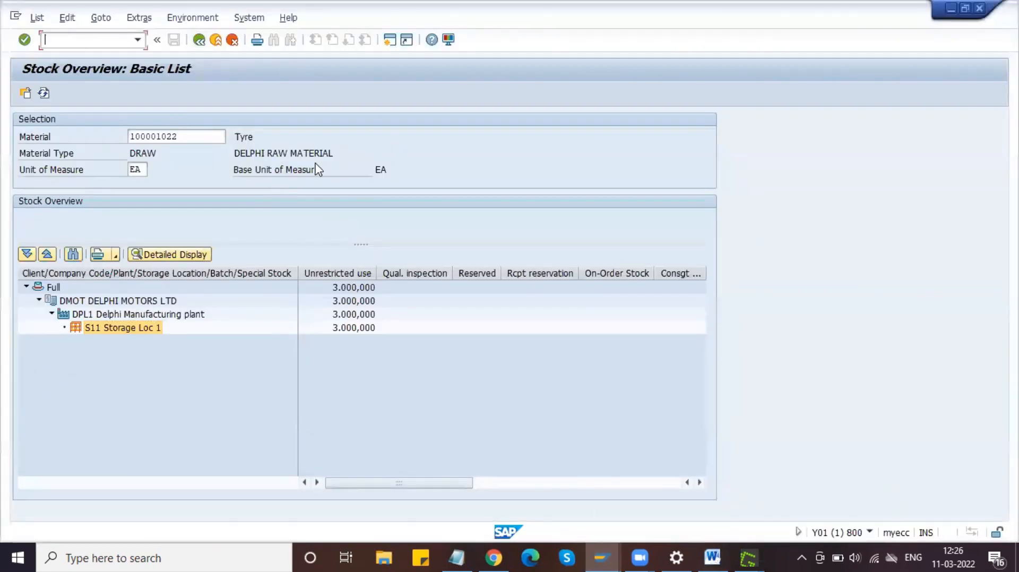
double_click(145, 171)
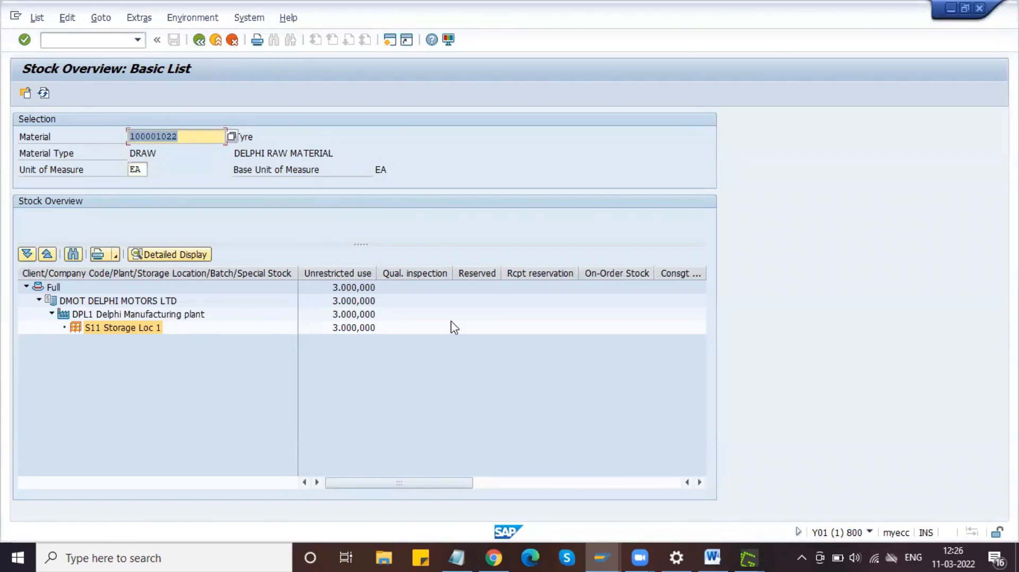
click(457, 557)
double_click(115, 213)
key(ctrl+c)
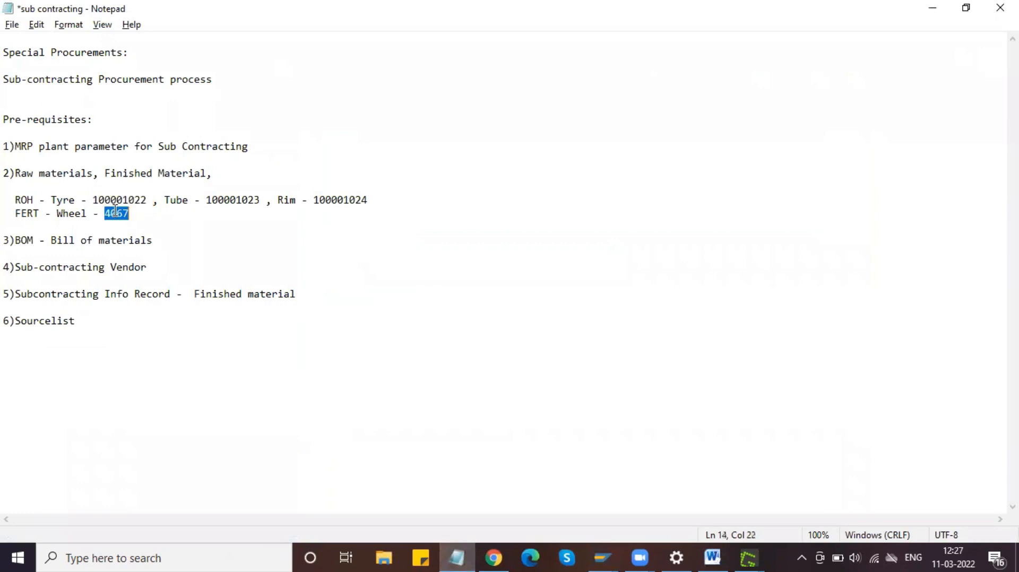
key(alt+Tab)
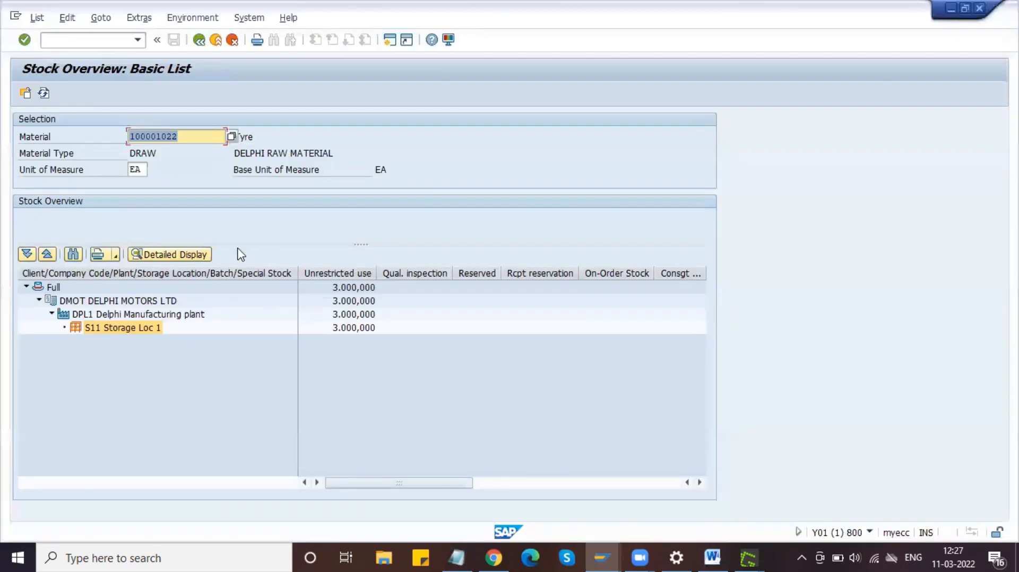
key(ctrl+v)
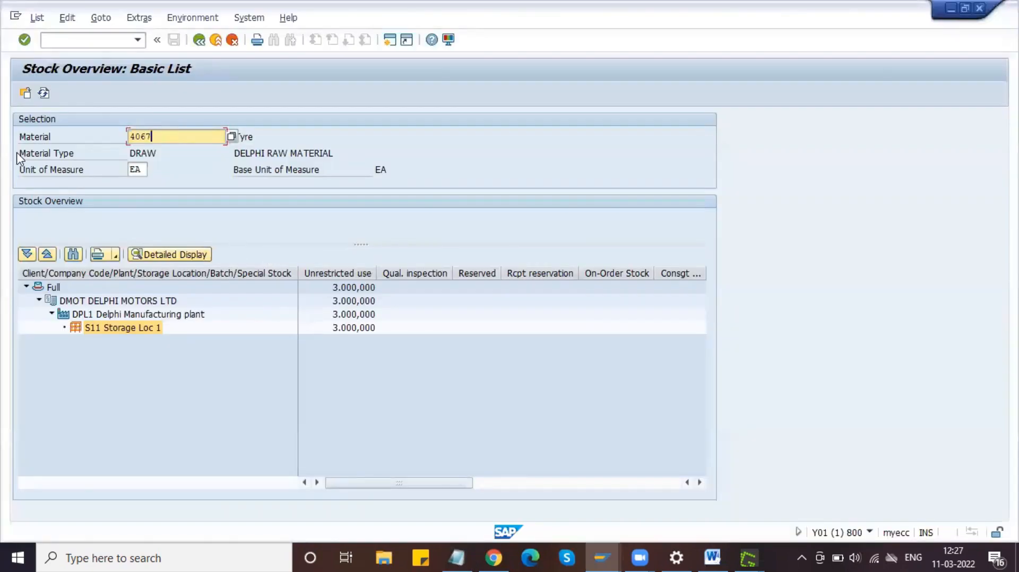
click(25, 94)
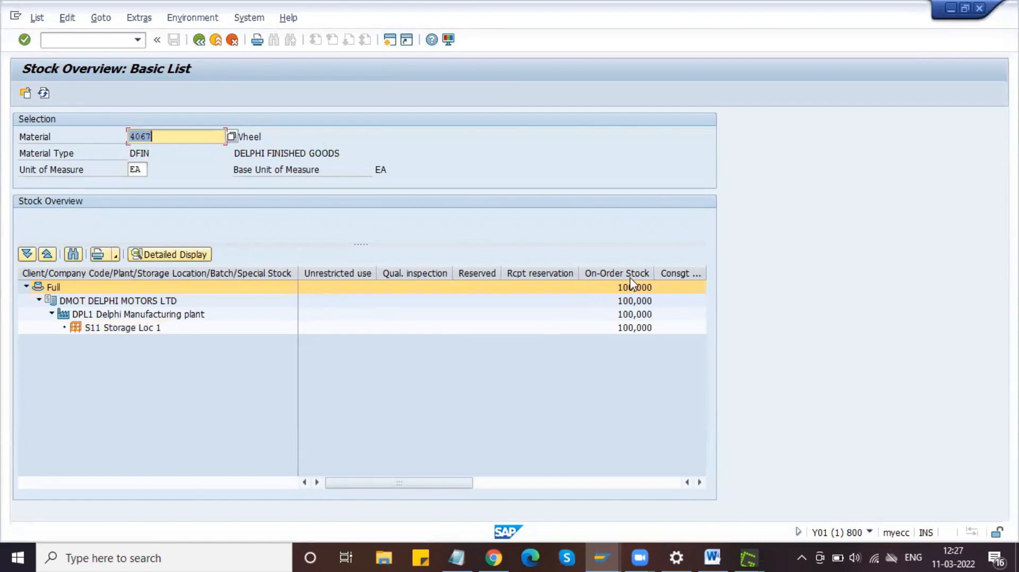
drag(636, 287, 627, 338)
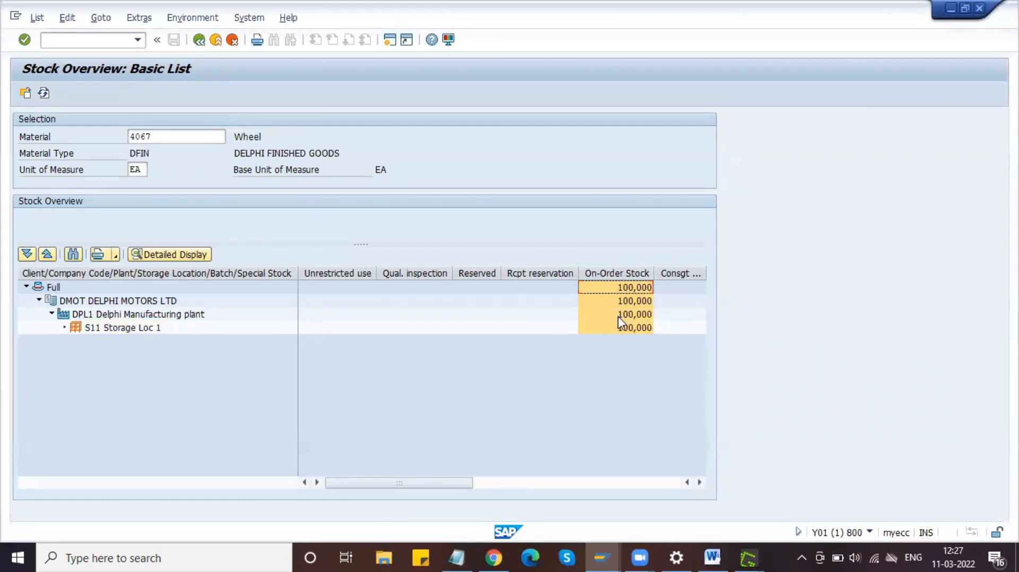
click(389, 39)
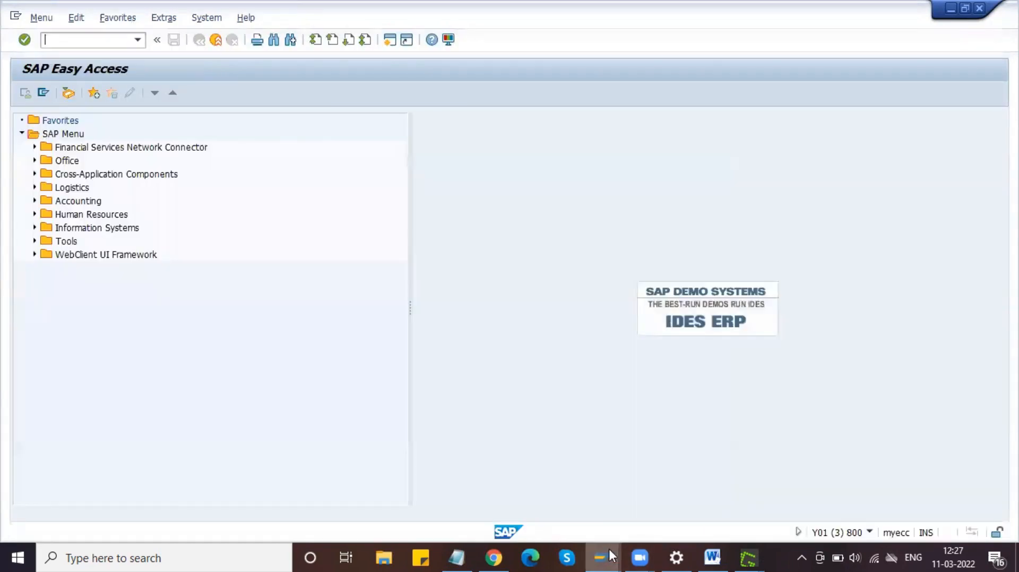
click(609, 554)
Step: Start MIGO in the new session with A08 Transfer Posting as the action
click(871, 486)
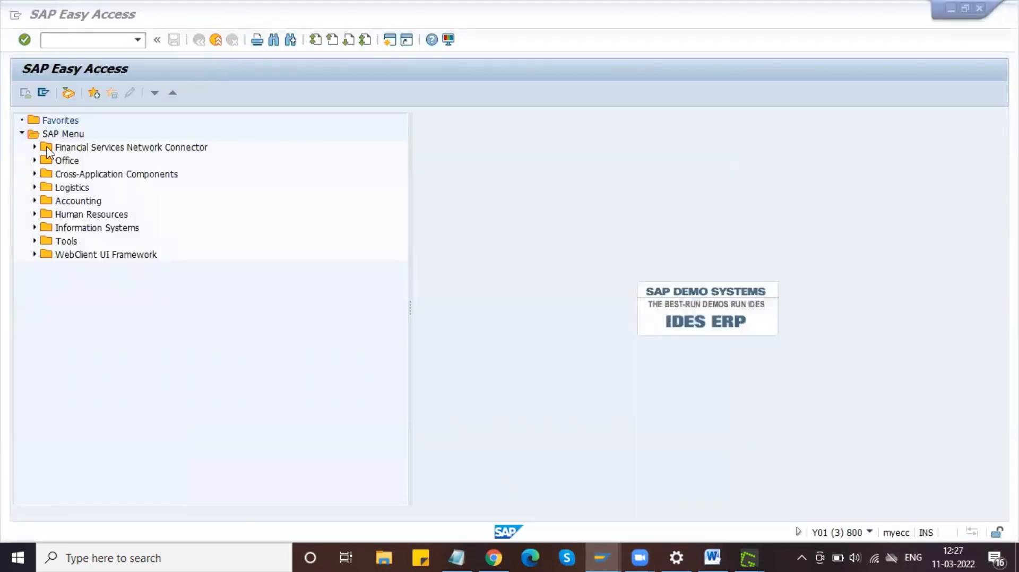
text(MI)
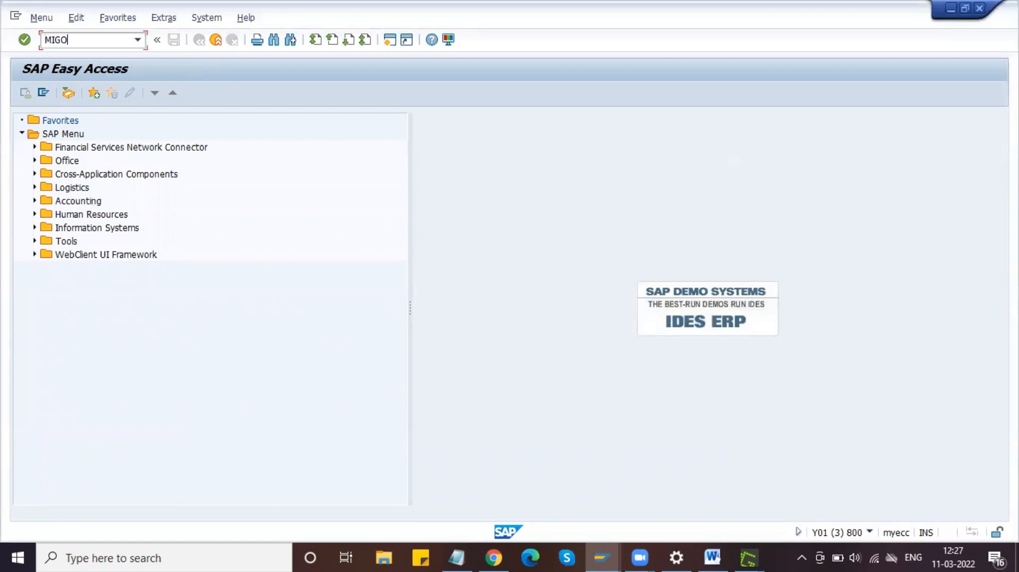
text(GO)
key(Return)
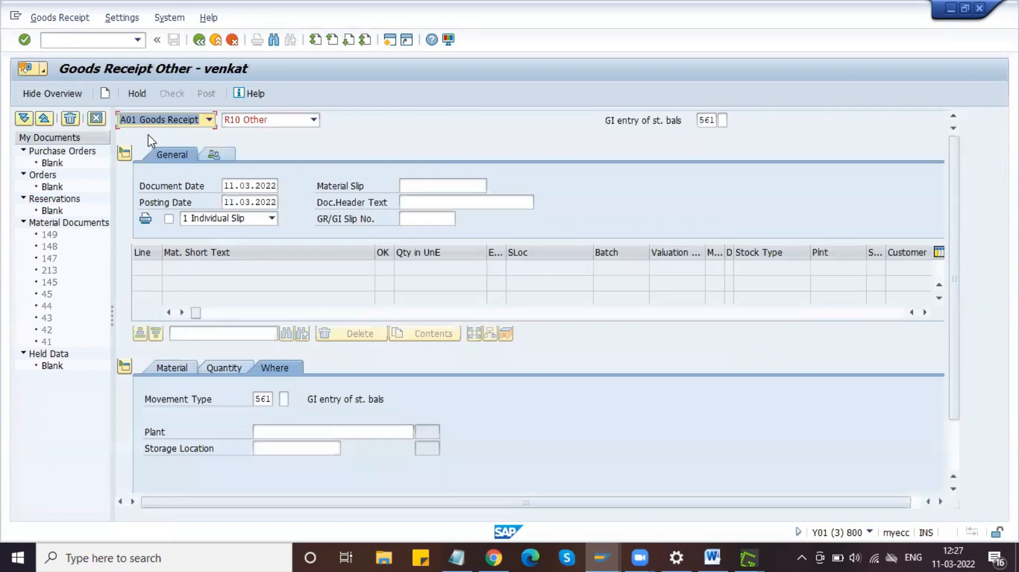
click(147, 120)
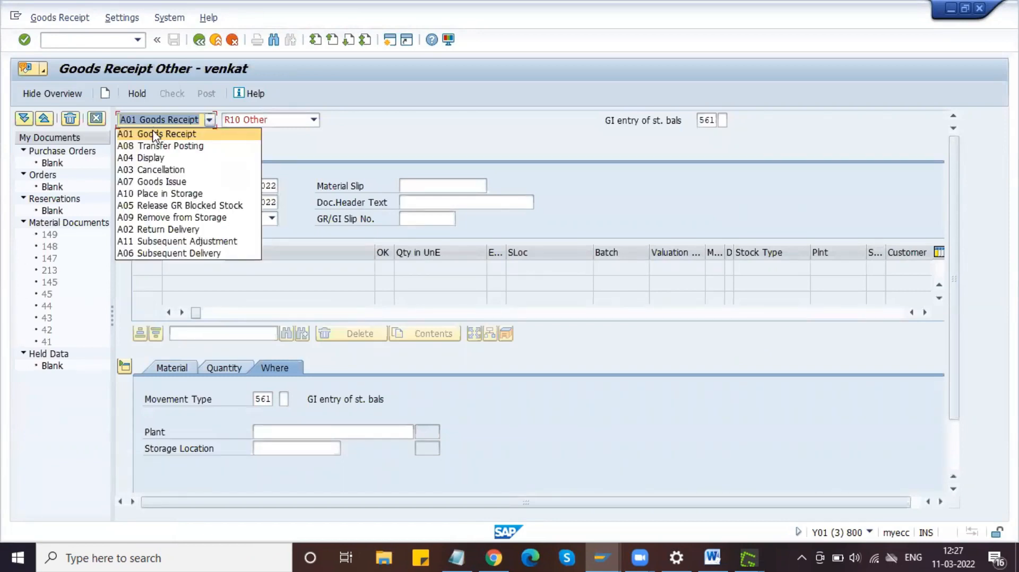
click(158, 147)
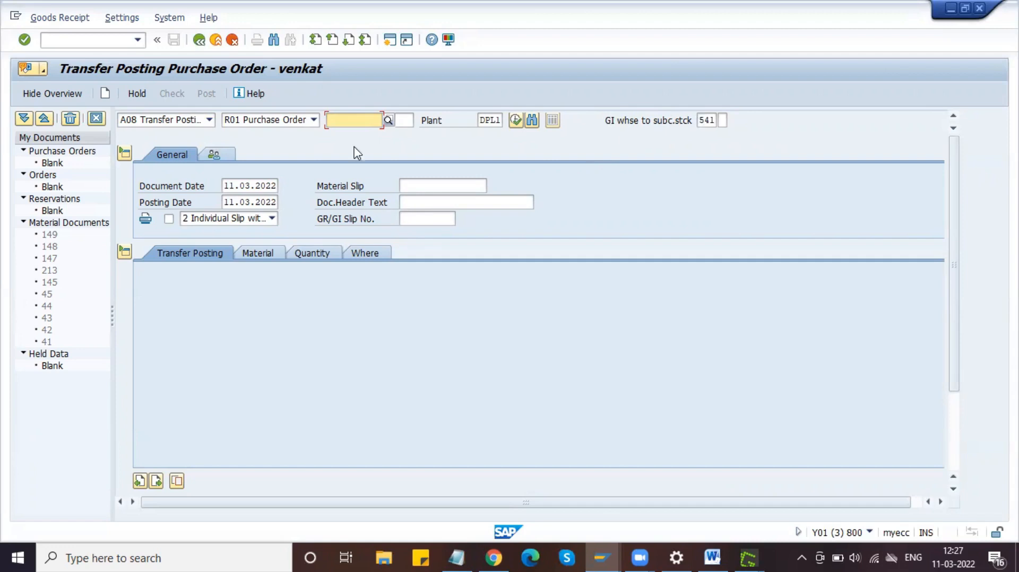
mouse_move(594, 549)
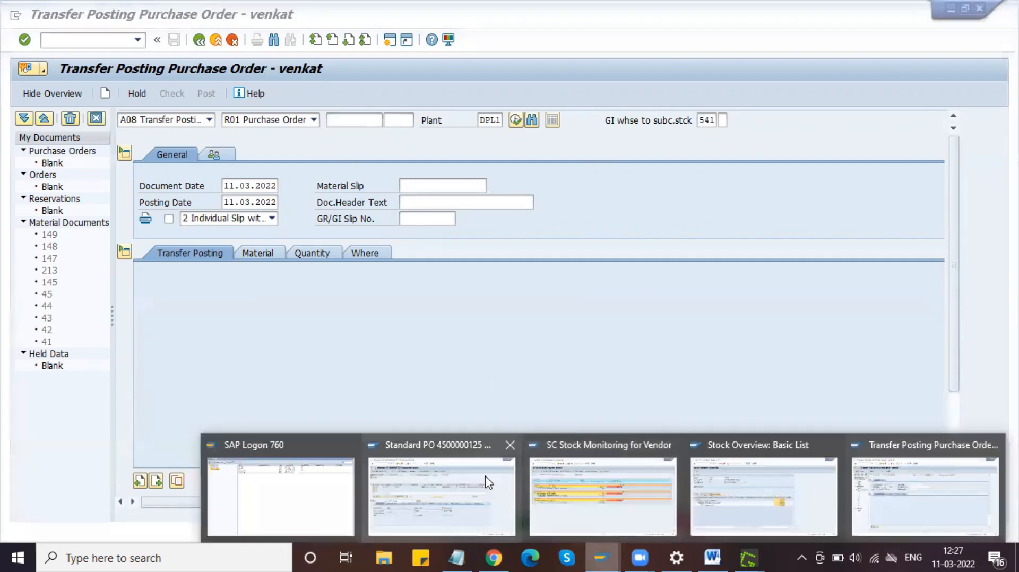
click(484, 481)
drag(144, 120, 199, 123)
key(ctrl+c)
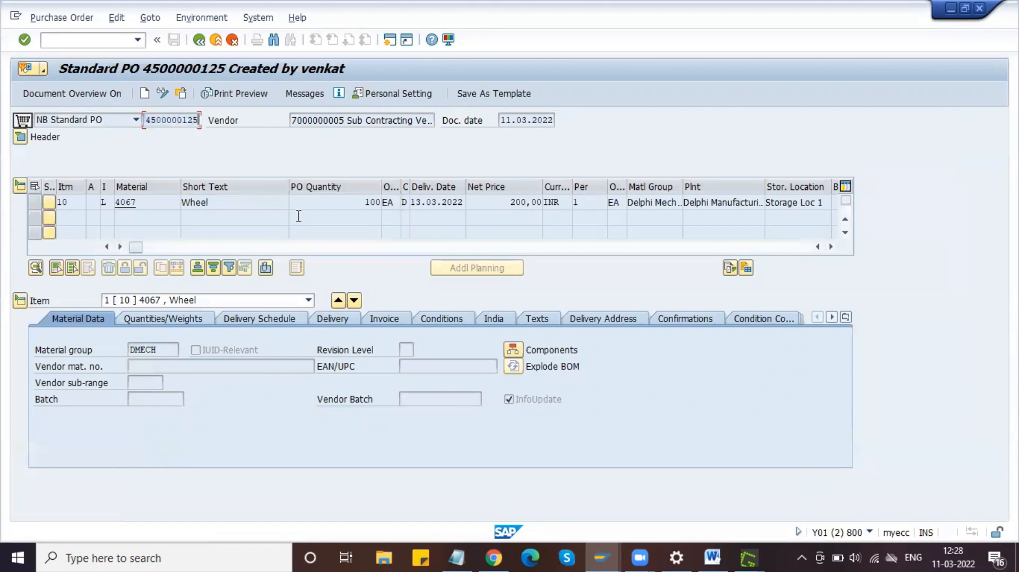
key(alt+Tab)
key(ctrl+v)
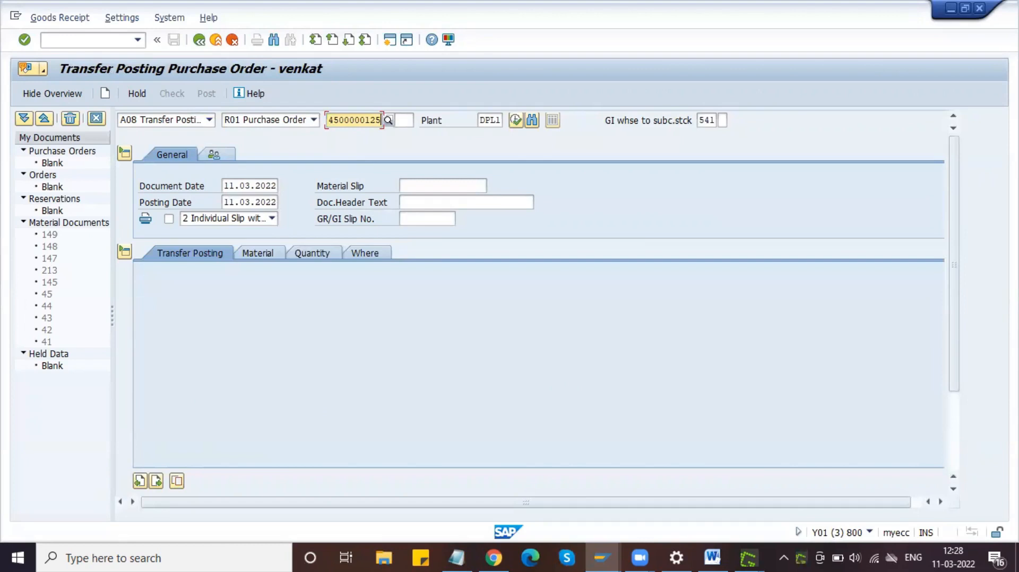
key(Print)
drag(7, 48, 774, 230)
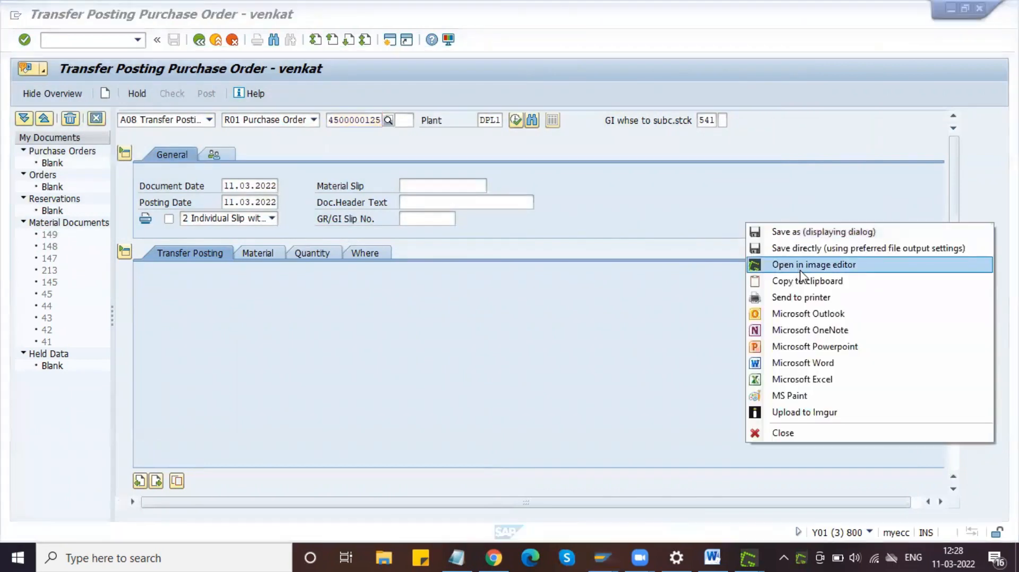
Step: Outline the transfer posting action and the 541 field in red, then copy the annotated capture to the clipboard
click(798, 270)
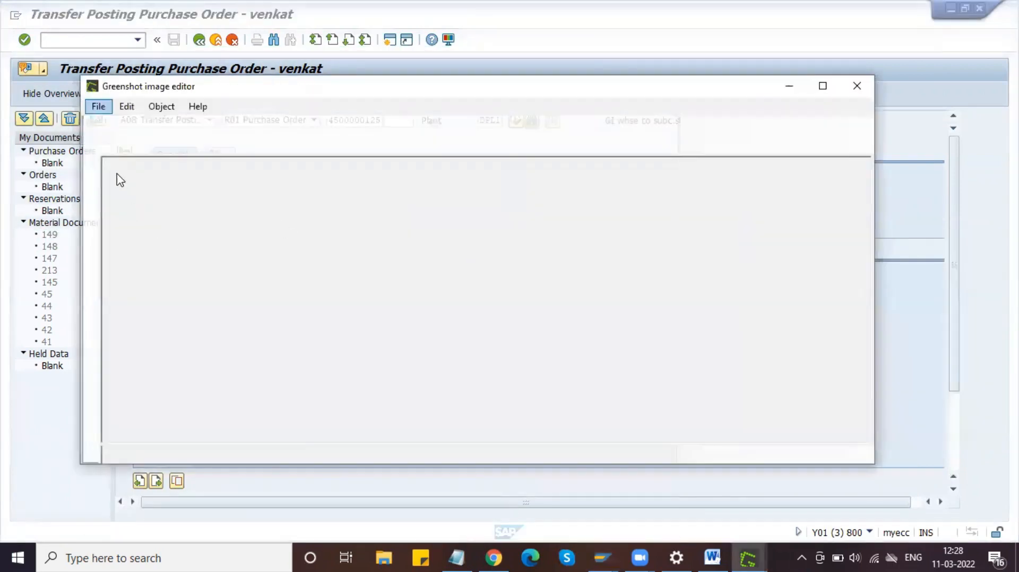
click(88, 183)
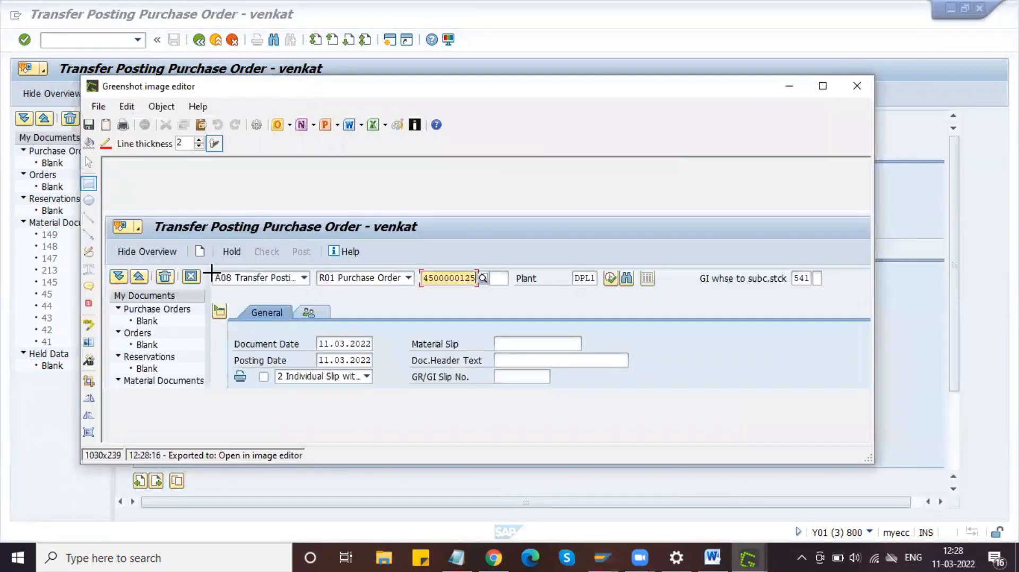
mouse_move(208, 265)
mouse_down()
mouse_move(306, 290)
mouse_move(483, 293)
mouse_up()
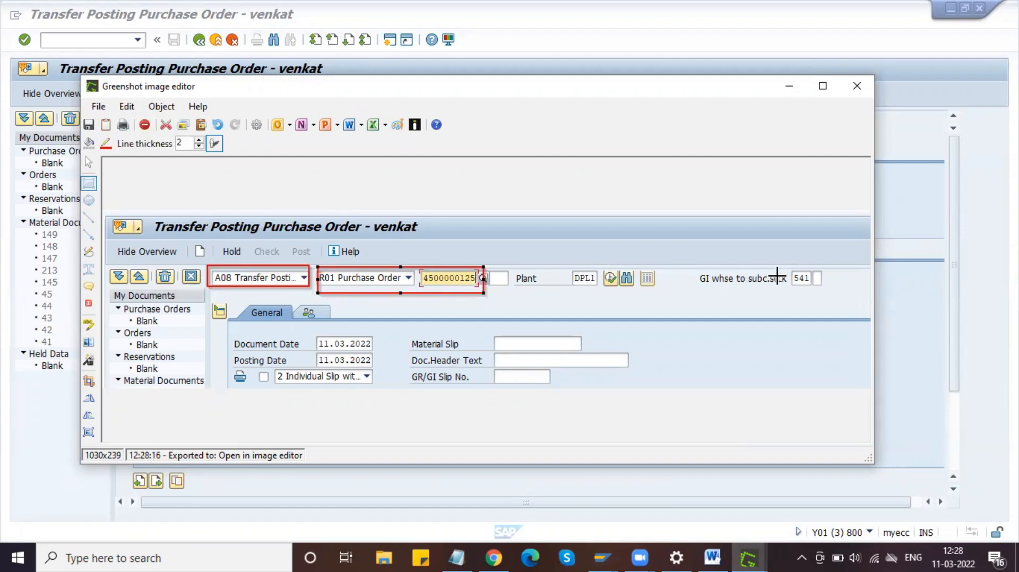
drag(690, 258, 831, 292)
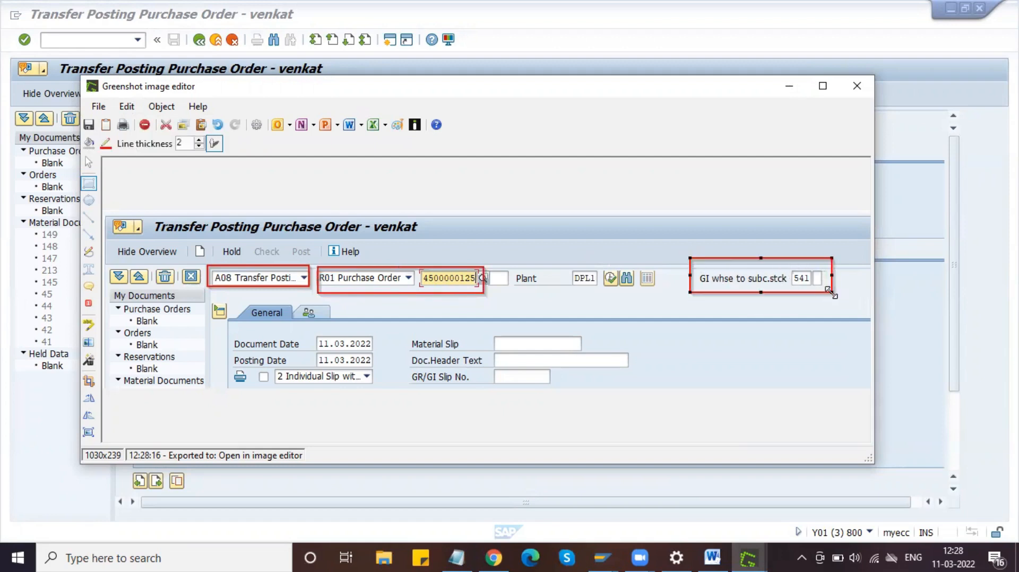
click(99, 106)
click(136, 156)
click(713, 557)
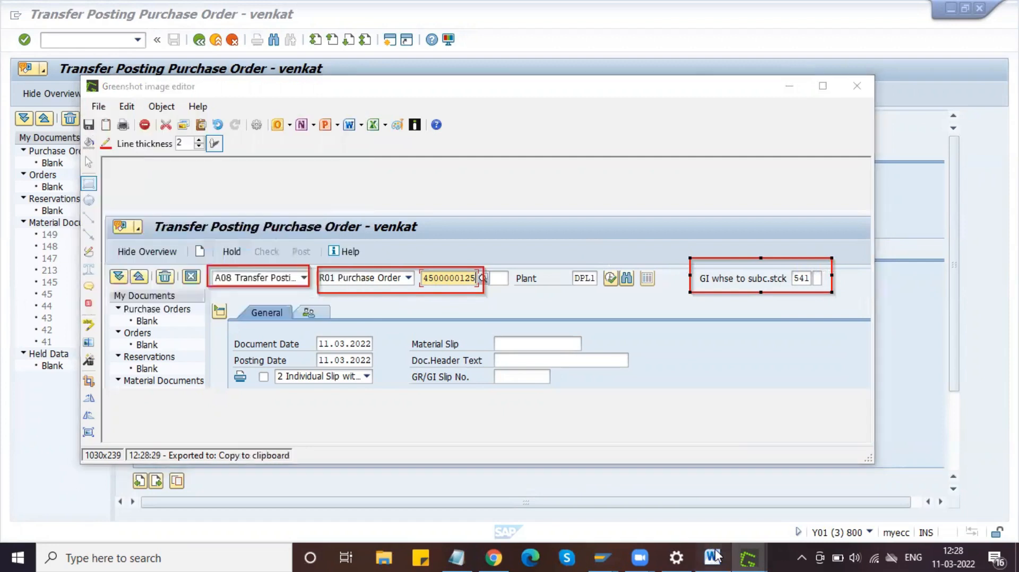
Step: Paste the annotated MIGO screenshot under the T-Code: MIGO bullet, centre it and save the guide
key(ctrl+v)
click(482, 346)
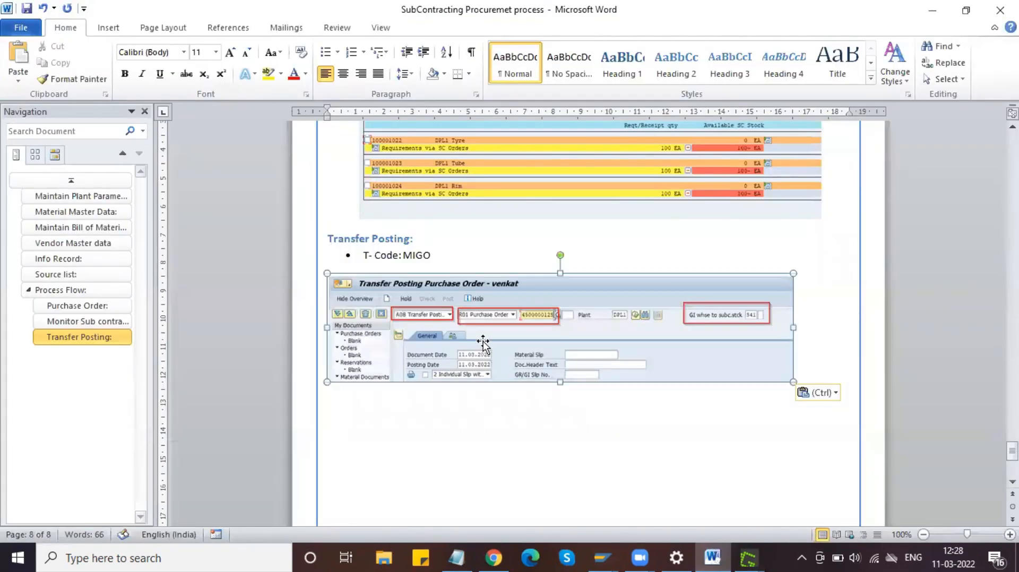
click(342, 74)
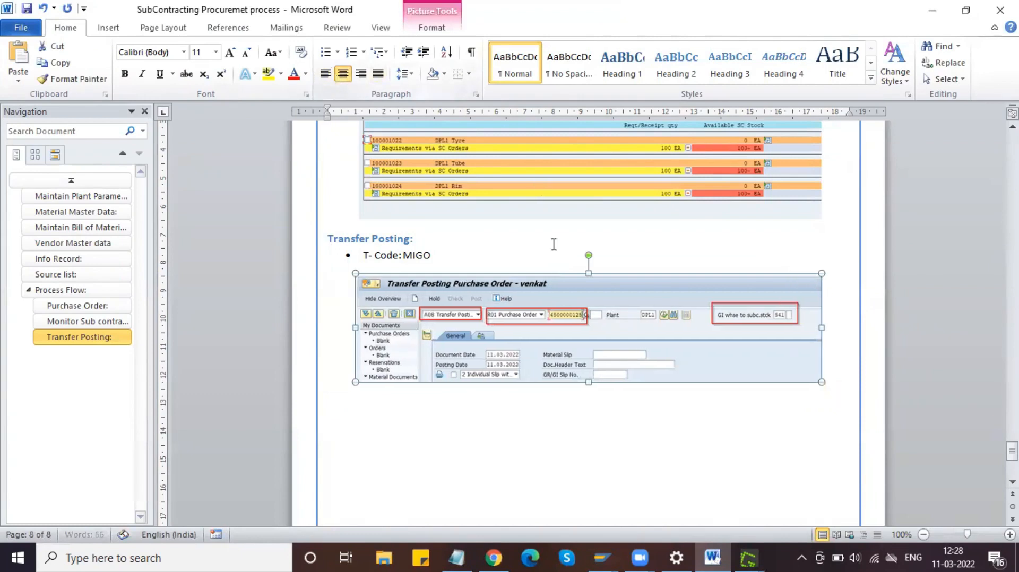
key(ctrl+s)
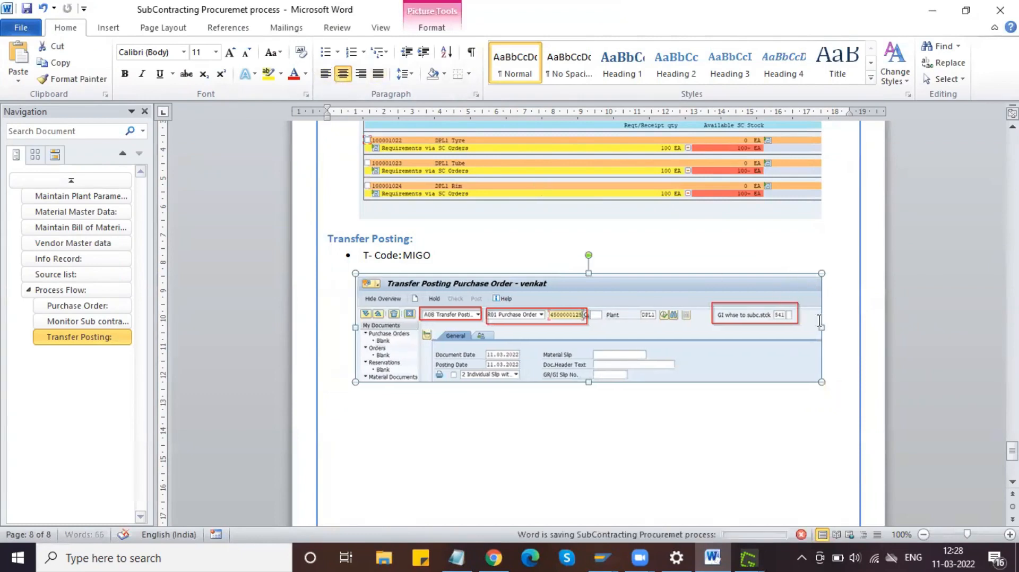
click(834, 371)
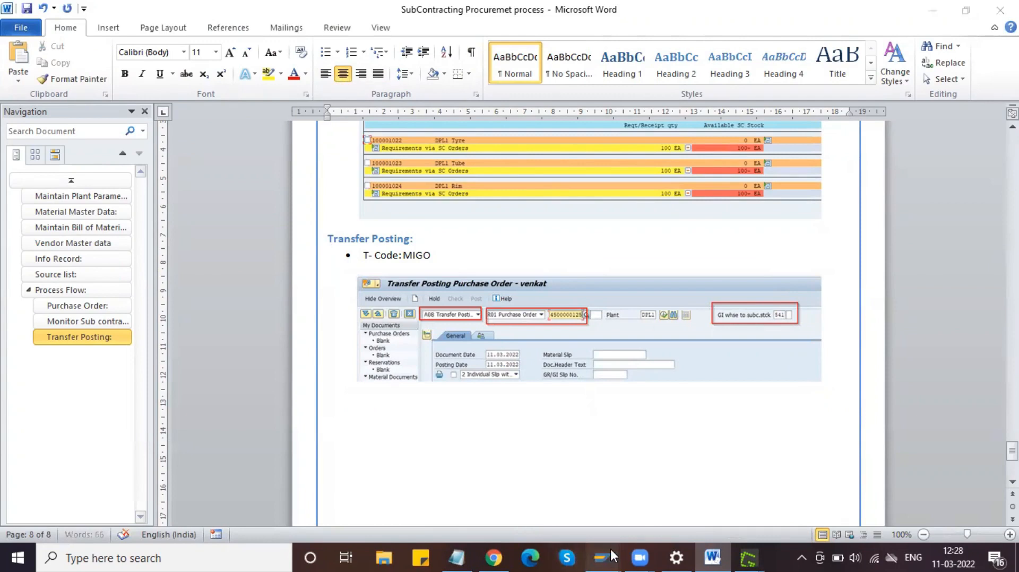
mouse_move(610, 549)
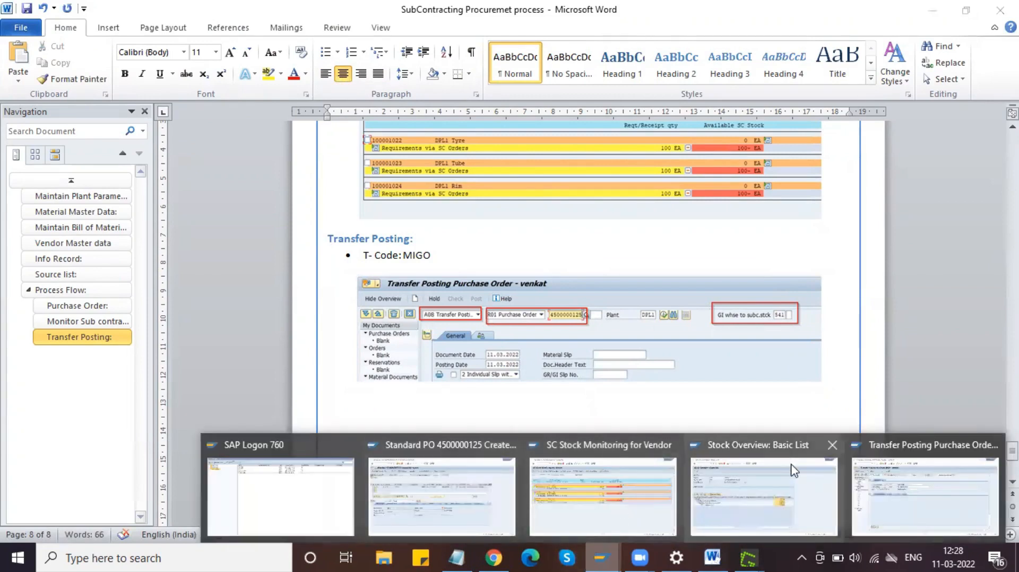
Step: Load the purchase order's Tyre, Tube and Rim items at 100 EA and mark Tube as OK
click(923, 496)
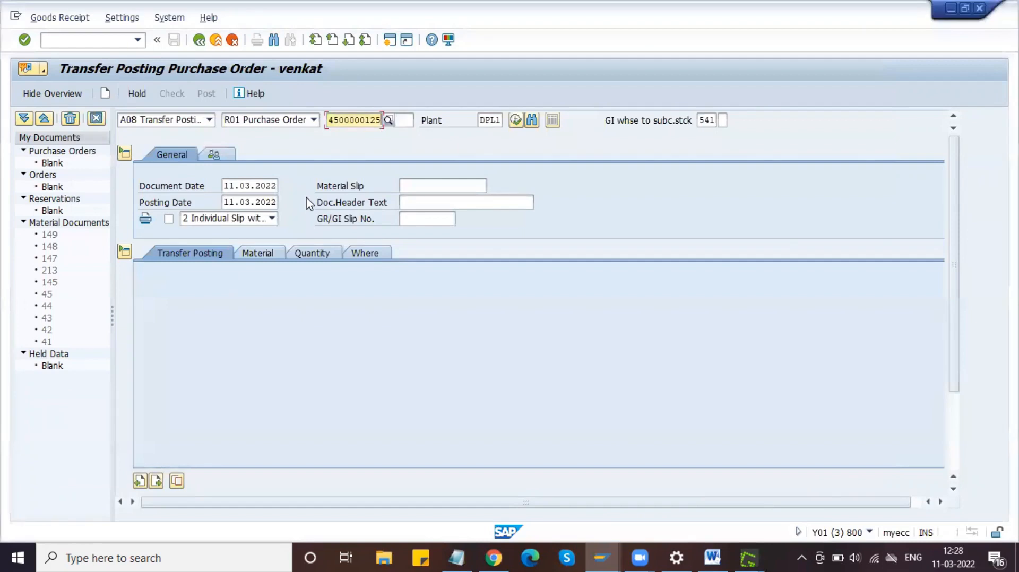
key(Return)
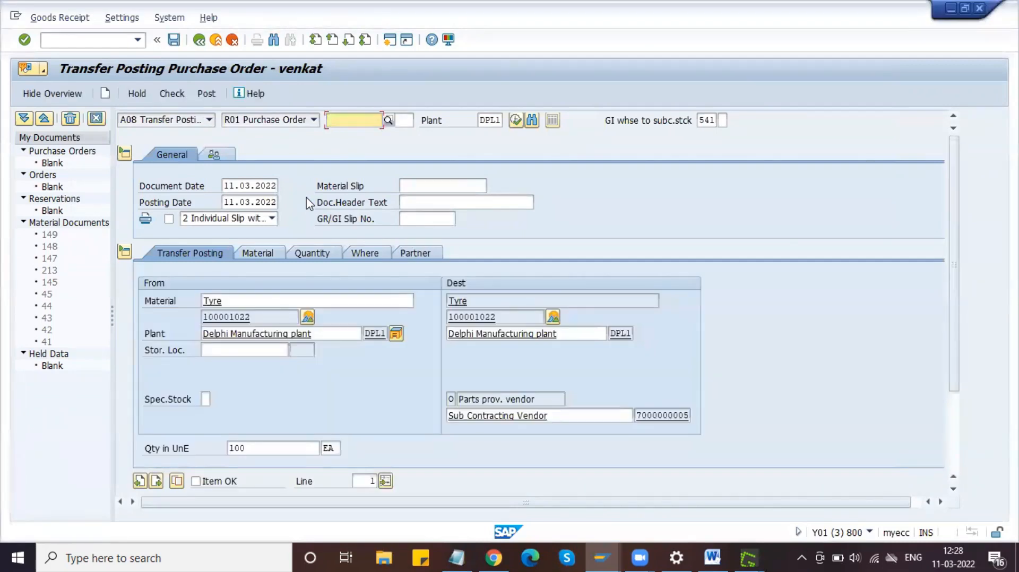
drag(955, 270, 949, 392)
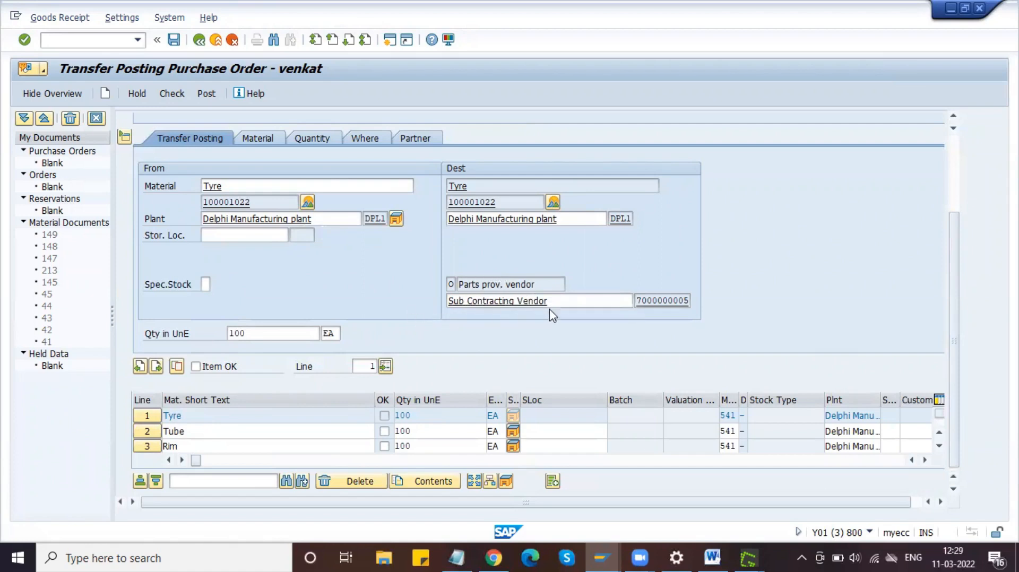
click(453, 284)
click(384, 431)
Step: Enter storage location S11 for the Tyre, Tube and Rim items and confirm
click(554, 430)
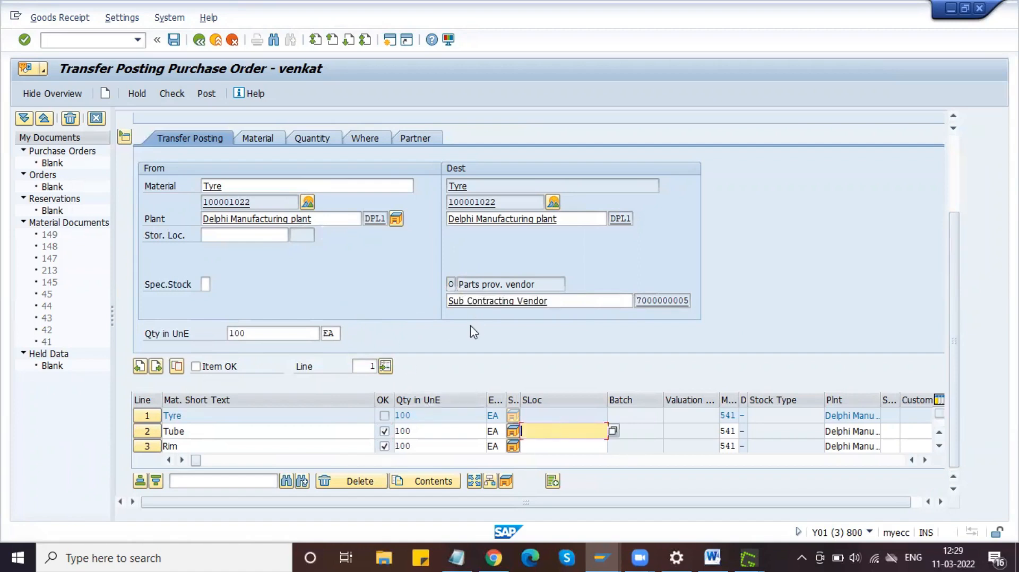
click(239, 235)
text(S11)
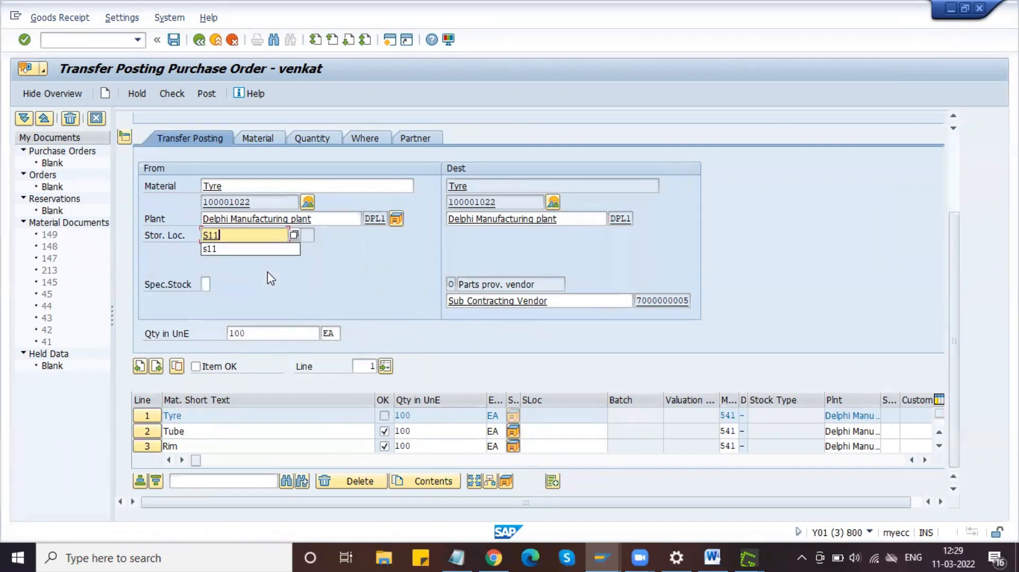
key(Escape)
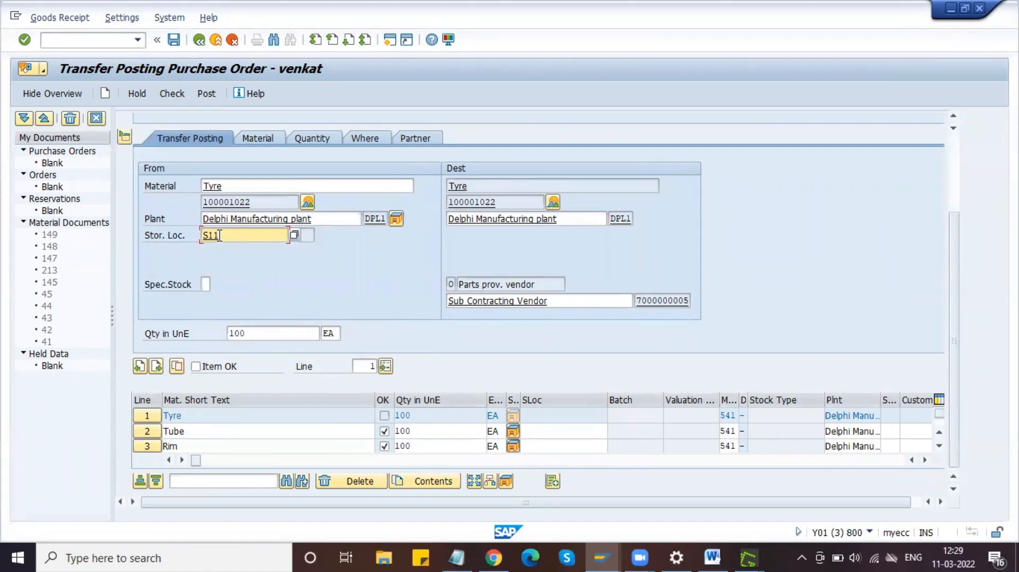
click(536, 432)
text(S11)
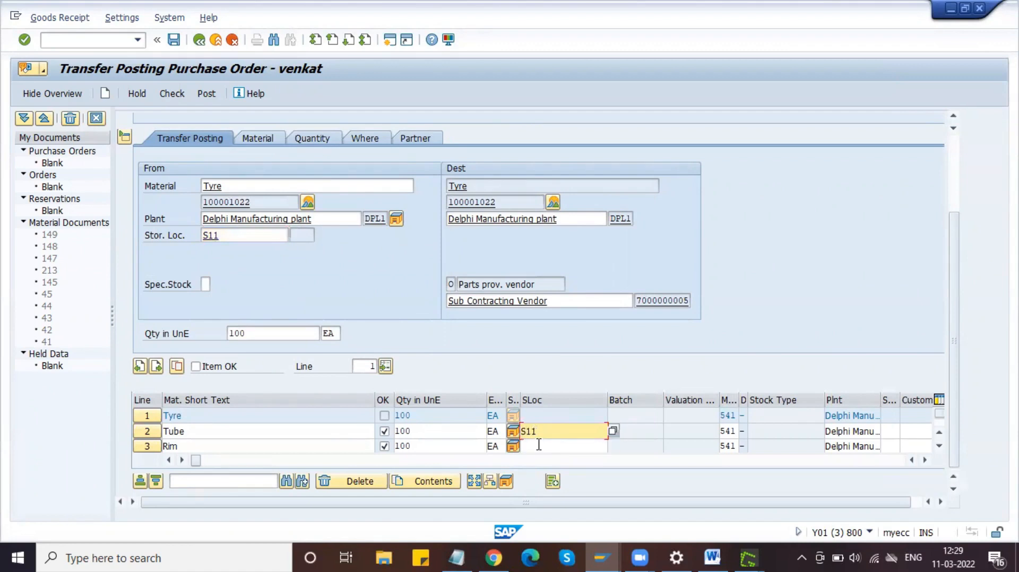
click(539, 445)
text(S11)
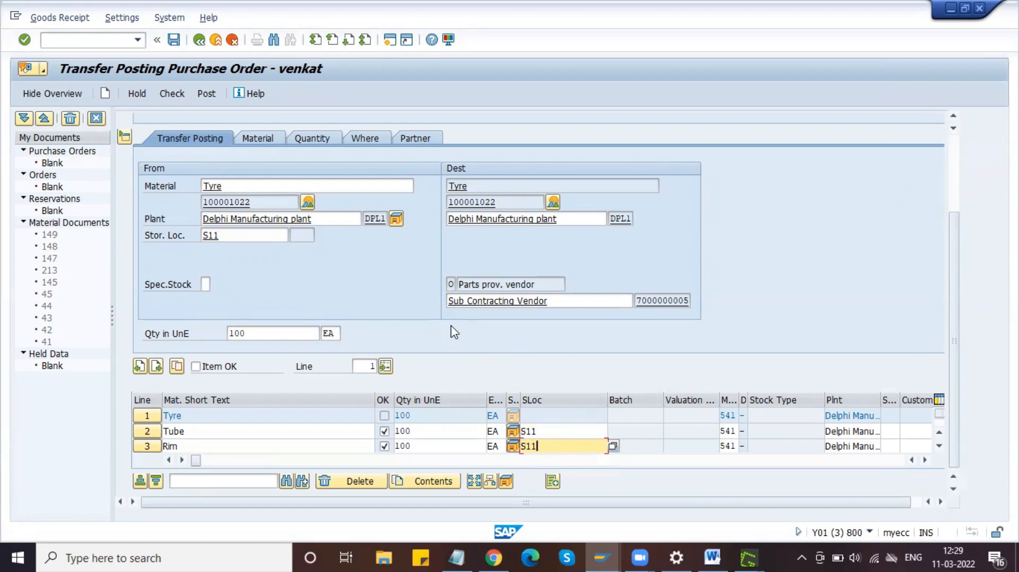
key(Return)
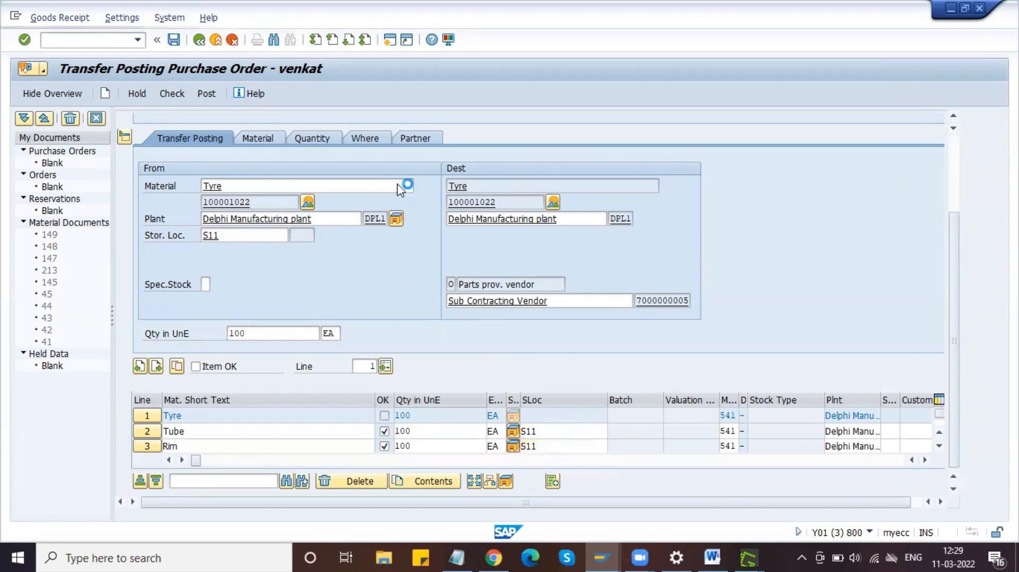
click(416, 139)
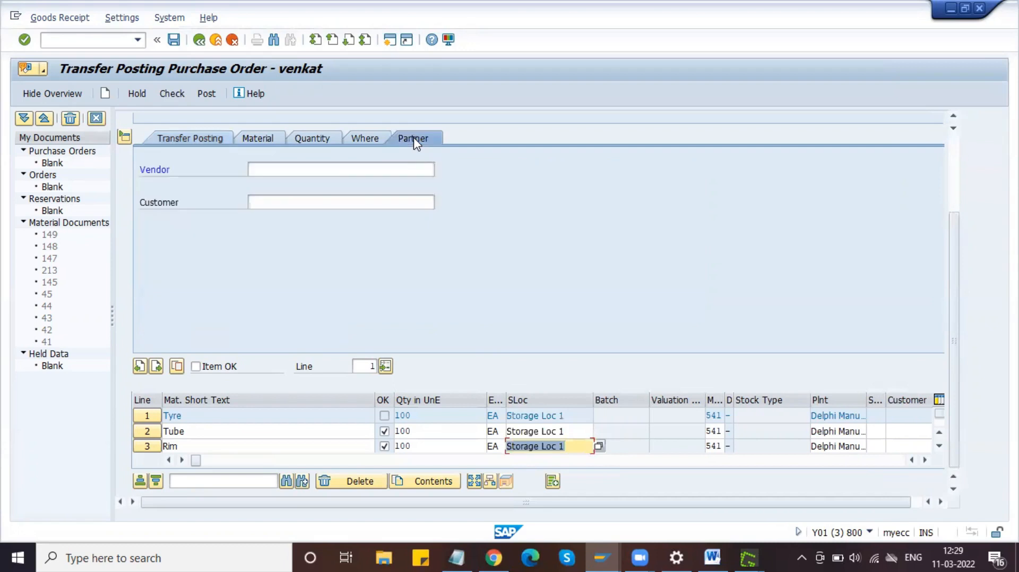
click(264, 175)
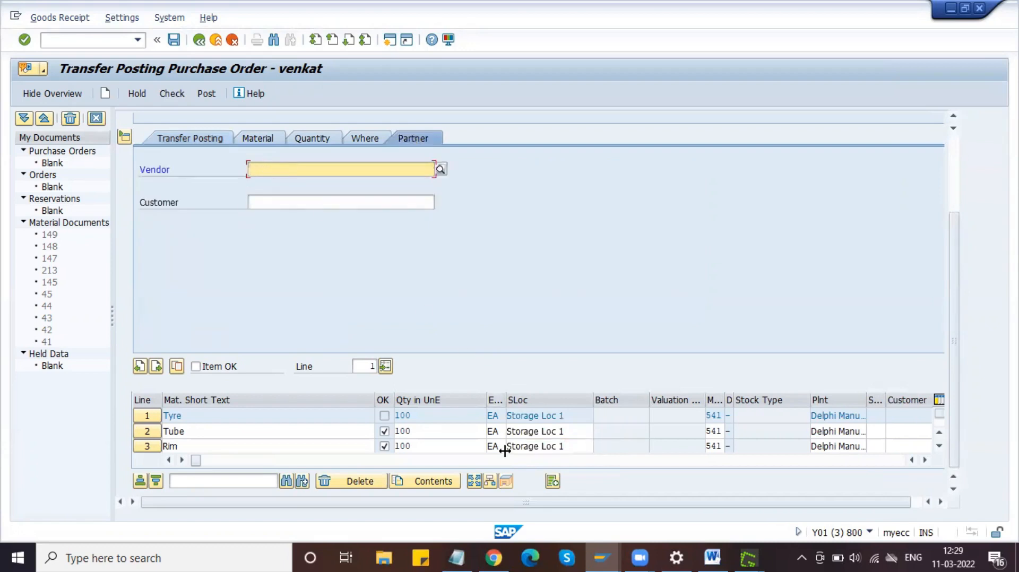
mouse_move(606, 549)
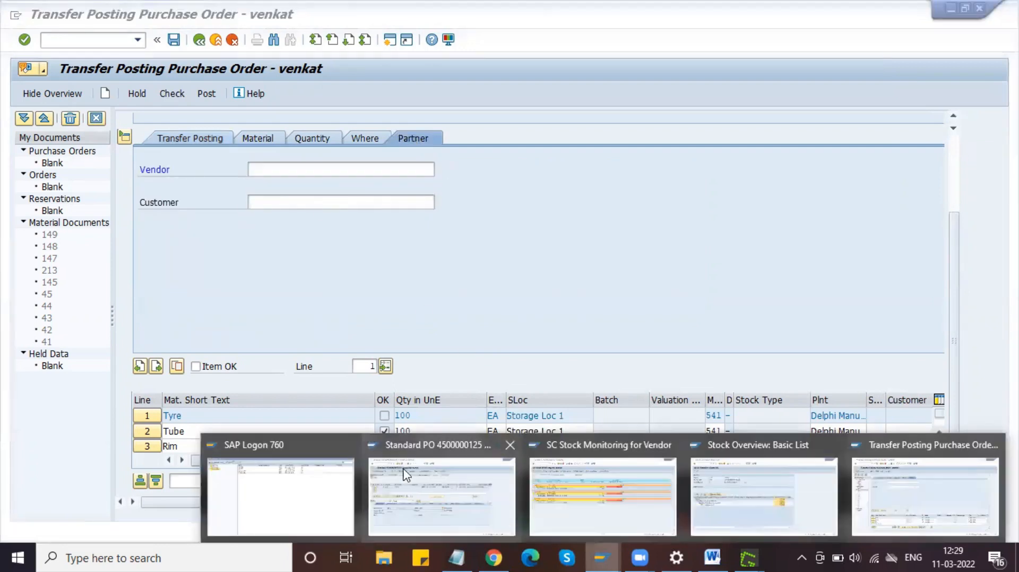
click(448, 481)
drag(293, 122, 344, 128)
key(alt+Tab)
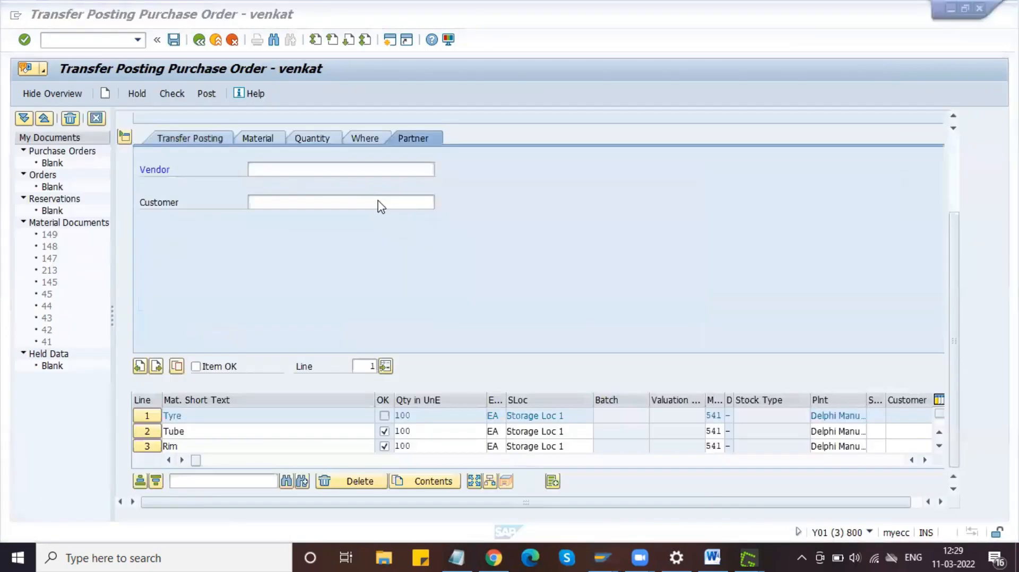
key(ctrl+v)
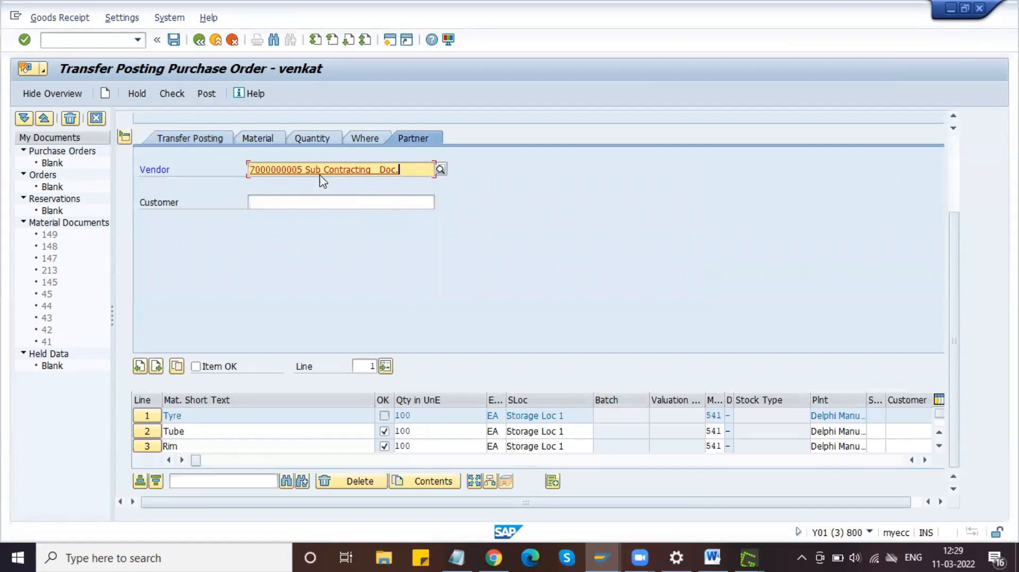
click(304, 169)
key(Delete)
key(Delete)
key(Delete)
key(Delete)
key(Delete)
key(Delete)
key(Delete)
key(Delete)
key(Delete)
key(Delete)
key(Delete)
key(Delete)
key(Delete)
key(Delete)
key(Delete)
key(Delete)
key(Delete)
key(Delete)
key(Delete)
key(Delete)
key(Delete)
double_click(304, 169)
key(ctrl+c)
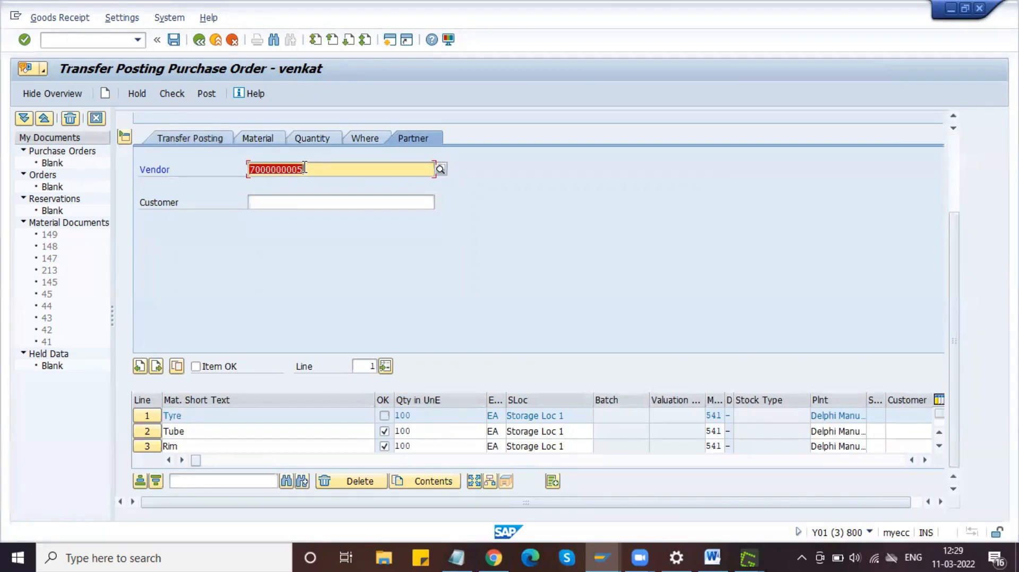
click(305, 168)
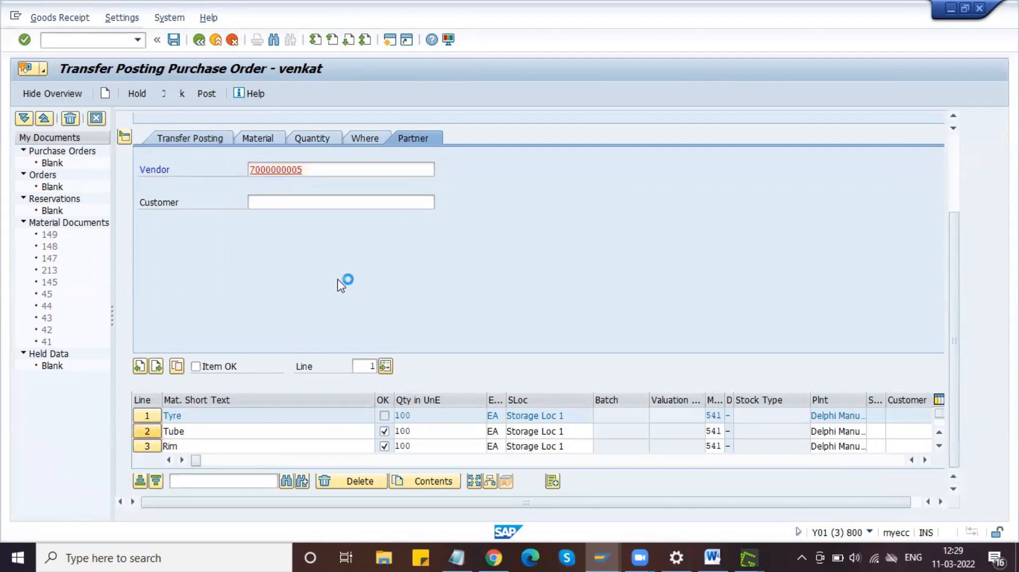
click(294, 169)
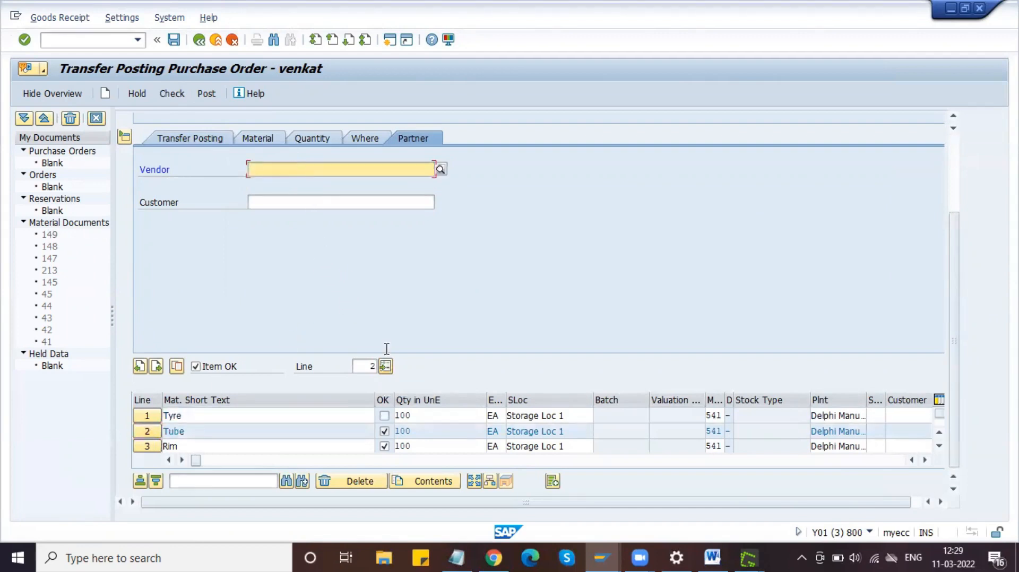
key(ctrl+v)
click(148, 447)
click(287, 169)
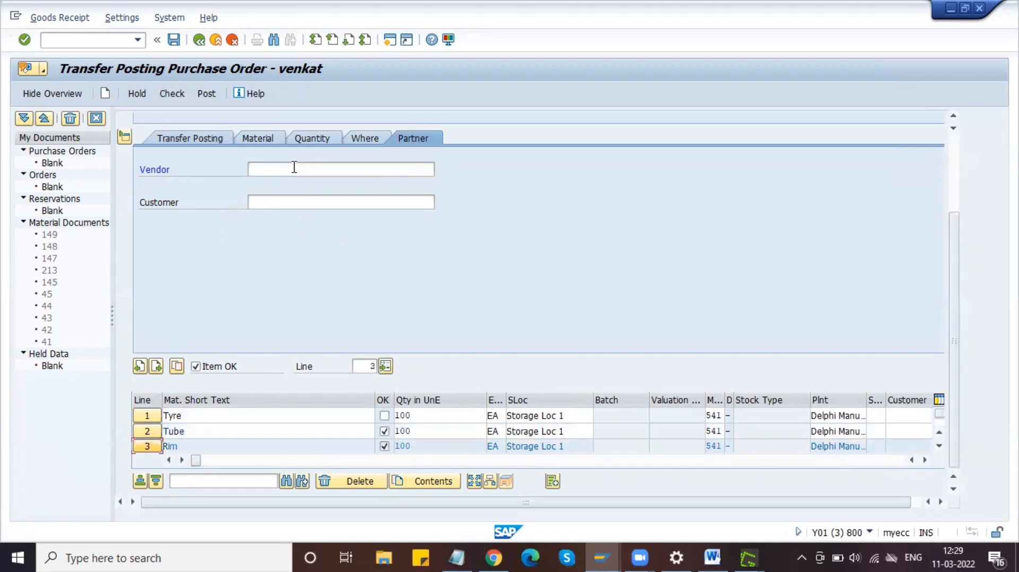
key(ctrl+v)
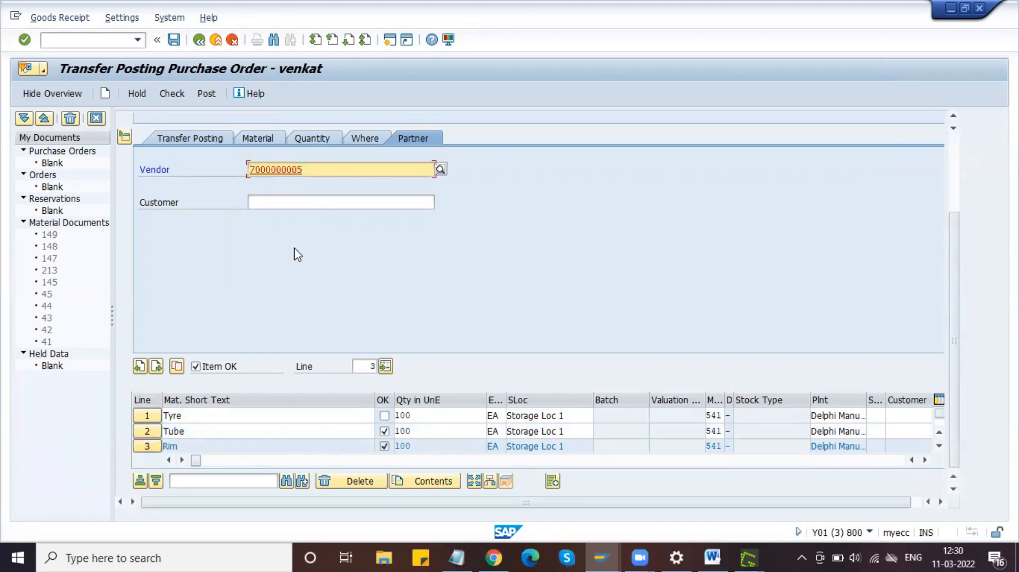
scroll(297, 255, up, 3)
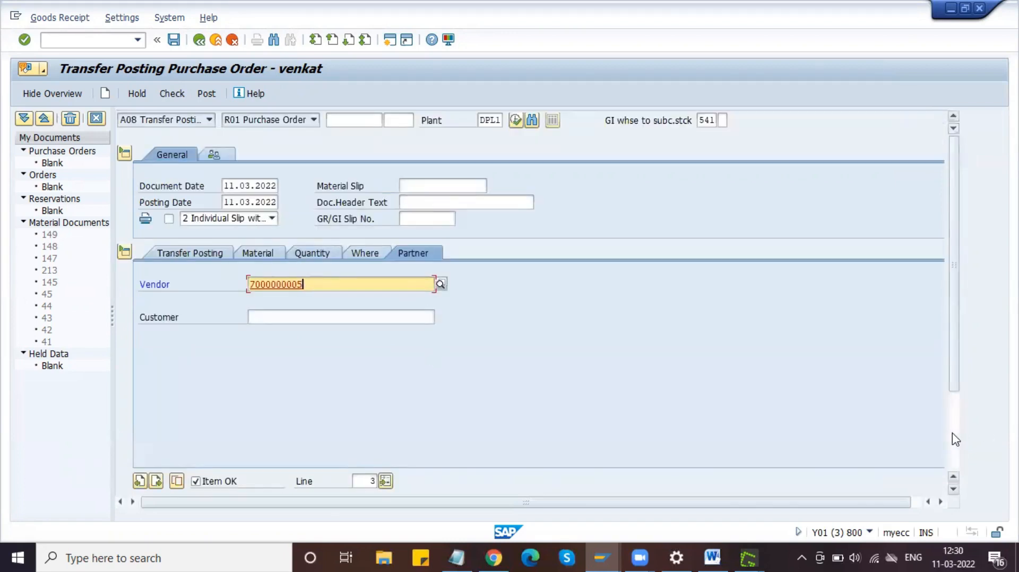
Step: Mark the Tyre item OK and check the document for errors
scroll(373, 452, down, 3)
click(384, 416)
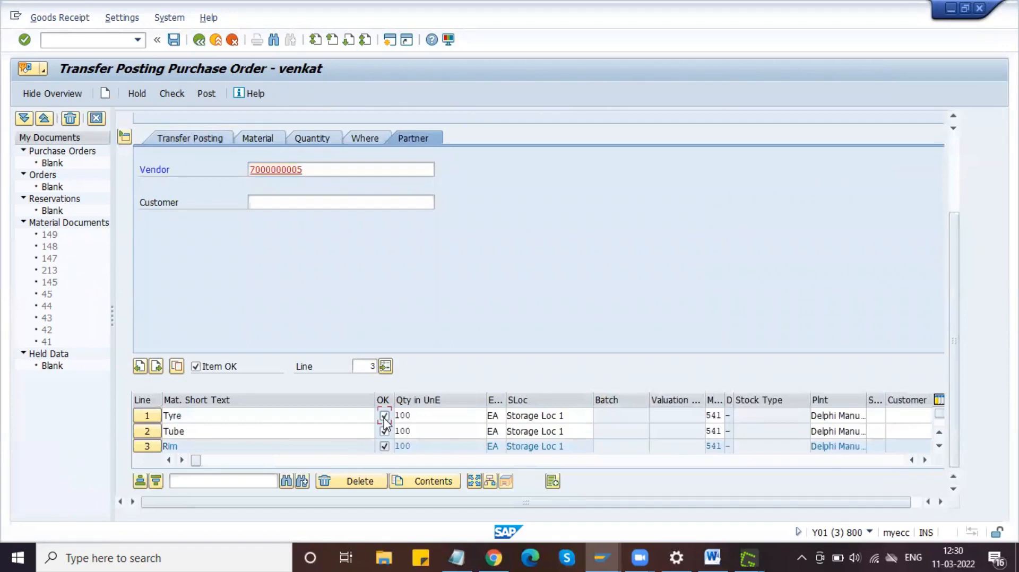
scroll(959, 164, up, 3)
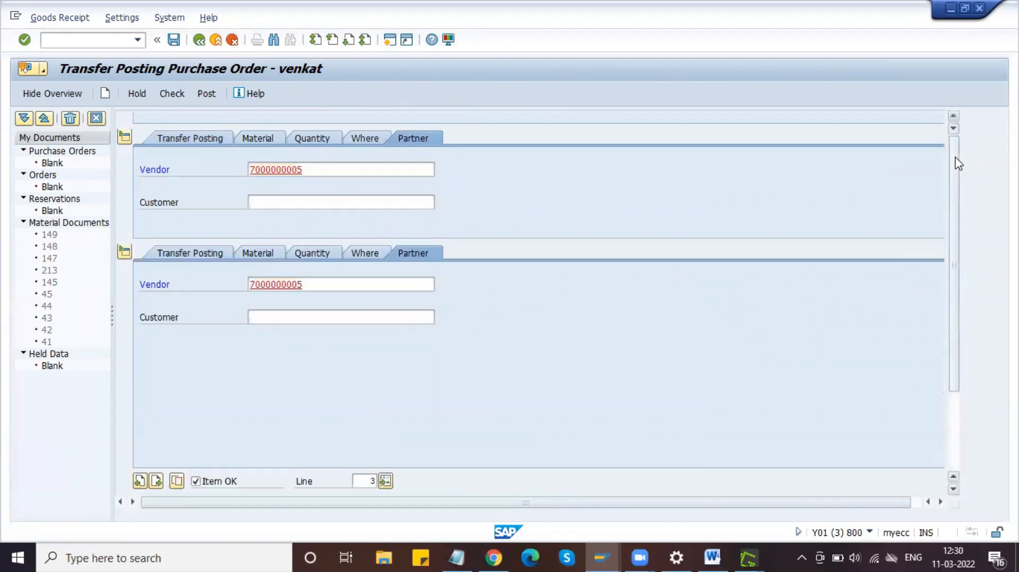
click(172, 96)
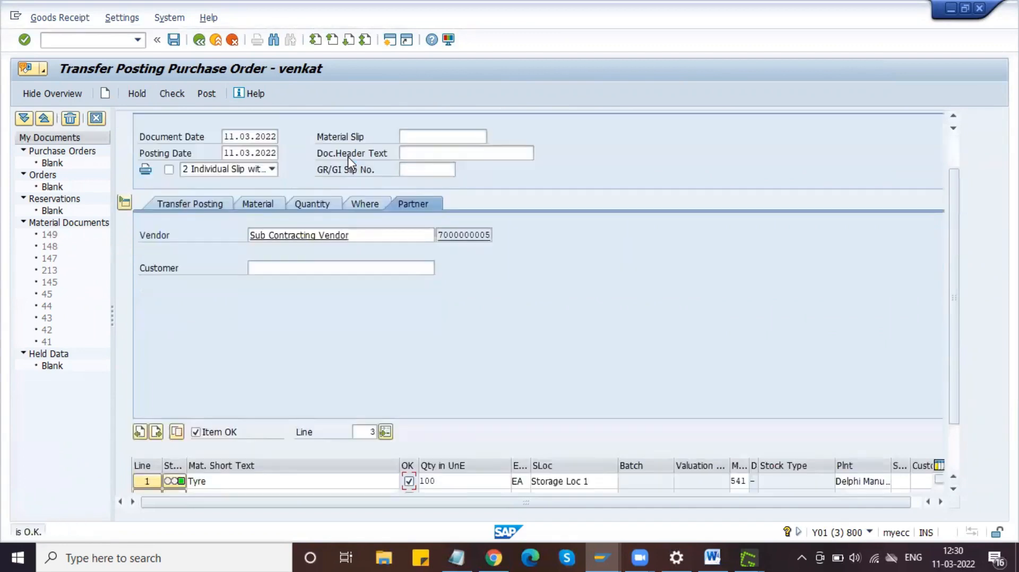
Step: Show the item's From and Dest transfer details and capture the transfer posting screen area
click(187, 202)
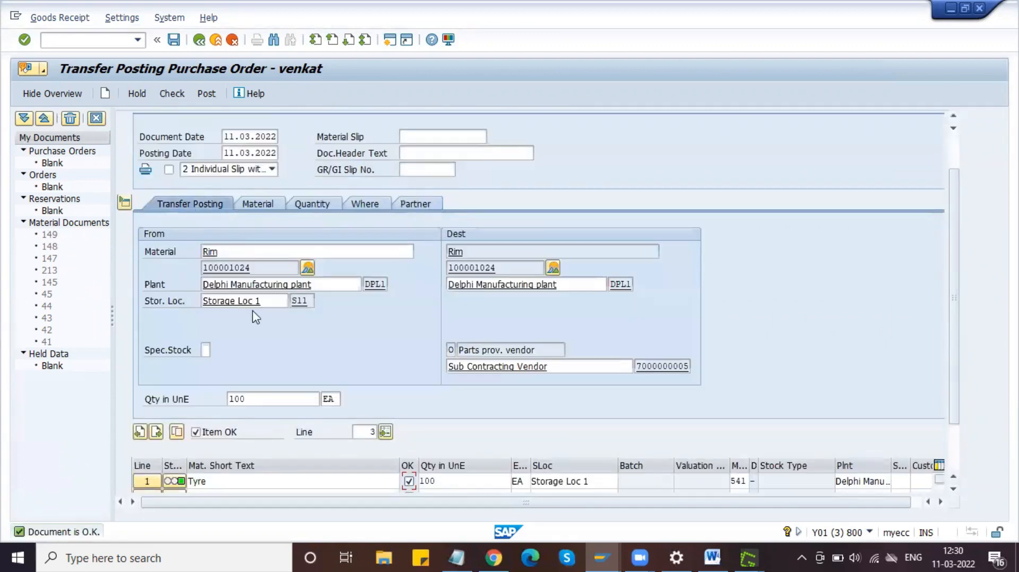
scroll(408, 366, up, 1)
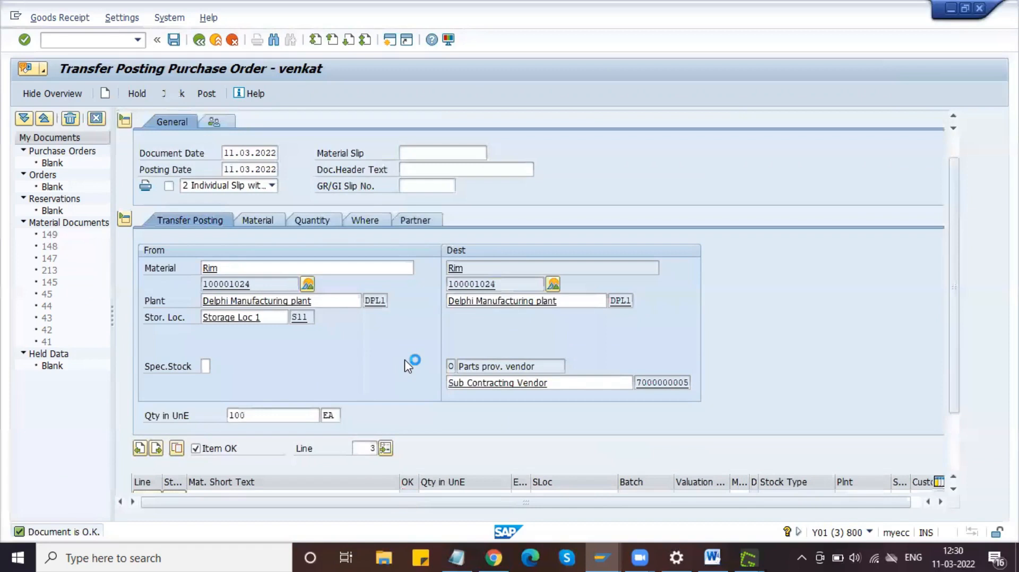
scroll(234, 297, down, 1)
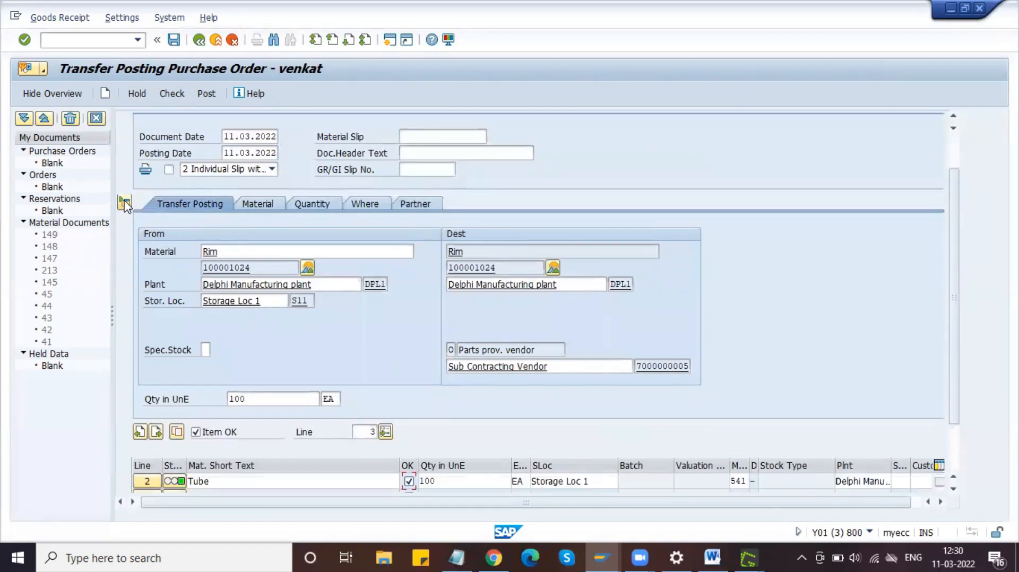
drag(958, 297, 962, 331)
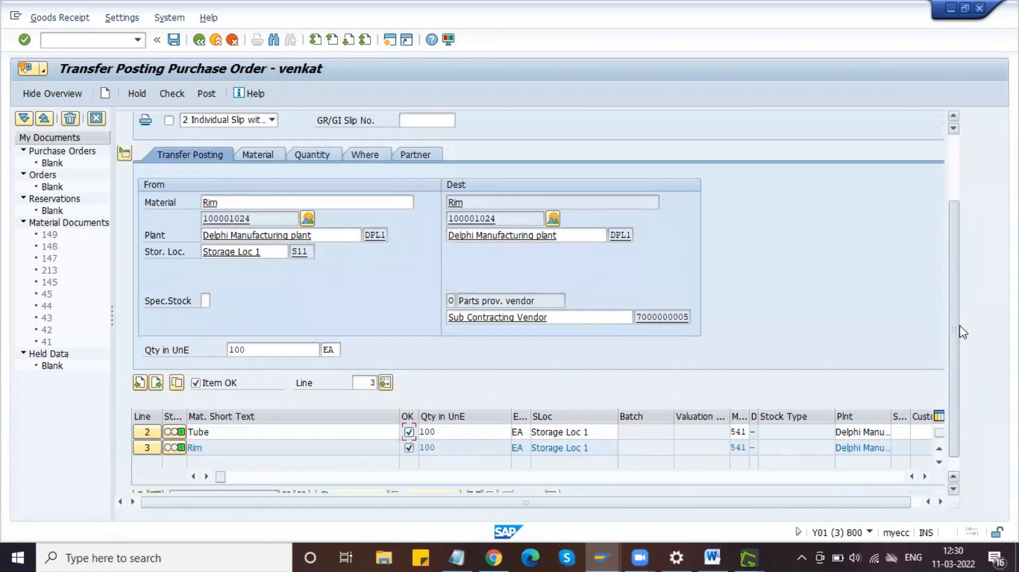
click(939, 450)
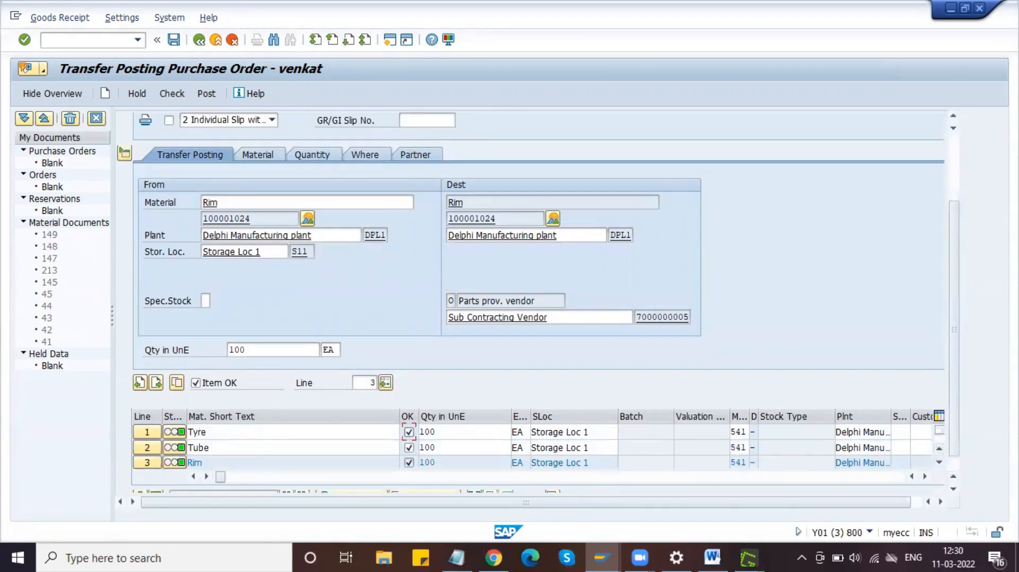
key(Print)
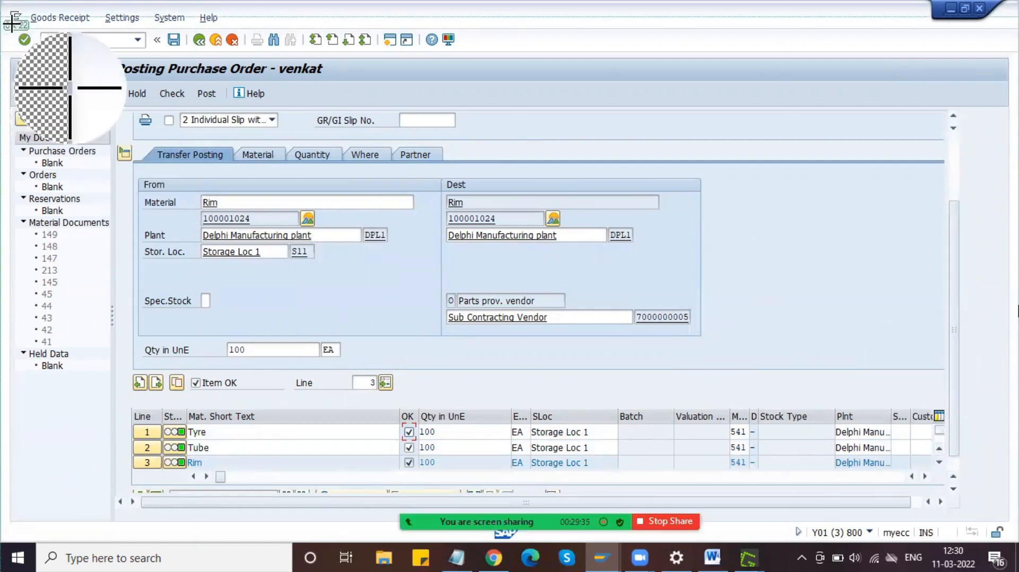
drag(12, 25, 974, 493)
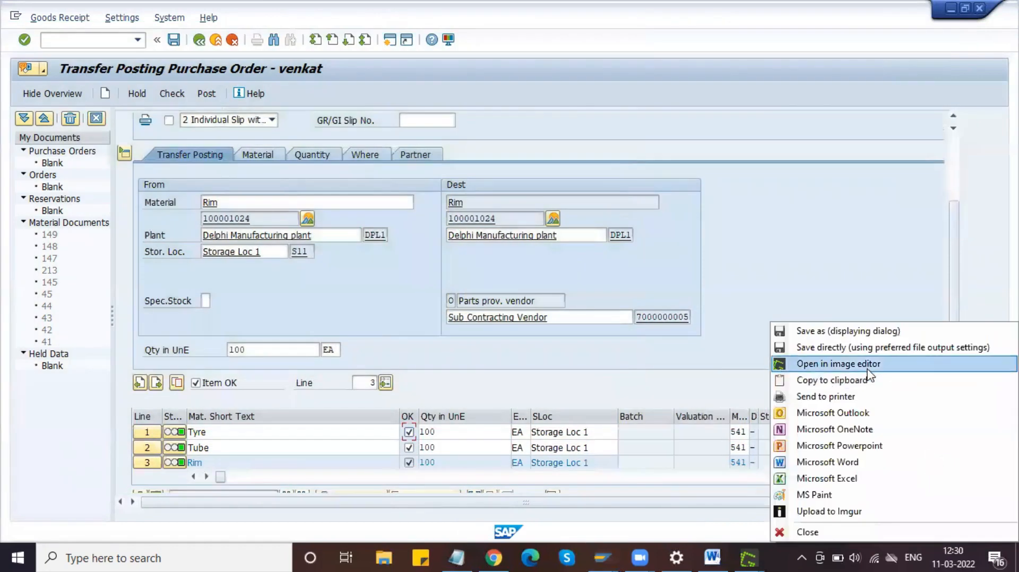
Step: Paste the item-details capture into the Word guide and shrink it slightly
click(721, 556)
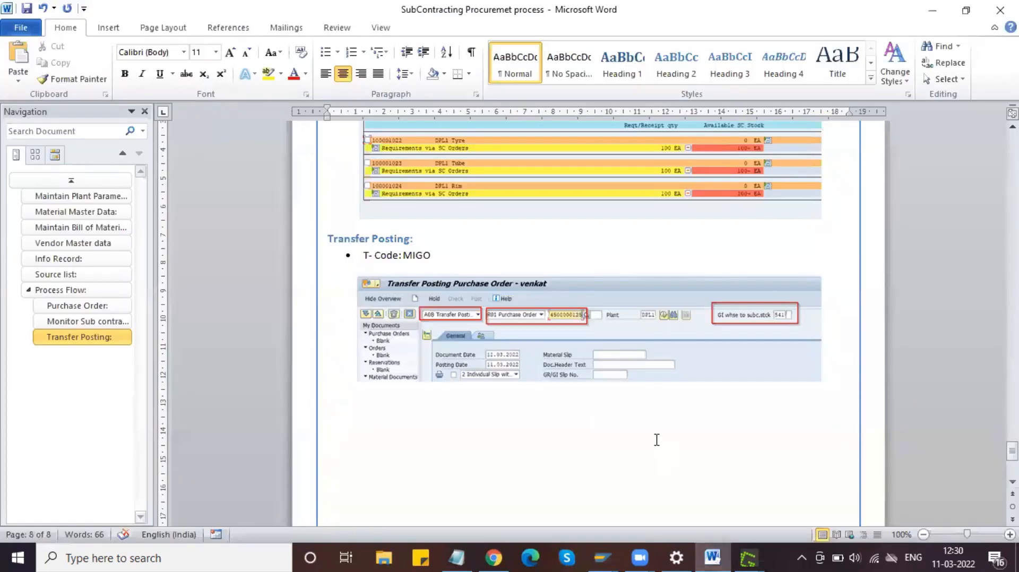
key(ctrl+v)
click(623, 419)
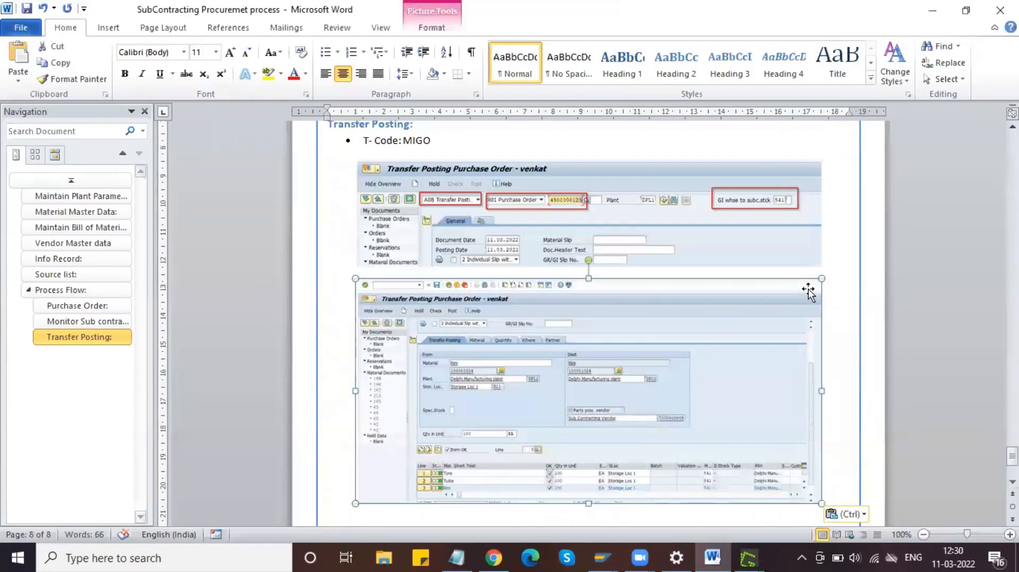
drag(822, 278, 815, 291)
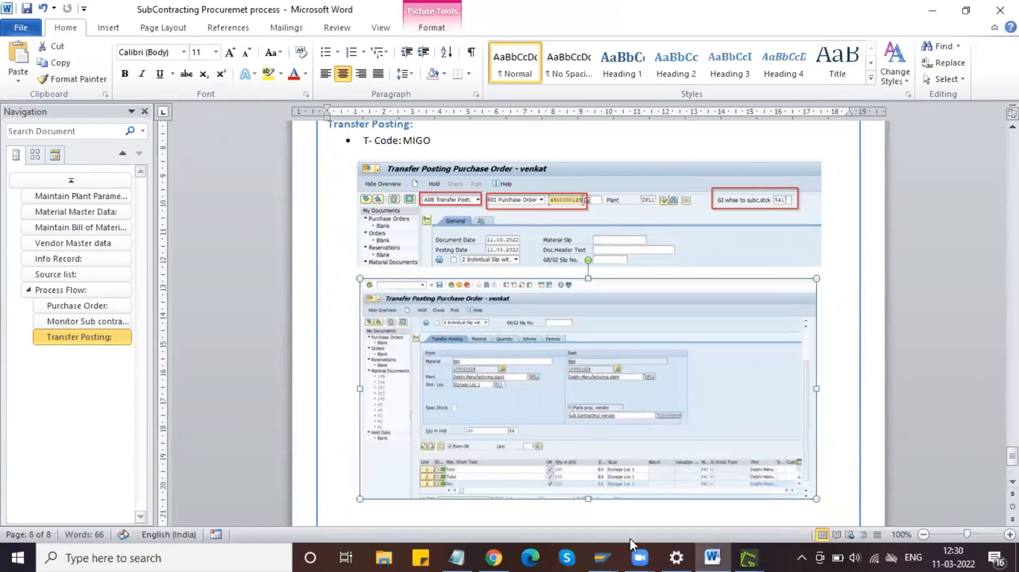
Step: Bring the SAP Transfer Posting window back to the front
click(609, 546)
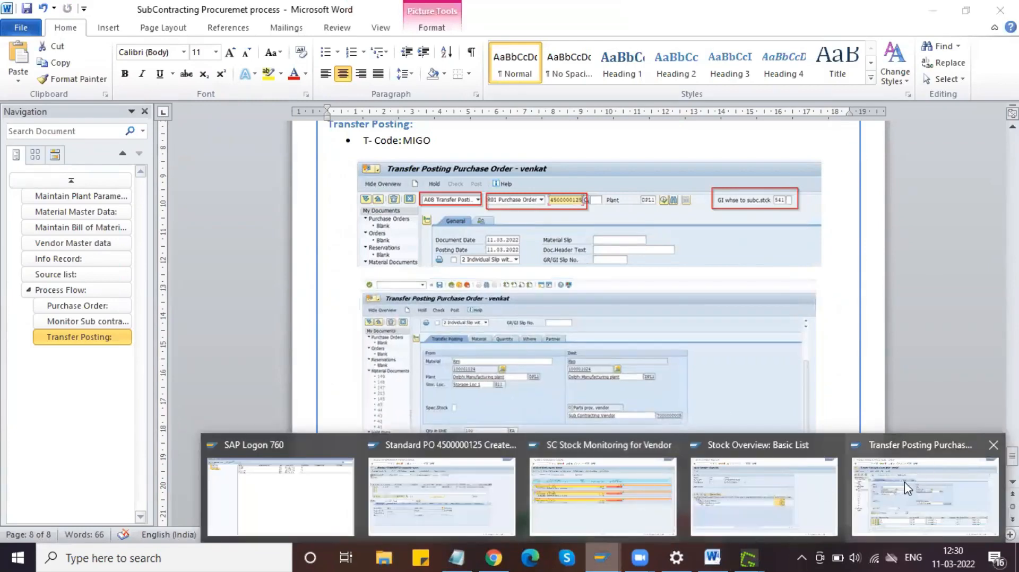
click(904, 482)
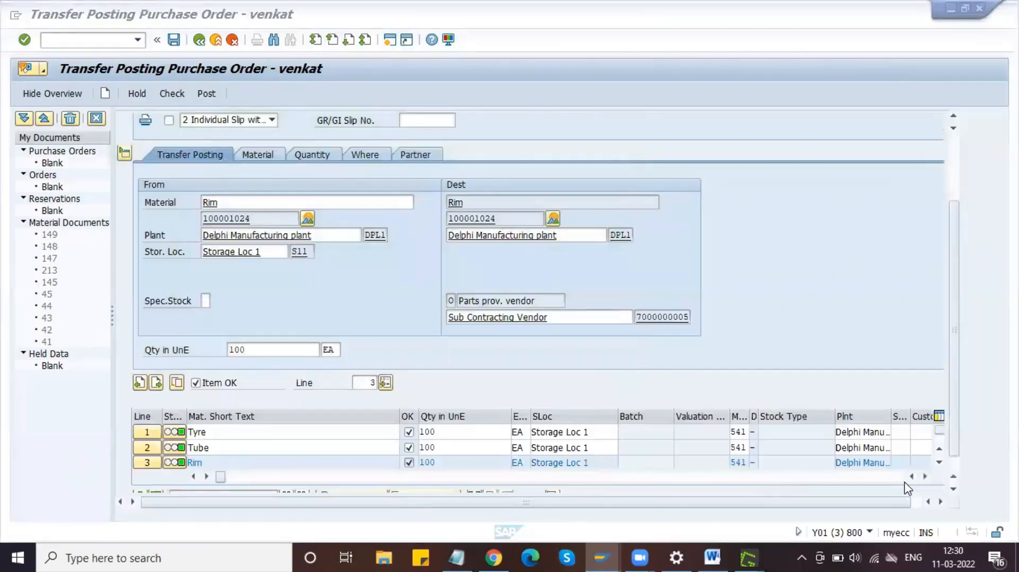
click(207, 94)
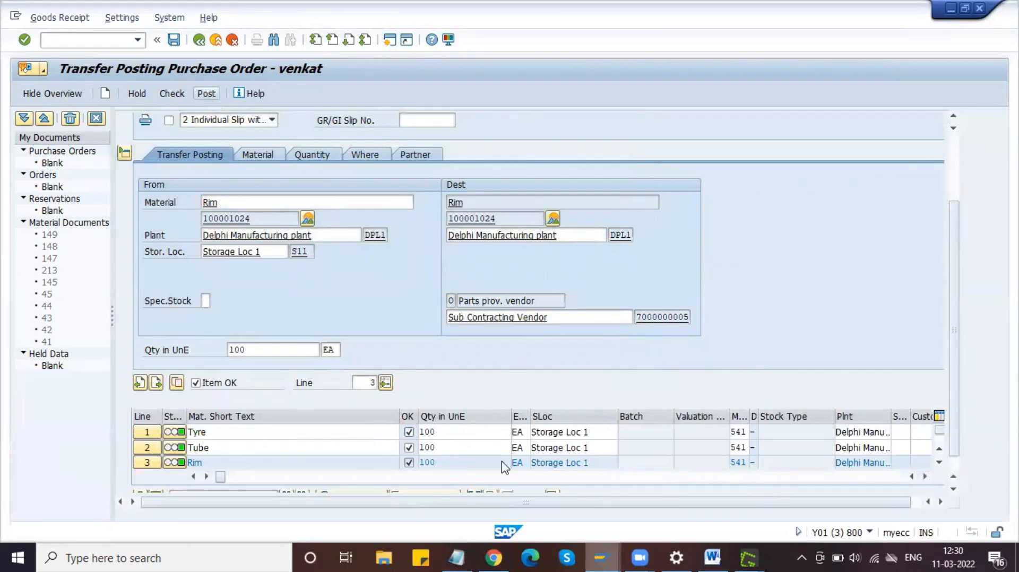
Step: Post the transfer posting, creating material document 150
click(601, 558)
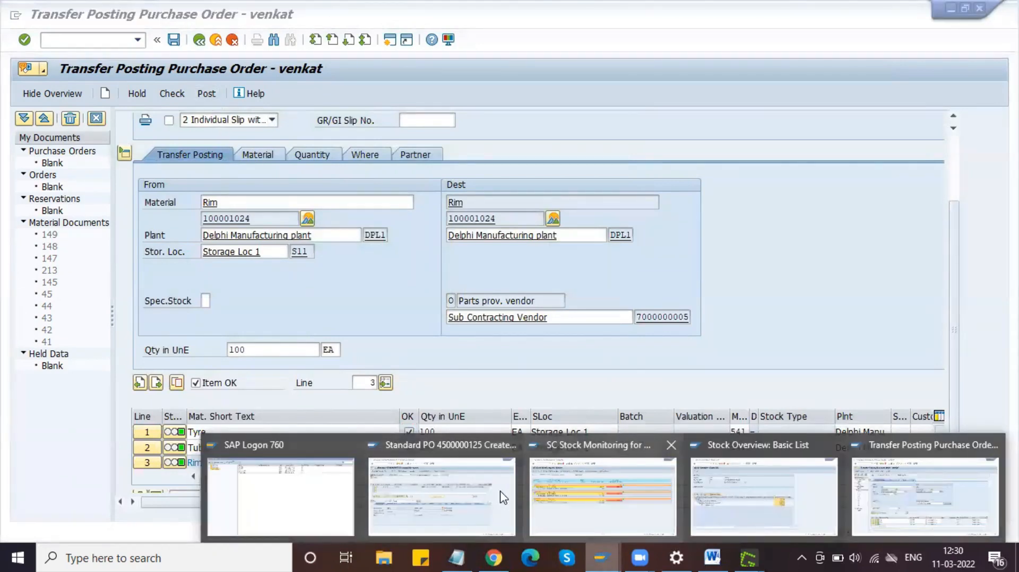
click(594, 496)
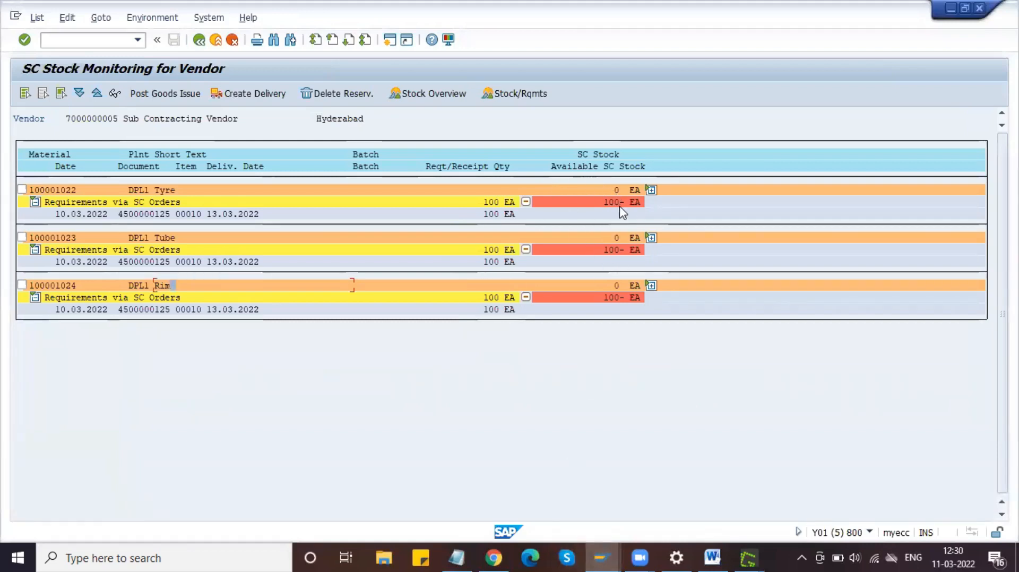
click(601, 558)
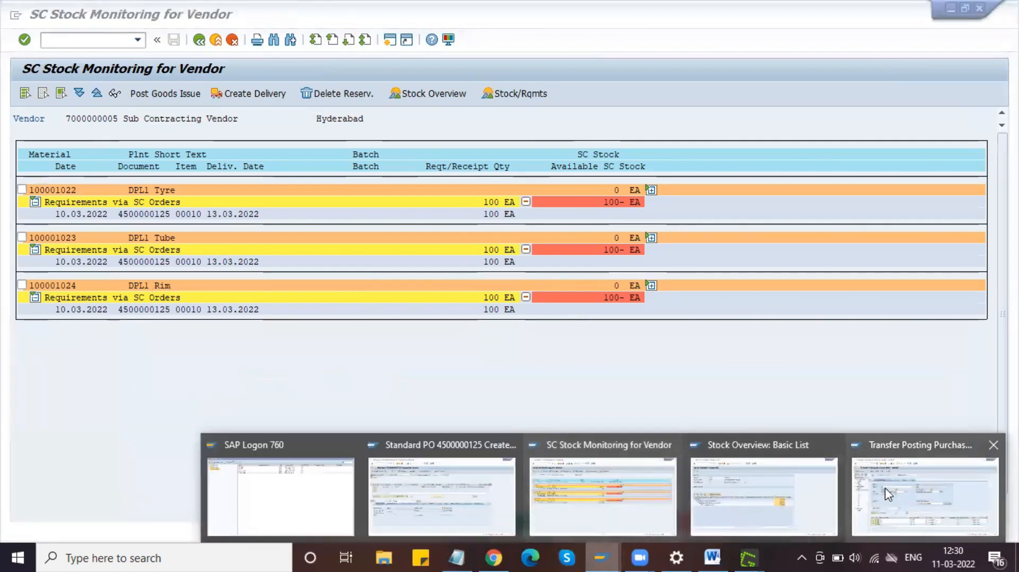
click(888, 494)
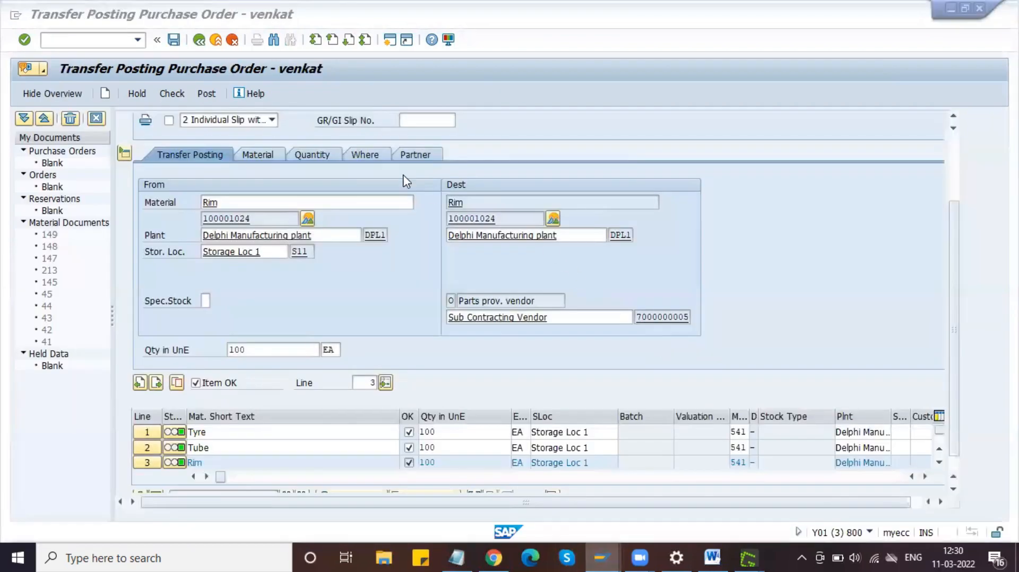
click(208, 93)
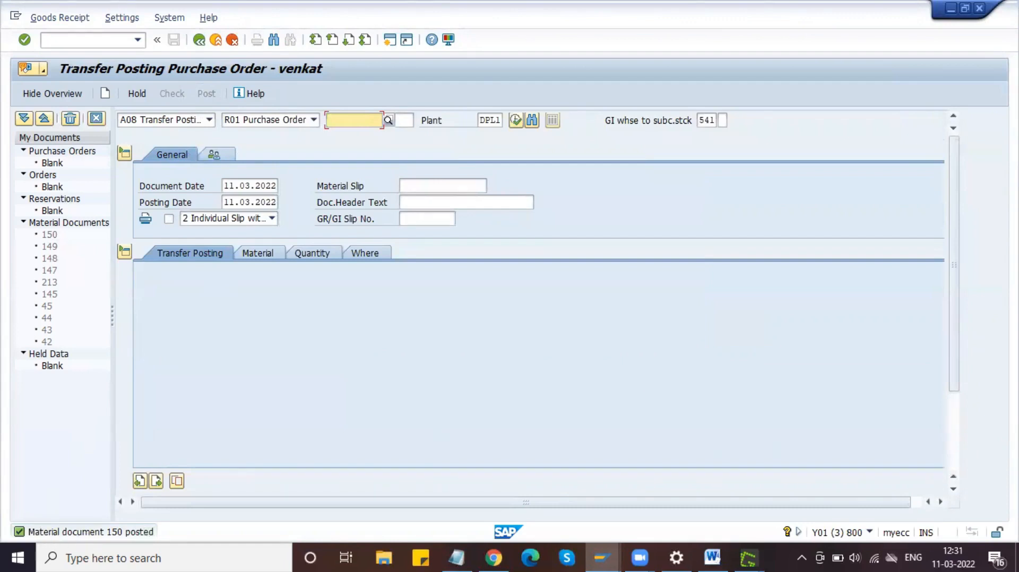
Step: Capture the 'Material document 150 posted' message and paste it below the screenshot in the guide
key(Print)
drag(11, 524, 160, 542)
click(227, 380)
click(712, 557)
click(820, 453)
click(587, 519)
key(ctrl+v)
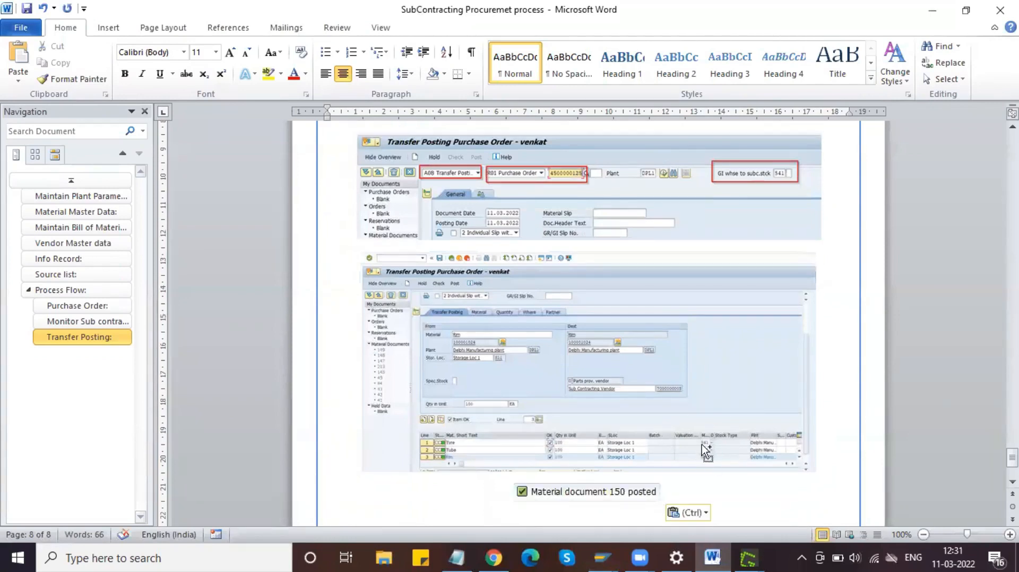
click(602, 557)
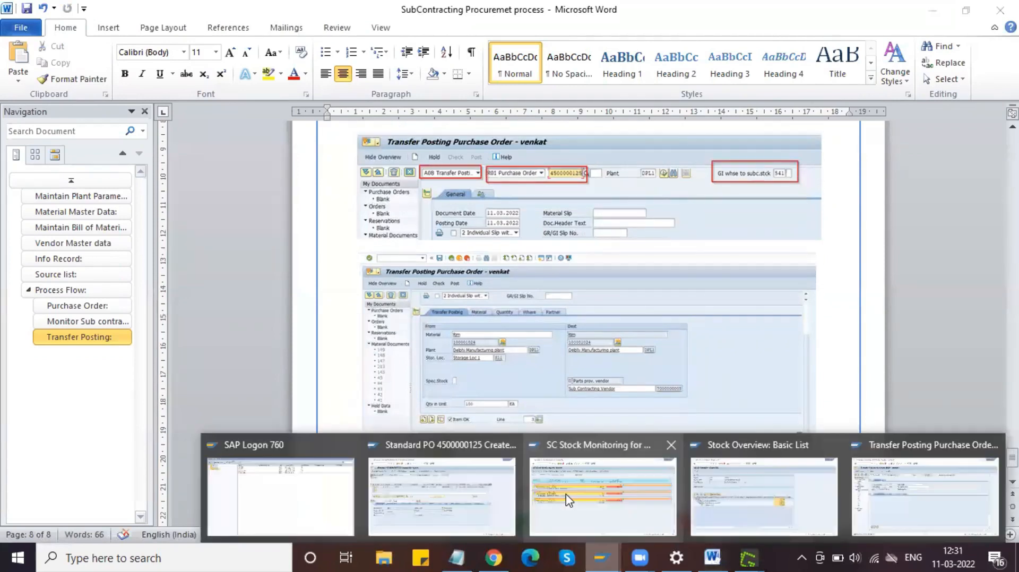
click(567, 499)
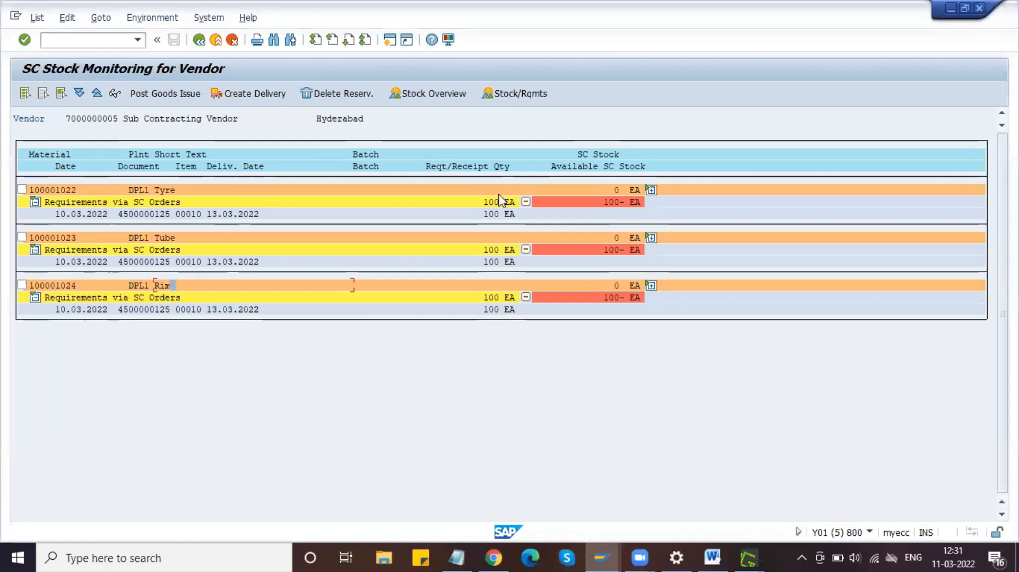
Step: Rerun the SC stock report to show 100 EA each of Tyre, Tube and Rim at the vendor
click(199, 41)
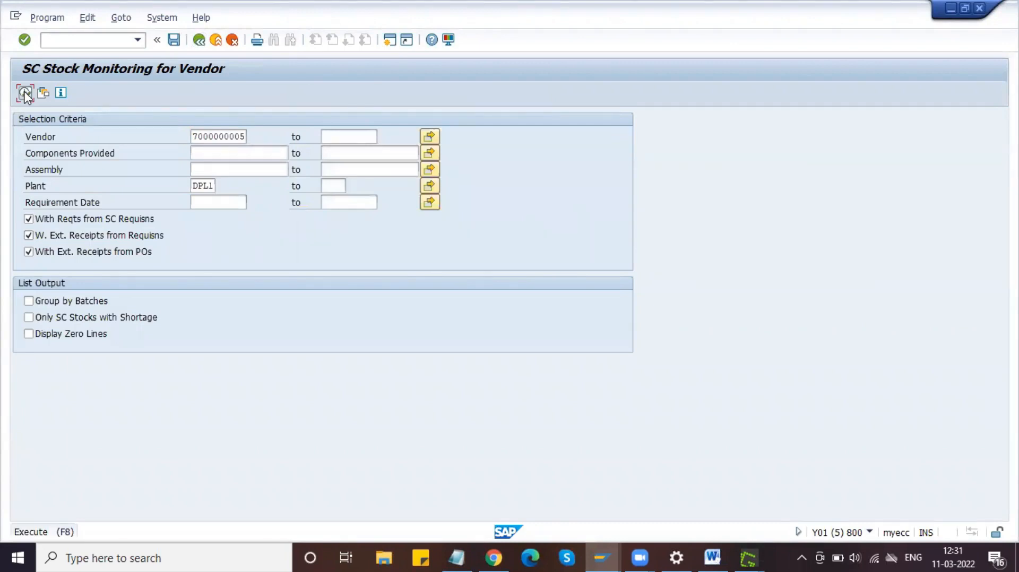
click(25, 94)
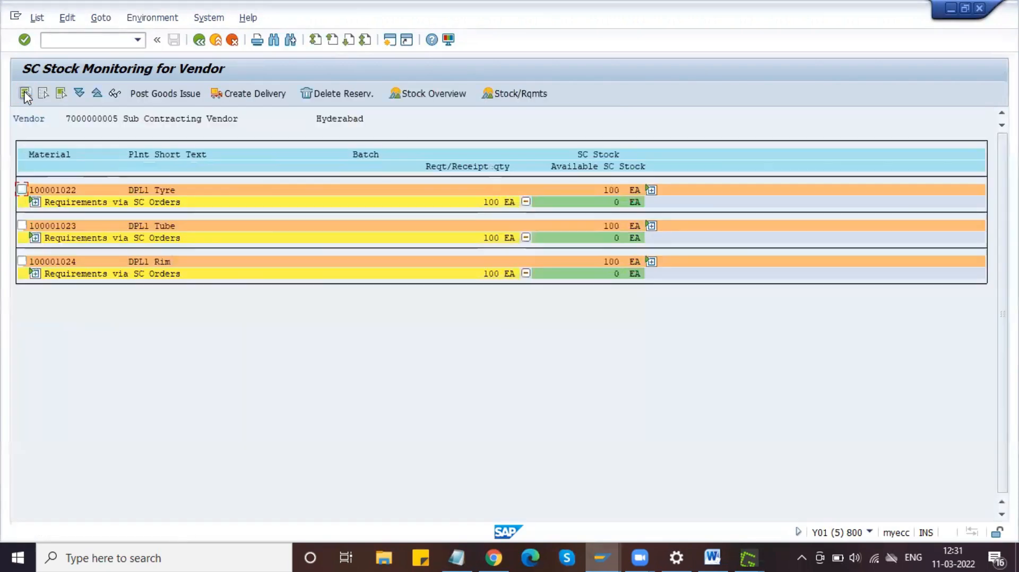
click(610, 203)
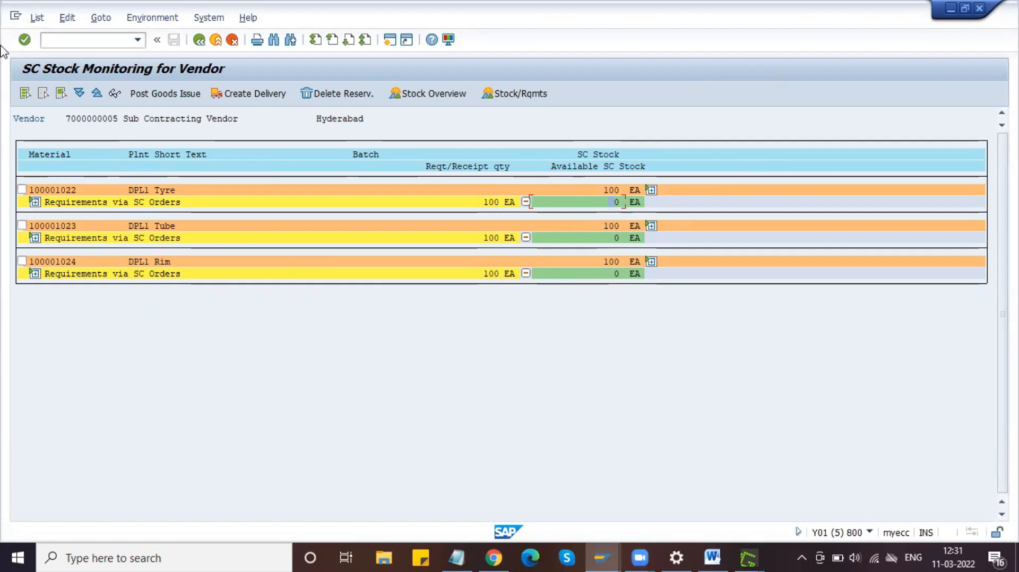
Step: Capture the stock list to the clipboard and start a new line in the Word guide
key(Print)
drag(2, 29, 763, 299)
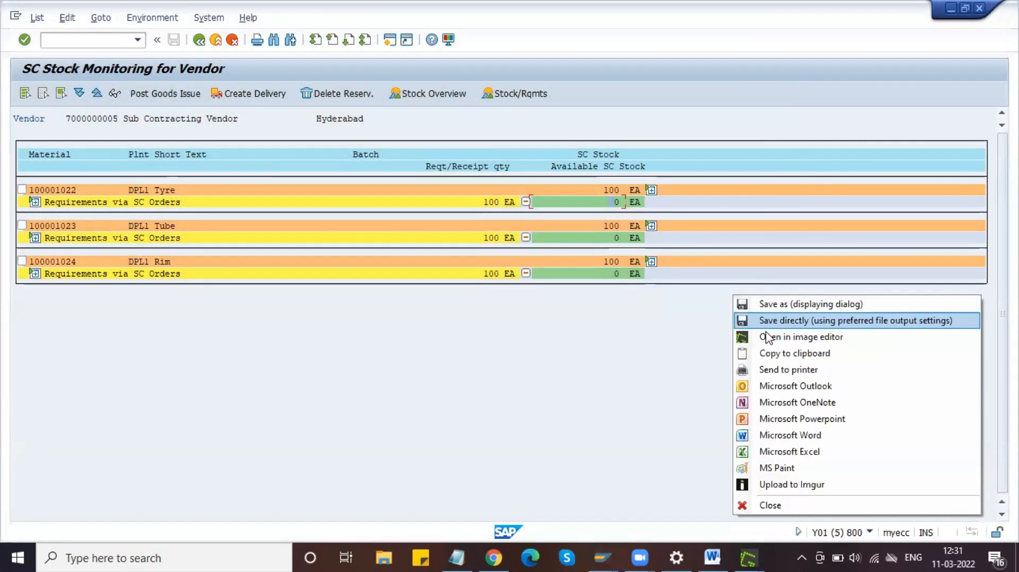
click(778, 354)
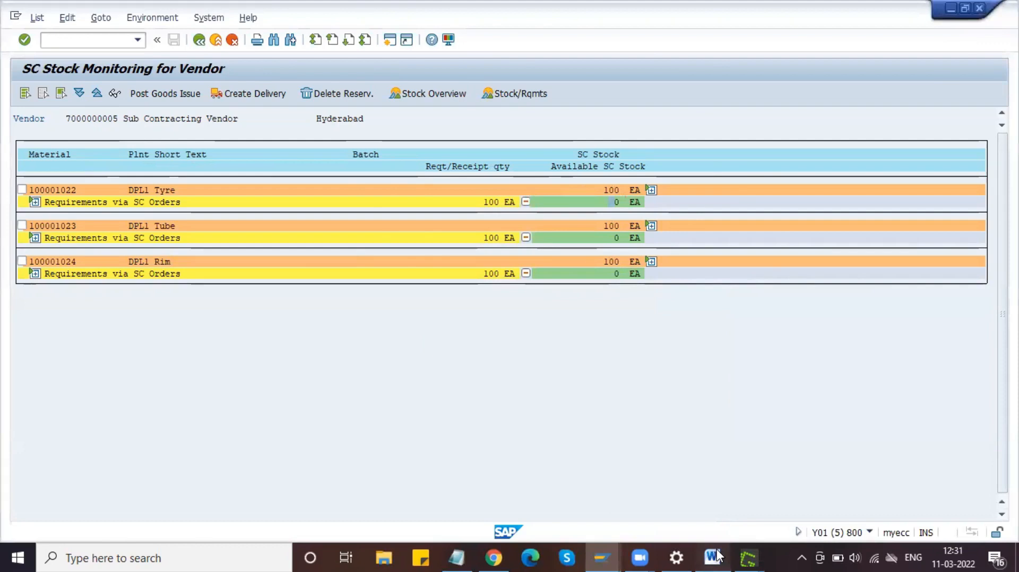
click(713, 557)
scroll(676, 432, down, 6)
key(Return)
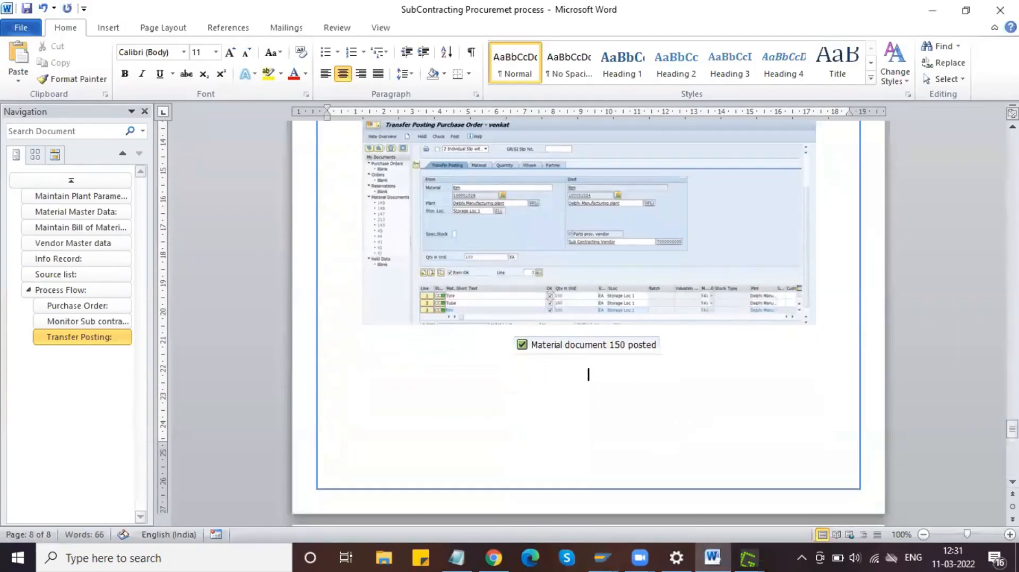
Step: Add a left-aligned bullet 'SC Monitor Stock - ME2O' with the stock screenshot centred beneath it
click(325, 51)
click(325, 74)
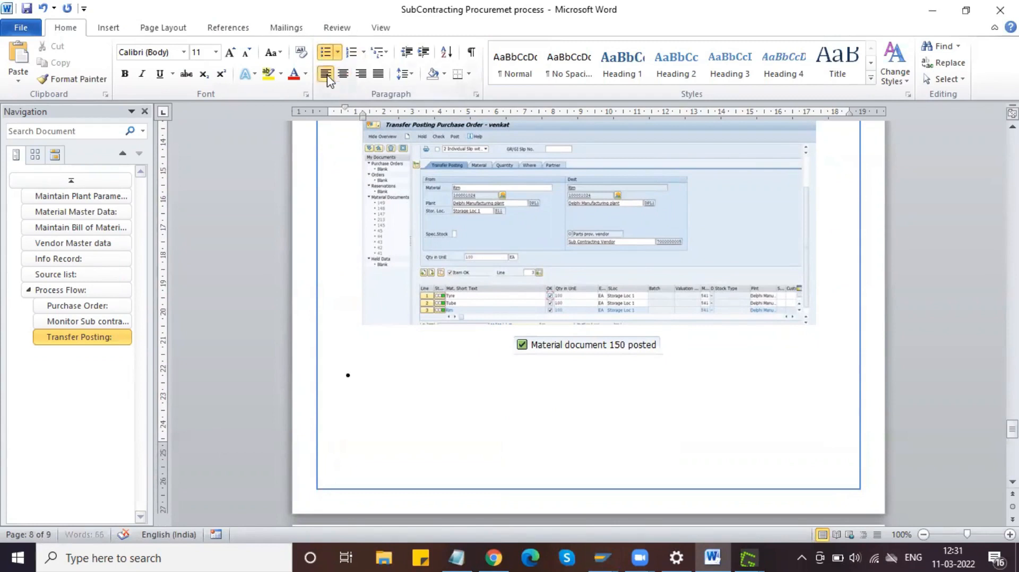
text(SC Monitor Stock - ME2O)
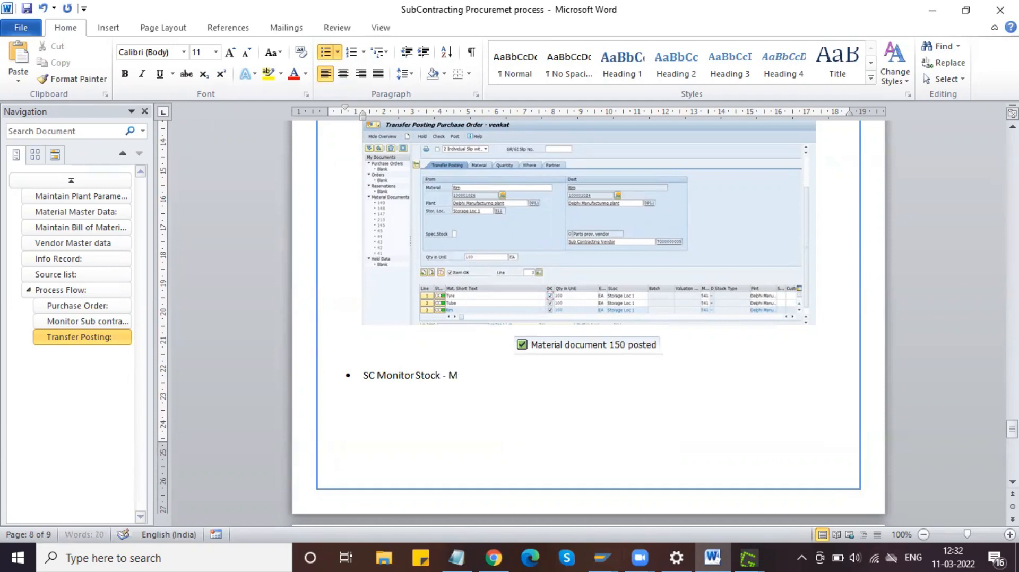
key(Return)
key(Return)
key(ctrl+v)
click(492, 406)
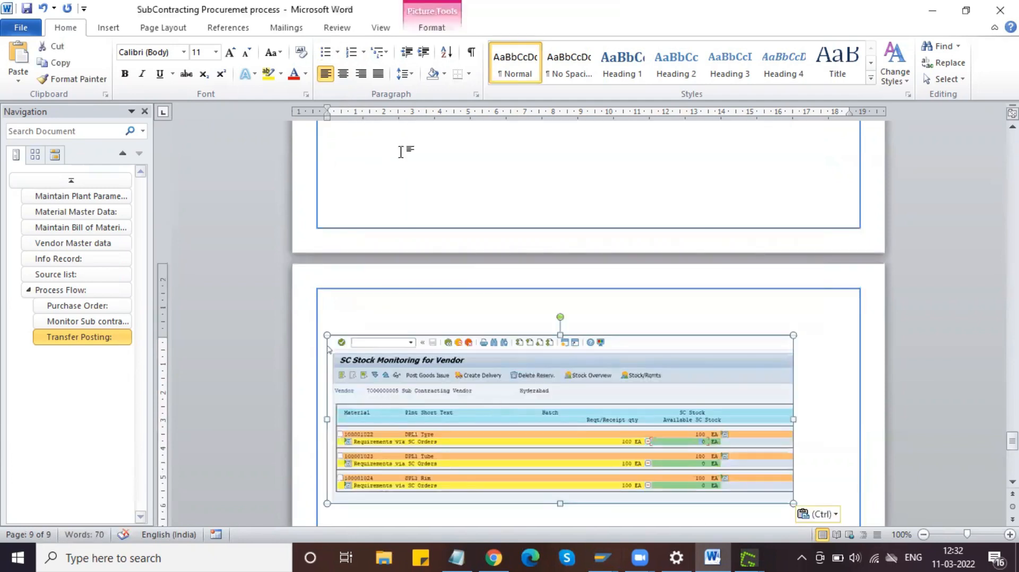
click(345, 75)
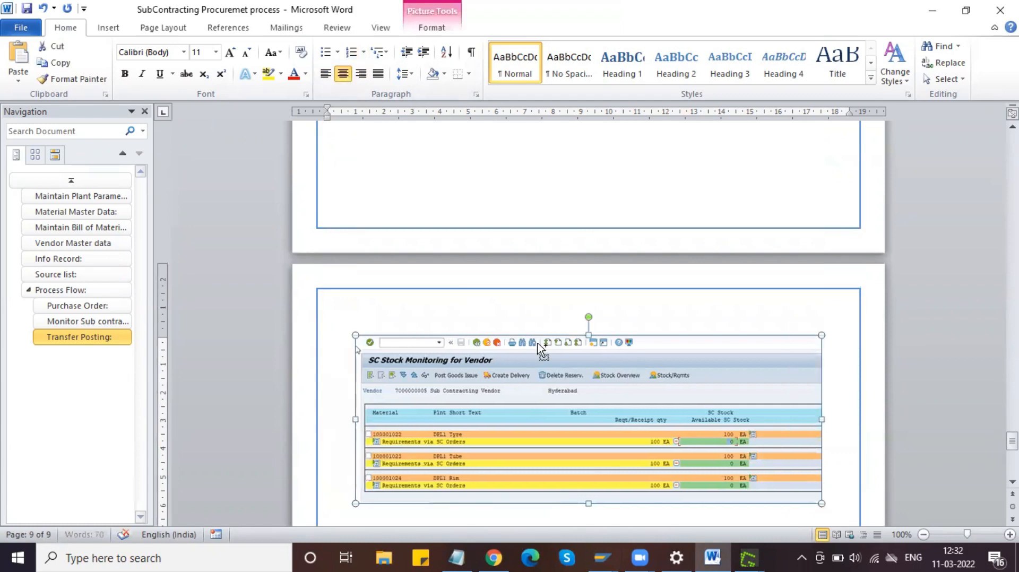
click(600, 556)
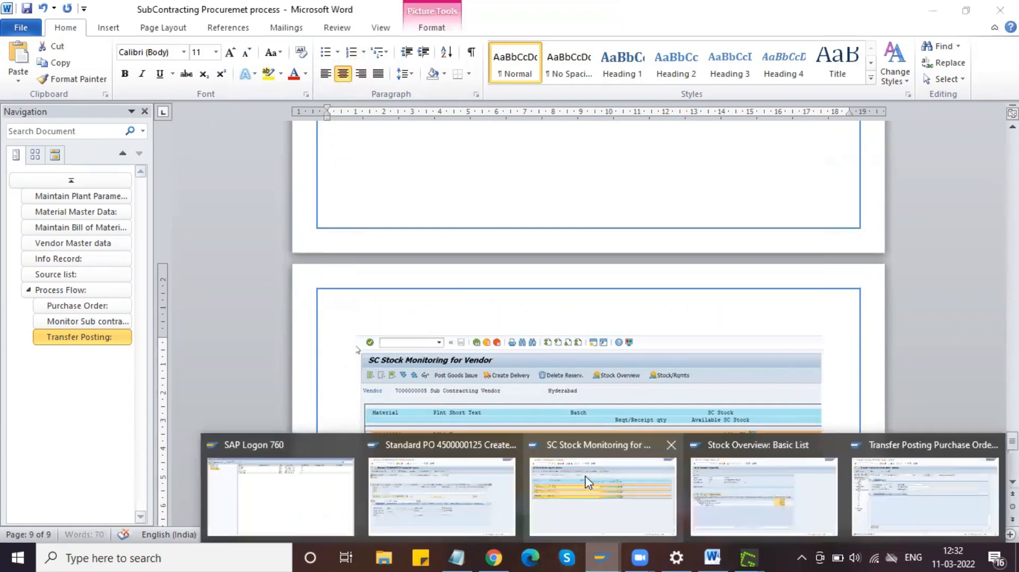
Step: Run the stock overview for material 100001022 instead of 4067
click(757, 516)
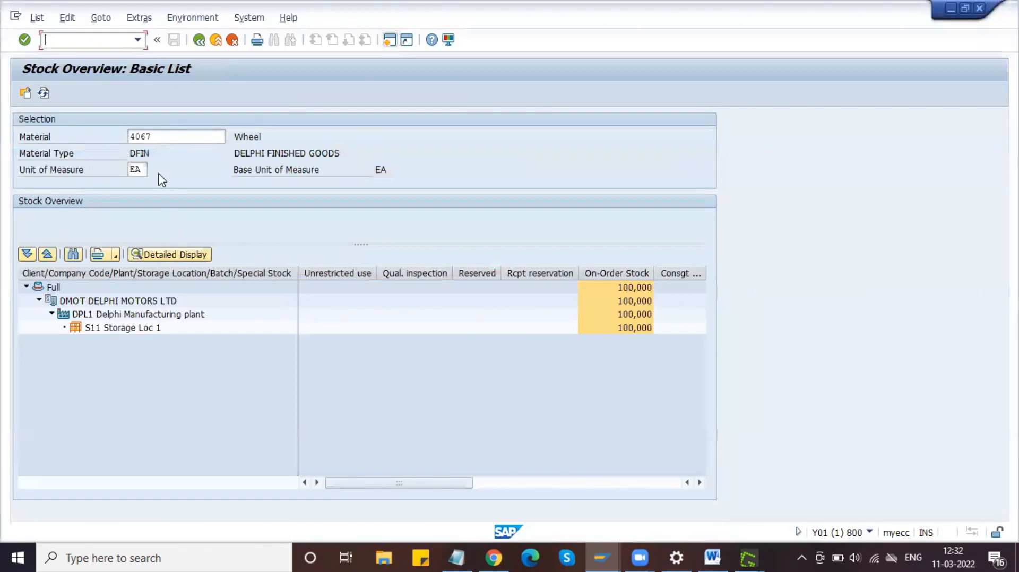
key(Tab)
key(BackSpace)
key(Down)
key(Down)
key(Return)
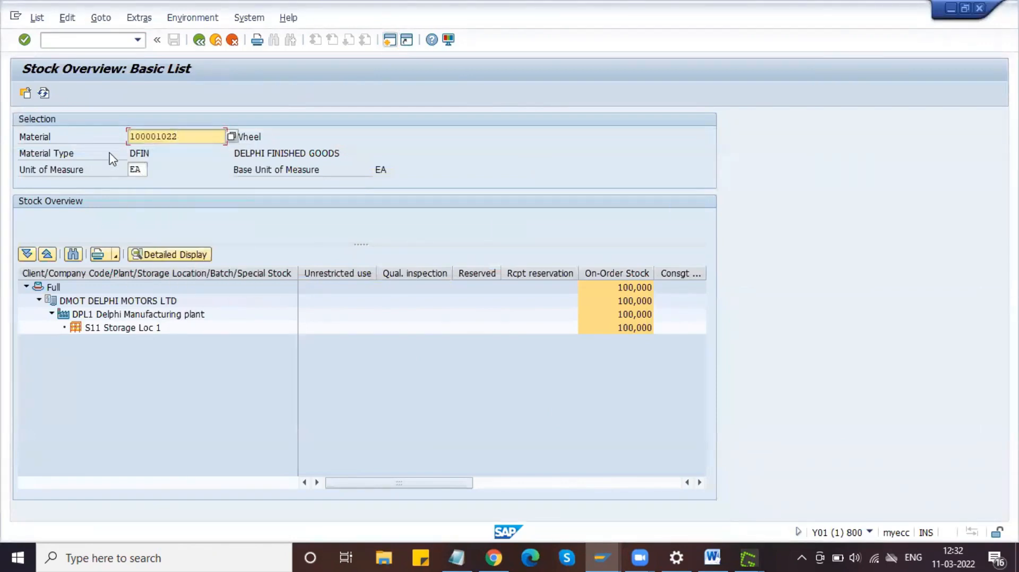
click(23, 96)
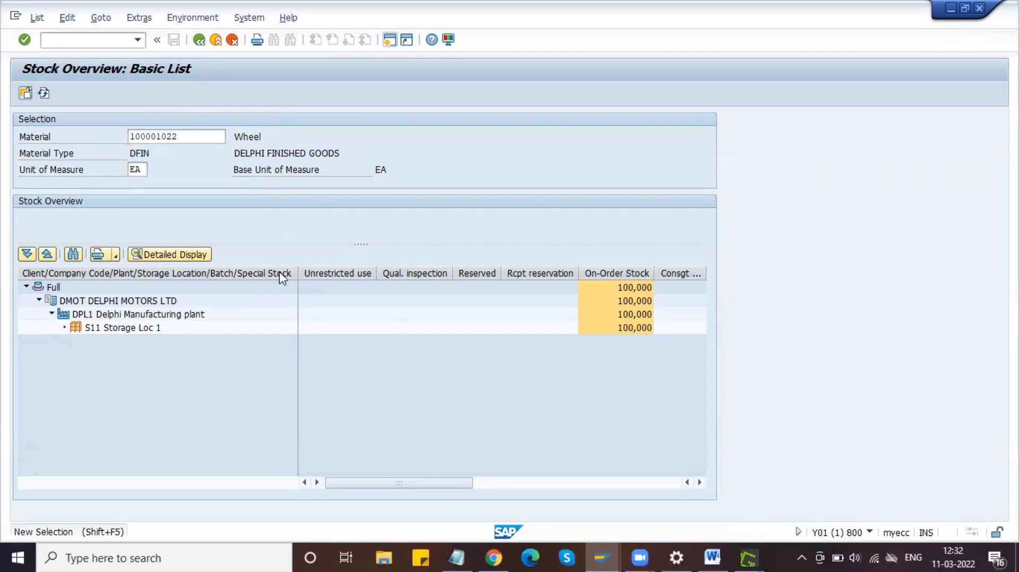
Step: Inspect the 100,000 stock provided to the vendor and the Storage Loc 1 unrestricted stock
click(353, 341)
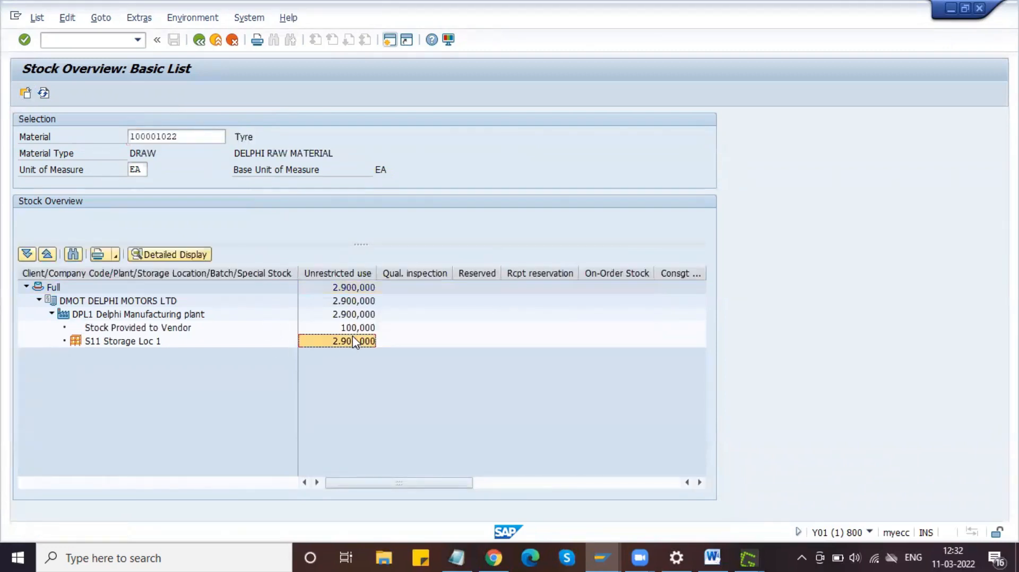
click(177, 330)
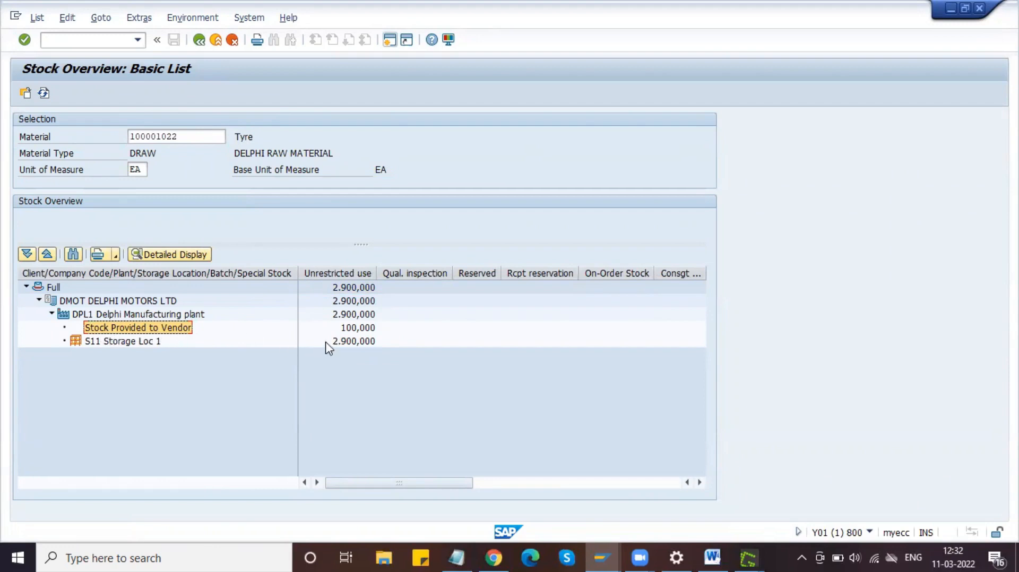
click(356, 329)
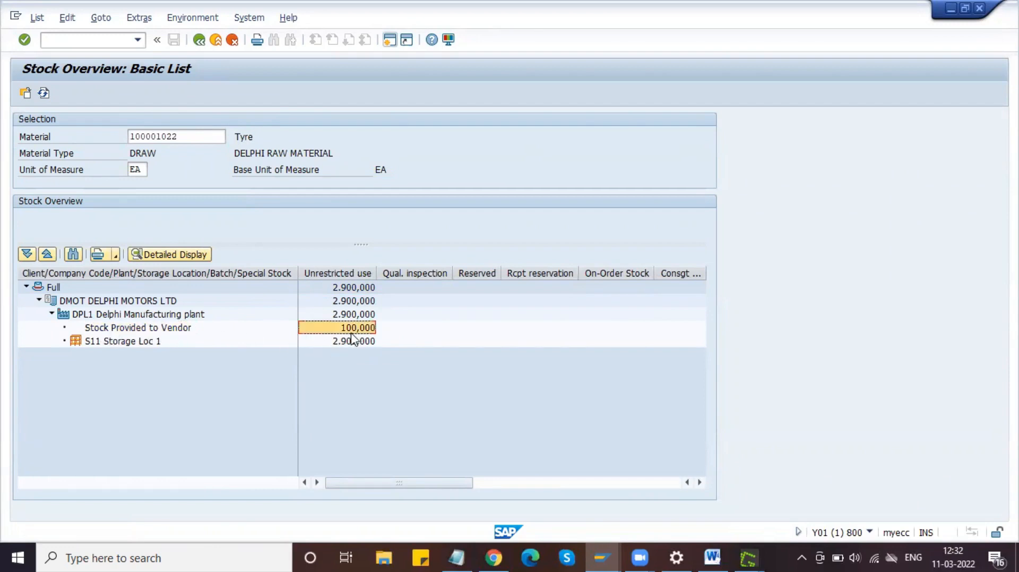
click(180, 318)
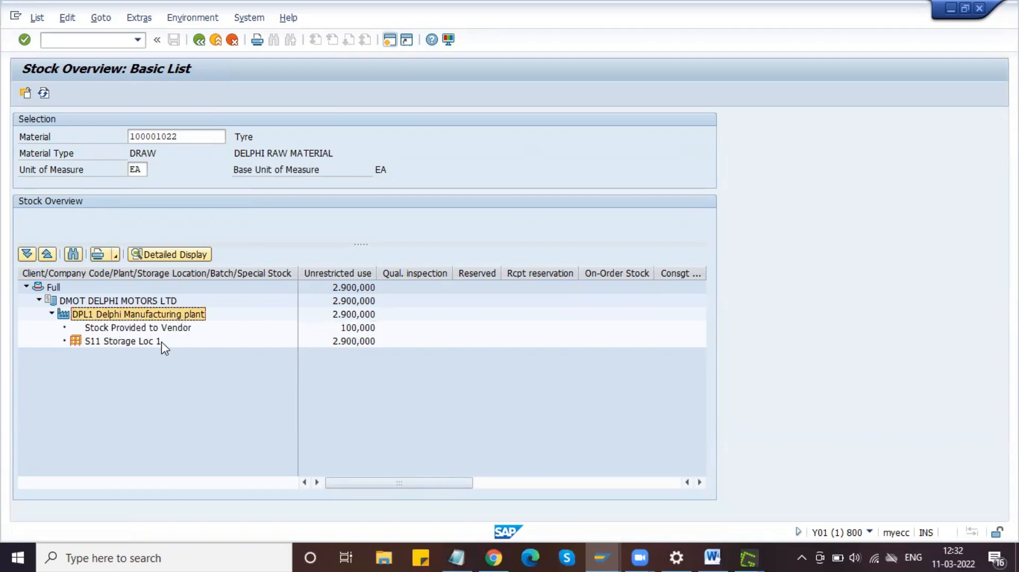
click(163, 329)
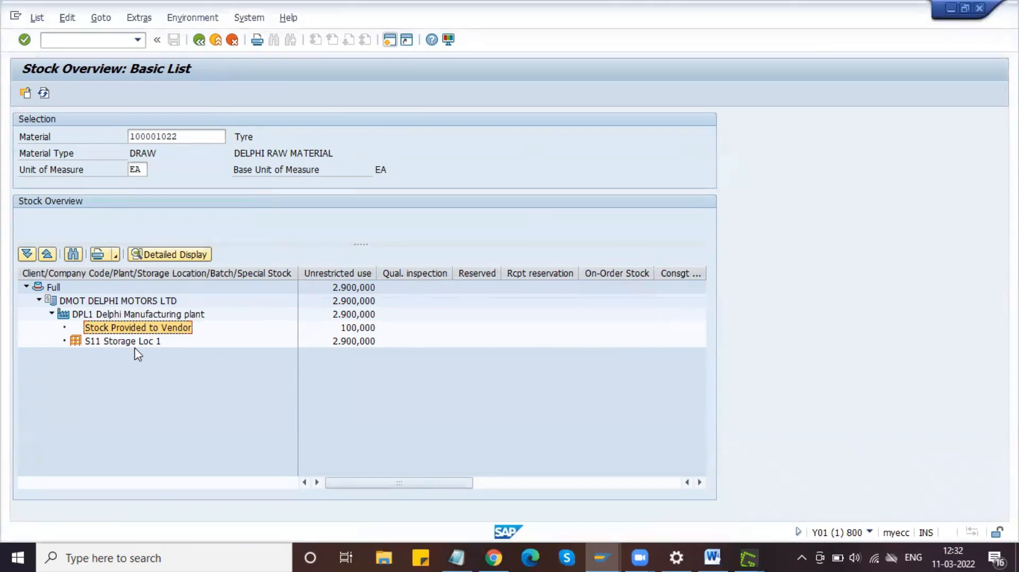
click(118, 343)
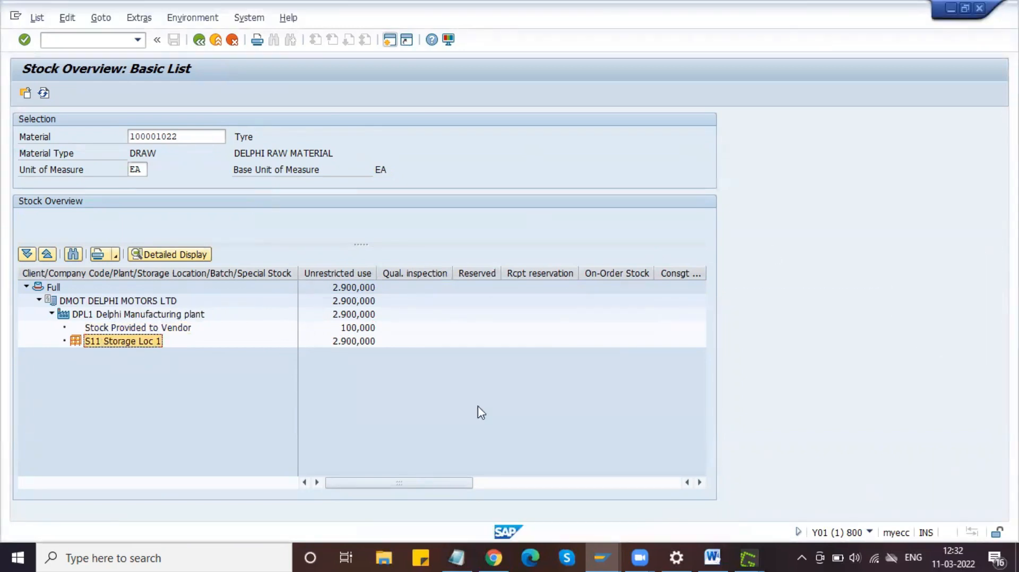
click(723, 549)
click(718, 549)
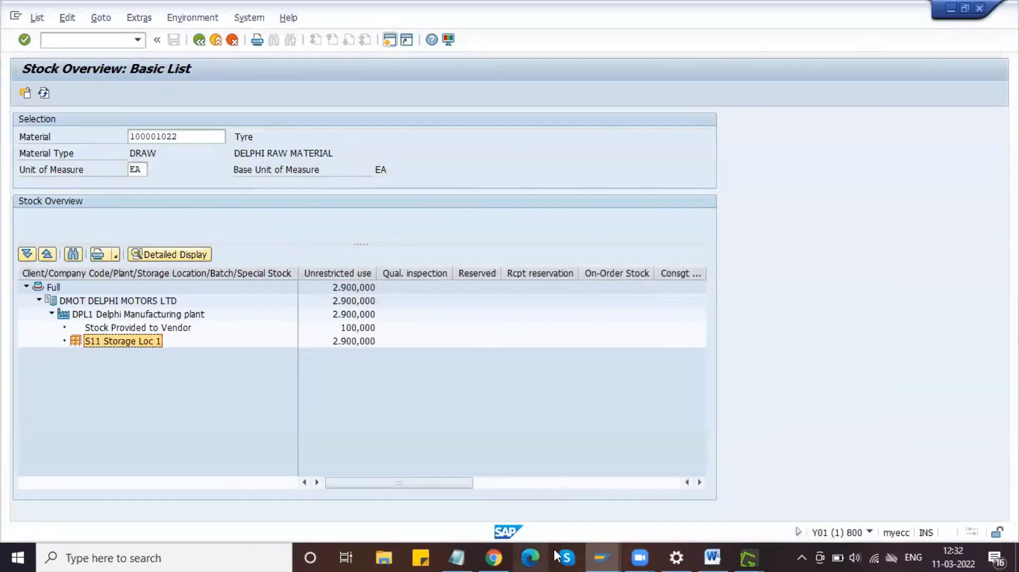
click(595, 549)
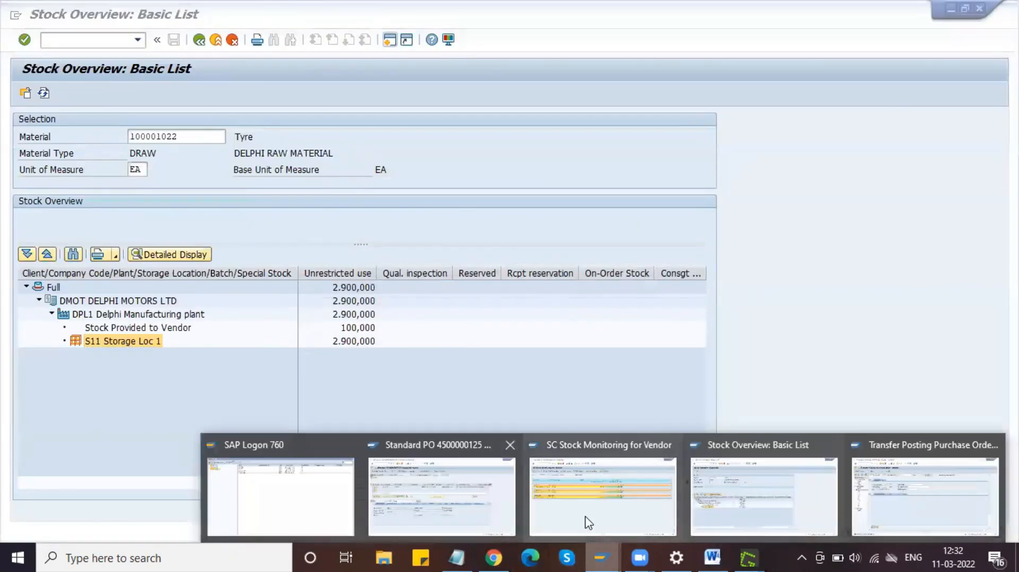
click(442, 499)
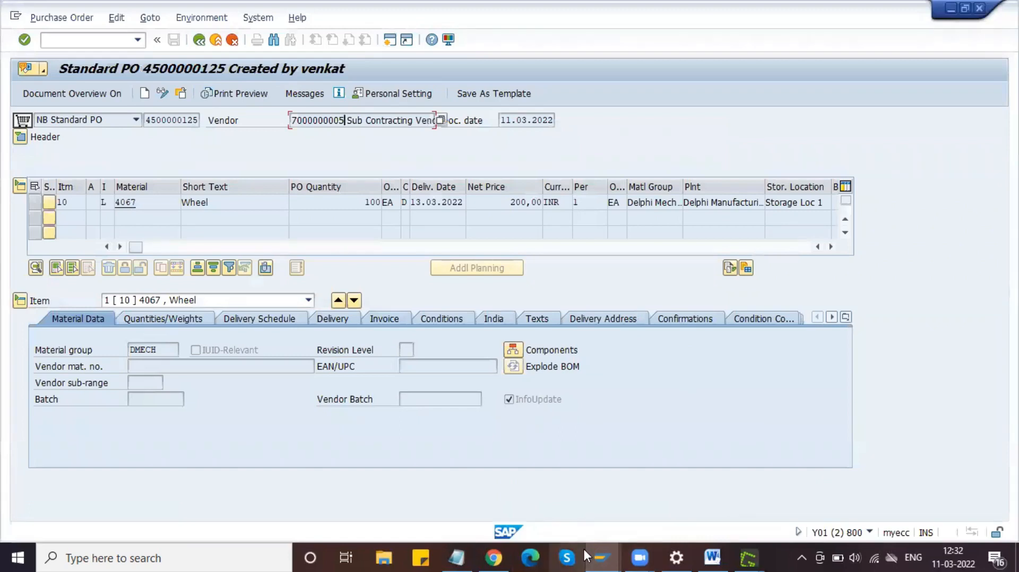
click(601, 556)
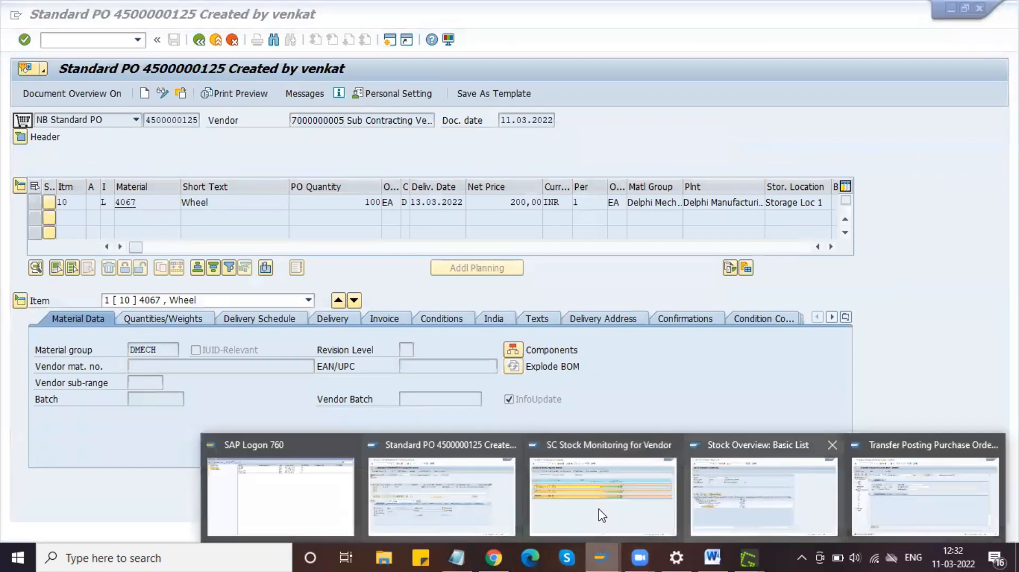
click(521, 370)
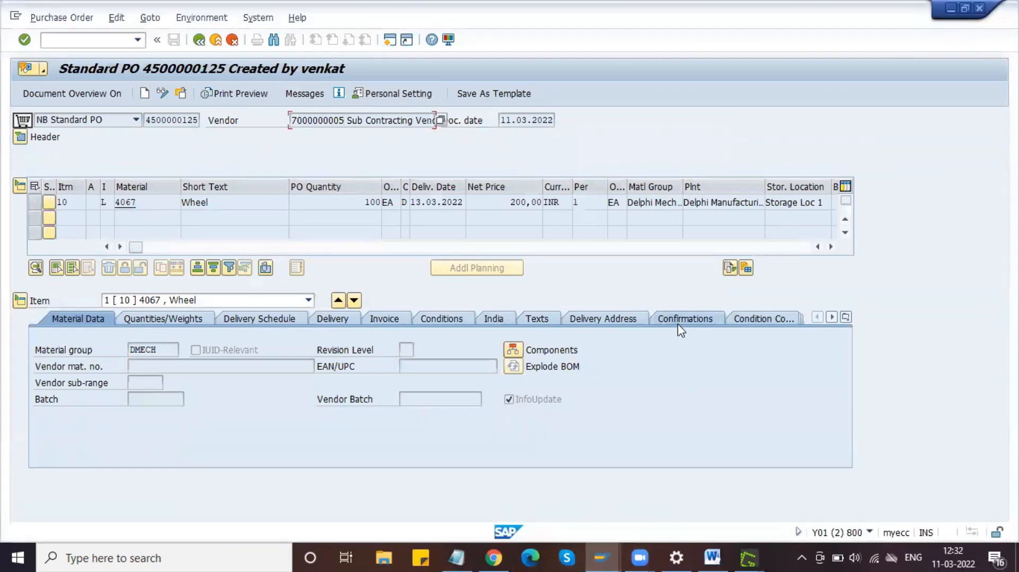
click(180, 94)
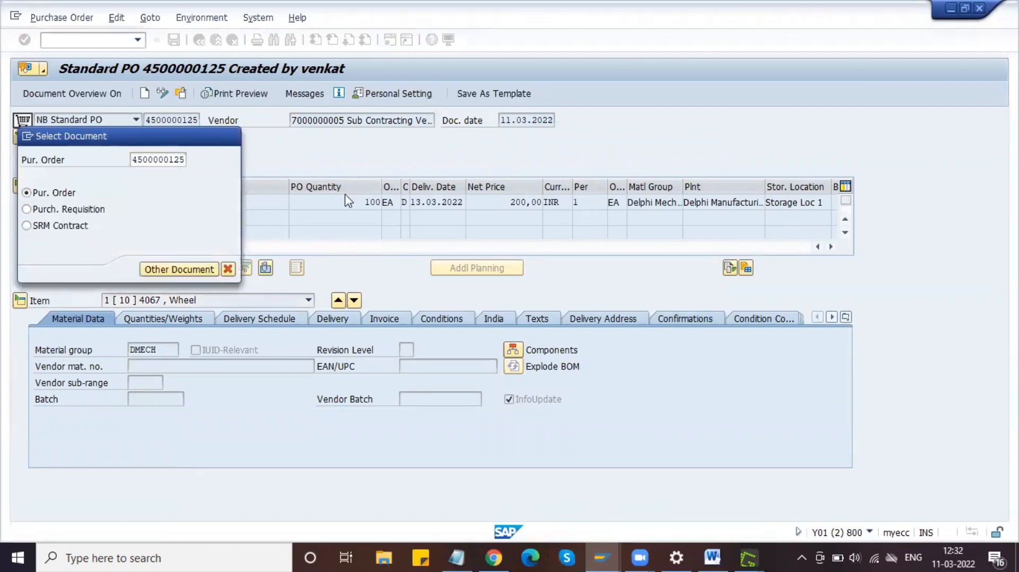
key(Return)
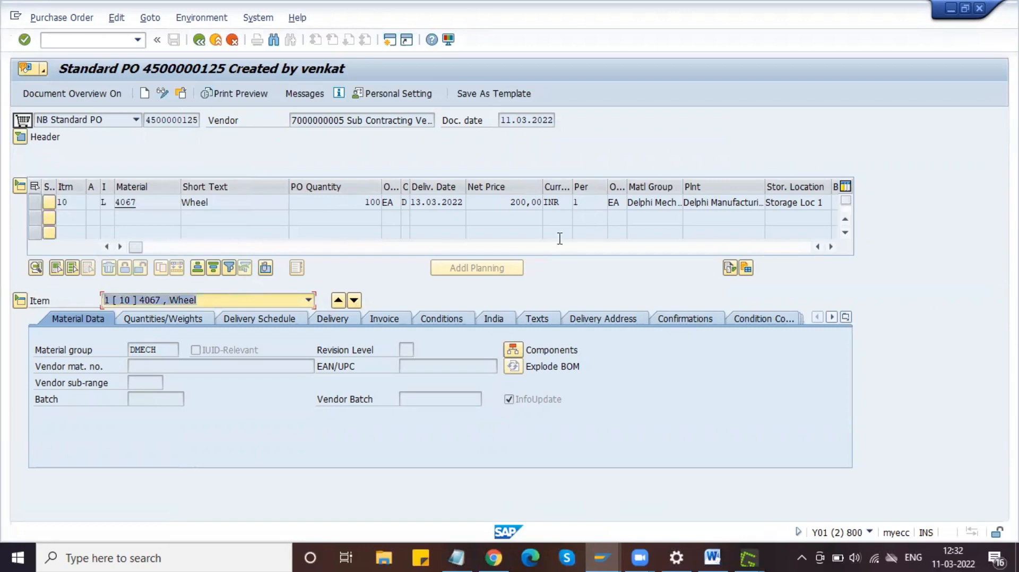
Step: Browse the item detail tabs, then return to the Transfer Posting Purchase Order window
click(846, 317)
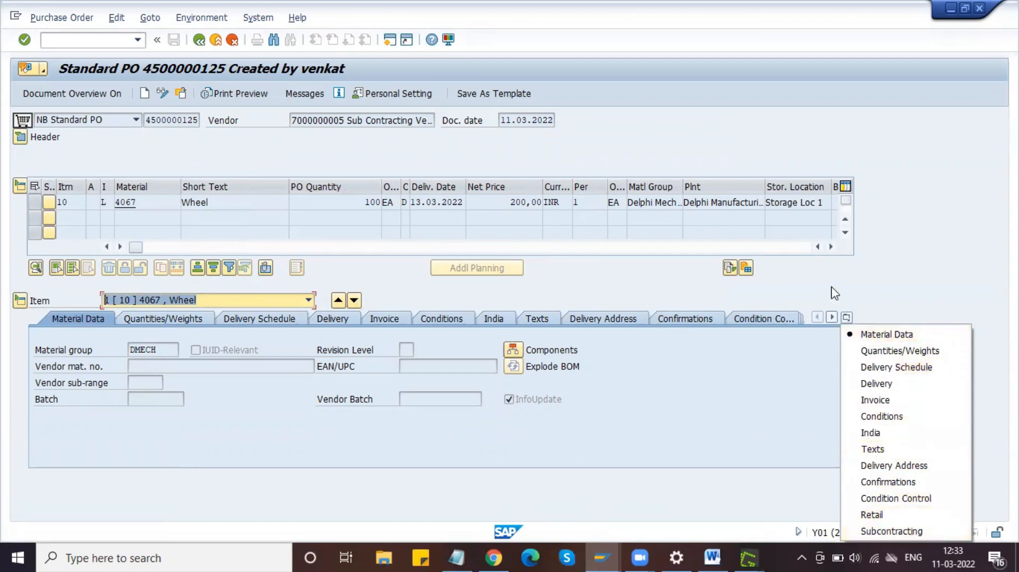
click(801, 371)
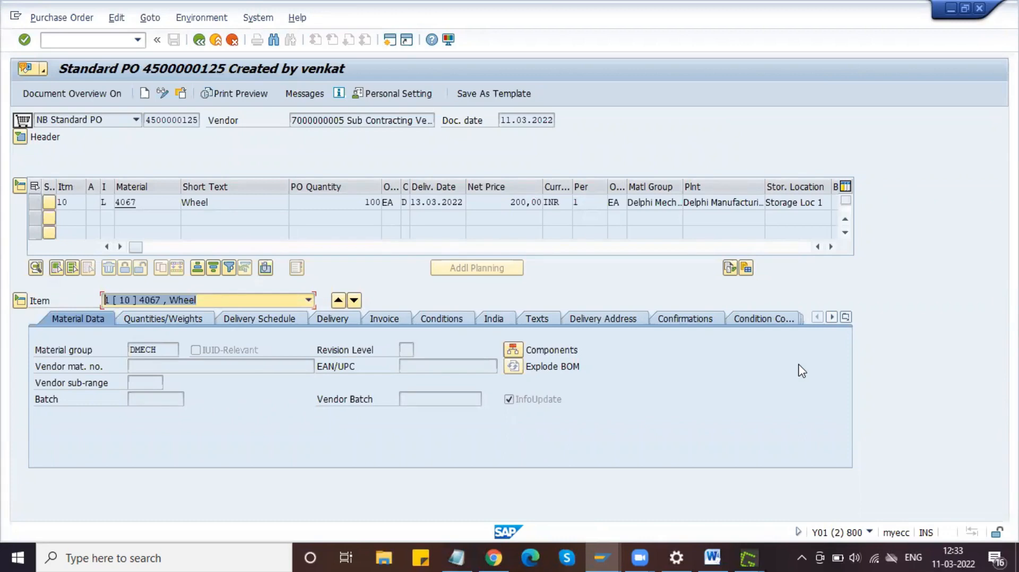
click(604, 555)
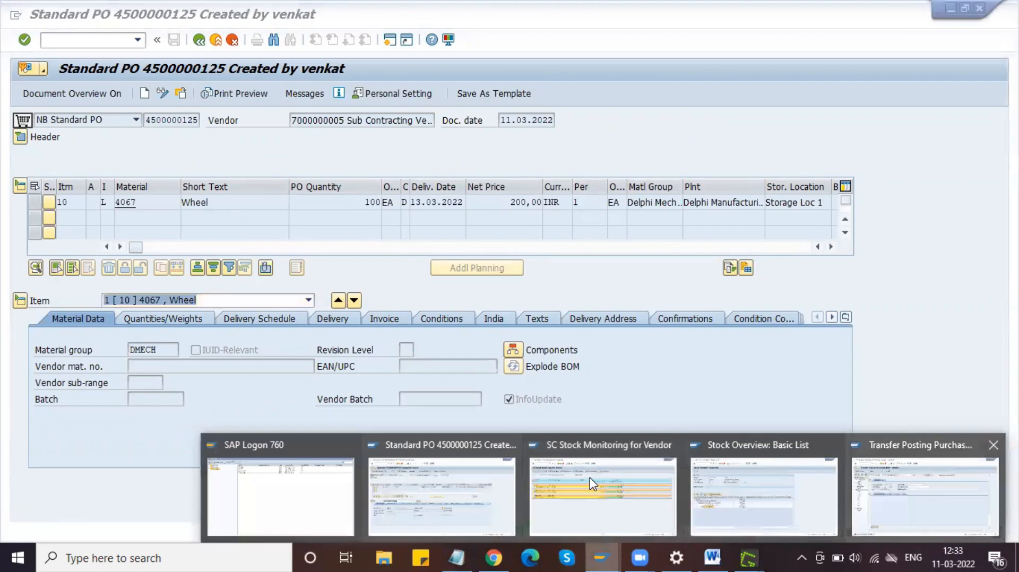
click(925, 496)
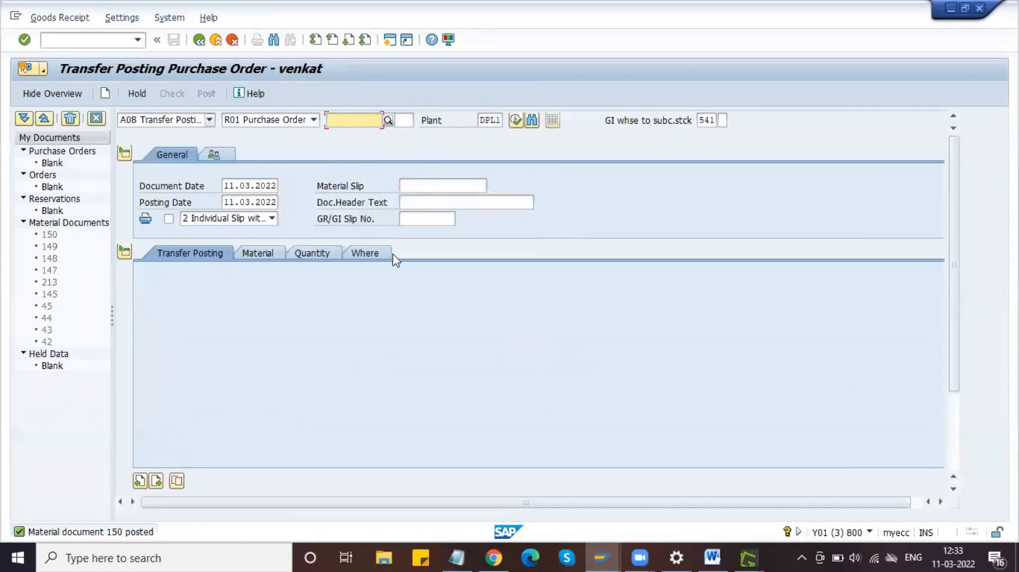
Step: Type 'Goods Receipt' below the SC Stock Monitoring screenshot
click(713, 558)
scroll(593, 344, down, 8)
click(520, 280)
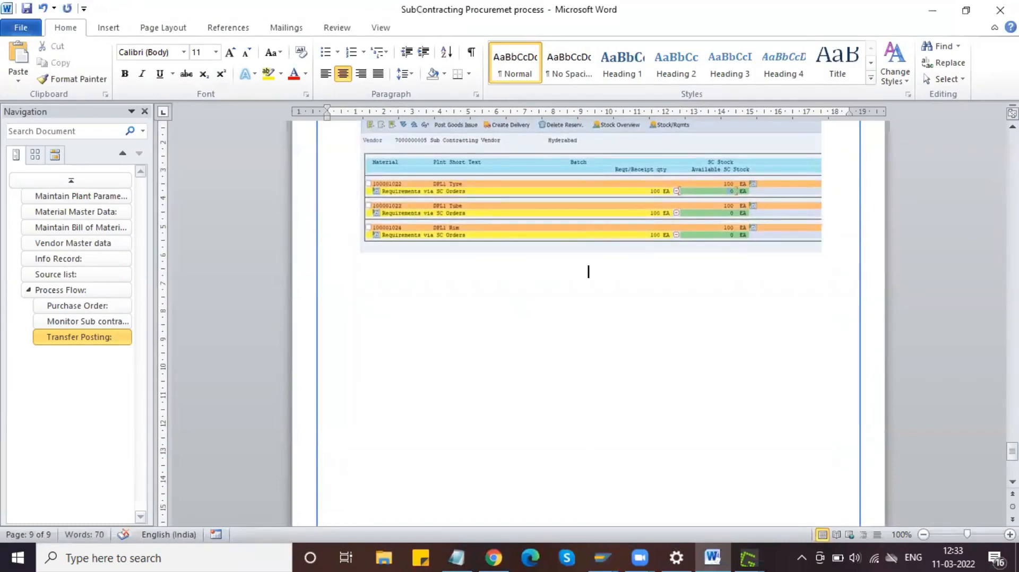
text(Goods Receipt)
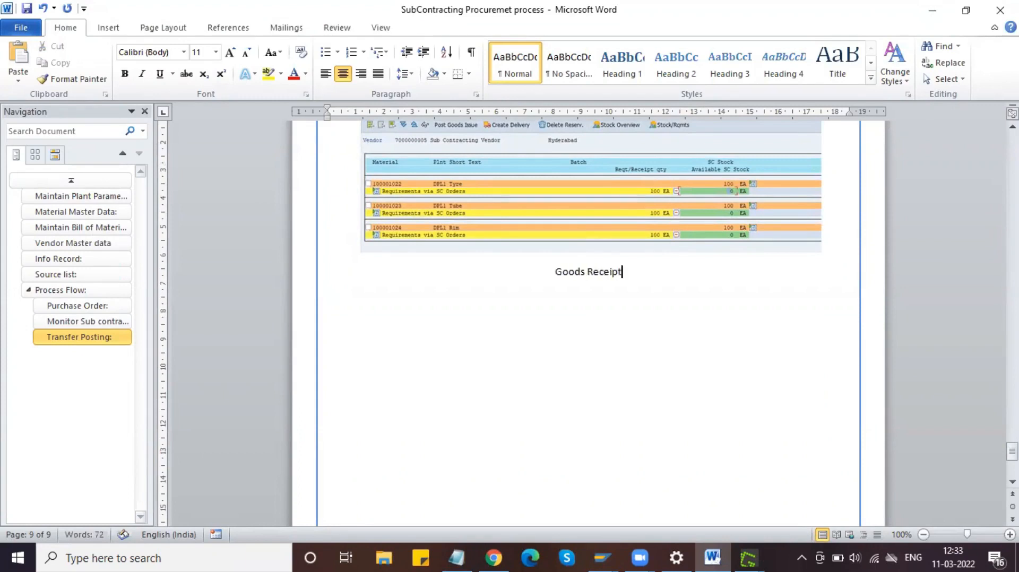
drag(639, 274, 573, 275)
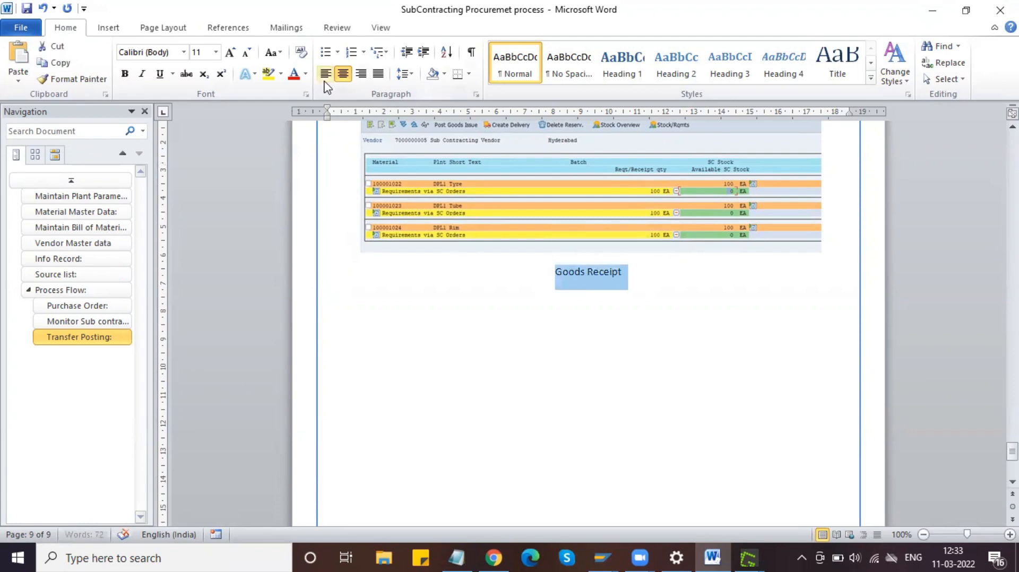
Step: Give Goods Receipt the Transfer Posting: heading format, then add a colon and a new paragraph
scroll(463, 195, up, 10)
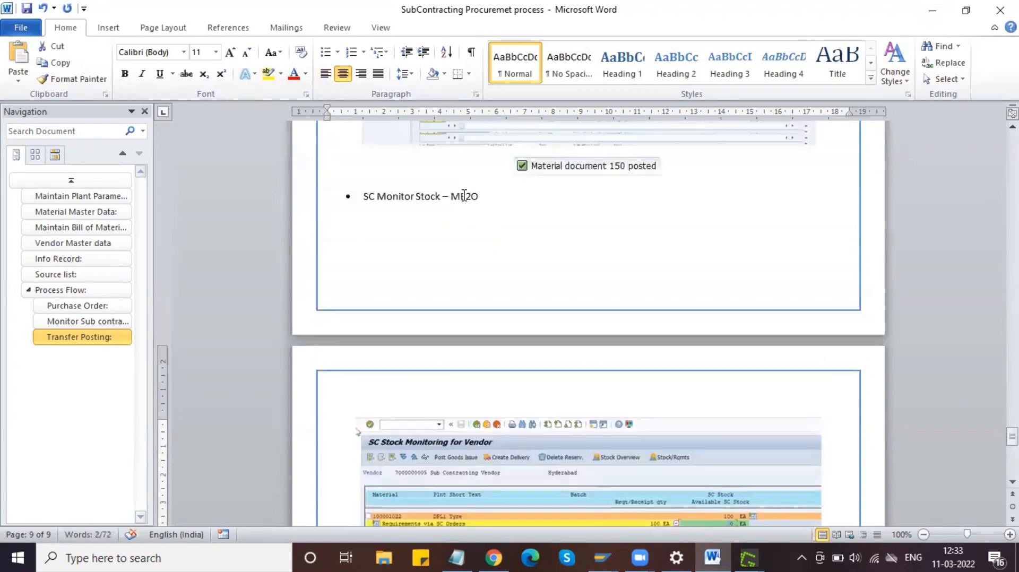
scroll(463, 195, up, 15)
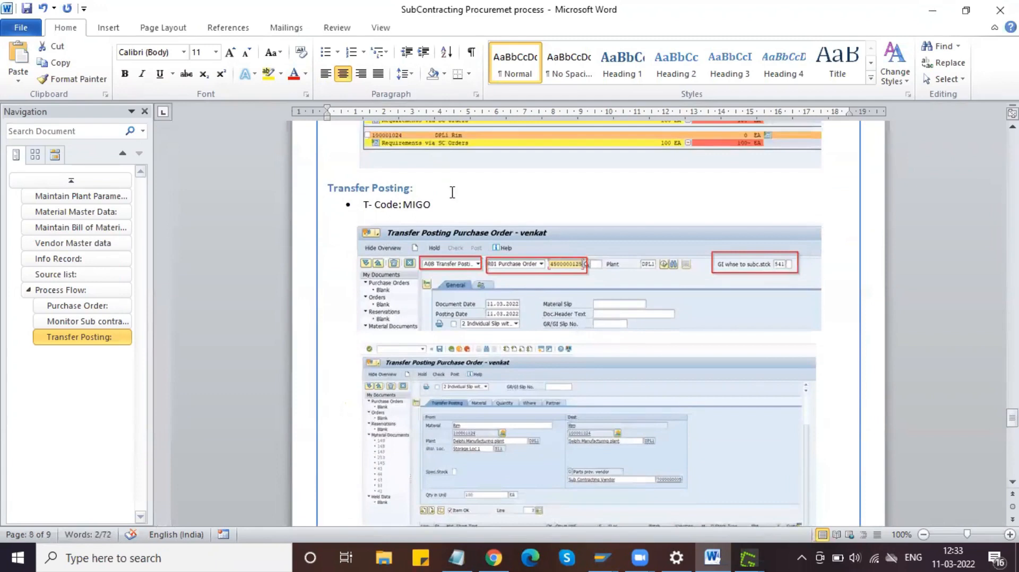
triple_click(423, 191)
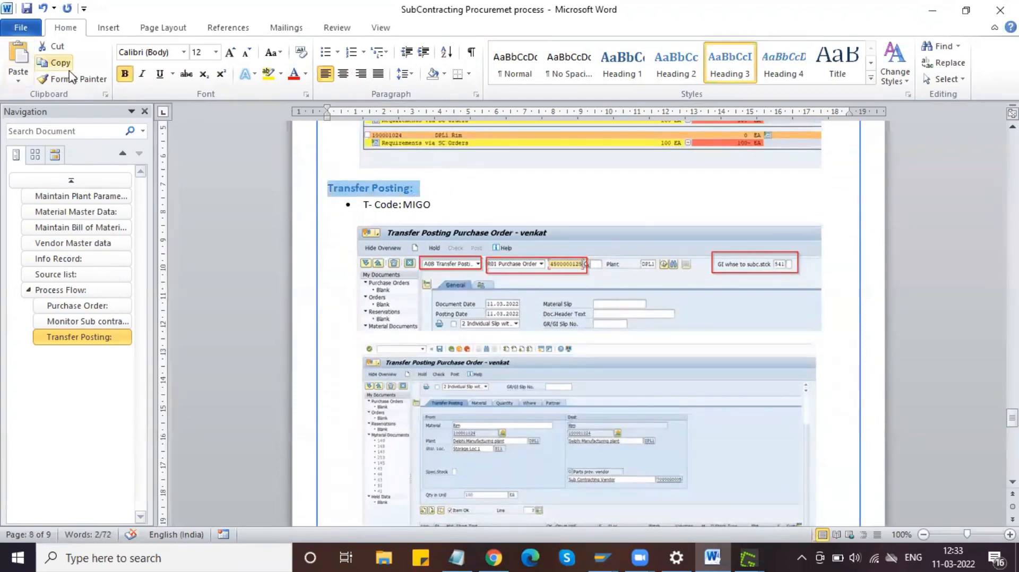
click(82, 81)
scroll(525, 314, down, 10)
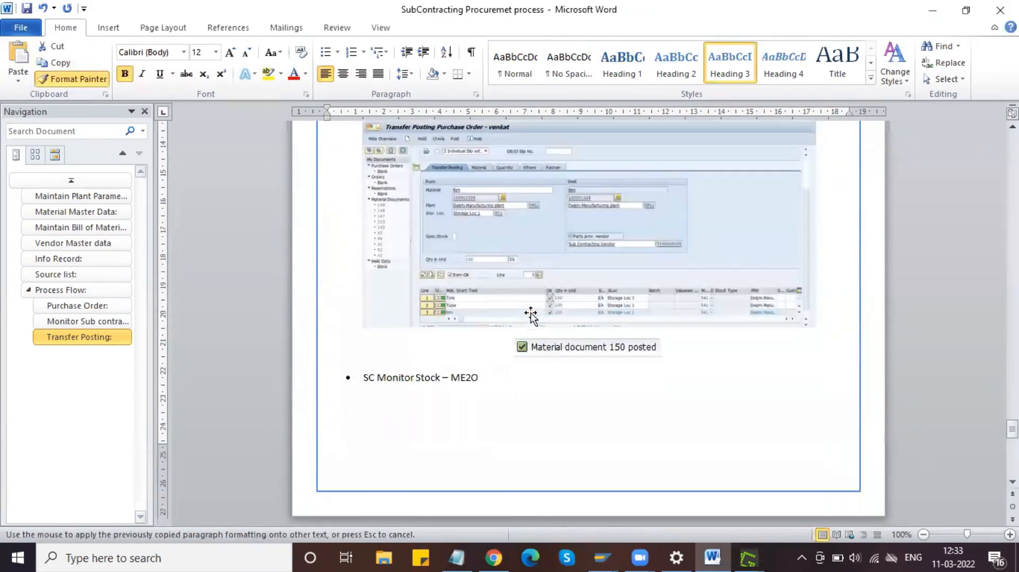
scroll(490, 283, down, 10)
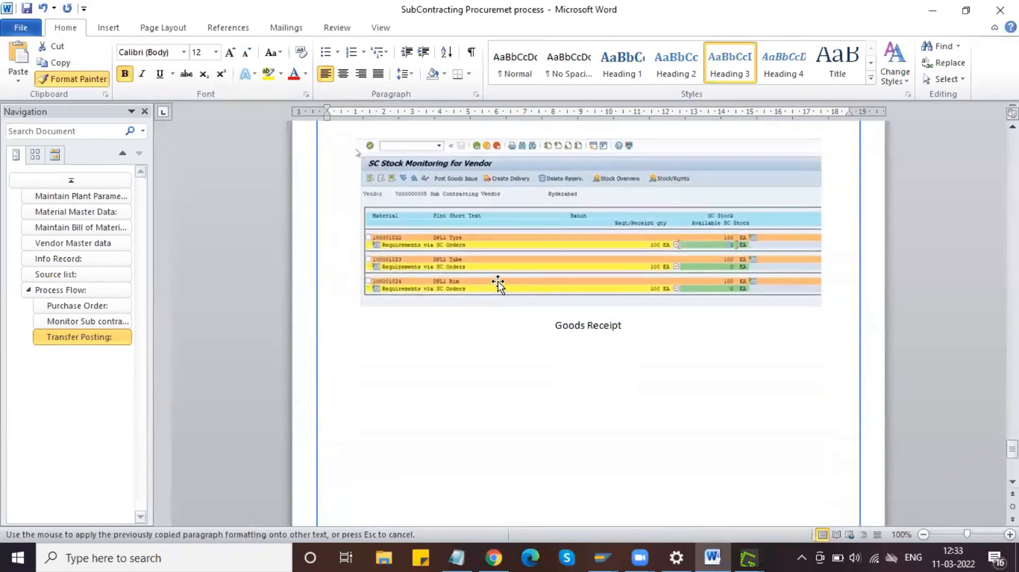
drag(621, 323, 538, 333)
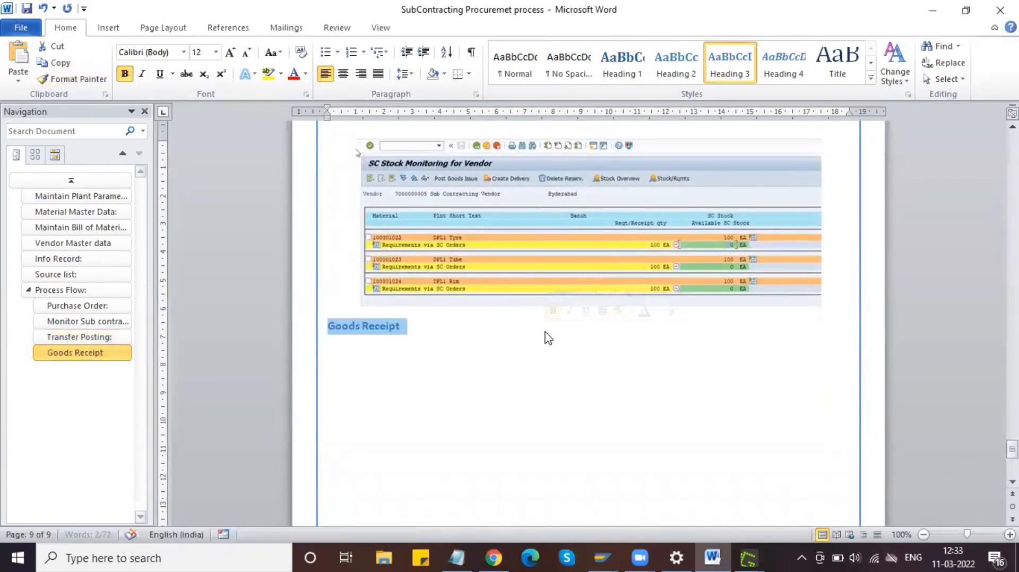
click(425, 329)
text(:)
key(Return)
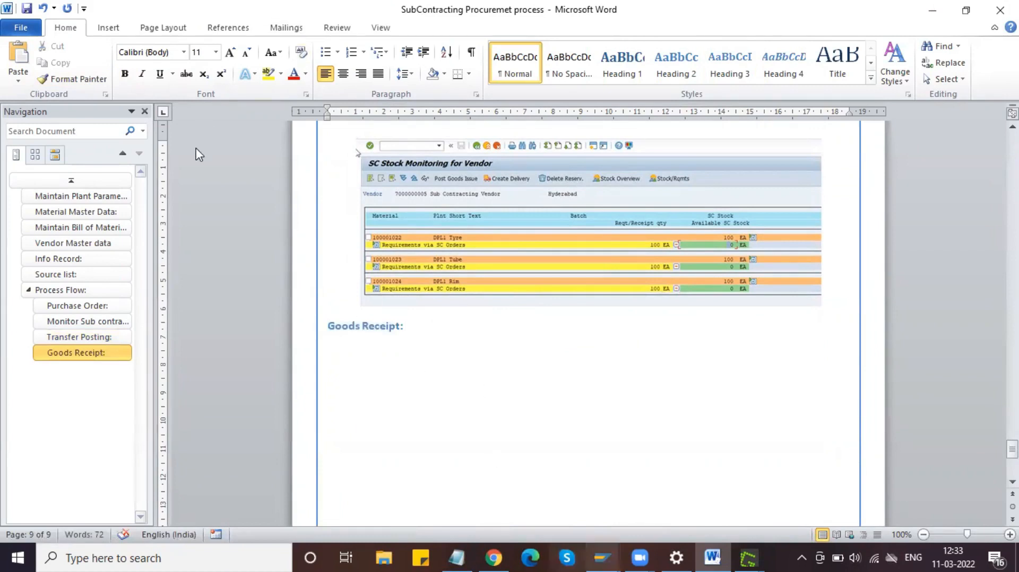
click(602, 558)
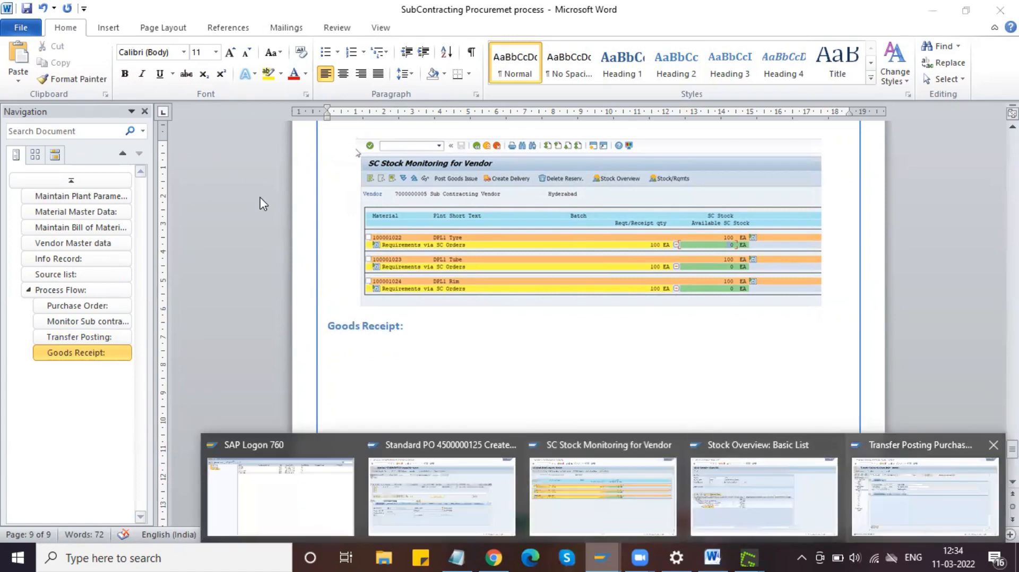
click(924, 496)
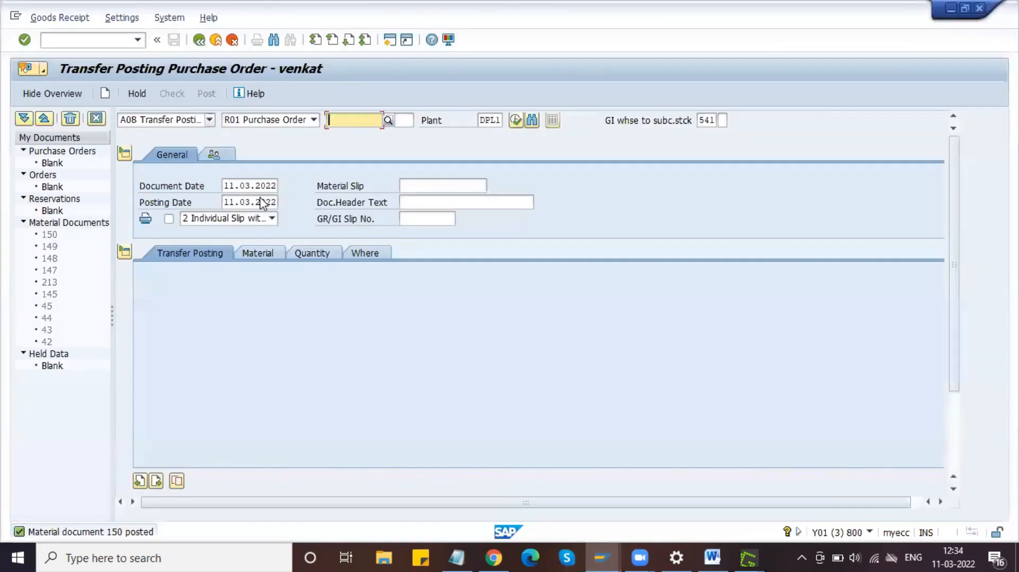
Step: Set MIGO to action A01 Goods Receipt with reference R01 Purchase Order
click(209, 120)
click(154, 145)
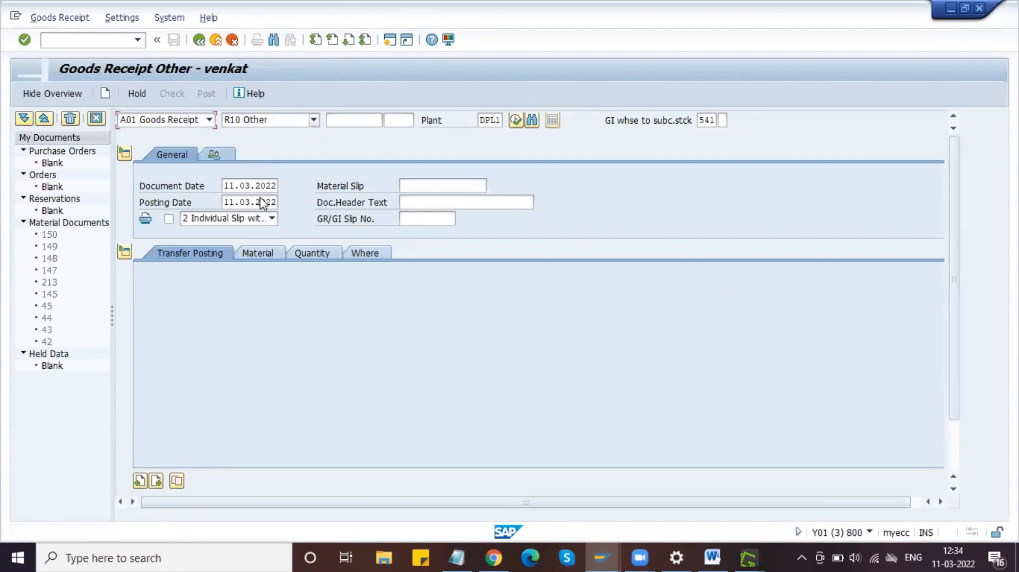
click(314, 120)
key(Down)
key(Down)
key(Down)
key(Down)
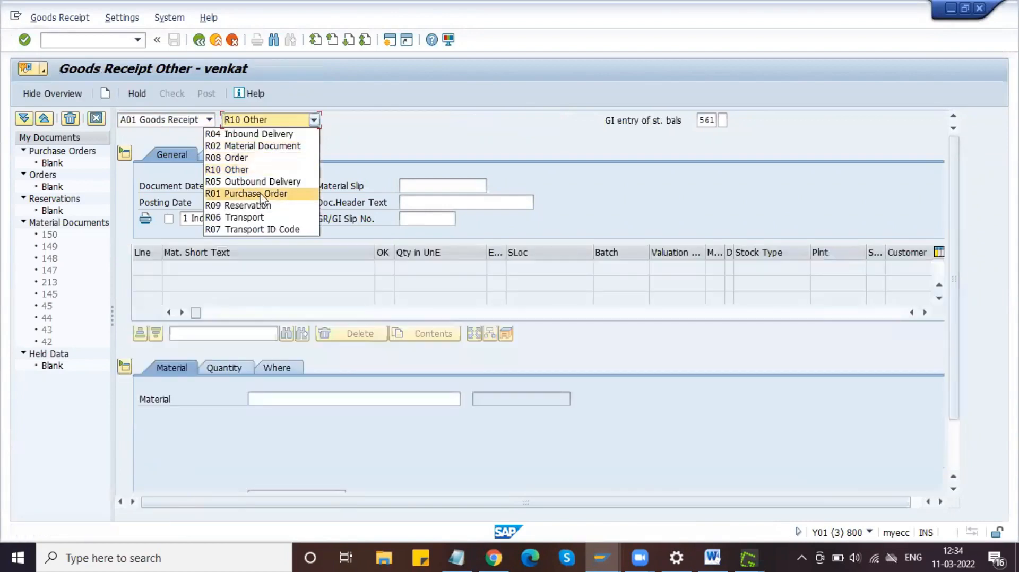
click(261, 194)
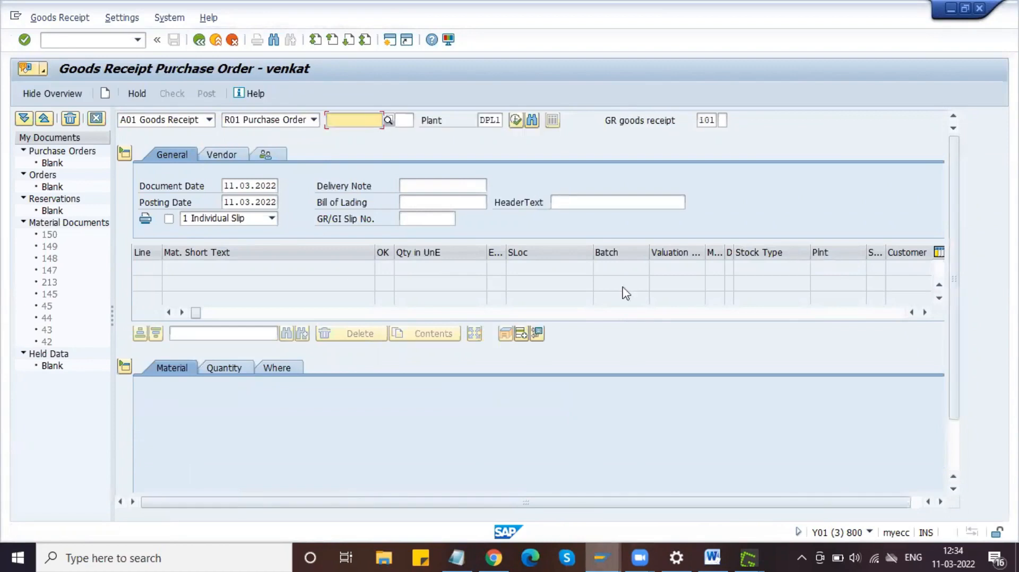
click(594, 549)
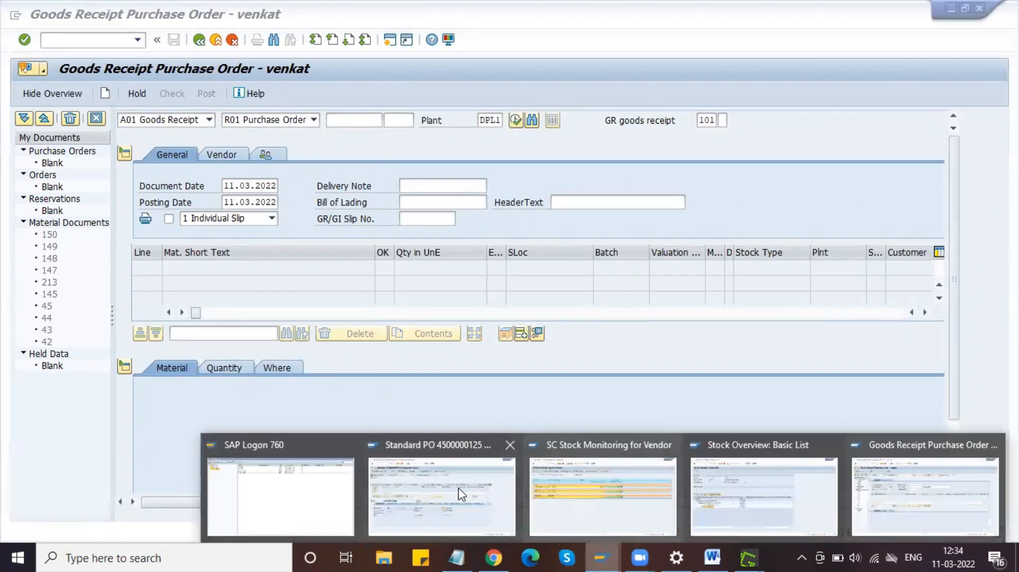
click(460, 492)
drag(147, 120, 204, 124)
key(ctrl+c)
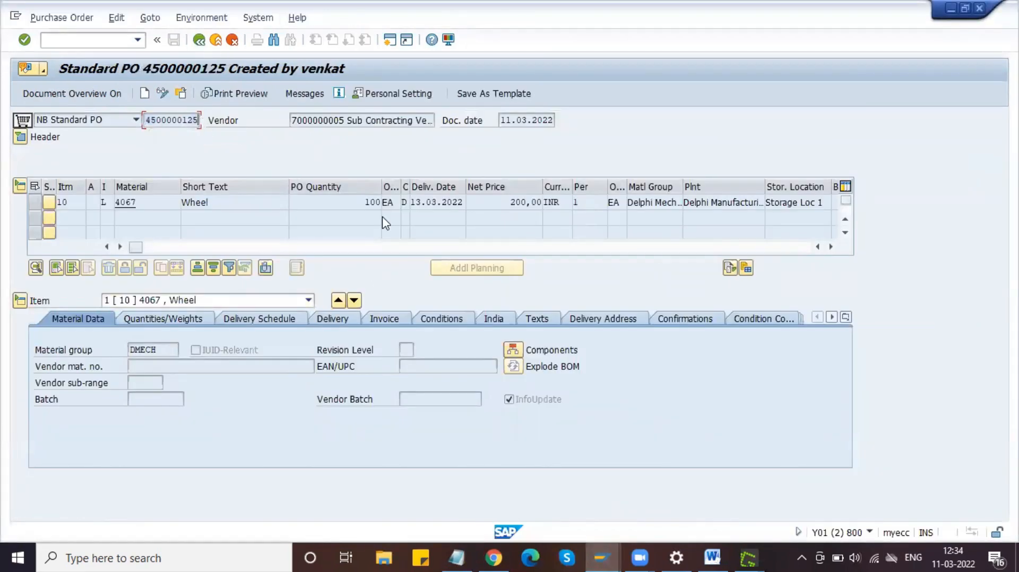
key(alt+Tab)
key(ctrl+v)
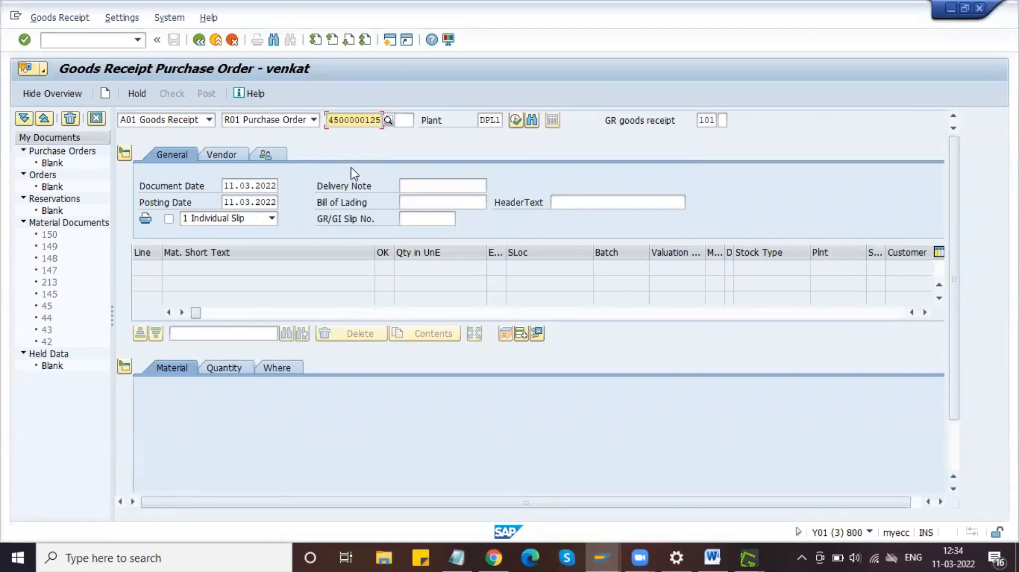
Step: Capture the goods receipt header area with Greenshot and copy it
key(Print)
drag(11, 23, 735, 239)
click(754, 290)
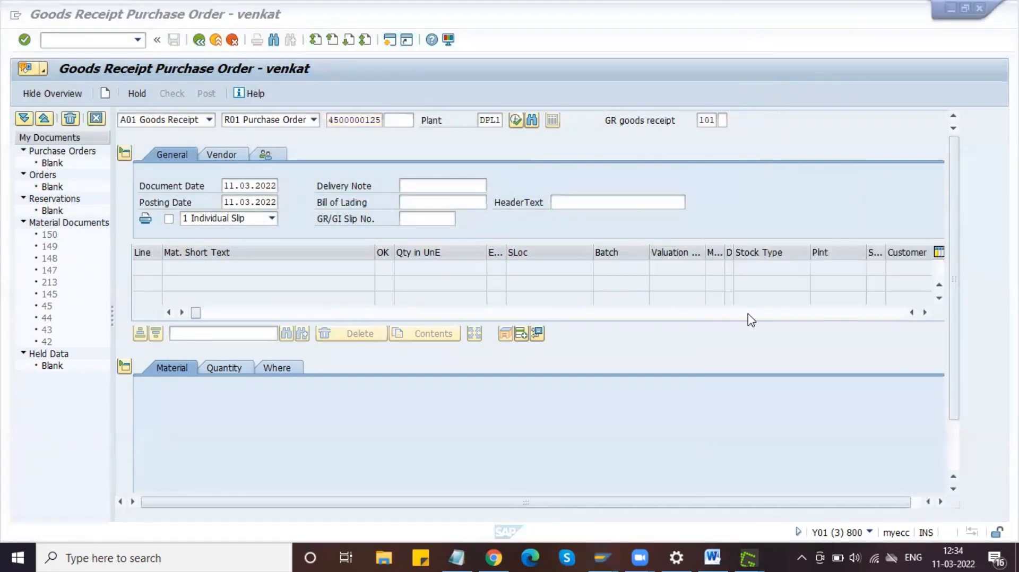
Step: Paste the goods receipt screenshot under the Goods Receipt: heading and centre it
click(713, 558)
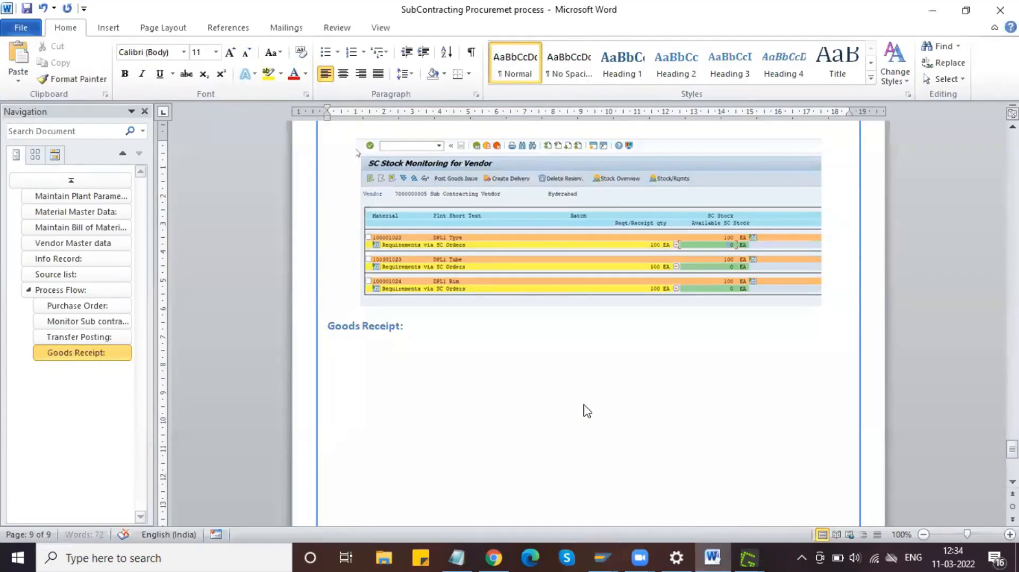
key(ctrl+v)
click(587, 411)
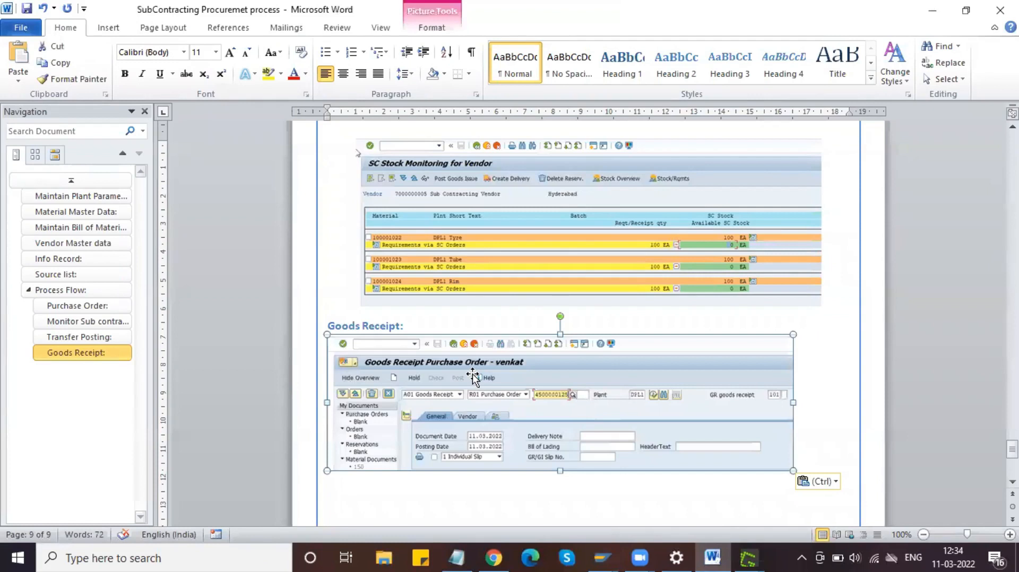
click(348, 80)
Step: Add a centred empty line above the screenshot and save the guide
click(414, 325)
key(Return)
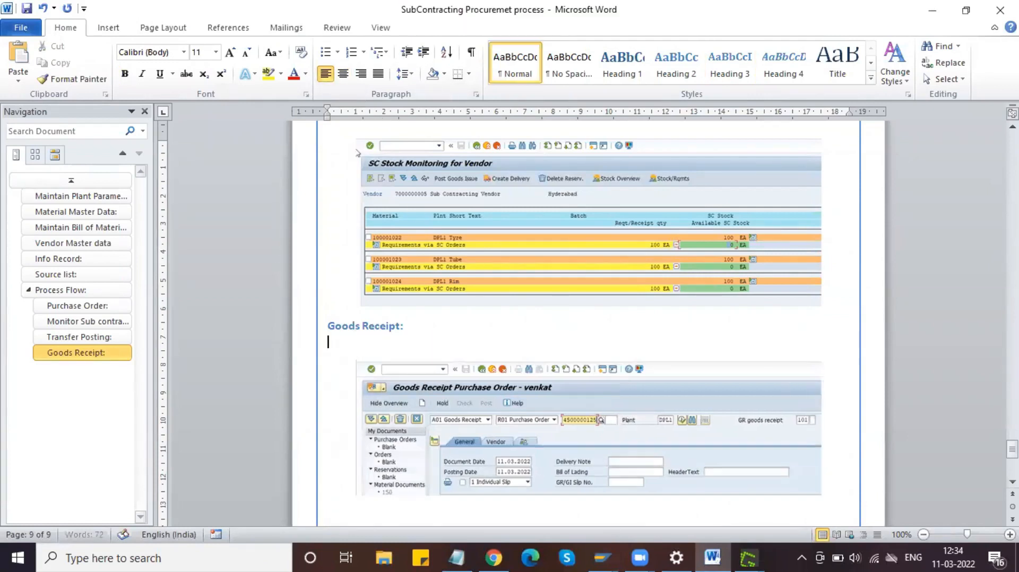
key(ctrl+s)
scroll(476, 389, down, 10)
scroll(476, 389, up, 6)
key(ctrl+e)
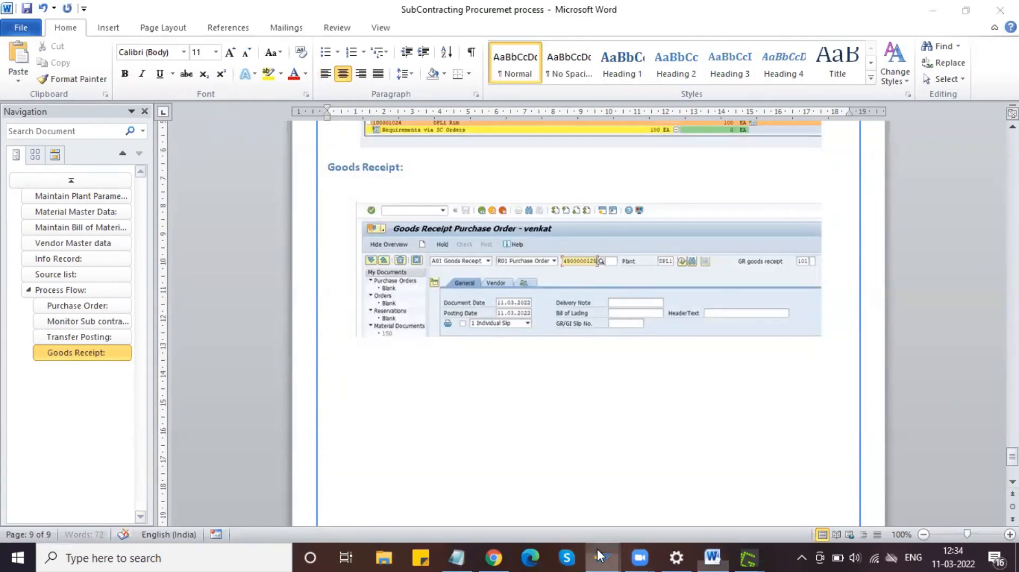
mouse_move(597, 555)
click(895, 473)
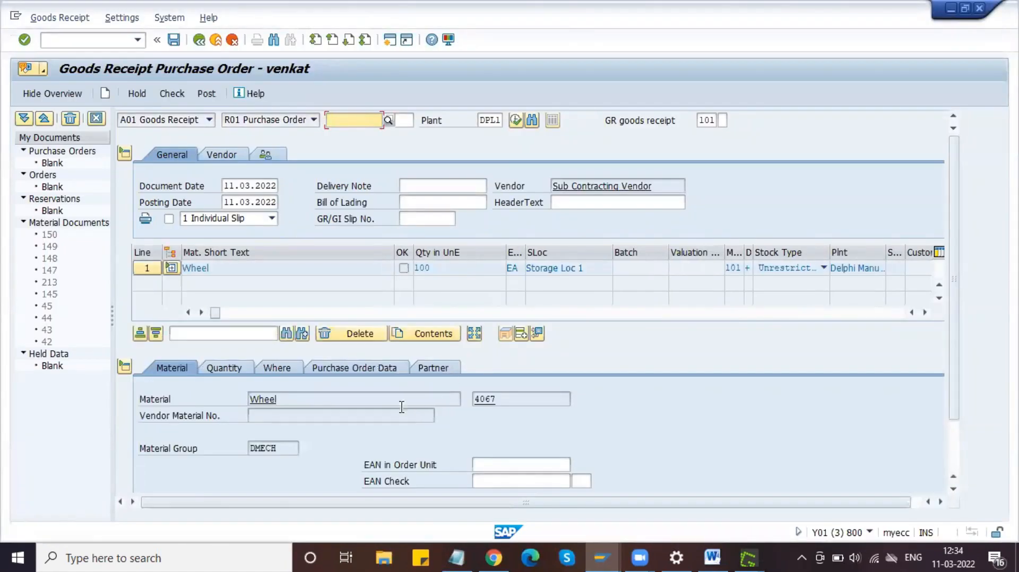
Step: Mark the Wheel item (100 EA) as OK and expand it to show its components
drag(433, 268, 418, 269)
click(419, 269)
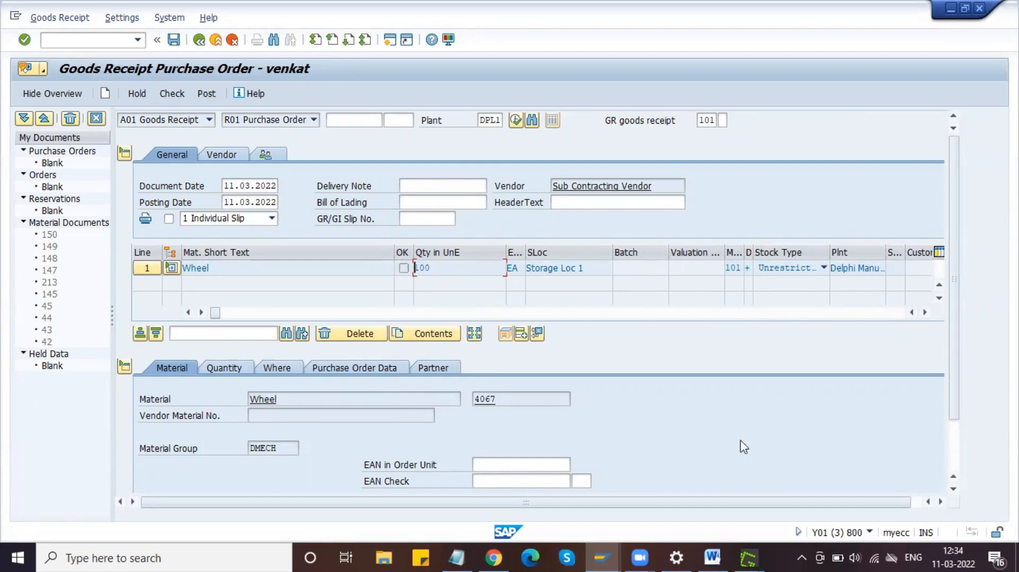
click(951, 447)
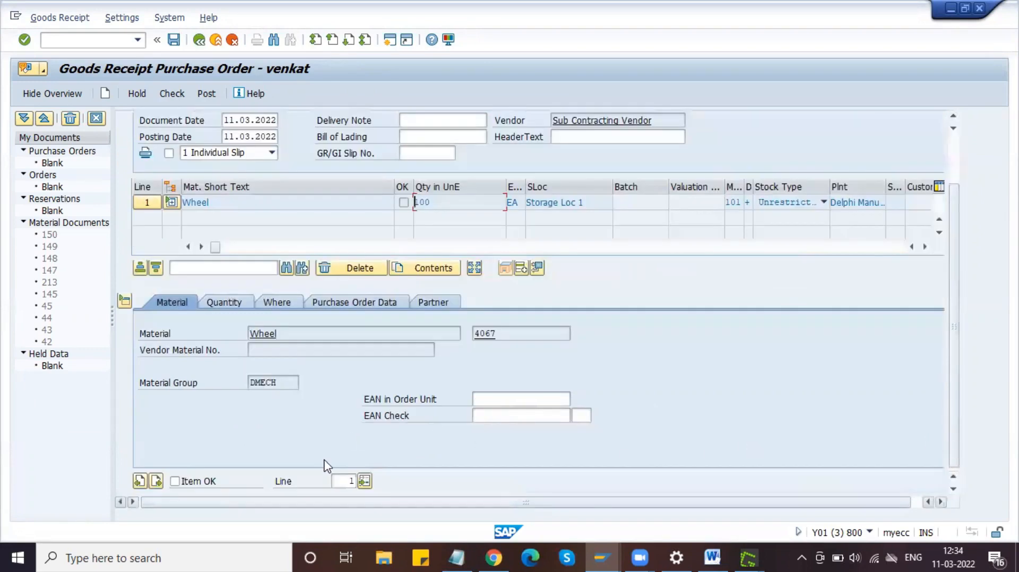
click(175, 482)
click(953, 139)
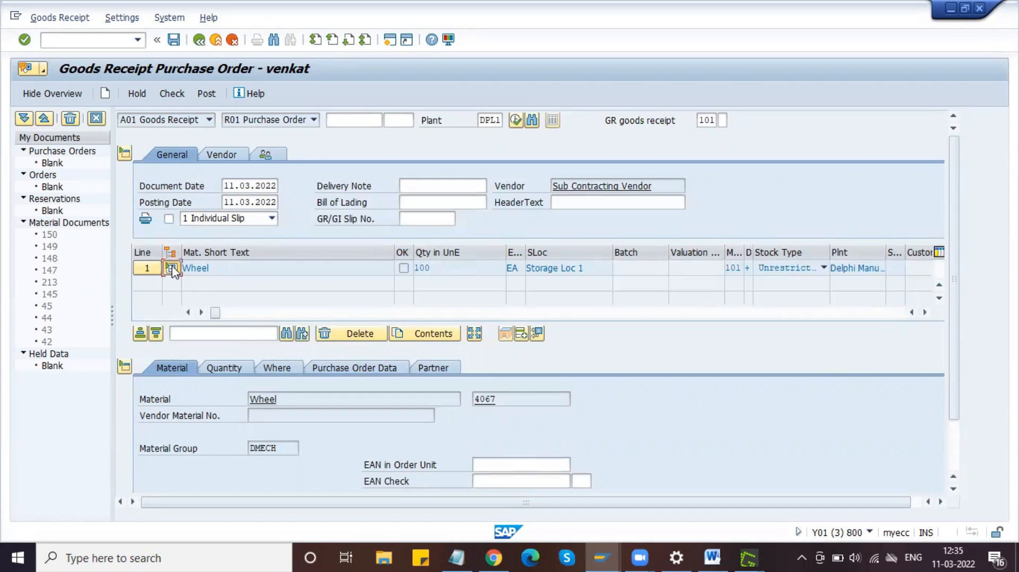
click(171, 269)
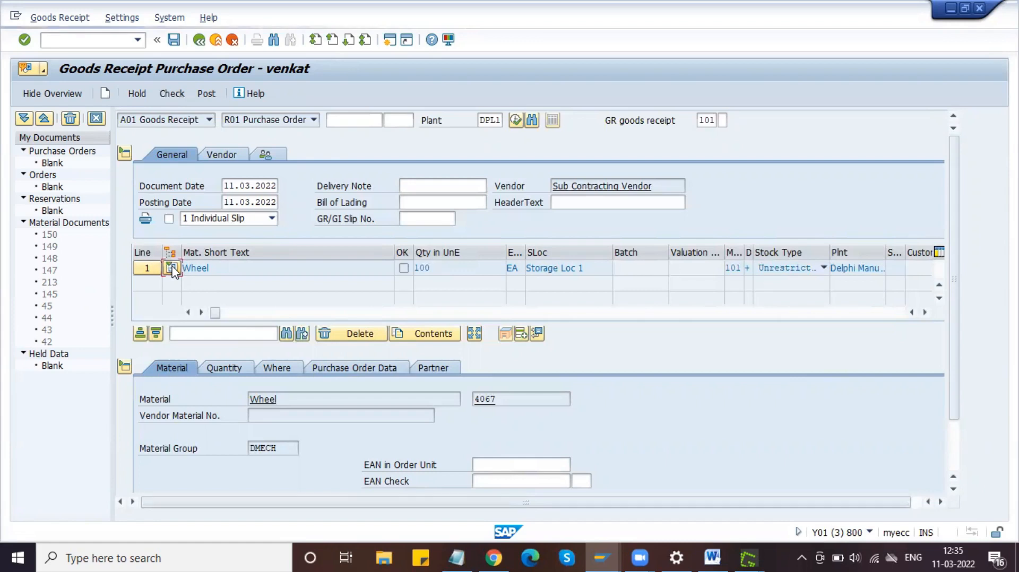
Step: Scroll through the Tyre, Tube and Rim components and inspect Tyre's movement and stock details
click(941, 299)
click(940, 300)
click(938, 285)
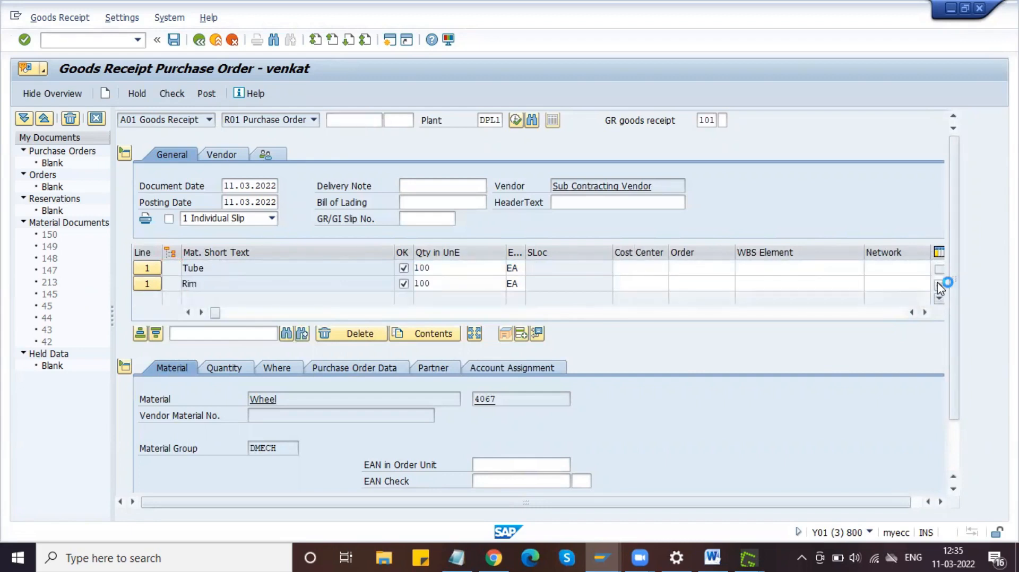
click(147, 271)
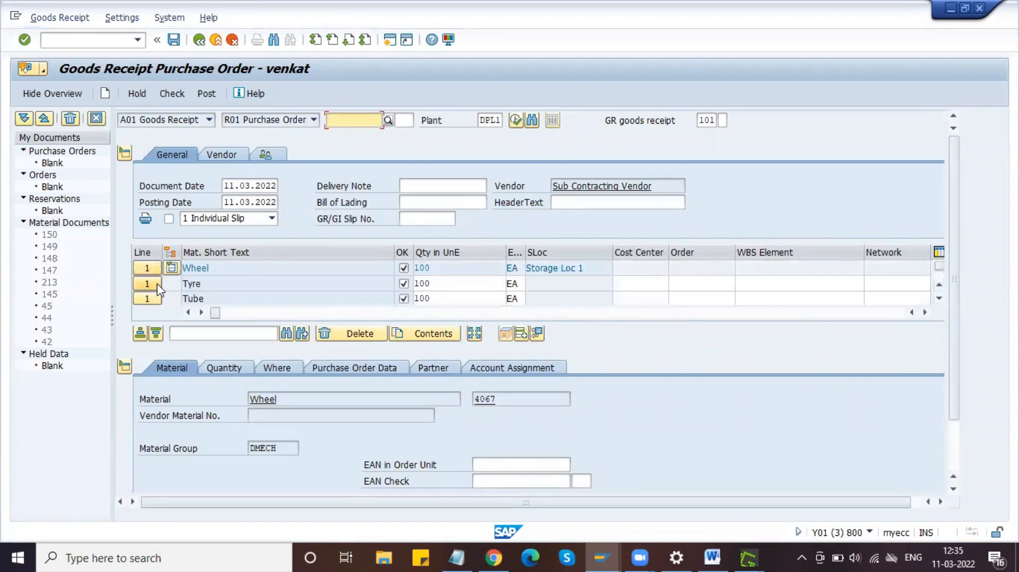
click(155, 284)
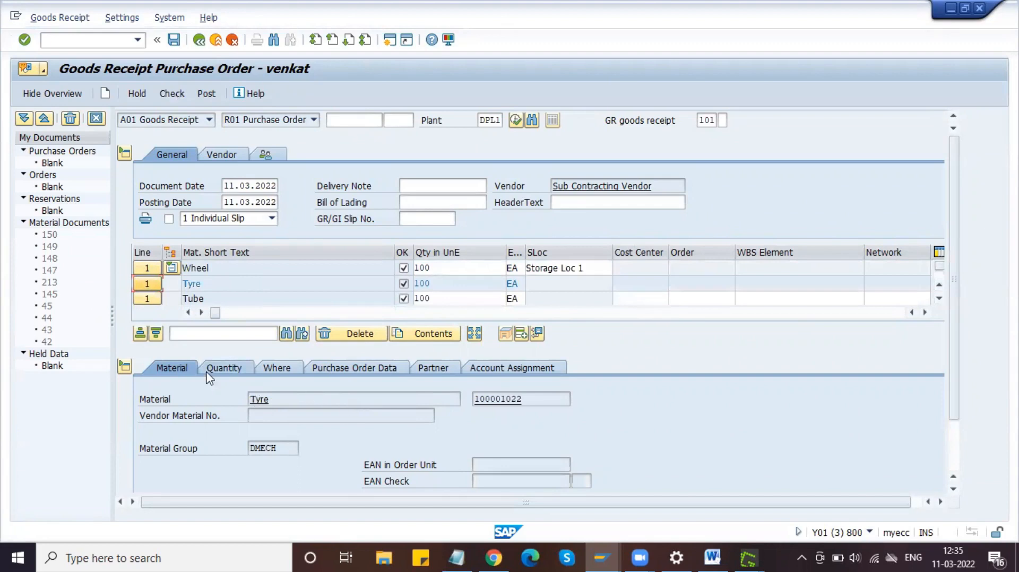
click(276, 371)
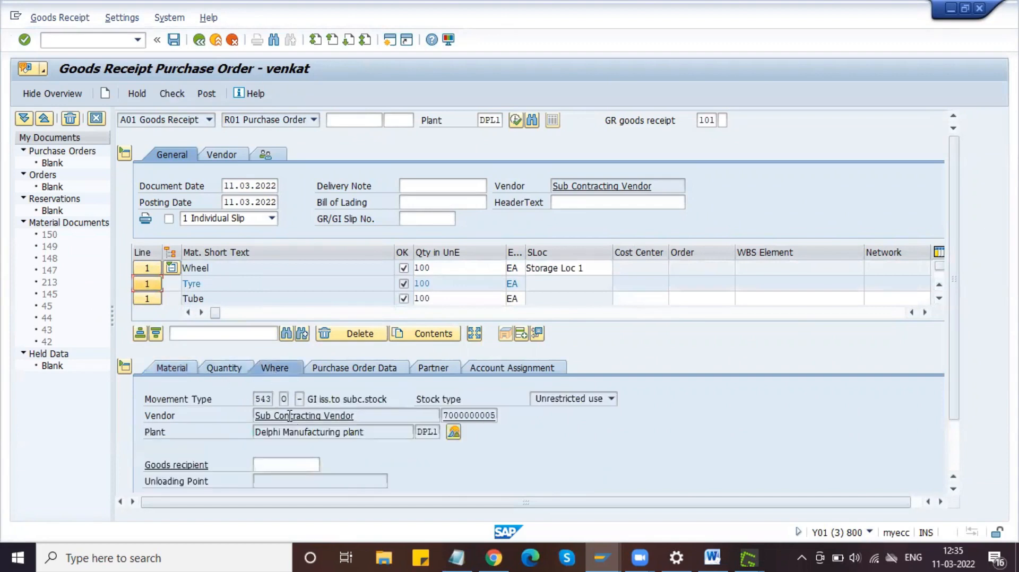
click(269, 403)
drag(354, 401, 465, 403)
click(466, 401)
Step: Compare Wheel's movement type 101 with Tyre's 543 and special stock O, then check the document
click(149, 268)
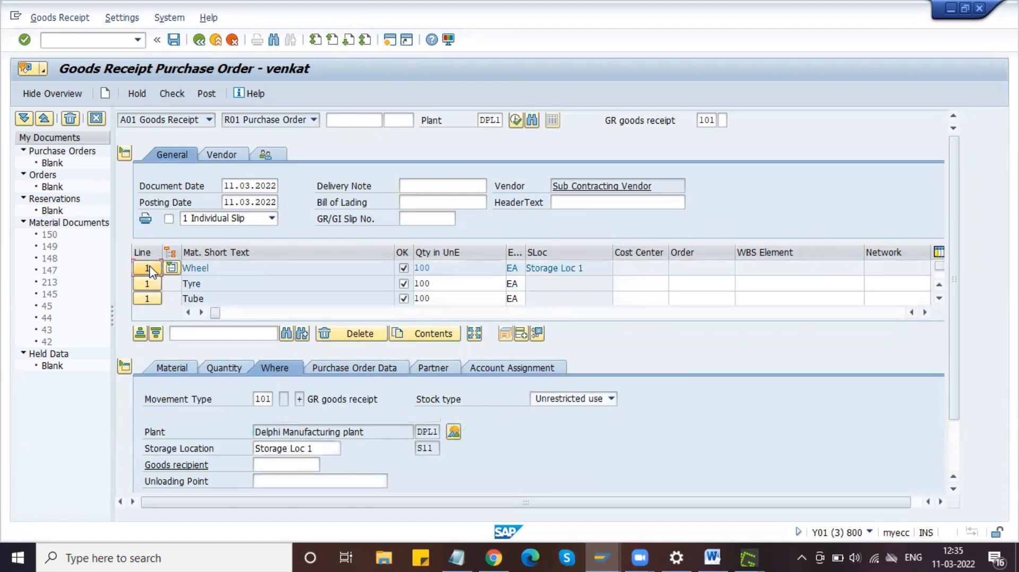
click(267, 399)
drag(223, 268, 153, 262)
click(154, 285)
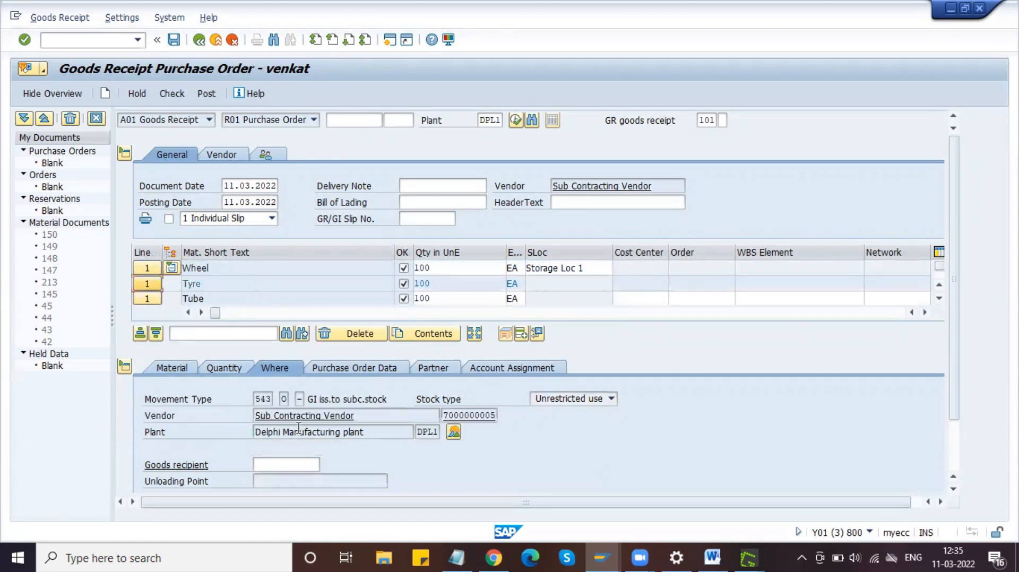
click(271, 399)
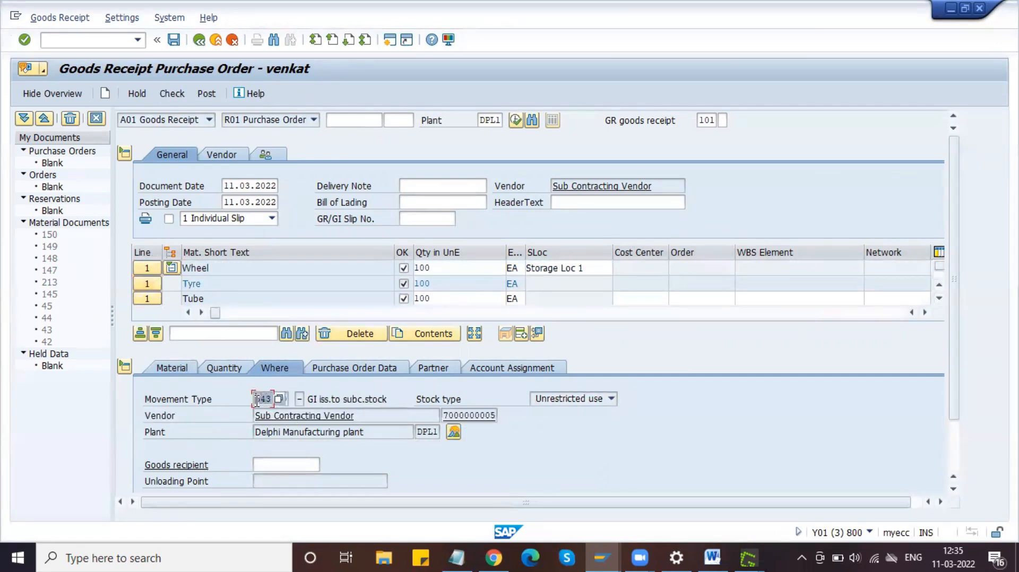
click(300, 399)
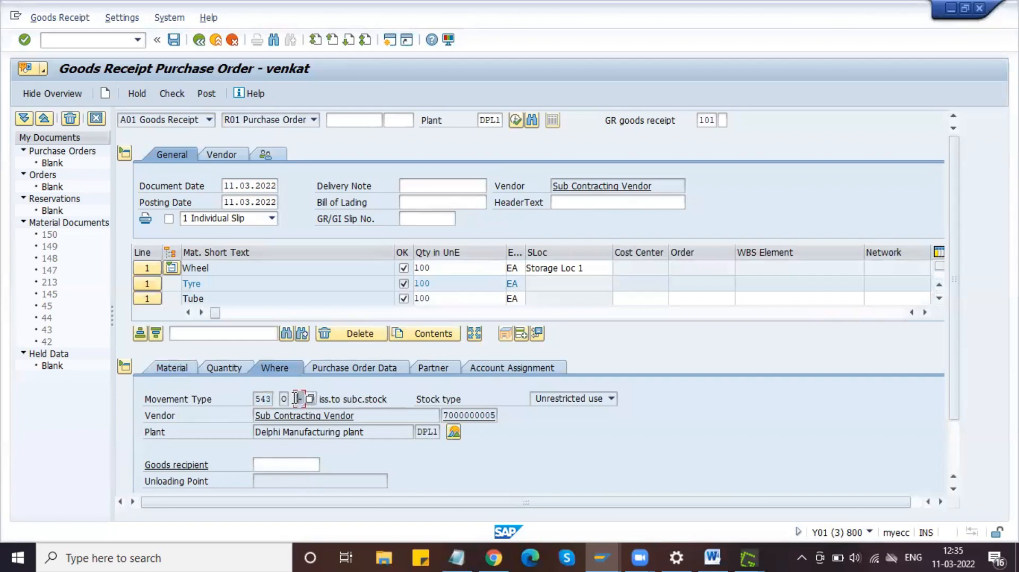
click(404, 401)
click(177, 99)
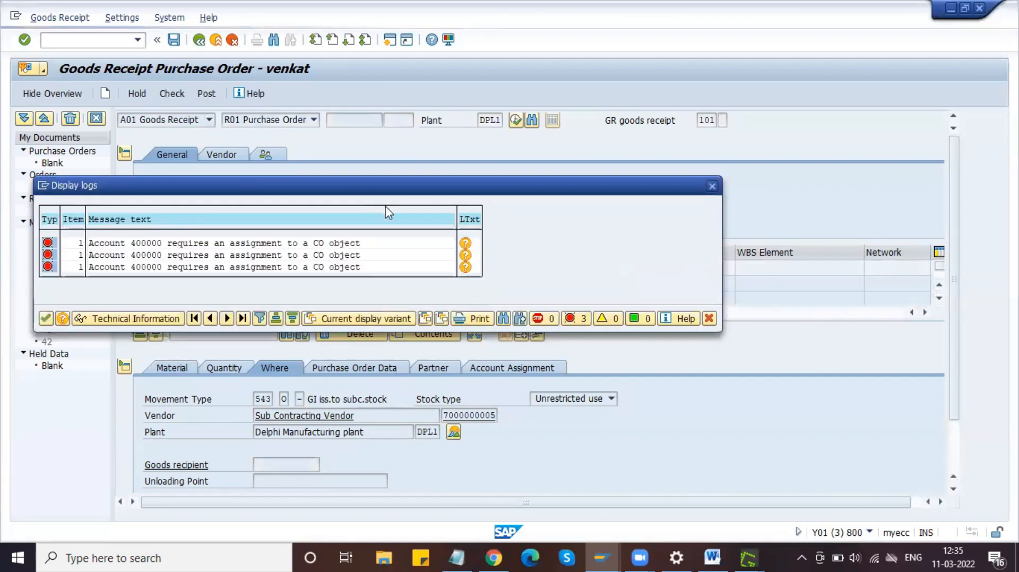
Step: Review the error that account 400000 requires a CO object, then close the log
click(131, 244)
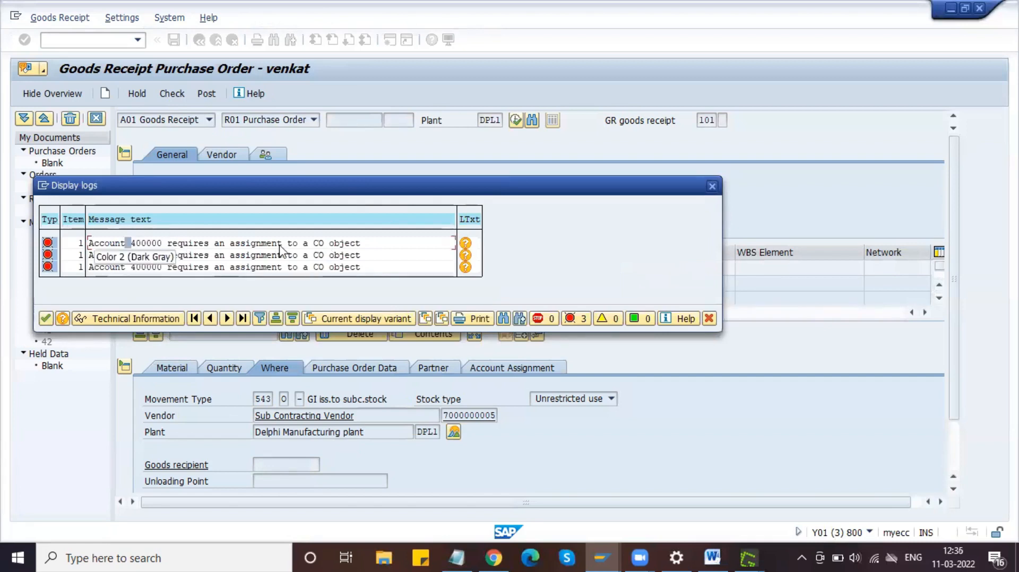
mouse_move(311, 244)
mouse_down()
mouse_move(370, 253)
mouse_move(314, 244)
mouse_up()
click(361, 243)
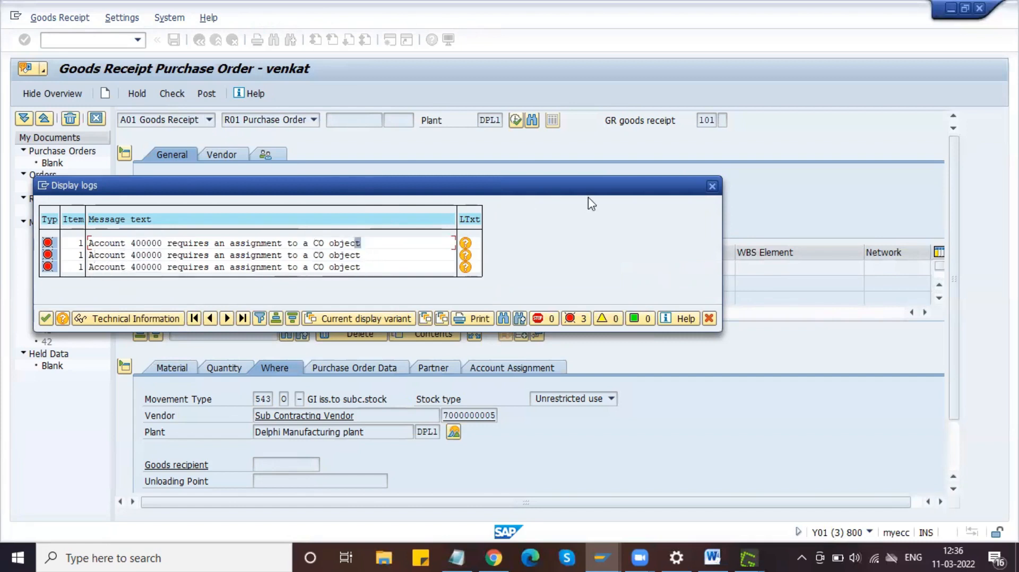
click(712, 186)
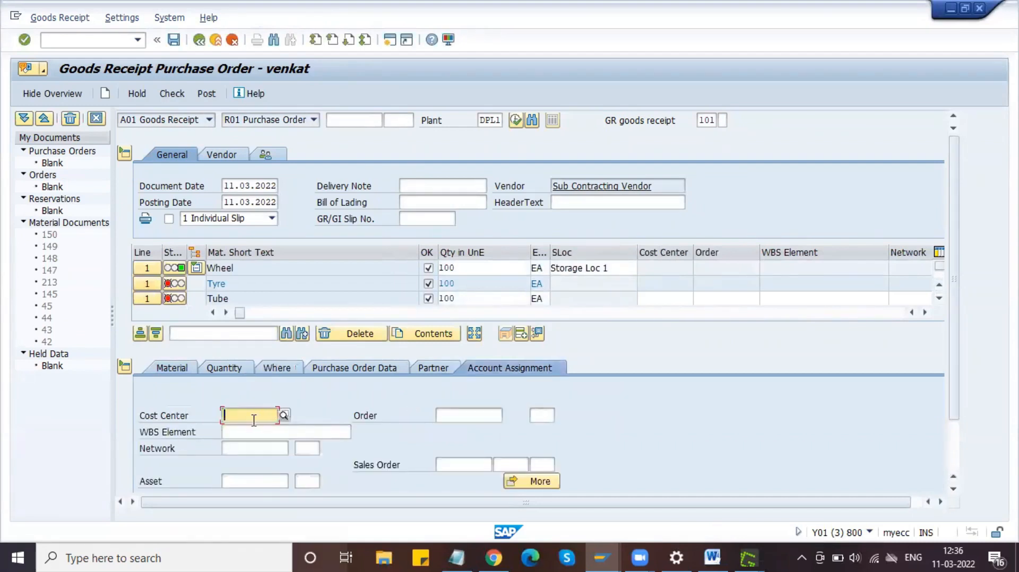
Step: Assign cost center D_COST to the Tyre component from the lookup list
click(285, 416)
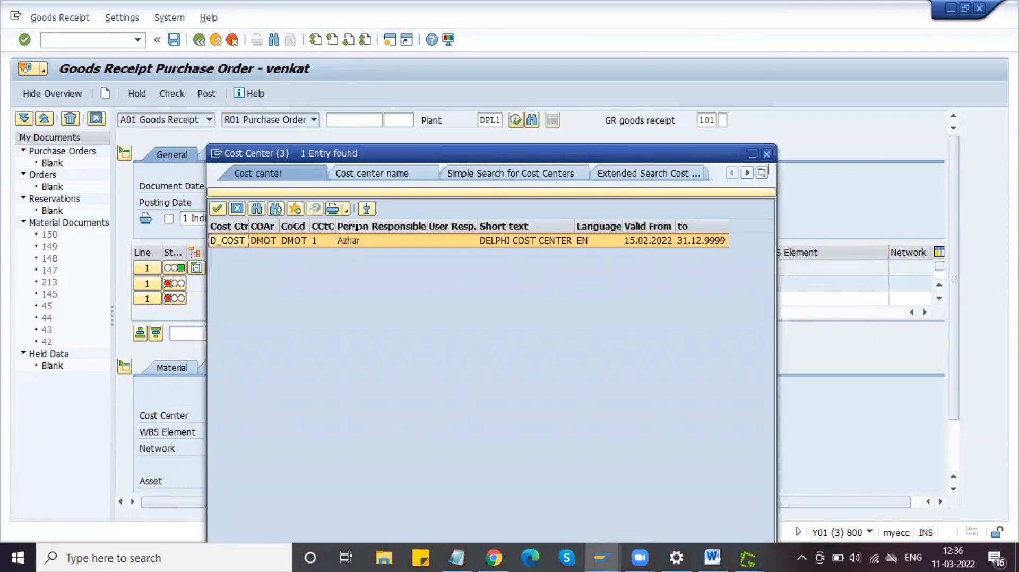
click(218, 210)
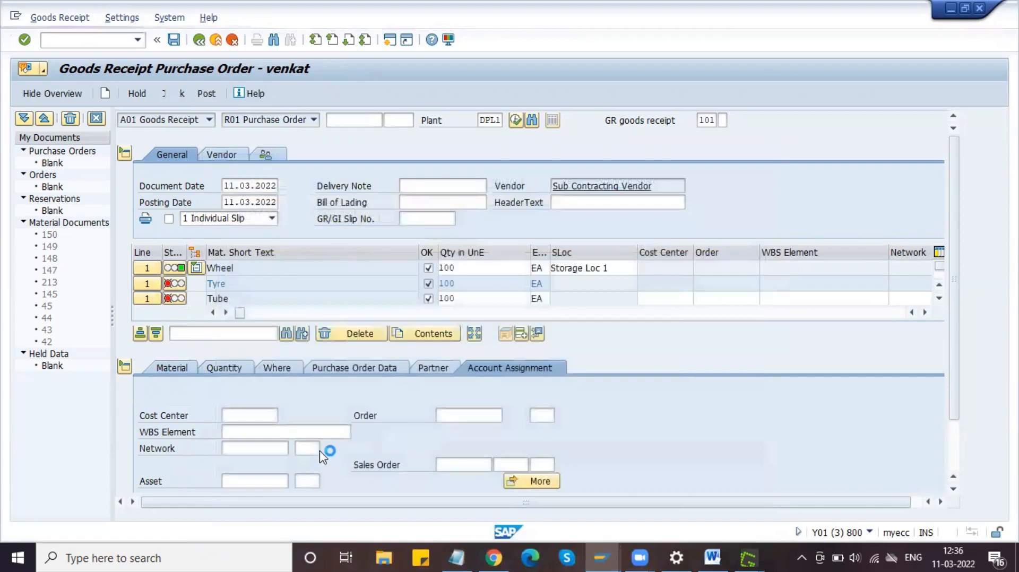
click(338, 397)
Step: Confirm D_COST for Tyre and assign cost center D_COST to Tube
key(Return)
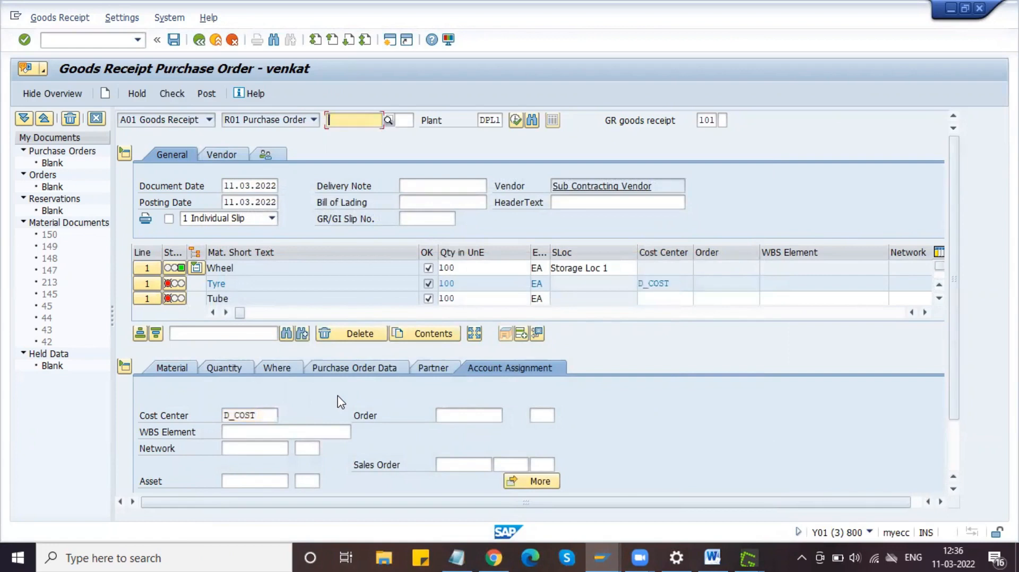
click(154, 301)
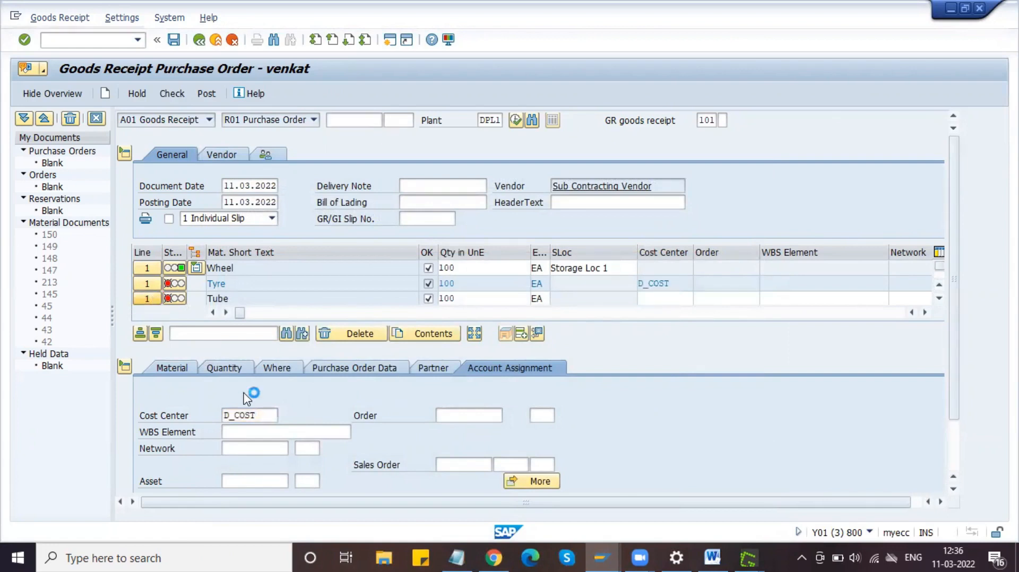
click(238, 417)
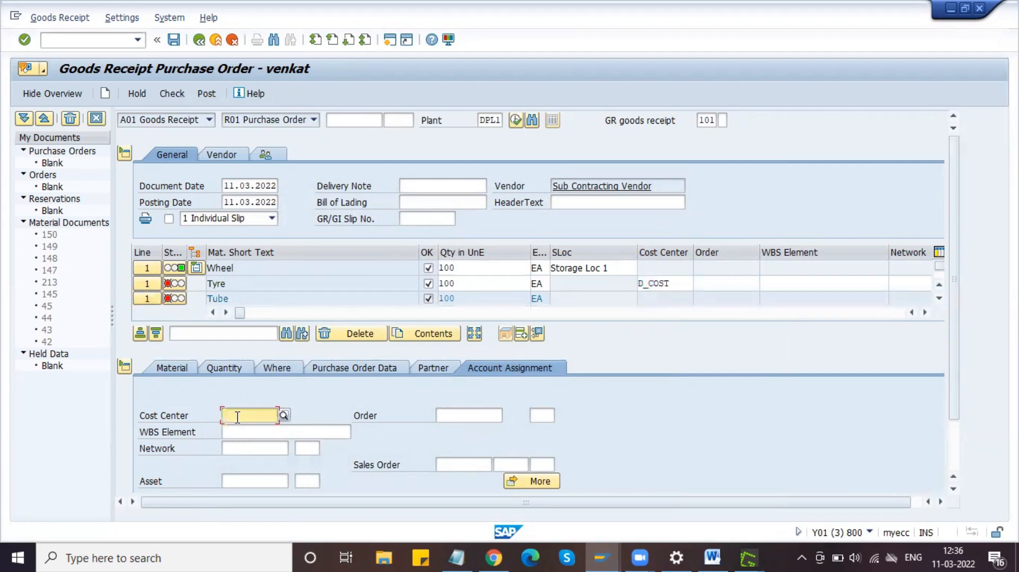
key(space)
key(Down)
key(Return)
Step: Assign cost center D_COST to Rim and recheck the goods receipt
key(Return)
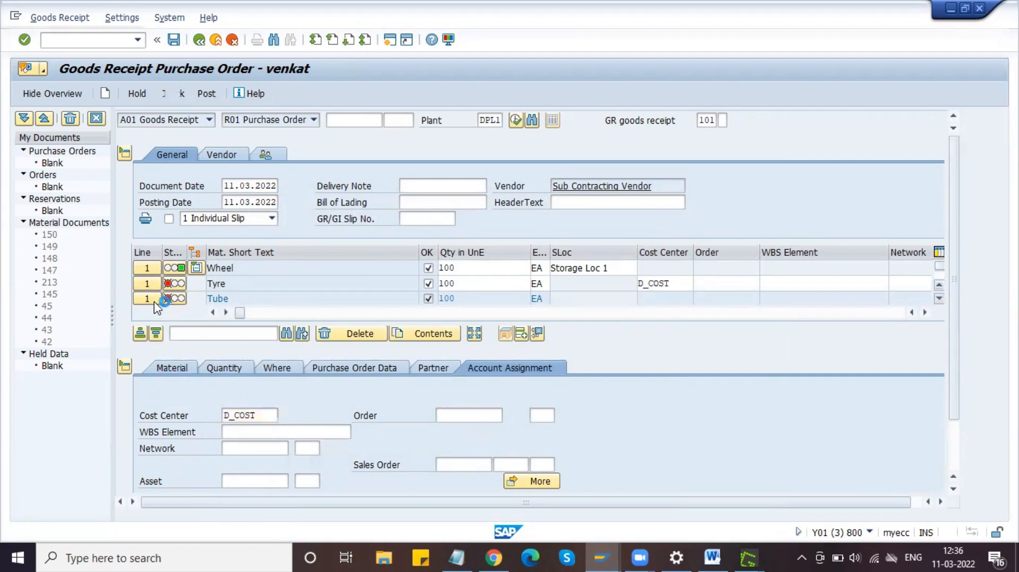
click(148, 298)
click(254, 415)
key(Down)
key(Down)
key(Return)
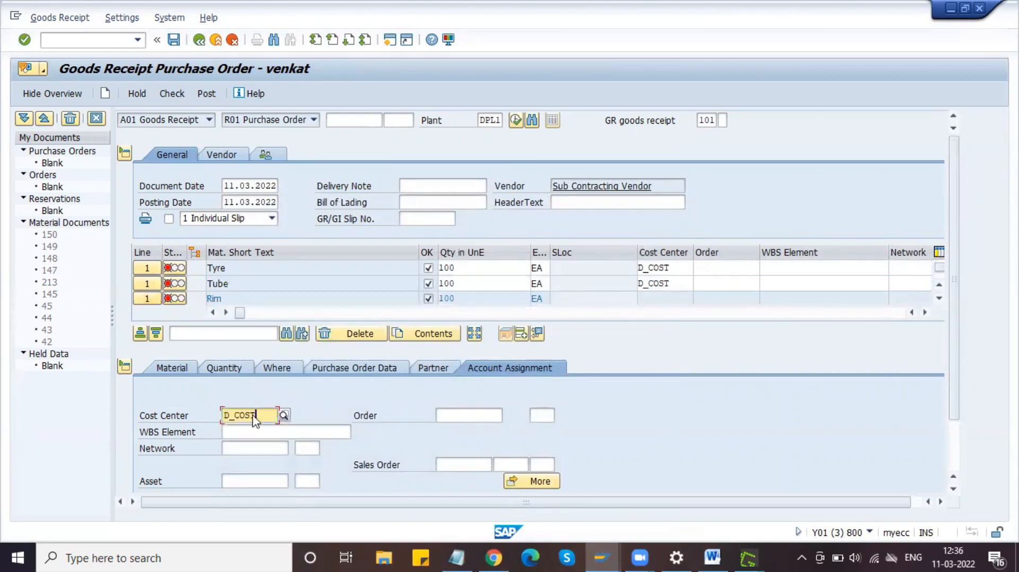
click(183, 95)
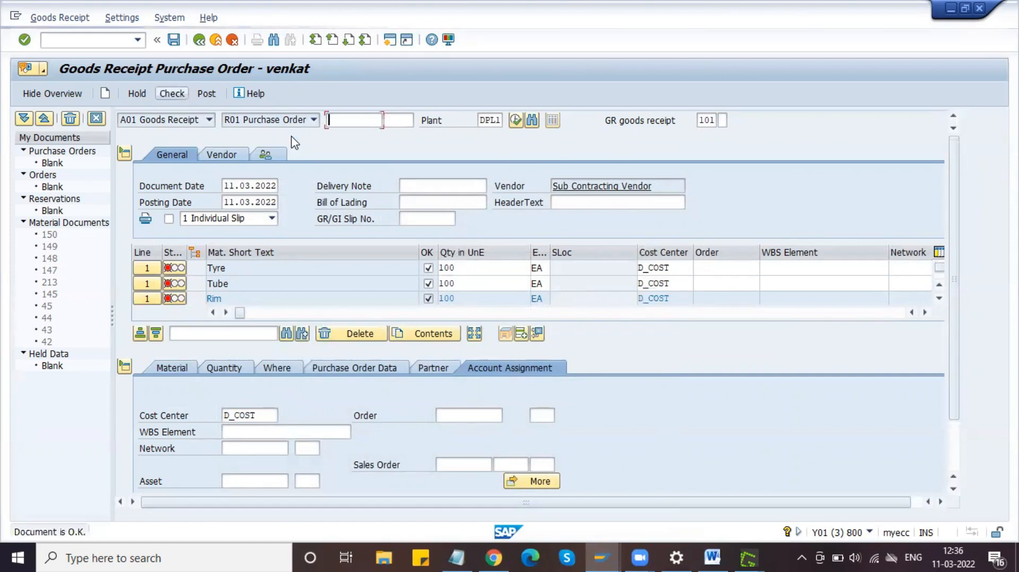
click(940, 286)
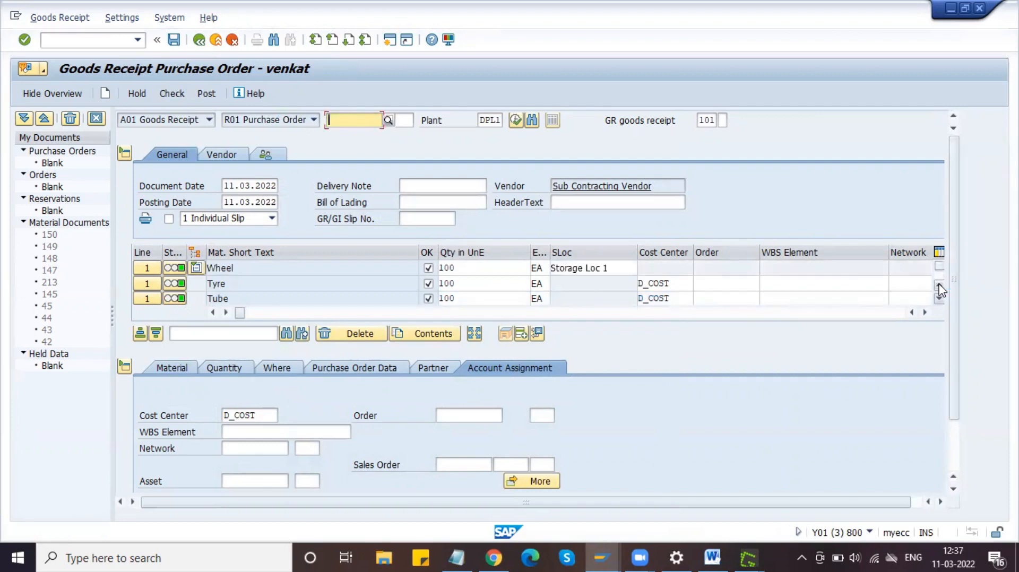
Step: Capture the goods receipt screen showing the Wheel details and D_COST component lines
click(294, 370)
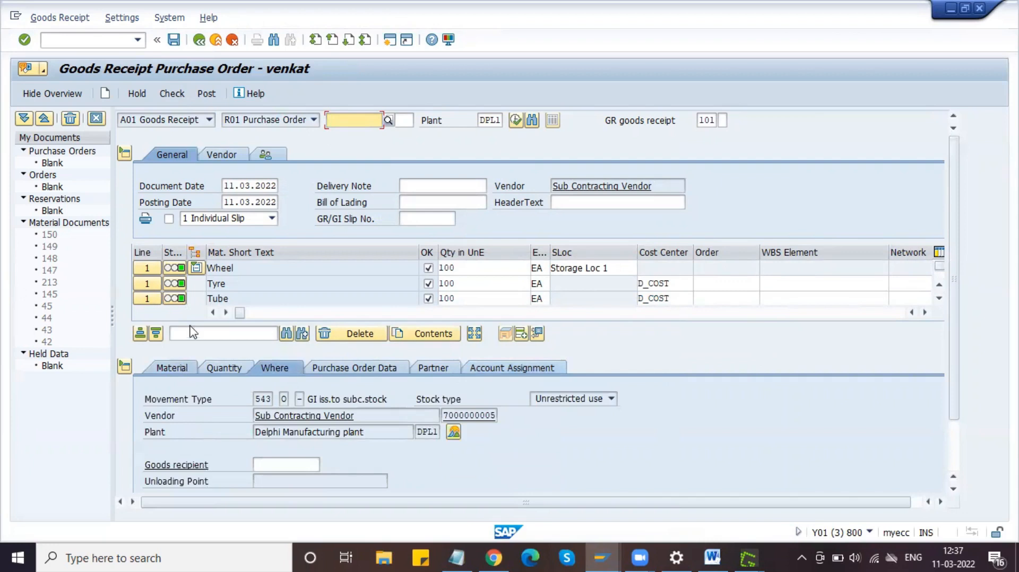
click(149, 268)
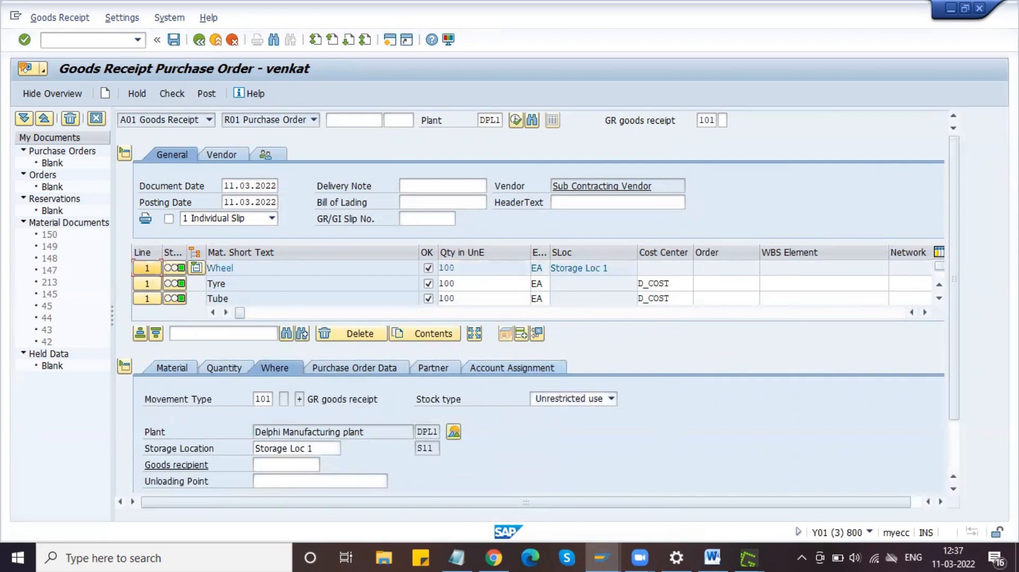
key(Print)
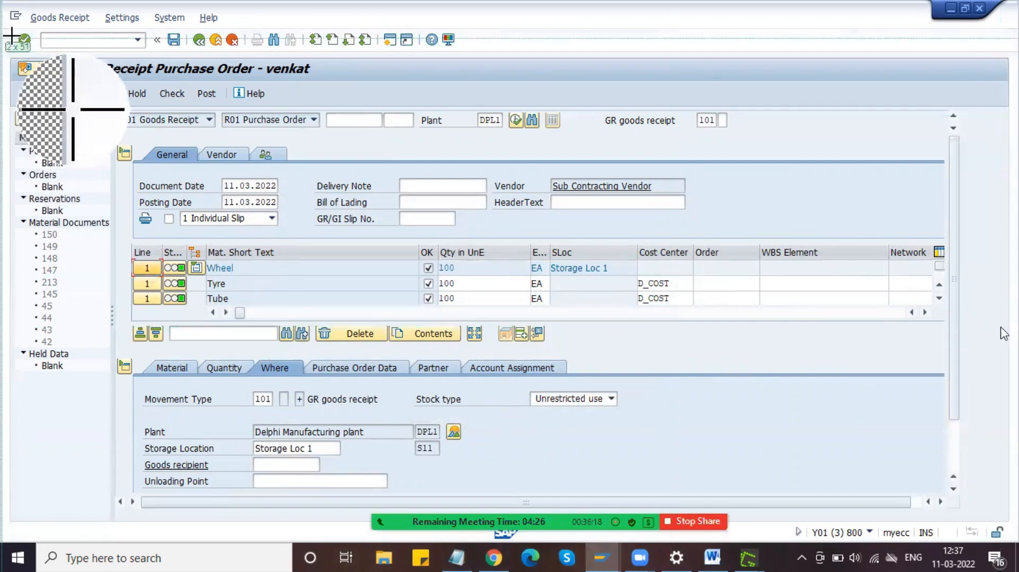
drag(11, 26, 960, 508)
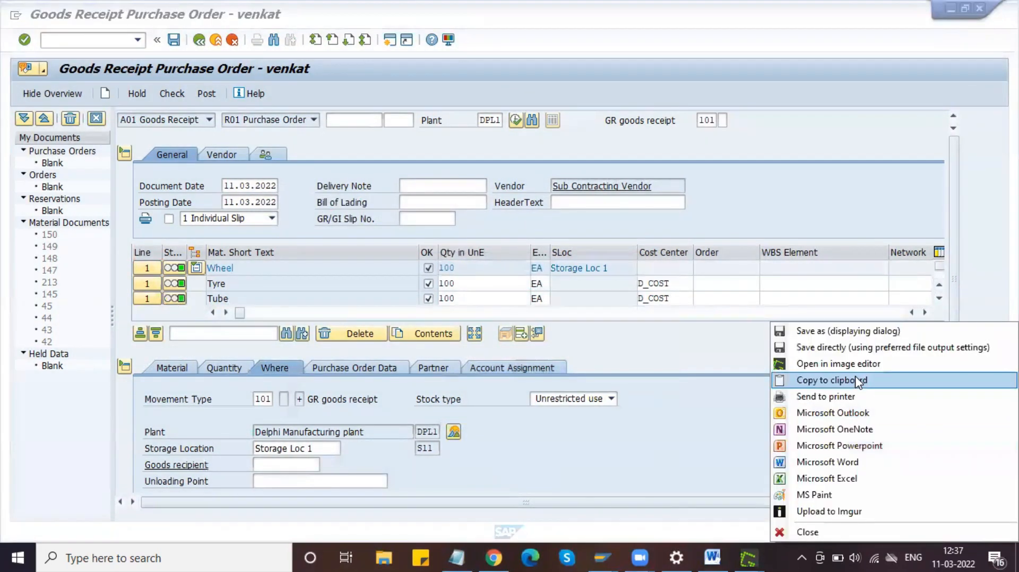
click(858, 380)
Step: Paste the new goods receipt capture into the Word guide below the previous image
click(712, 557)
click(600, 412)
key(ctrl+v)
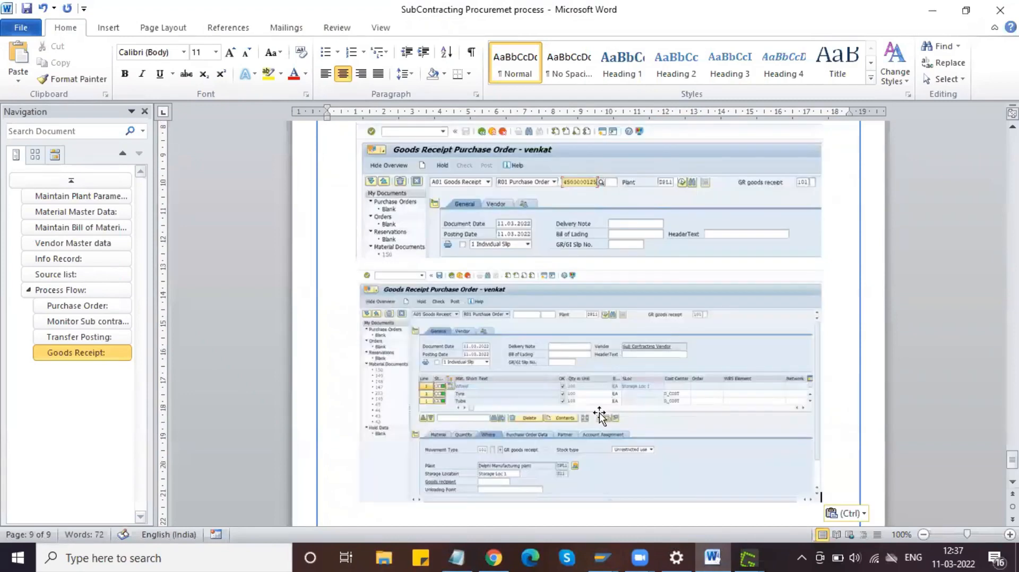
click(614, 556)
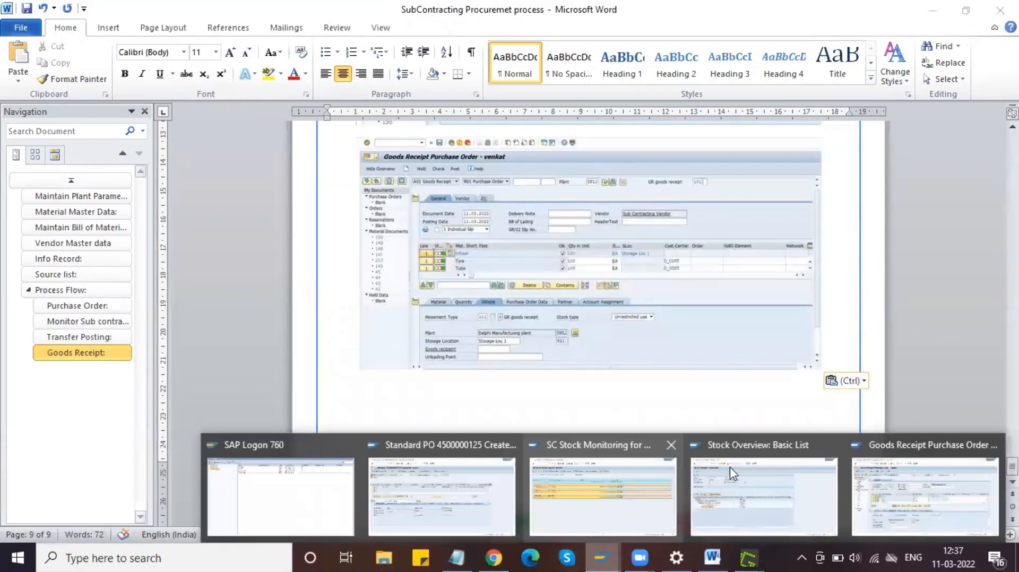
click(910, 500)
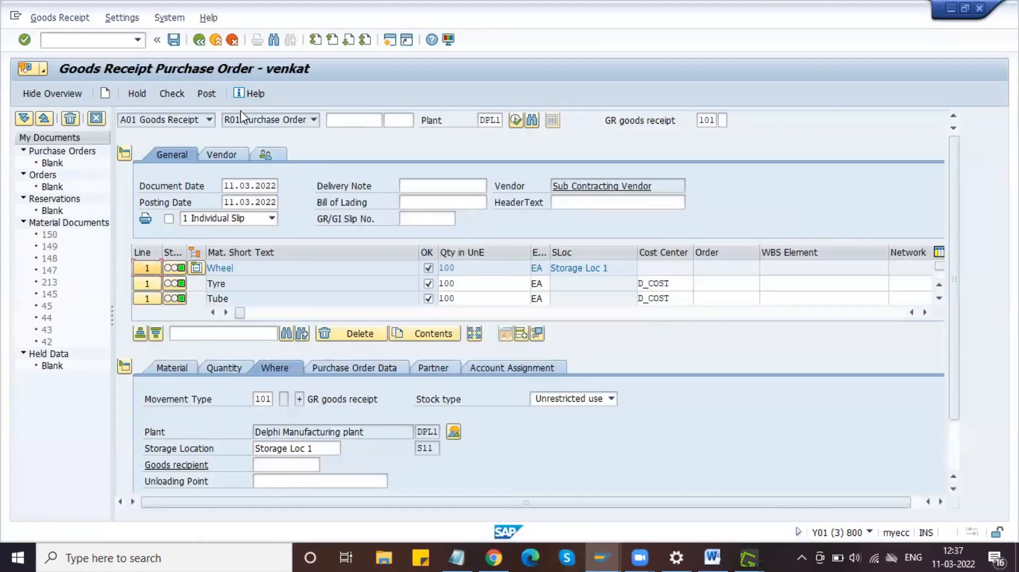
Step: Post the goods receipt, review the INT WRX 7920 account determination error, and open a new session
click(206, 94)
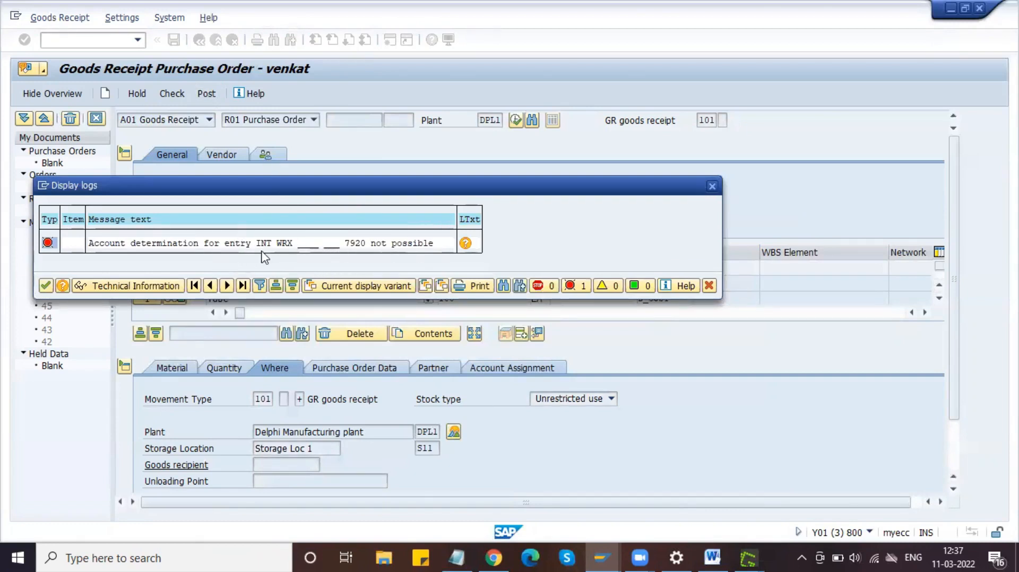
drag(374, 187, 497, 129)
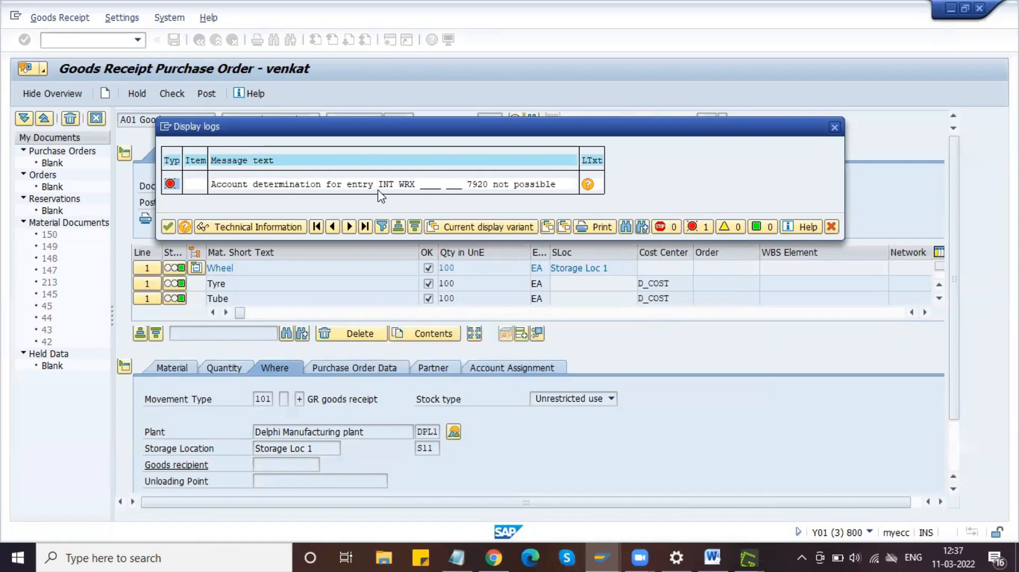
drag(518, 132, 392, 177)
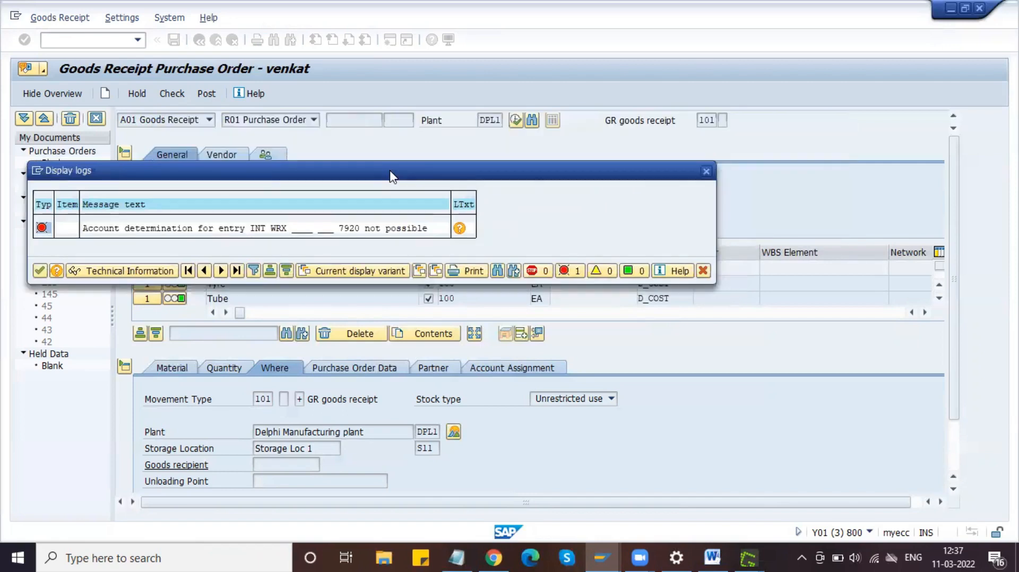
click(42, 174)
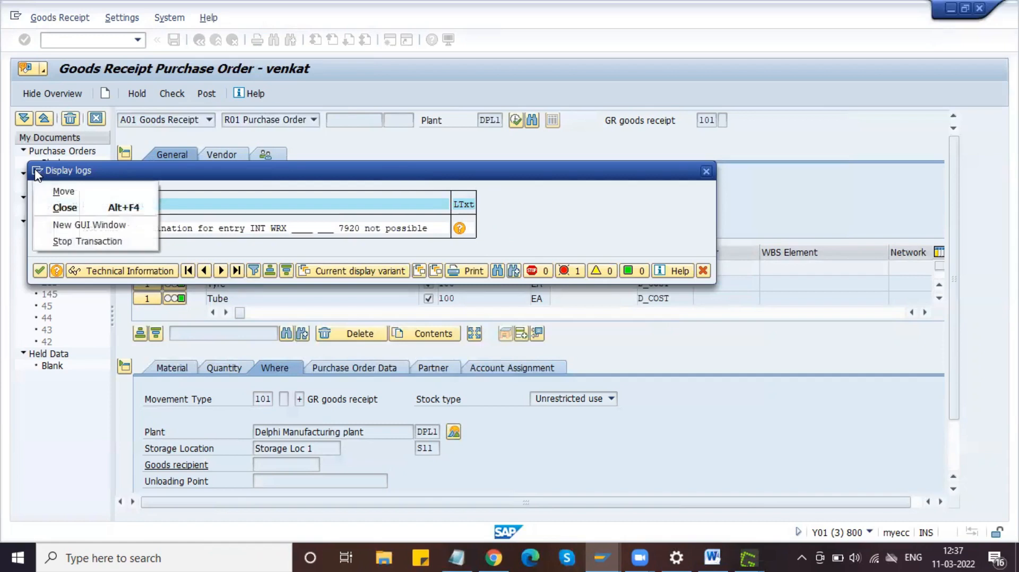
click(70, 224)
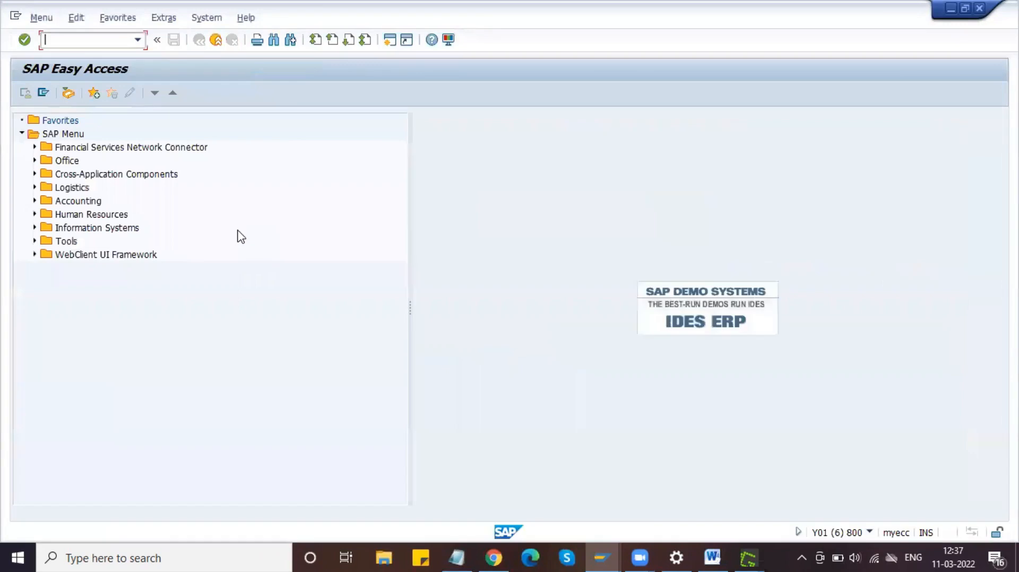
Step: Check the goods receipt error log, which names valuation class 7920 as missing an account
key(alt+Tab)
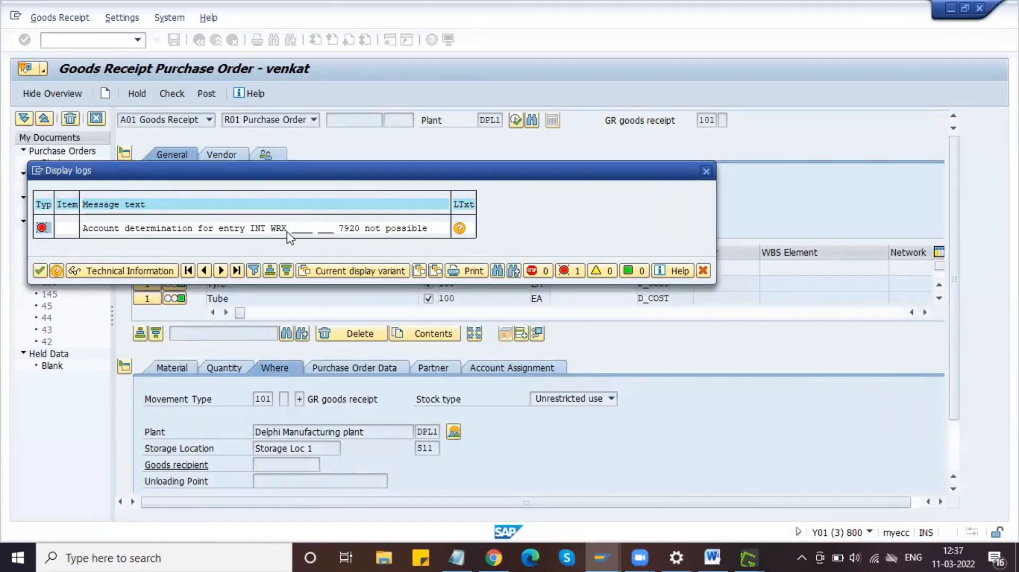
click(346, 229)
key(alt+Tab)
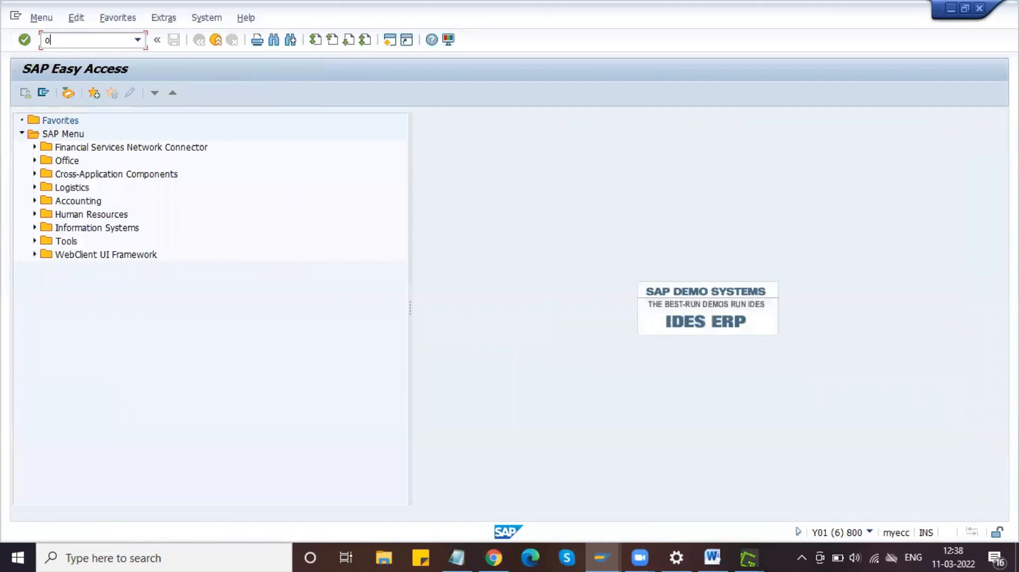
Step: In OBYC, open the GR/IR clearing account WRX assignments for chart of accounts INT
key(Return)
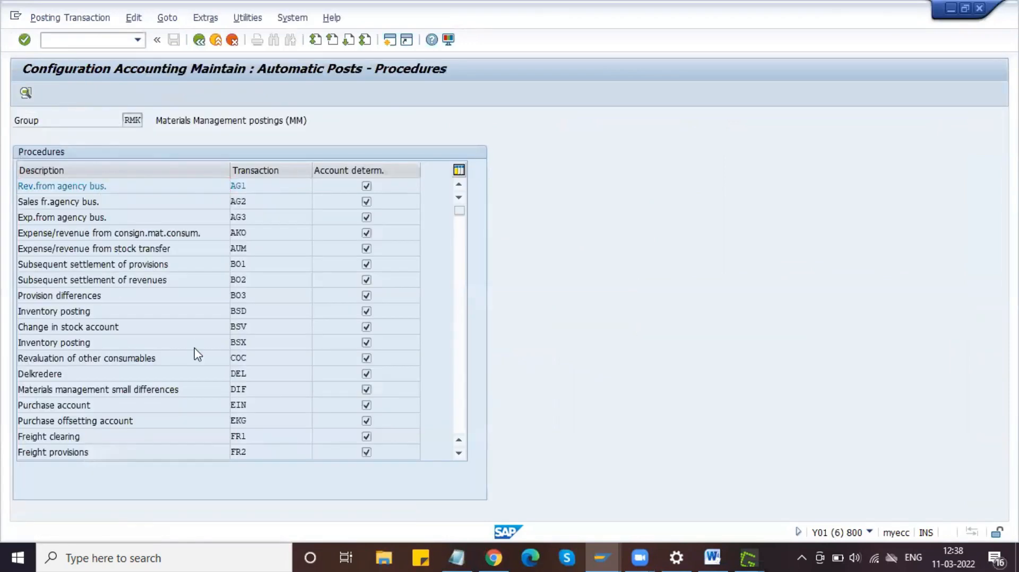
scroll(194, 348, down, 15)
scroll(197, 354, up, 2)
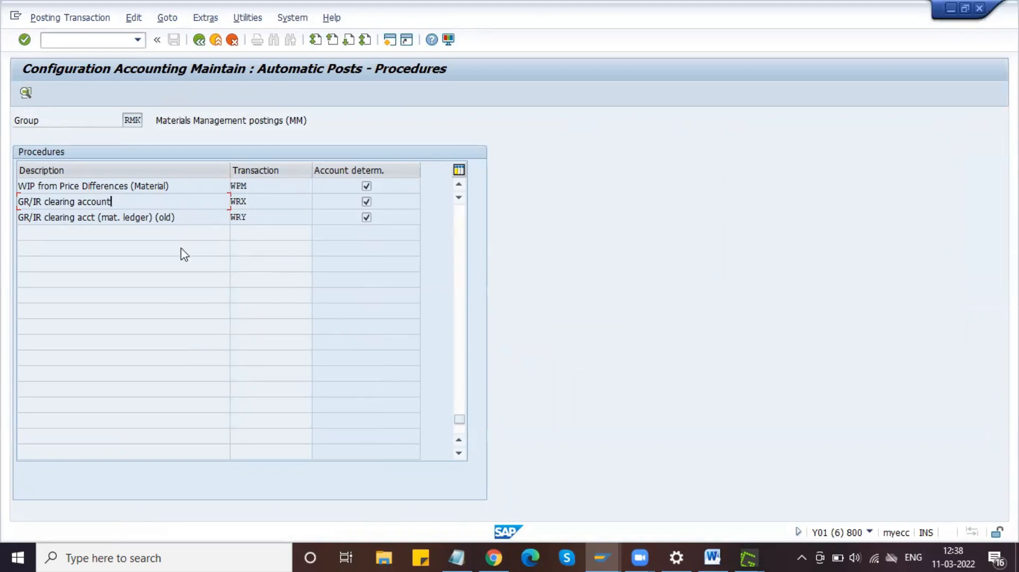
double_click(121, 203)
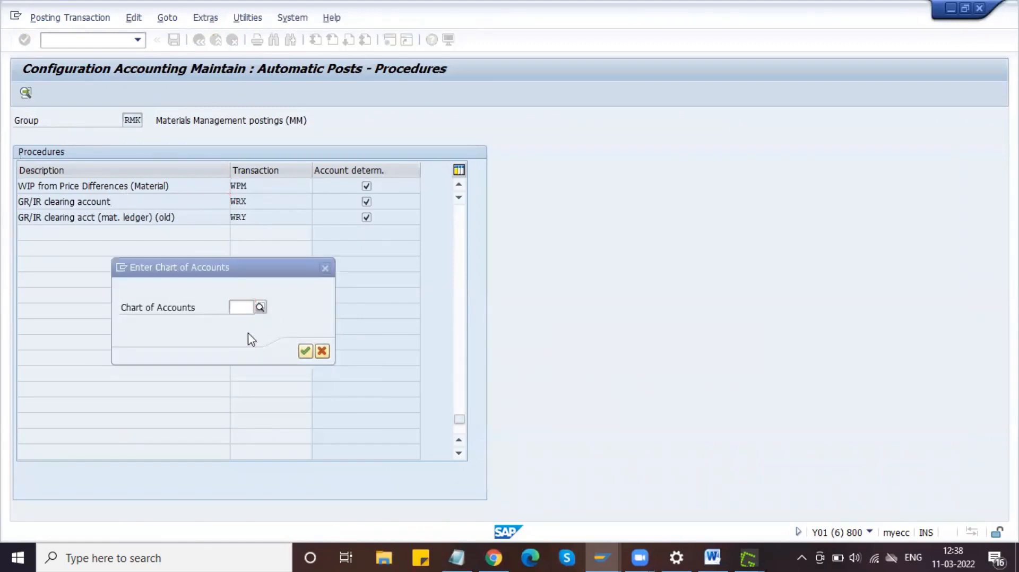
text(int)
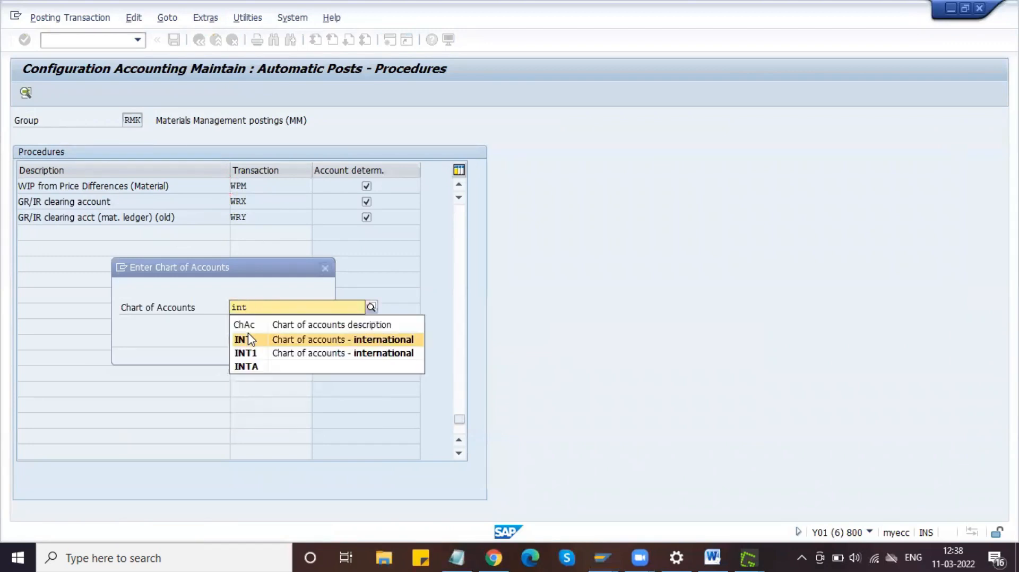
click(250, 340)
key(Return)
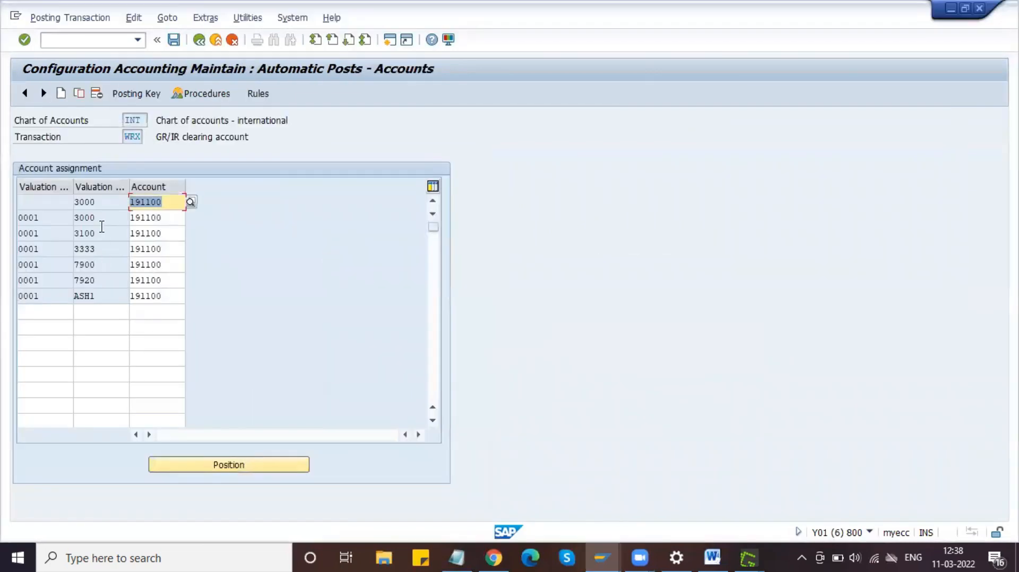
Step: Add a WRX row mapping valuation class 7920 to account 191100
click(99, 310)
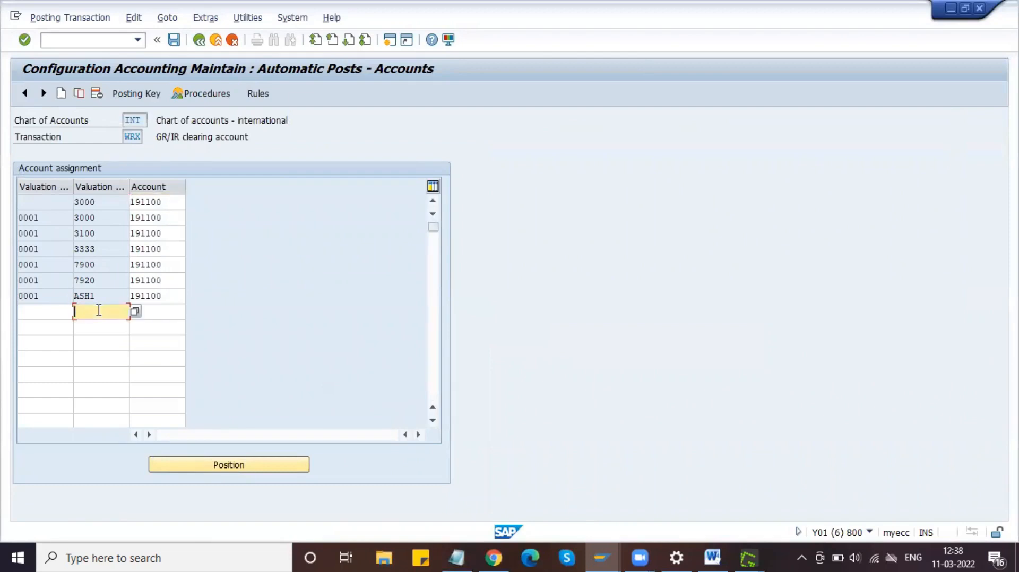
text(7920)
drag(170, 294, 131, 295)
click(141, 312)
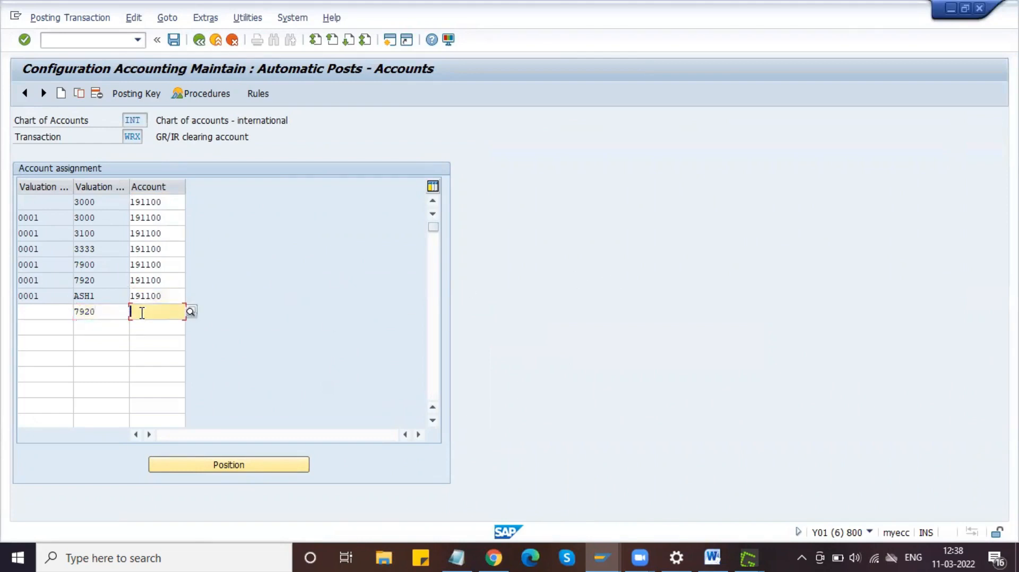
text(191100)
Step: Save the new 7920 entry under a customizing request and close the configuration session
click(173, 40)
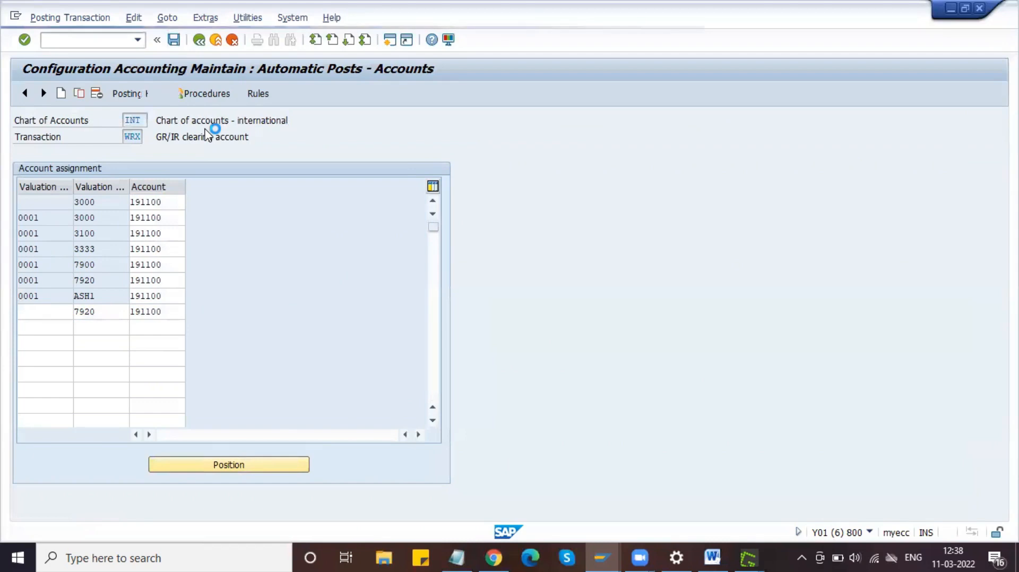
click(219, 253)
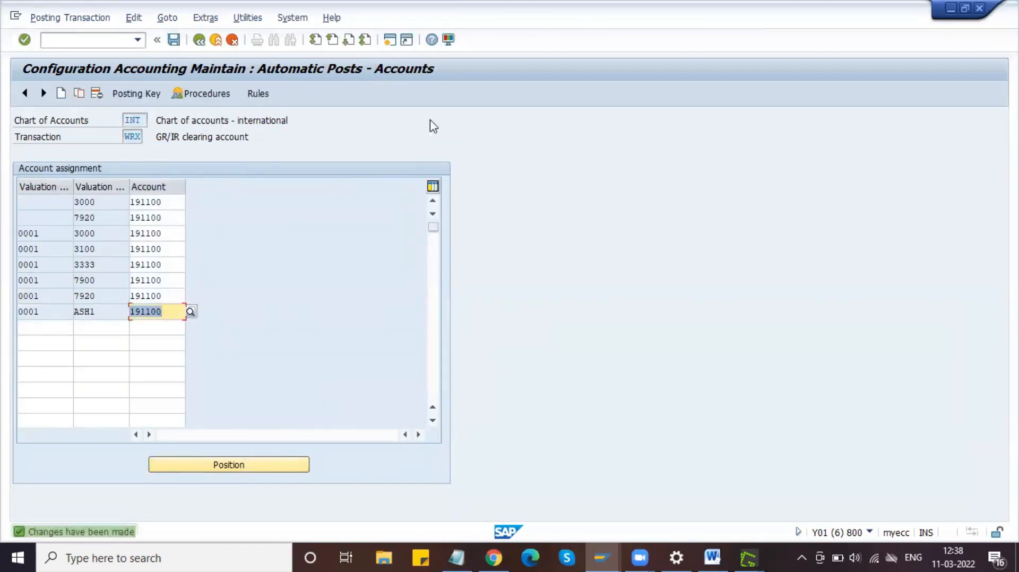
click(979, 9)
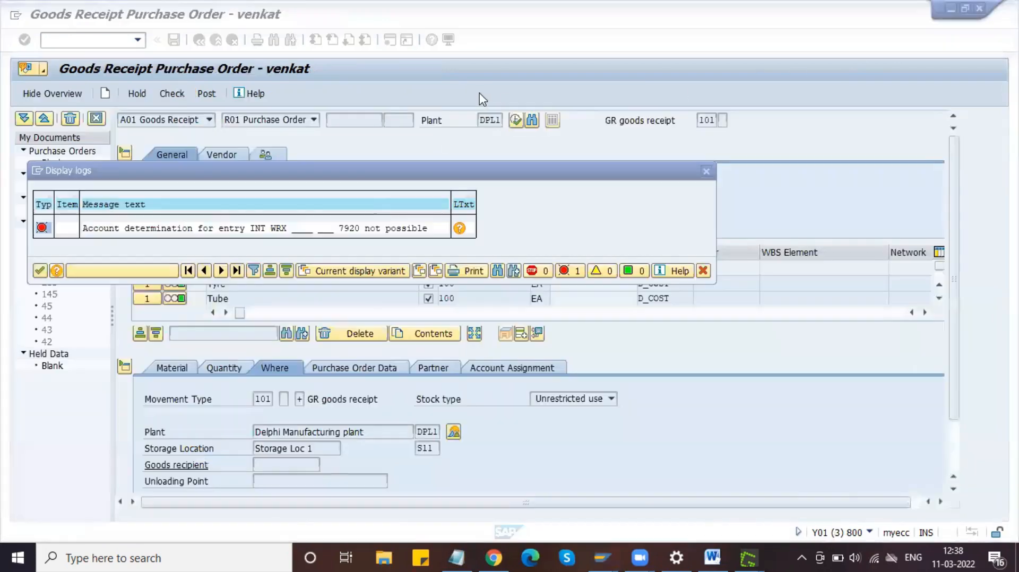
Step: Recheck and post the goods receipt as material document 215, then capture the confirmation message
click(177, 95)
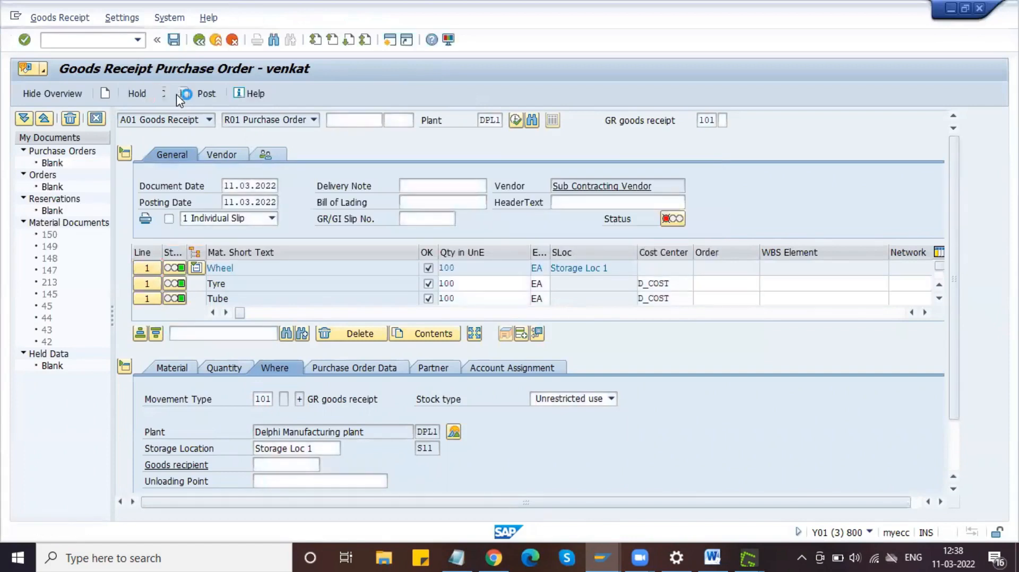
click(208, 94)
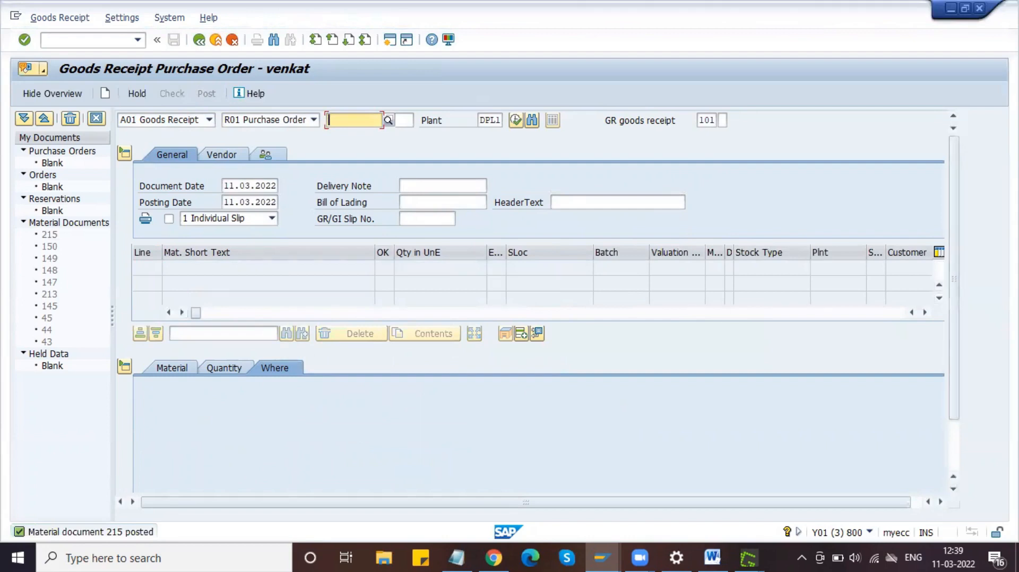
key(Print)
drag(11, 524, 157, 540)
Step: Paste the material document 215 confirmation into the Word guide below the goods receipt screenshot
click(246, 381)
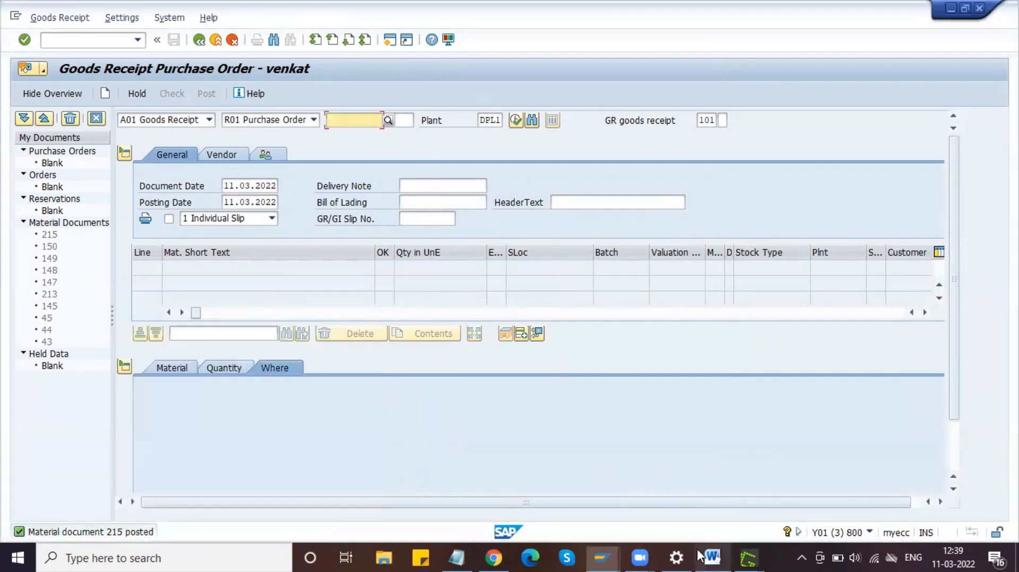
click(712, 557)
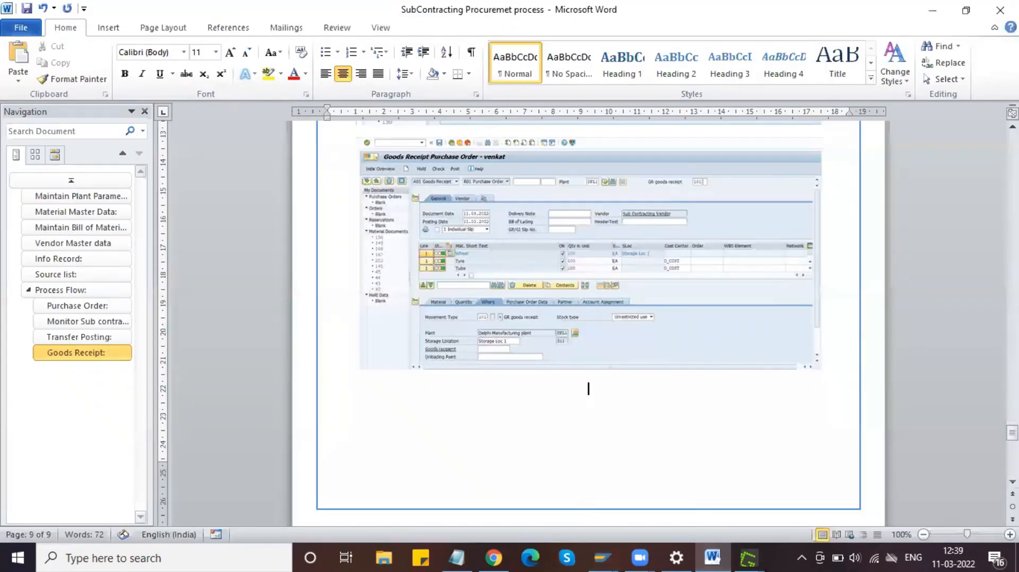
key(ctrl+v)
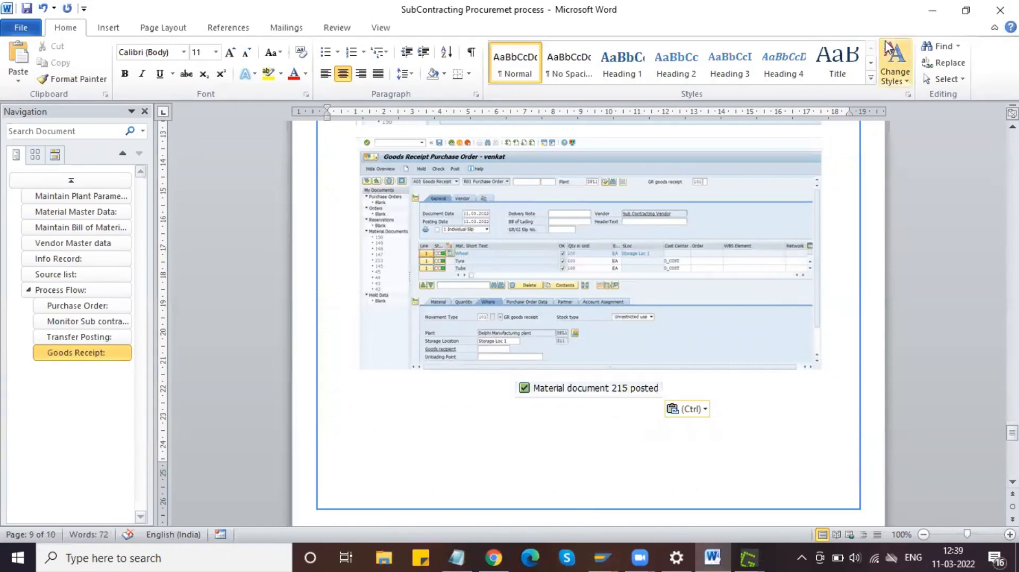
click(933, 9)
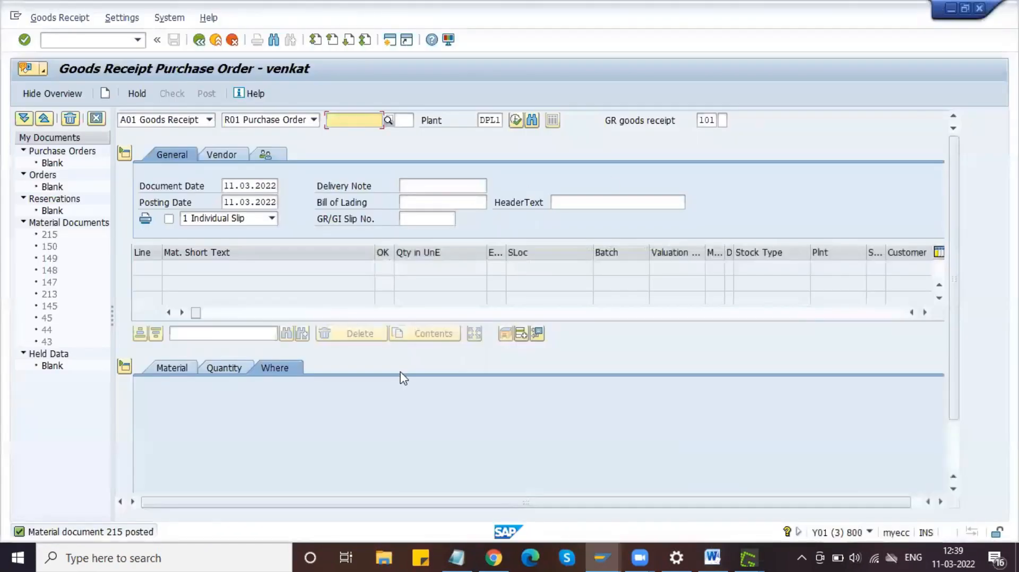
mouse_move(601, 556)
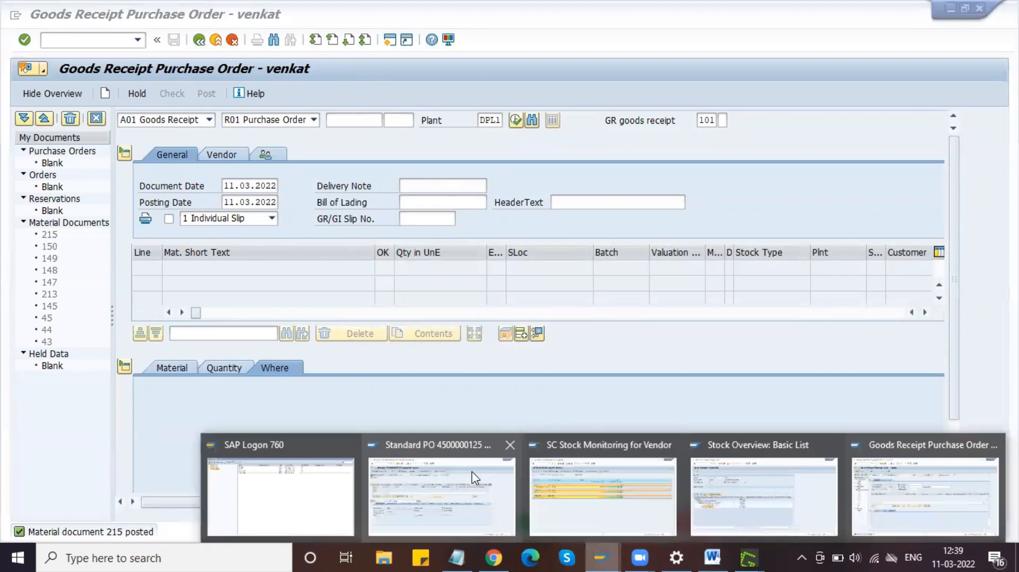
click(473, 477)
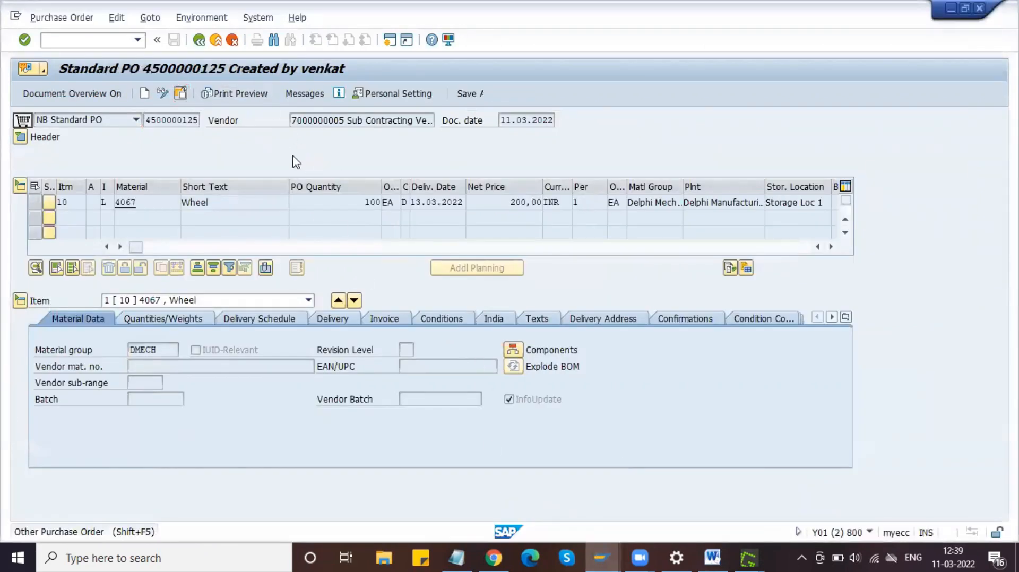
key(shift+F5)
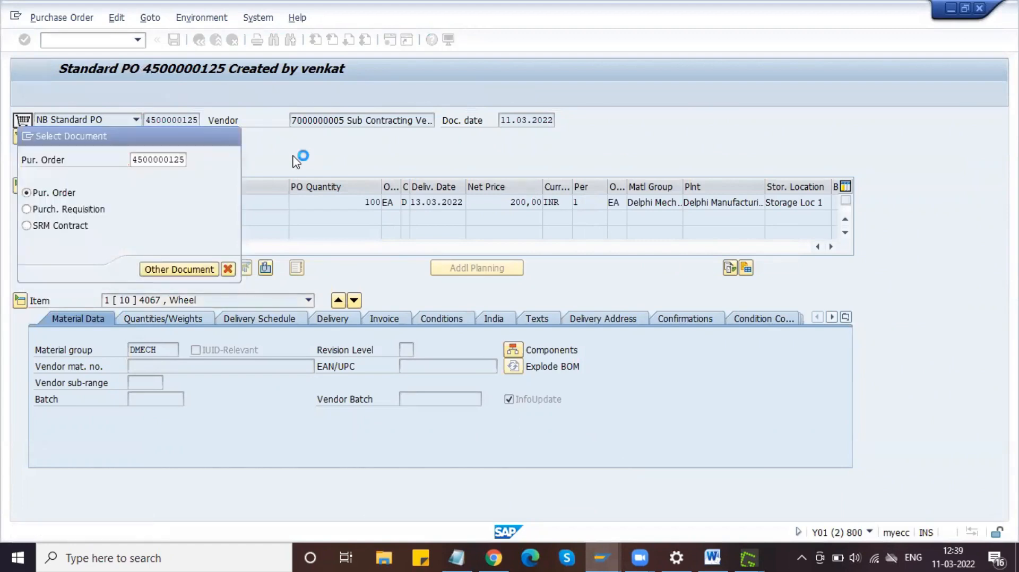
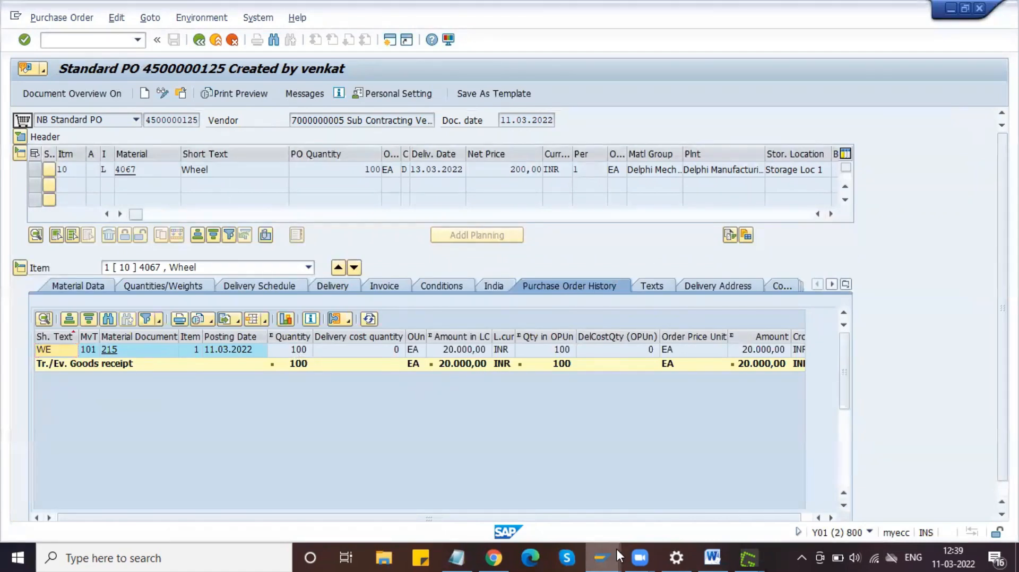
Step: Bring the Stock Overview basic list for material 100001022 (Tyre) back to the front
mouse_move(616, 549)
click(759, 486)
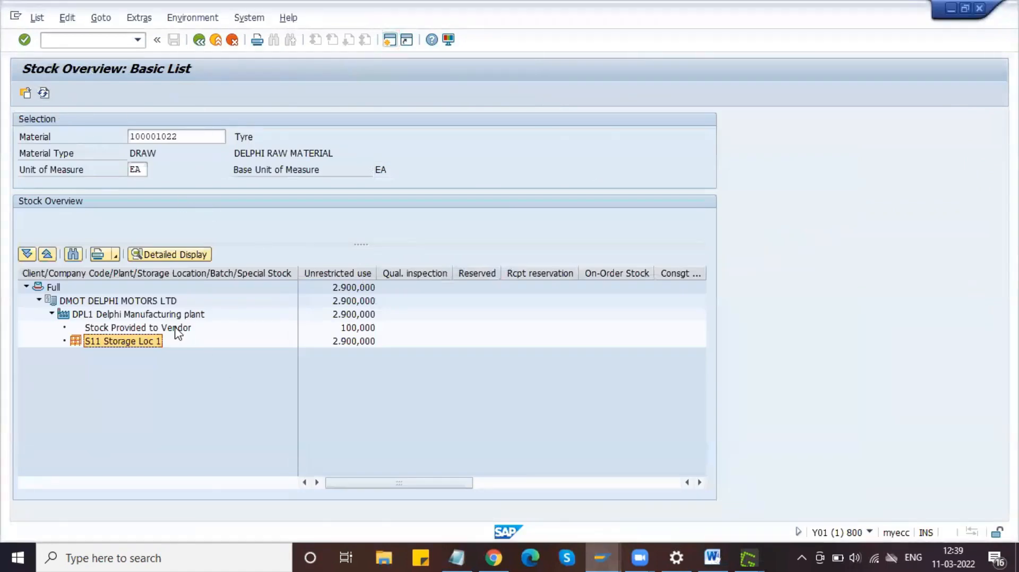
Step: Show the stock overview for material 4067 Wheel, mark Unrestricted use, then switch to SC Stock Monitoring
click(43, 93)
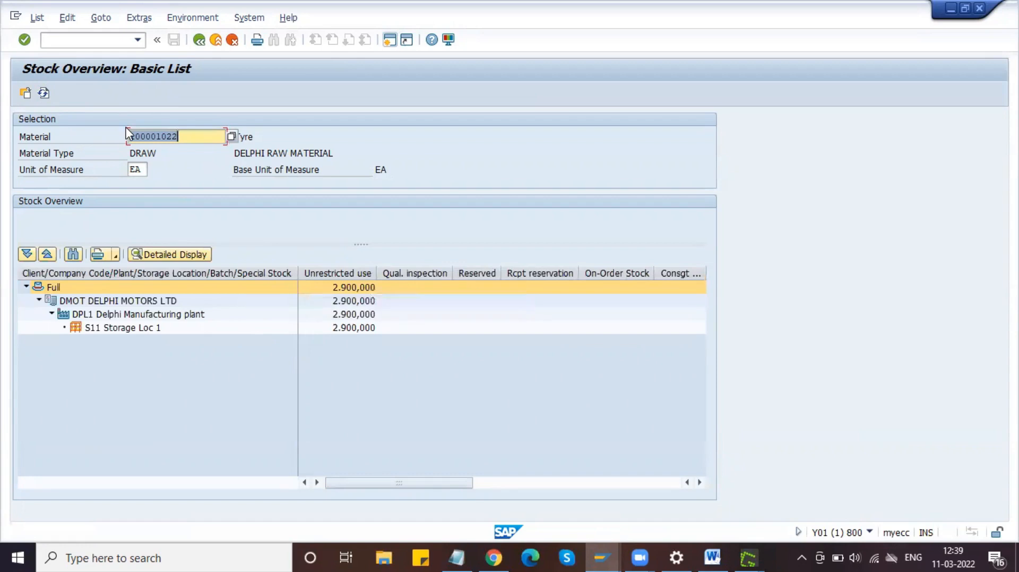
text(4067)
click(25, 94)
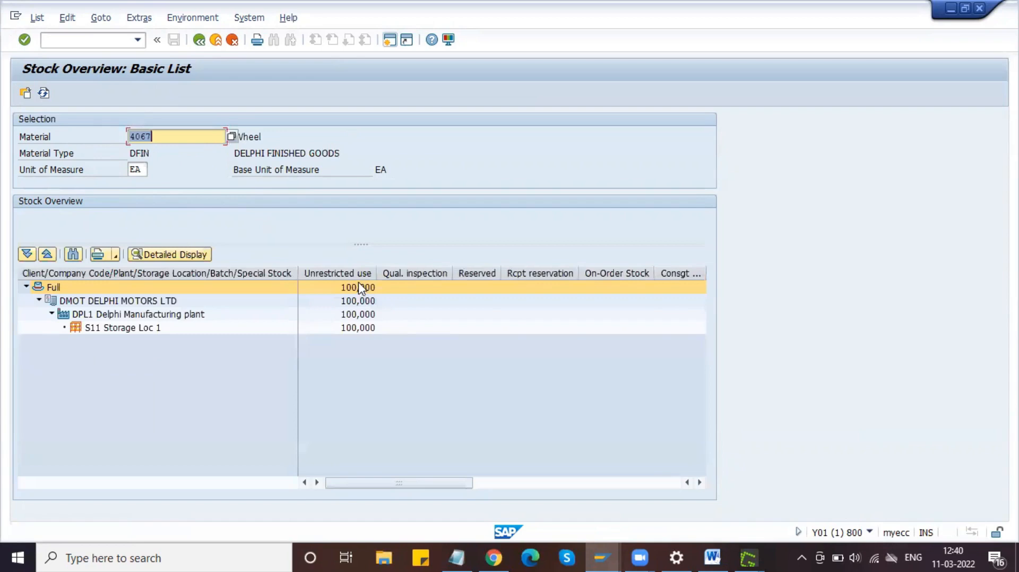
click(356, 278)
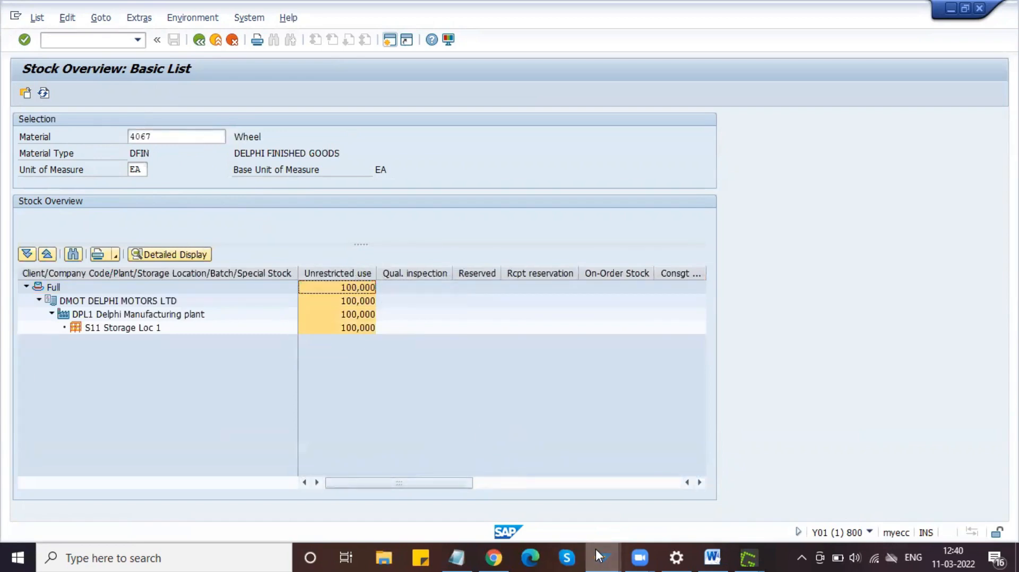
mouse_move(596, 549)
click(600, 491)
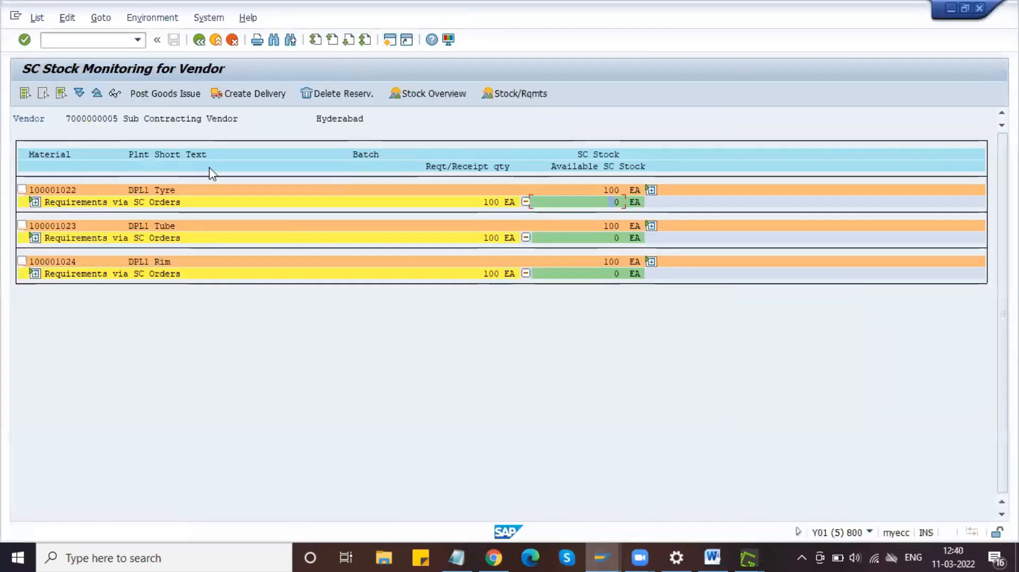
Step: Rerun the vendor SC stock monitoring report, then switch to the Word guide and save it
click(200, 41)
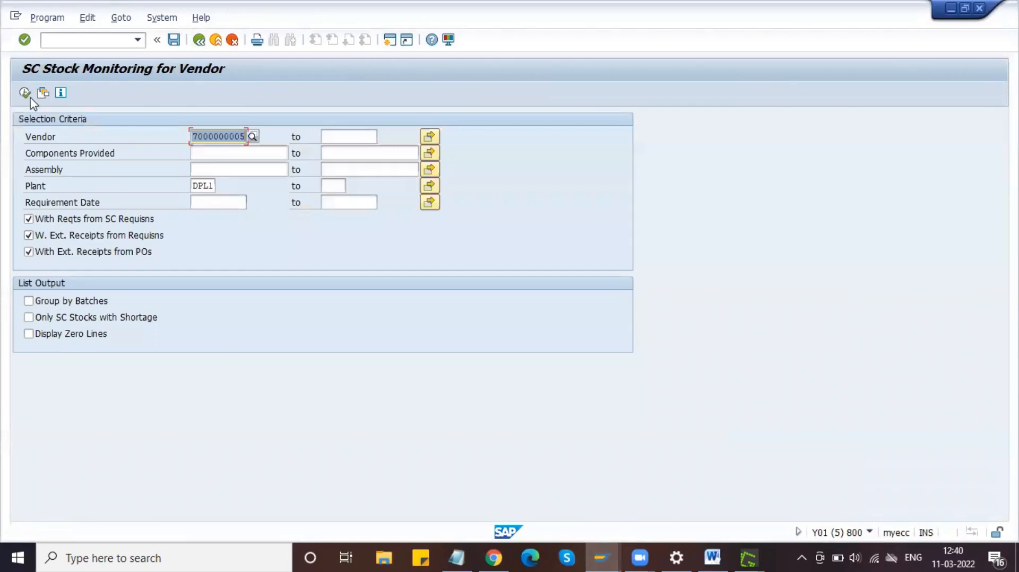
click(25, 93)
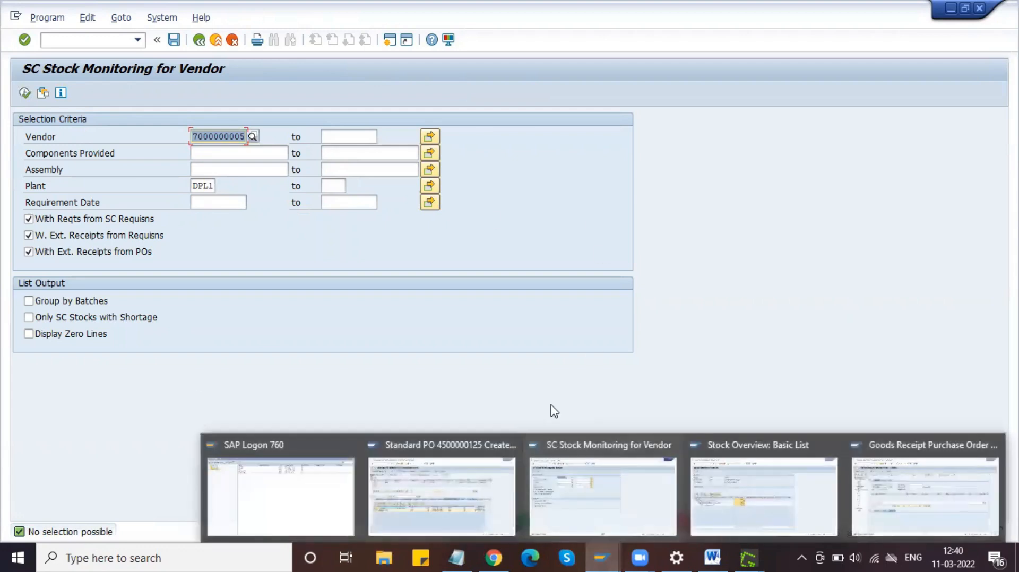
click(606, 549)
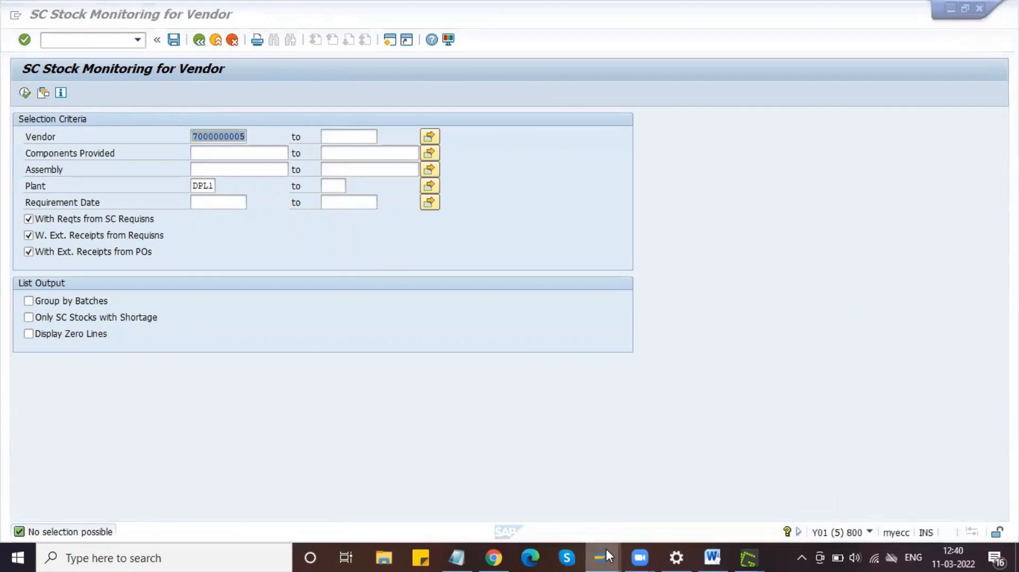
click(708, 558)
key(ctrl+s)
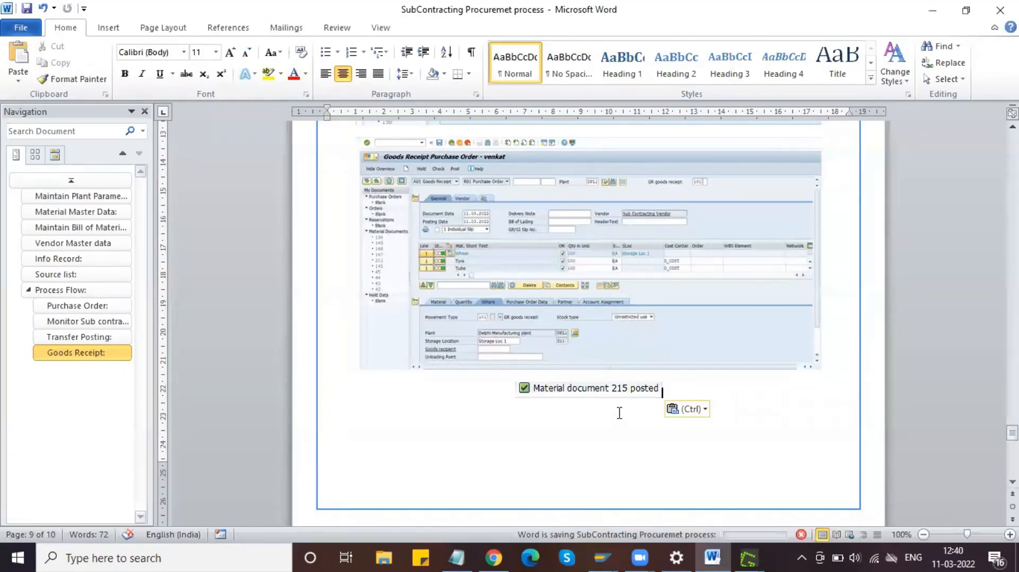
Step: Copy a screenshot of the Wheel stock overview and start a new line in the Word guide
click(595, 549)
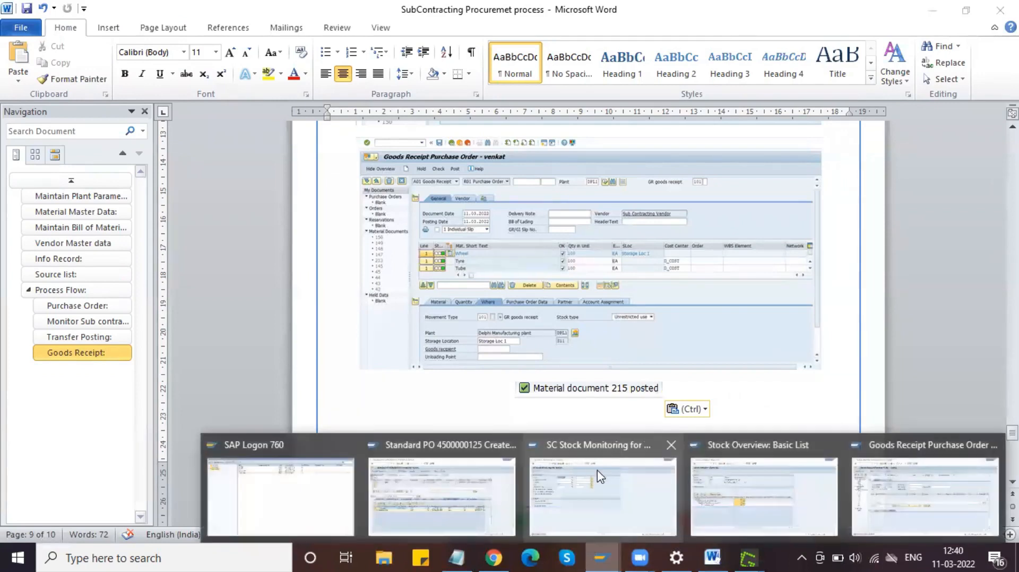
click(785, 504)
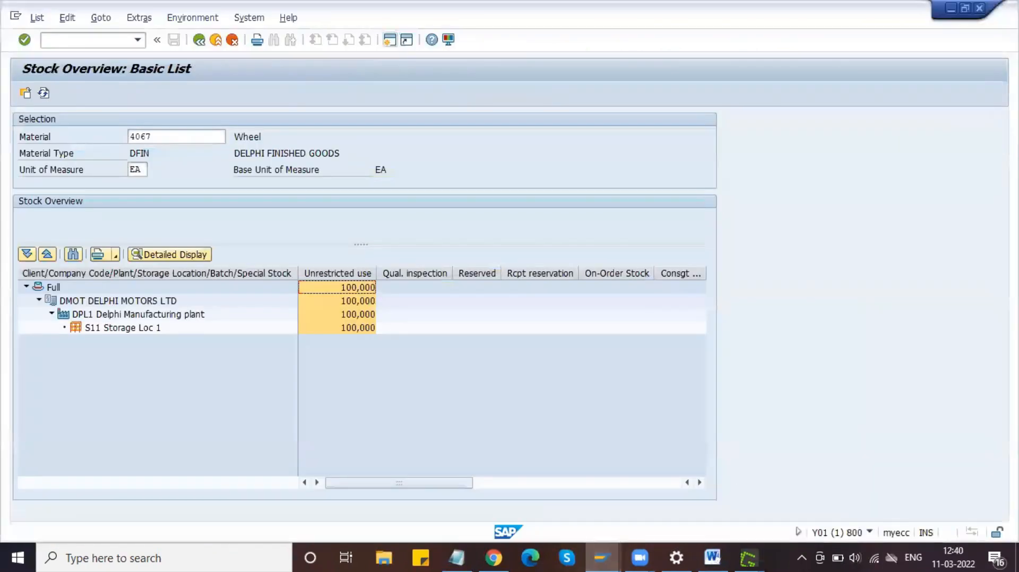
key(Print)
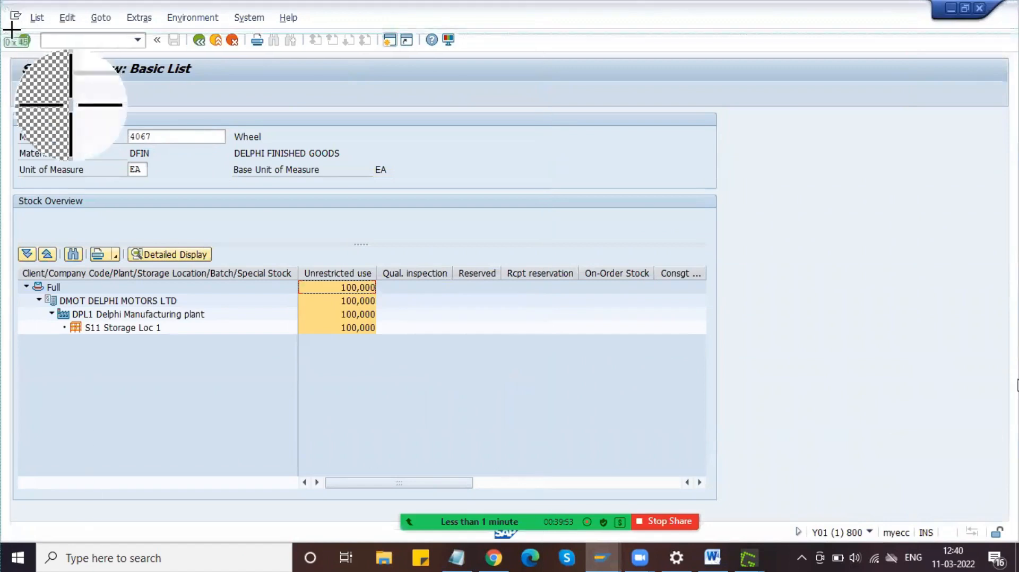
drag(12, 30, 736, 352)
click(752, 383)
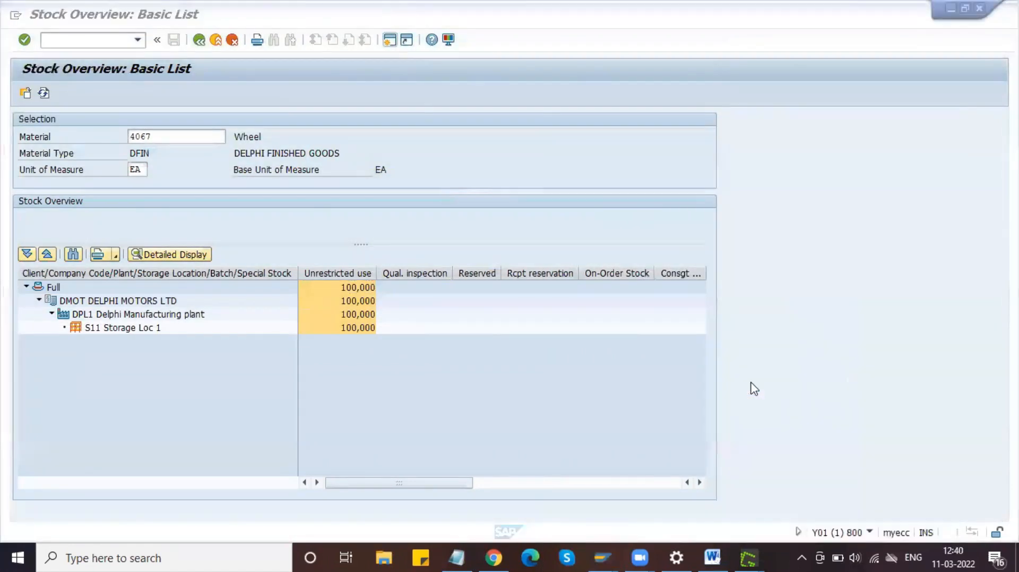
click(713, 557)
key(Return)
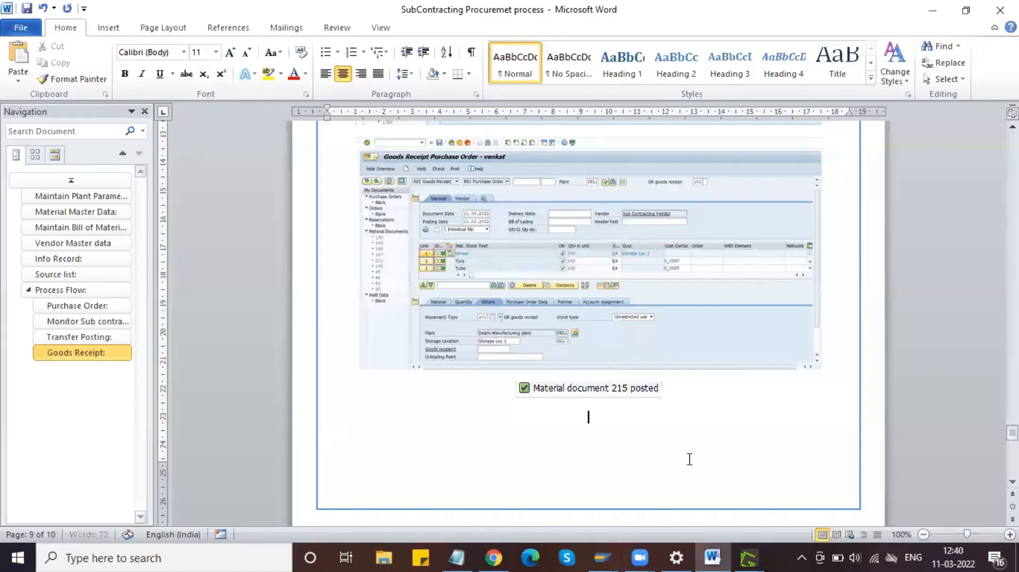
Step: Paste the Wheel stock overview screenshot into the guide, shrink it slightly, and save
key(ctrl+v)
click(621, 425)
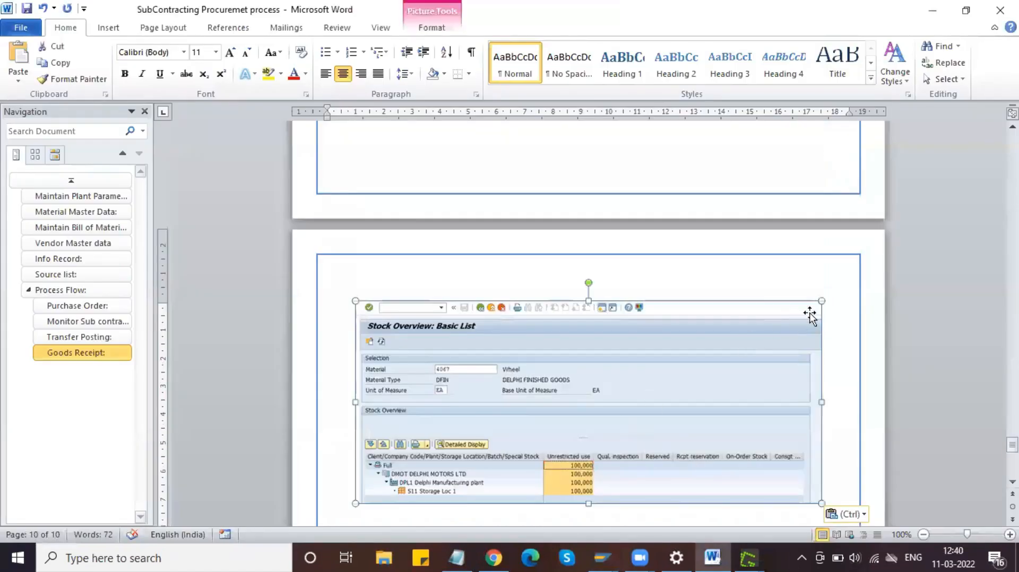
drag(817, 302, 800, 315)
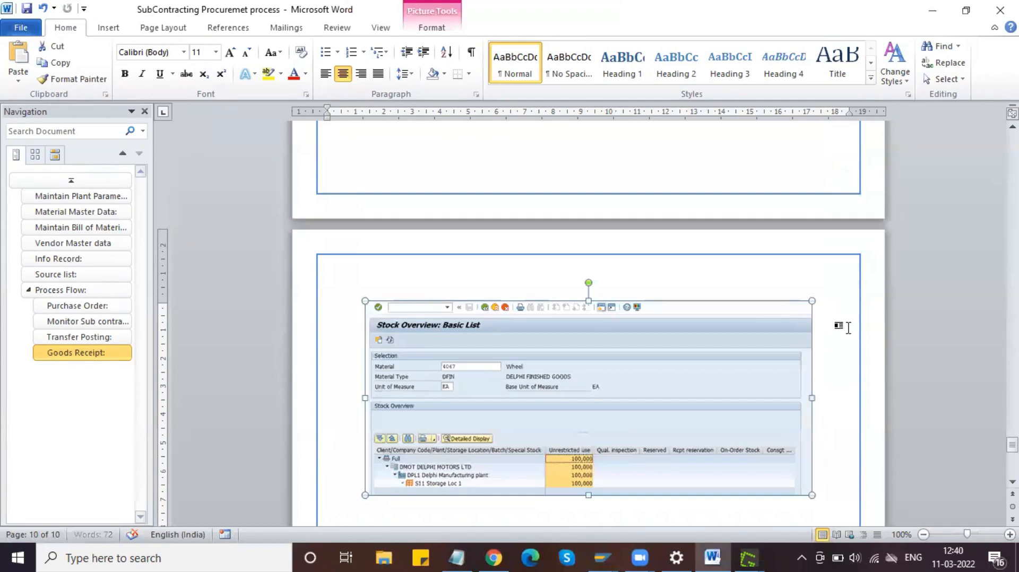
click(844, 357)
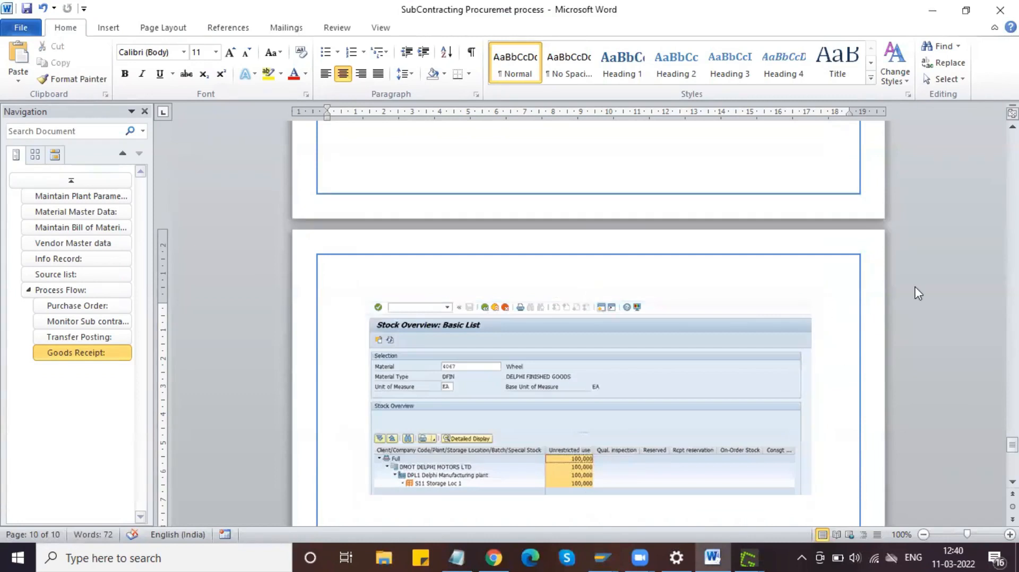
key(ctrl+s)
click(762, 356)
click(756, 389)
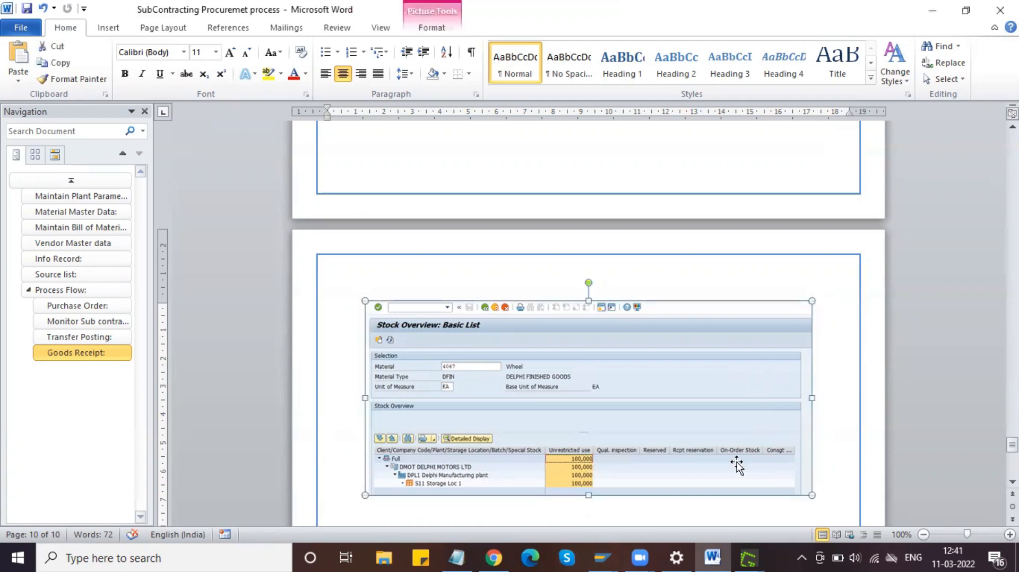